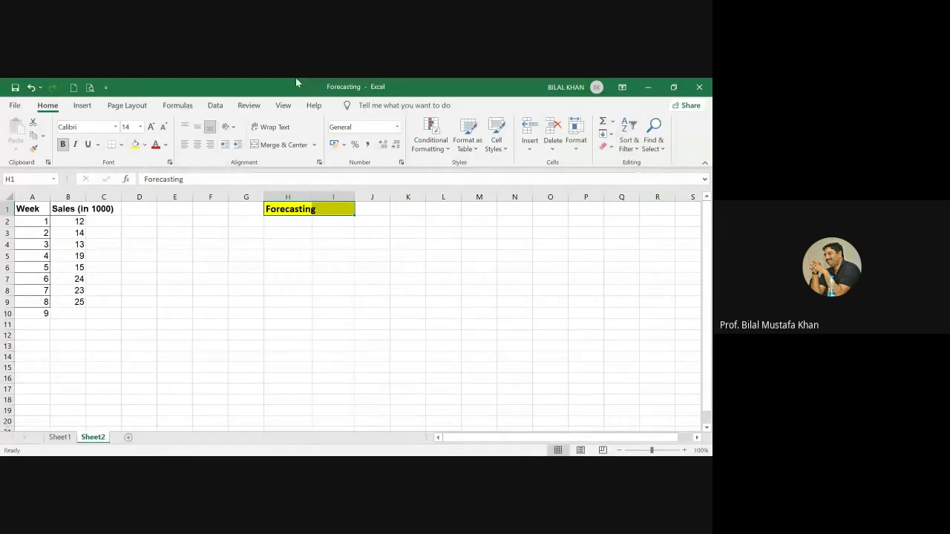
Examine the weeks and their sales figures in the Week and Sales (in 1000) columns, going through the values for weeks 1 to 6
{"action": "left_click_drag", "start_coordinate": [24, 210], "coordinate": [45, 313]}
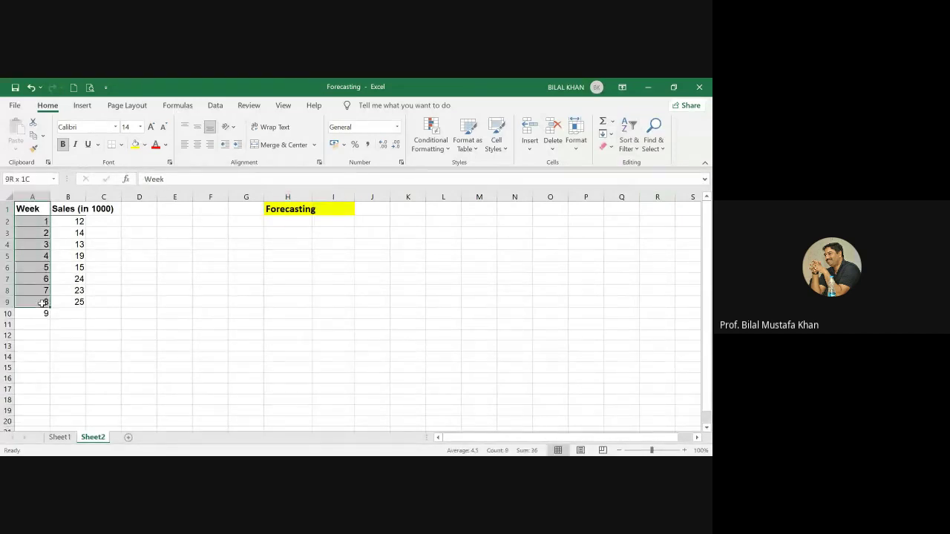
{"action": "left_click", "coordinate": [65, 210]}
{"action": "left_click_drag", "start_coordinate": [65, 210], "coordinate": [72, 304]}
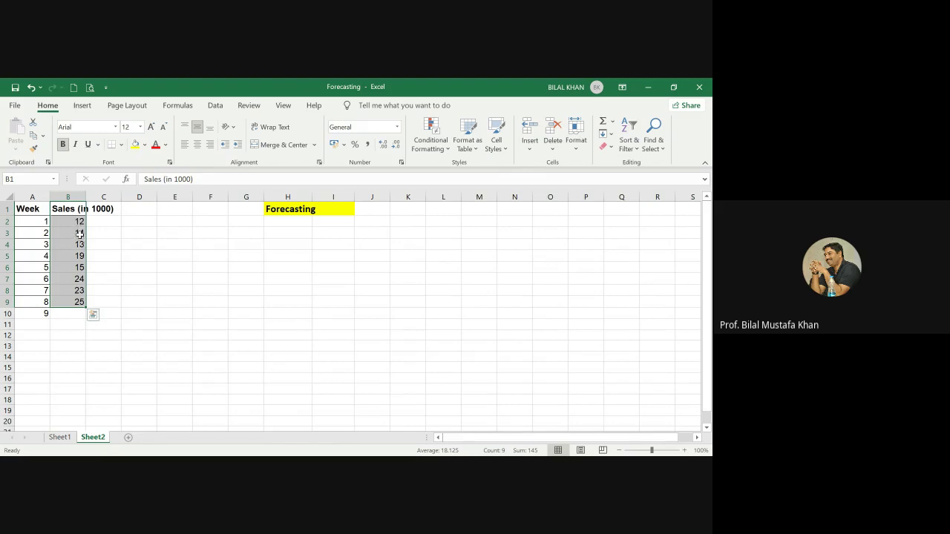
{"action": "left_click", "coordinate": [144, 245]}
{"action": "left_click", "coordinate": [77, 221]}
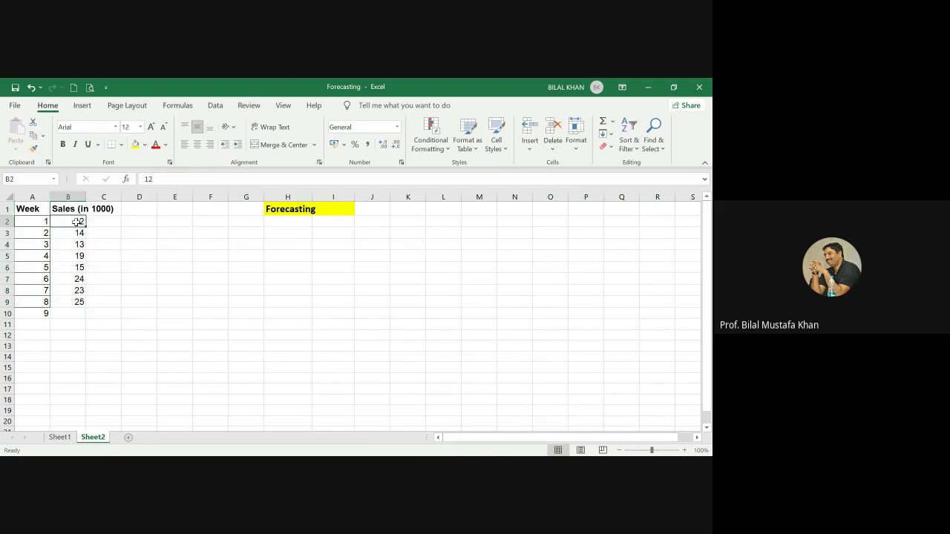
{"action": "left_click", "coordinate": [77, 233]}
{"action": "left_click", "coordinate": [77, 245]}
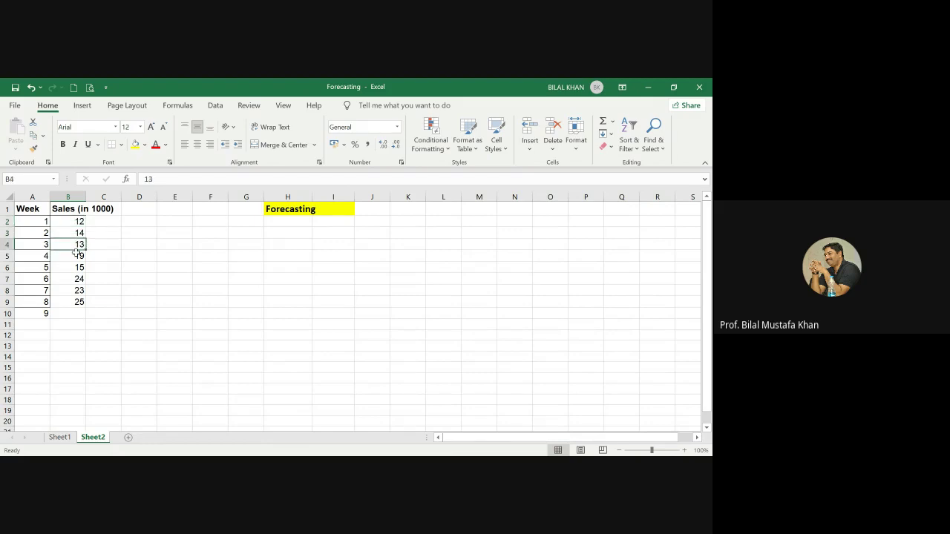
{"action": "left_click", "coordinate": [77, 255]}
{"action": "left_click", "coordinate": [77, 268]}
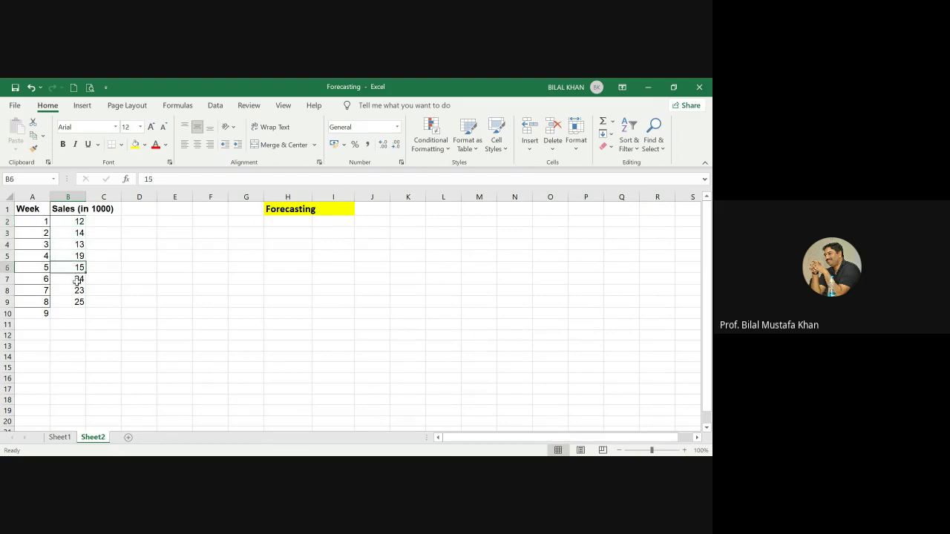
{"action": "left_click", "coordinate": [77, 279]}
Highlight the empty week 9 sales cell B10 with a yellow fill
{"action": "left_click", "coordinate": [71, 313]}
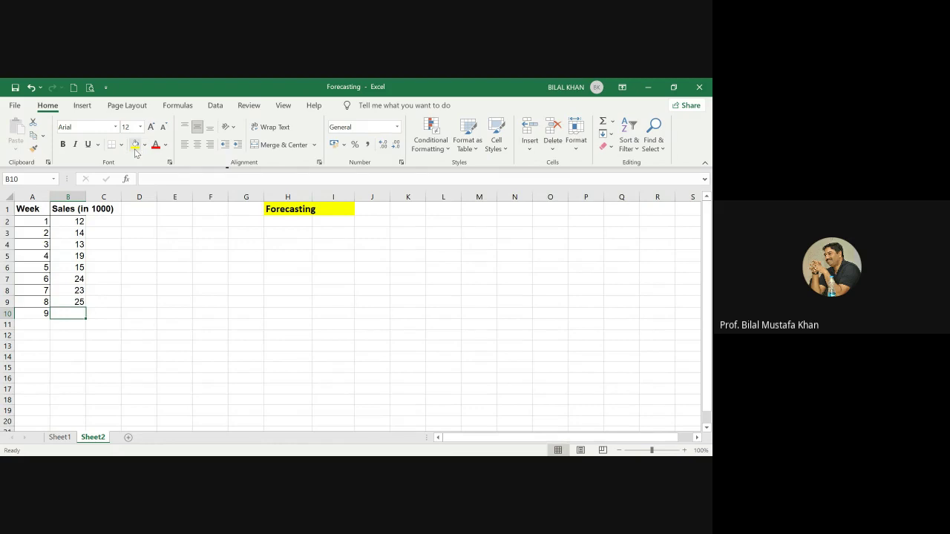
{"action": "left_click", "coordinate": [135, 149]}
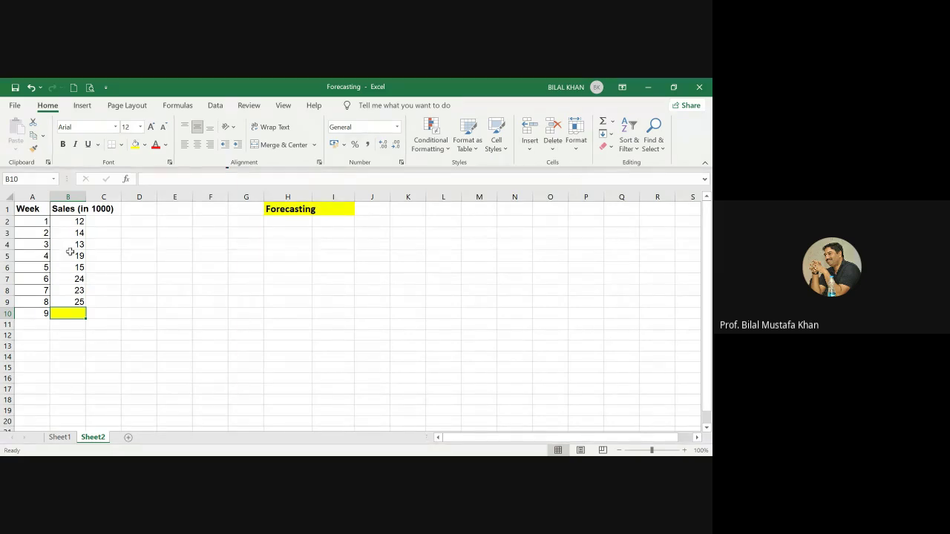
{"action": "left_click", "coordinate": [78, 221]}
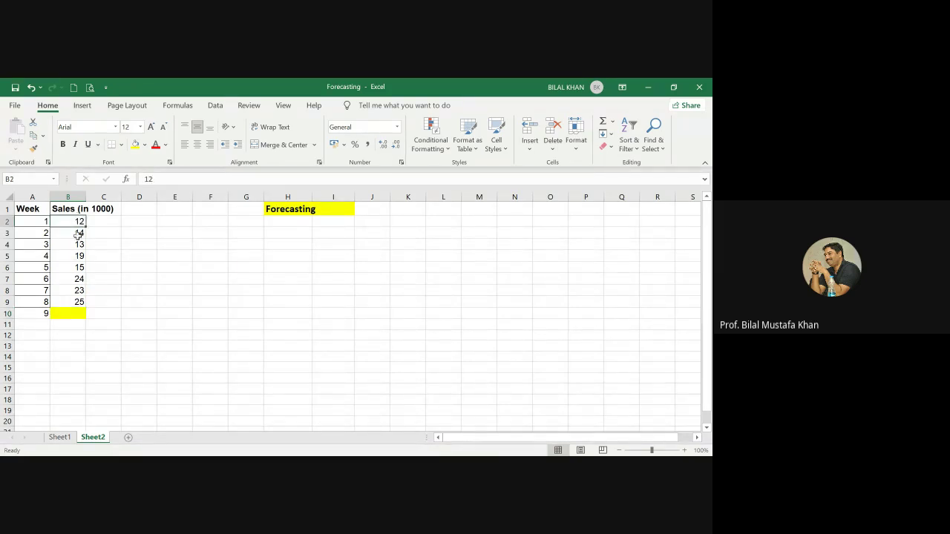
{"action": "left_click", "coordinate": [78, 233]}
{"action": "left_click", "coordinate": [78, 244]}
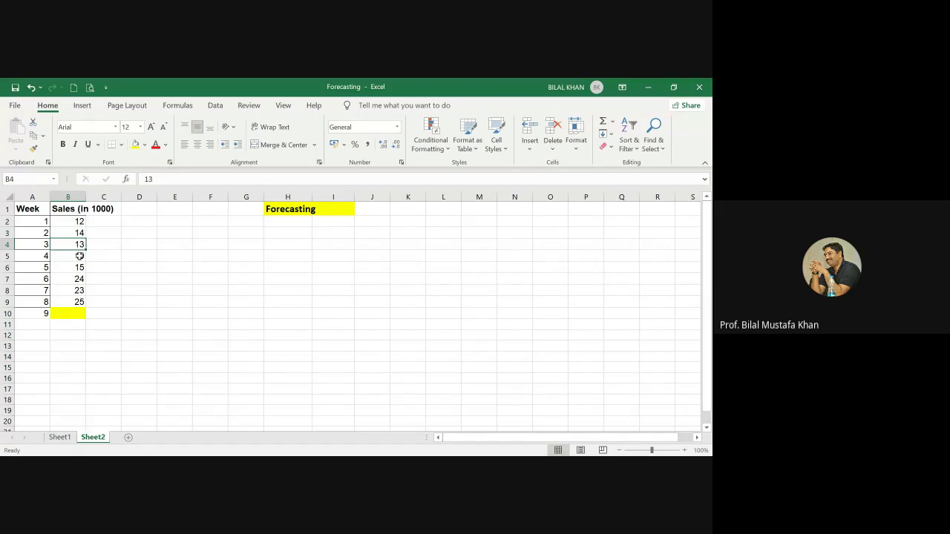
{"action": "left_click", "coordinate": [79, 256]}
{"action": "left_click", "coordinate": [78, 267]}
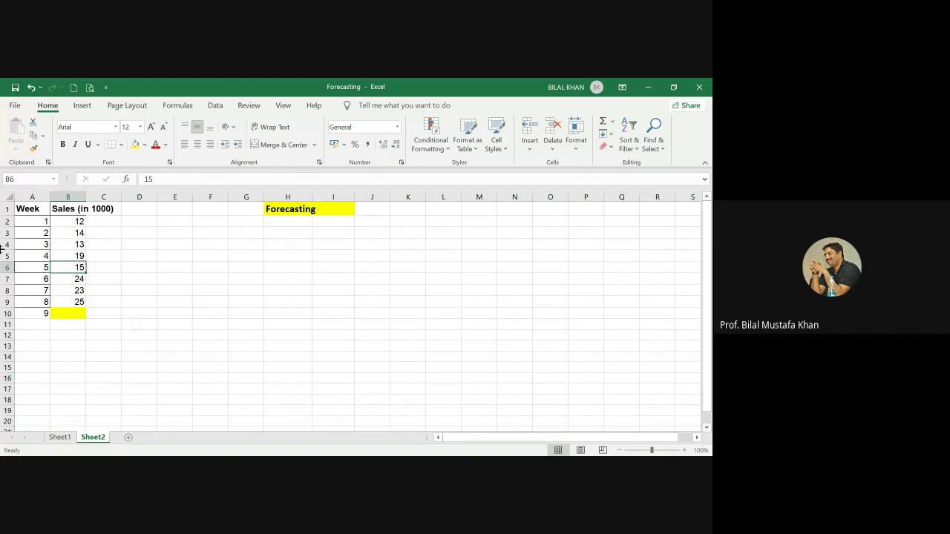
{"action": "left_click", "coordinate": [98, 245]}
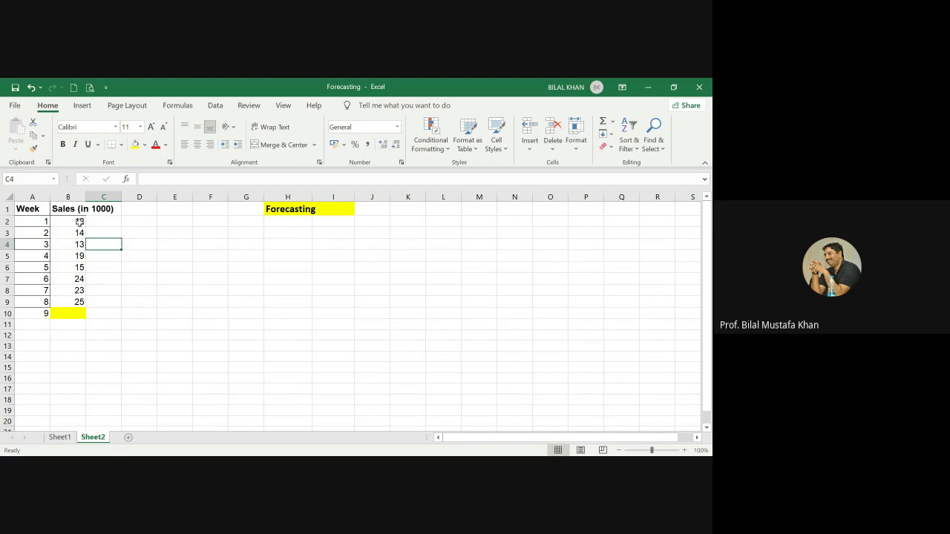
Average the sales of weeks 1 and 2 and enter 13 as the week 3 forecast in C4
{"action": "left_click", "coordinate": [79, 221]}
{"action": "left_click_drag", "start_coordinate": [80, 221], "coordinate": [78, 233]}
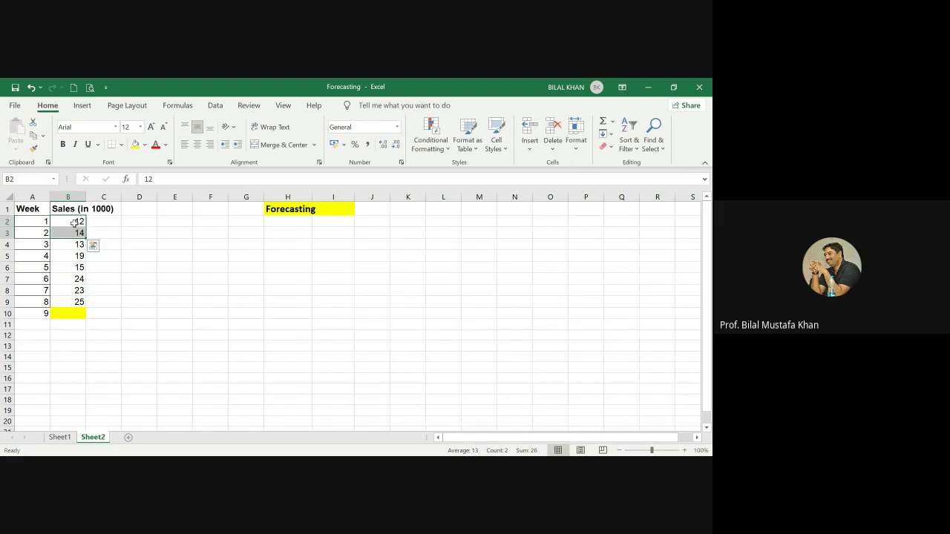
{"action": "left_click", "coordinate": [75, 222]}
{"action": "left_click", "coordinate": [75, 232]}
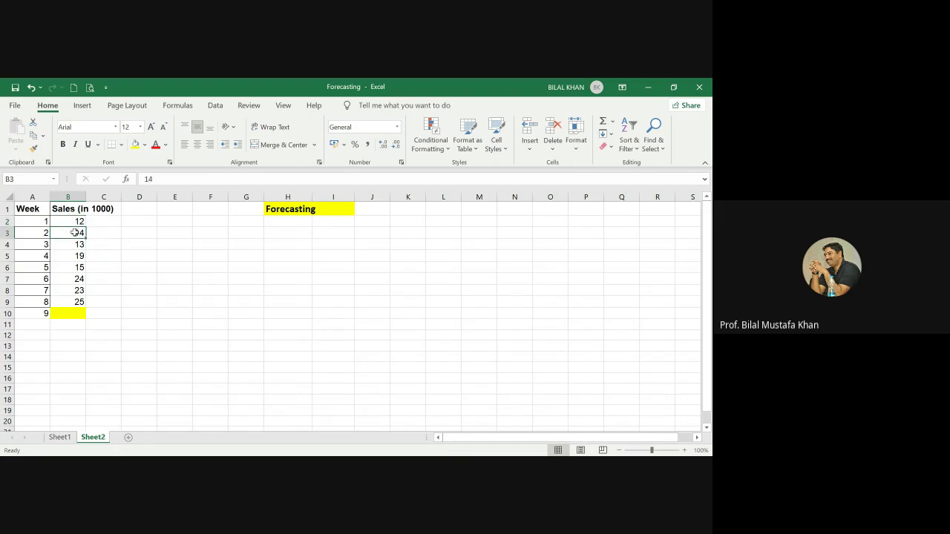
{"action": "left_click", "coordinate": [104, 245]}
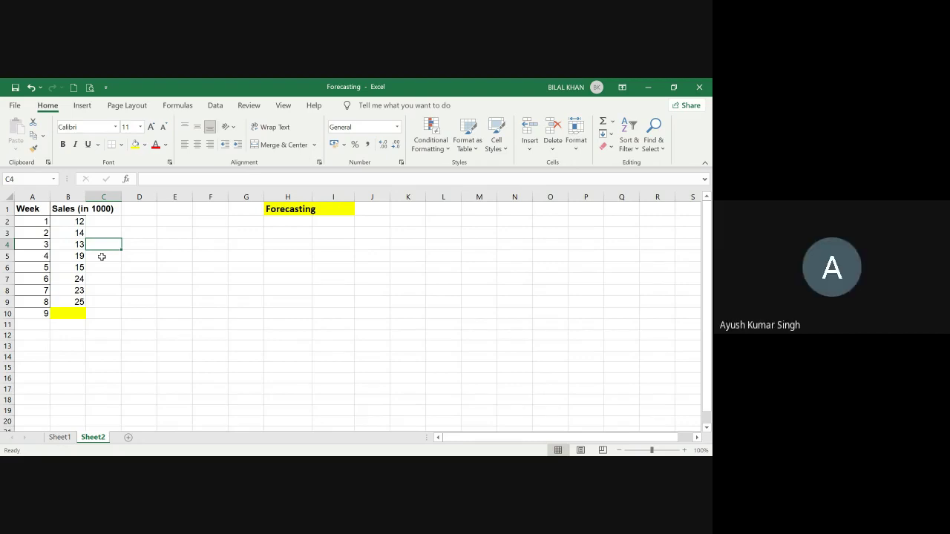
{"action": "type", "text": "="}
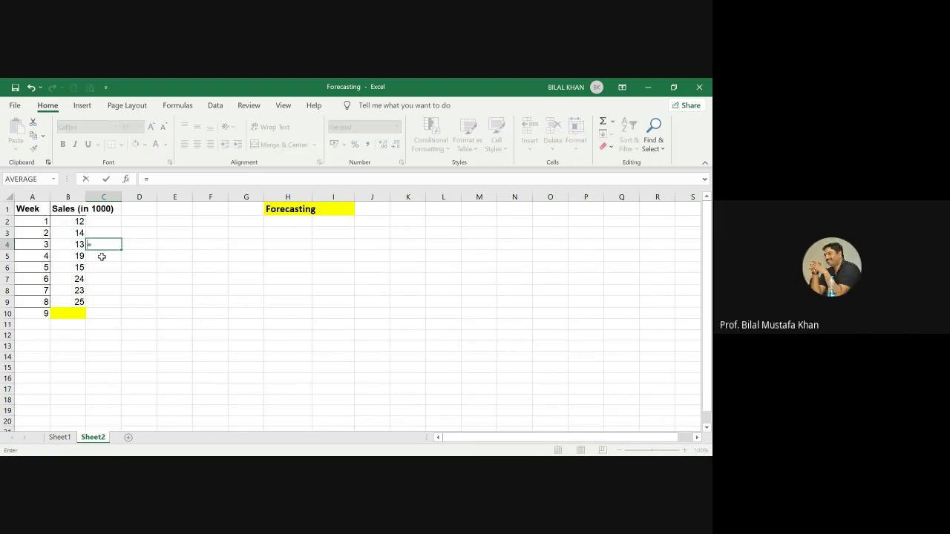
{"action": "key", "text": "BackSpace"}
{"action": "type", "text": "12"}
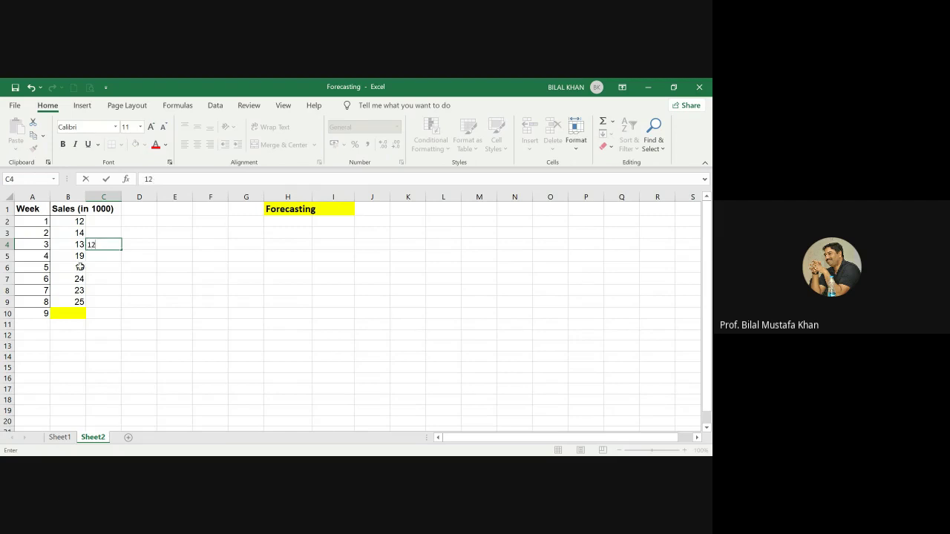
{"action": "key", "text": "BackSpace"}
{"action": "type", "text": "3"}
{"action": "left_click", "coordinate": [141, 265]}
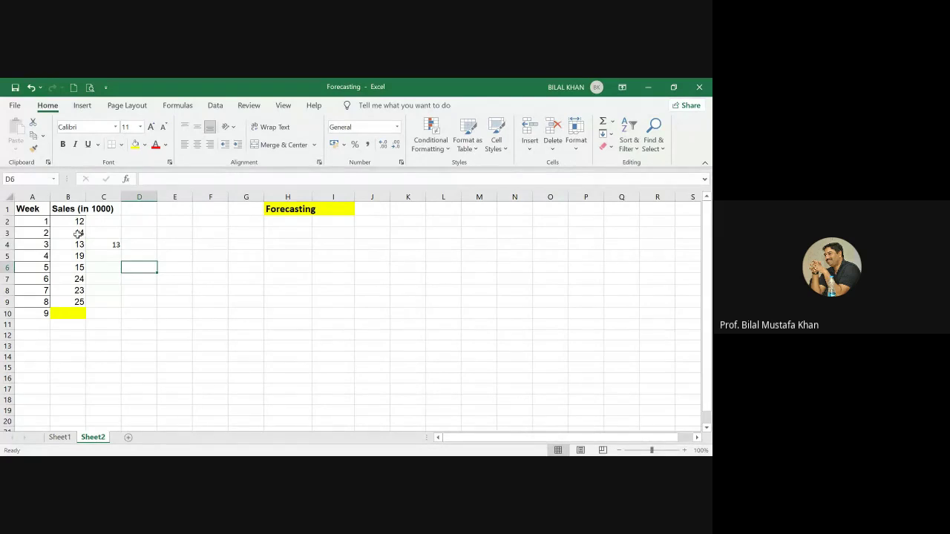
Average the sales of weeks 2 and 3 and enter 13.5 as the week 4 forecast in C5
{"action": "left_click_drag", "start_coordinate": [77, 232], "coordinate": [80, 244]}
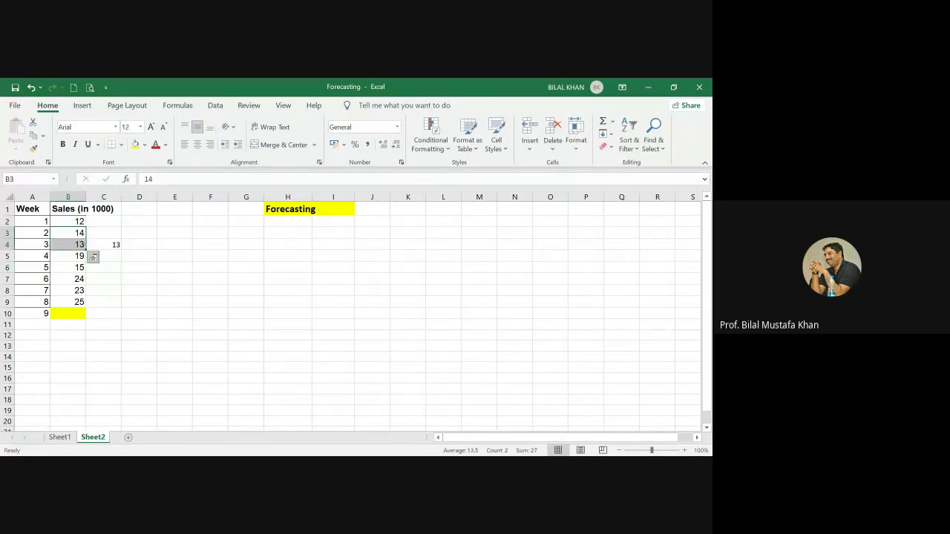
{"action": "left_click", "coordinate": [113, 258]}
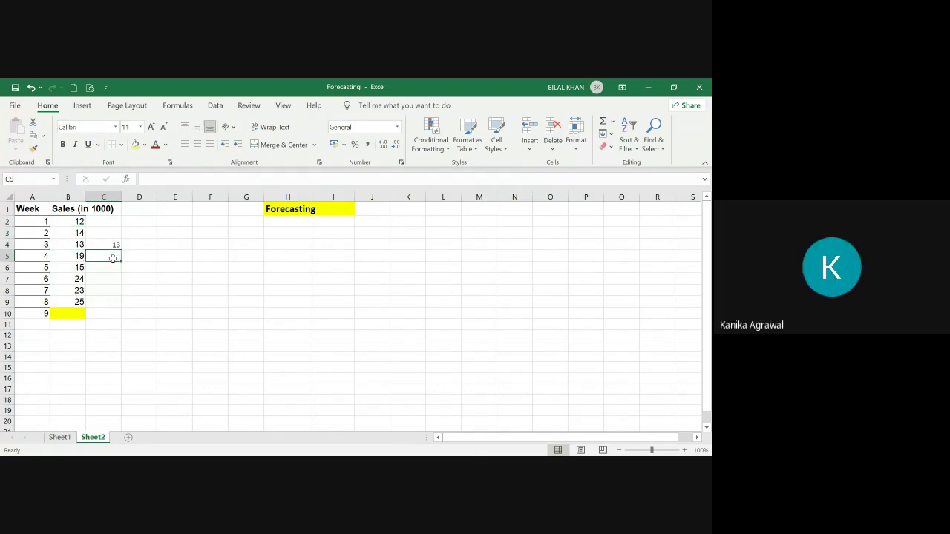
{"action": "type", "text": "13.5"}
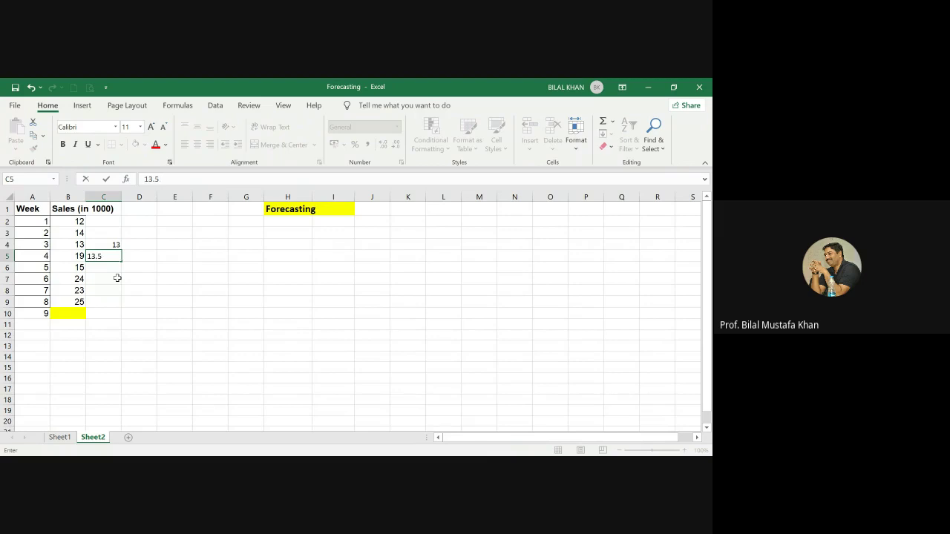
{"action": "left_click", "coordinate": [191, 279]}
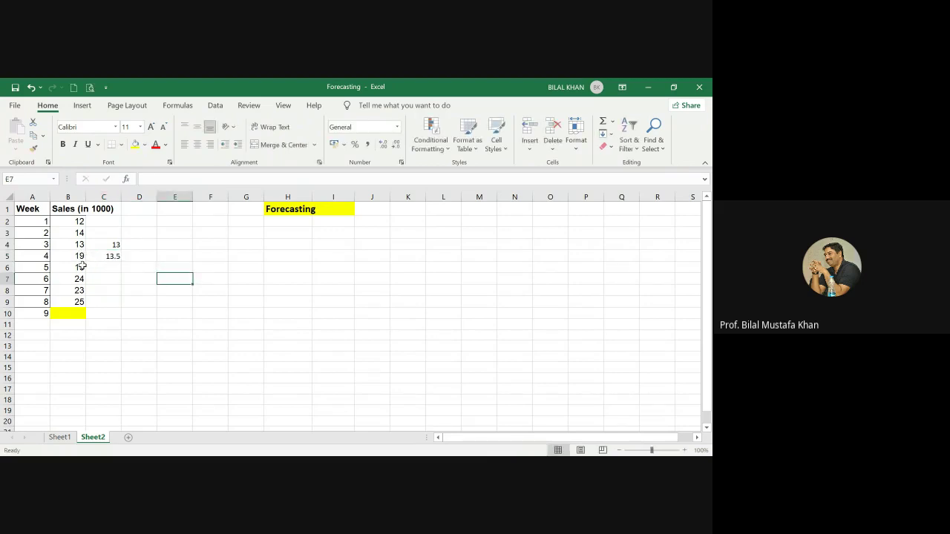
Average the sales of weeks 3 and 4 and enter 16 as the week 5 forecast in C6
{"action": "left_click_drag", "start_coordinate": [80, 245], "coordinate": [80, 256]}
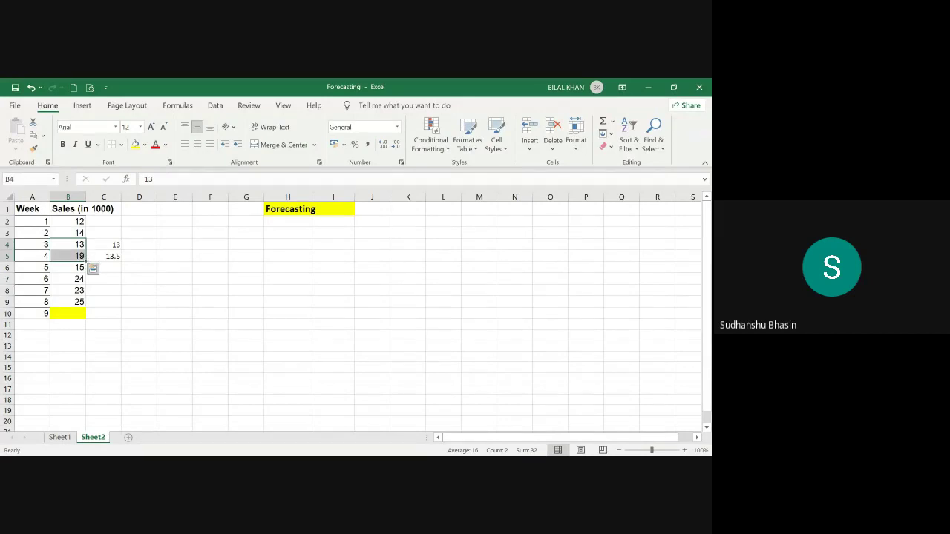
{"action": "left_click", "coordinate": [104, 268]}
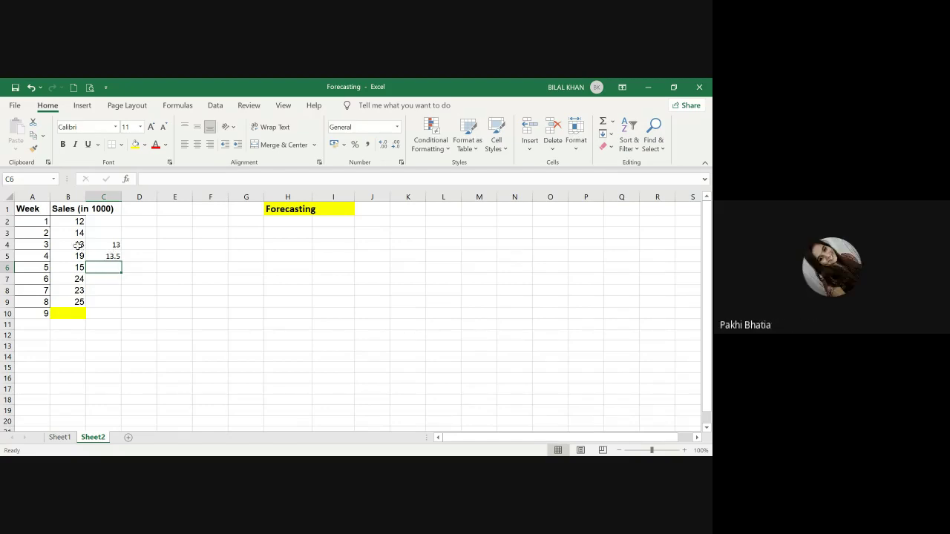
{"action": "left_click_drag", "start_coordinate": [81, 247], "coordinate": [86, 255]}
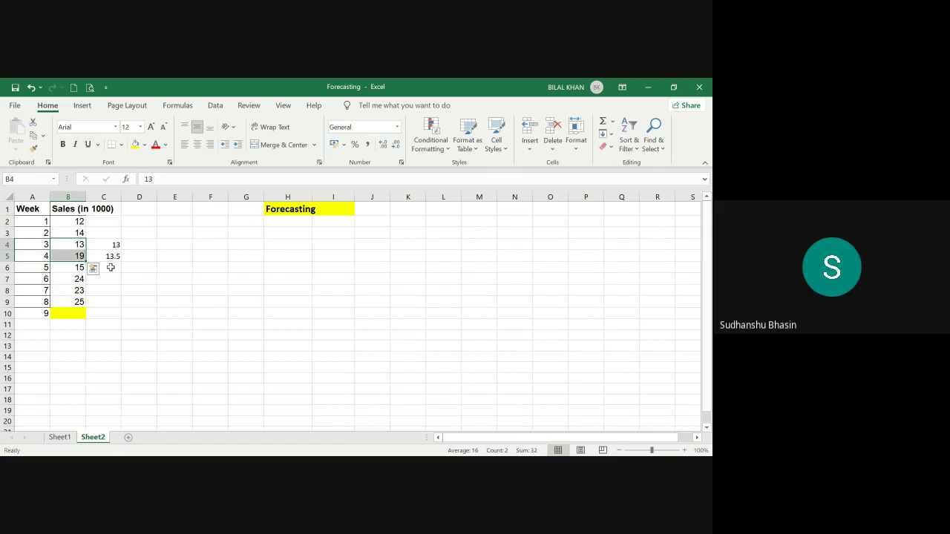
{"action": "left_click_drag", "start_coordinate": [80, 221], "coordinate": [79, 257]}
{"action": "left_click", "coordinate": [104, 244]}
{"action": "left_click", "coordinate": [112, 256]}
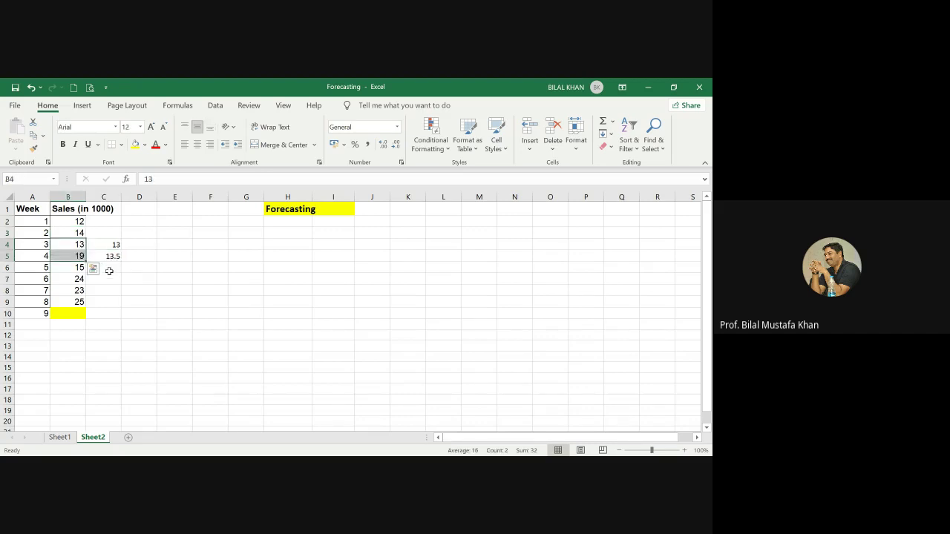
{"action": "left_click", "coordinate": [109, 268]}
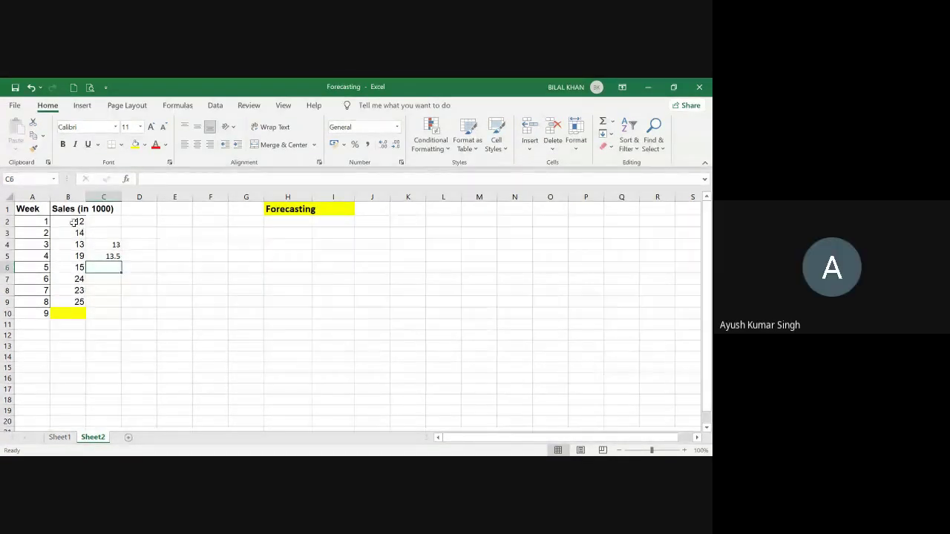
{"action": "left_click_drag", "start_coordinate": [78, 221], "coordinate": [78, 233]}
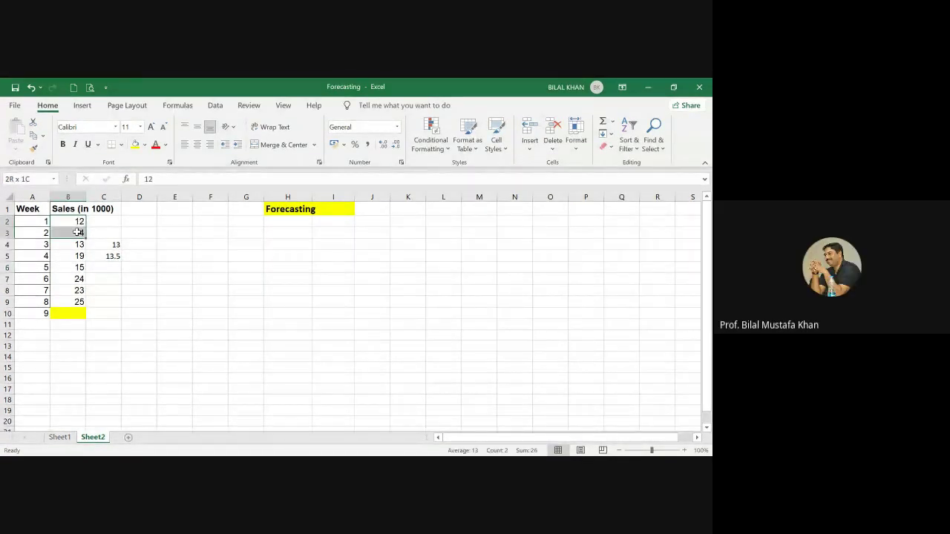
{"action": "left_click", "coordinate": [105, 270]}
{"action": "type", "text": "16"}
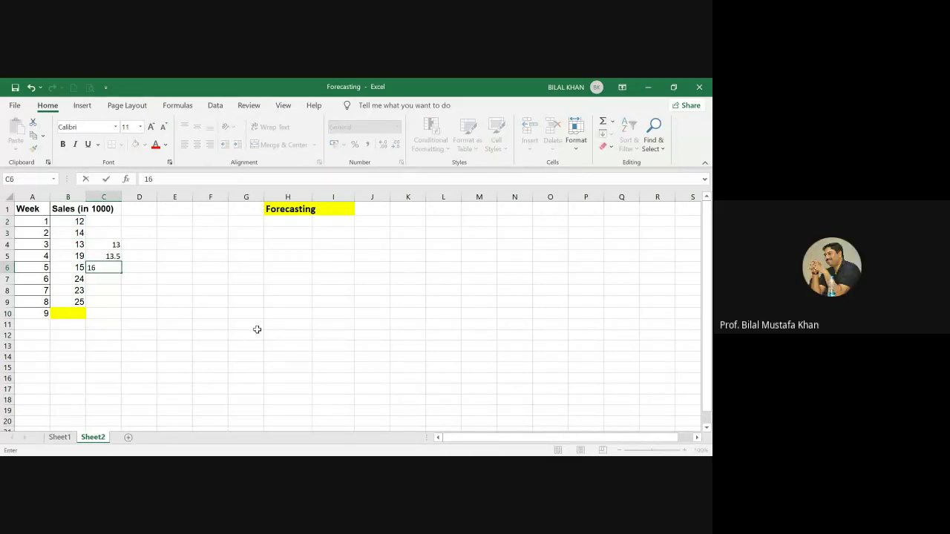
{"action": "left_click_drag", "start_coordinate": [221, 335], "coordinate": [236, 334]}
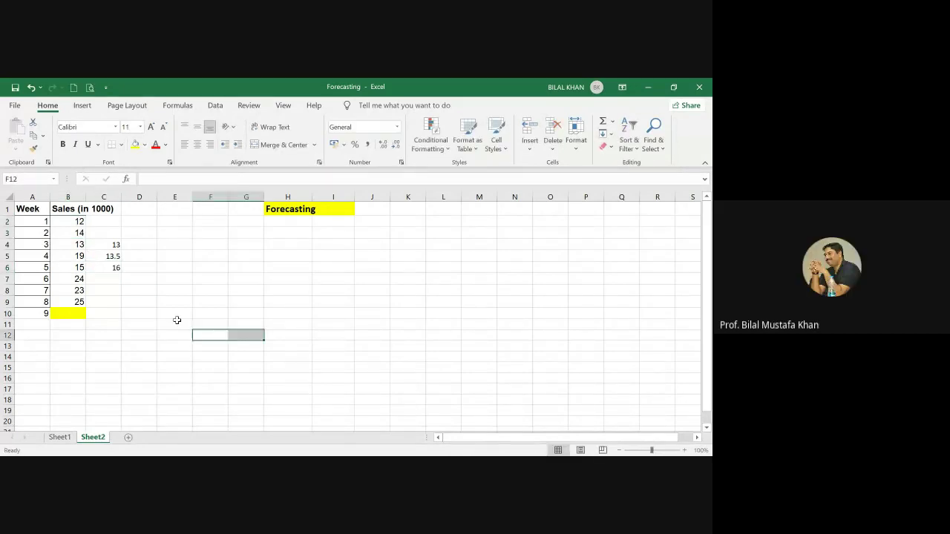
Enter the two-week moving averages 17, 19.5 and 24 as the forecasts for weeks 6 to 8 in C7:C9
{"action": "left_click", "coordinate": [108, 279]}
{"action": "type", "text": "17"}
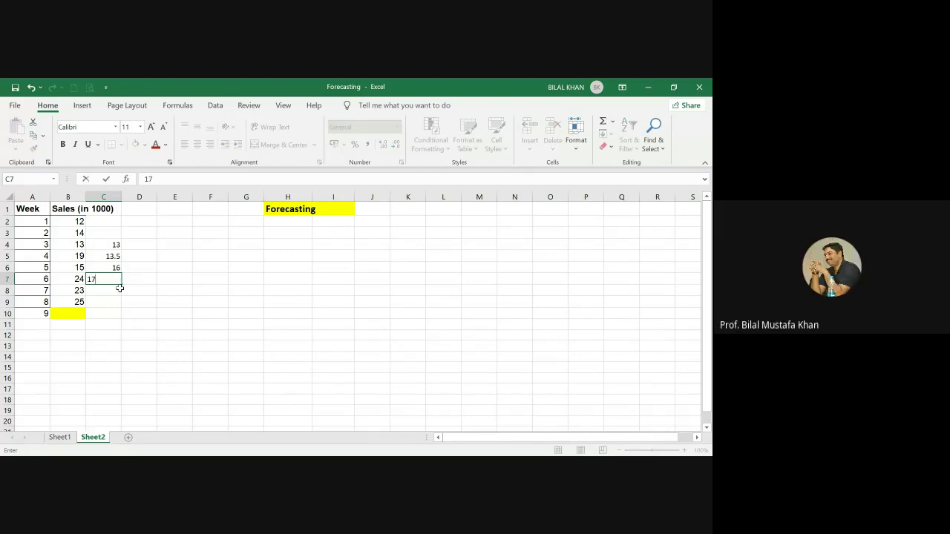
{"action": "left_click", "coordinate": [115, 290]}
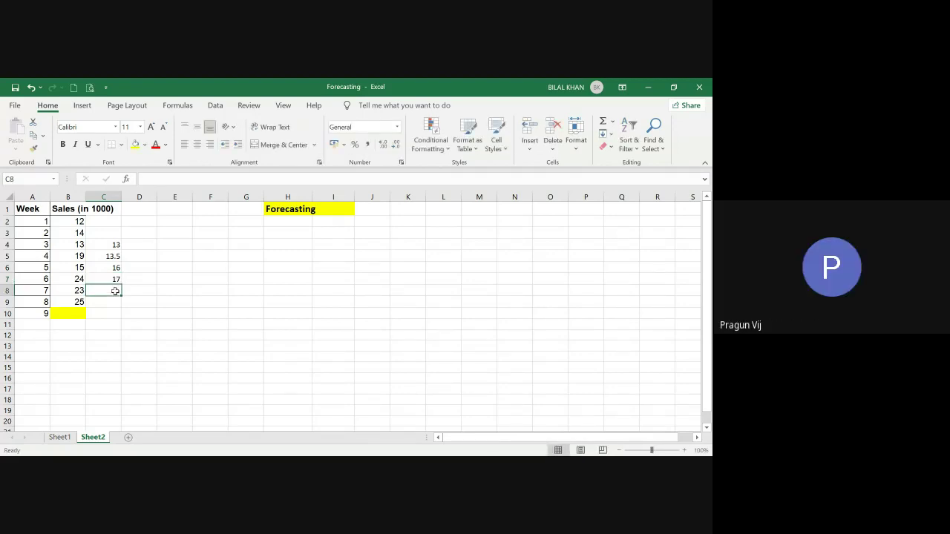
{"action": "type", "text": "1"}
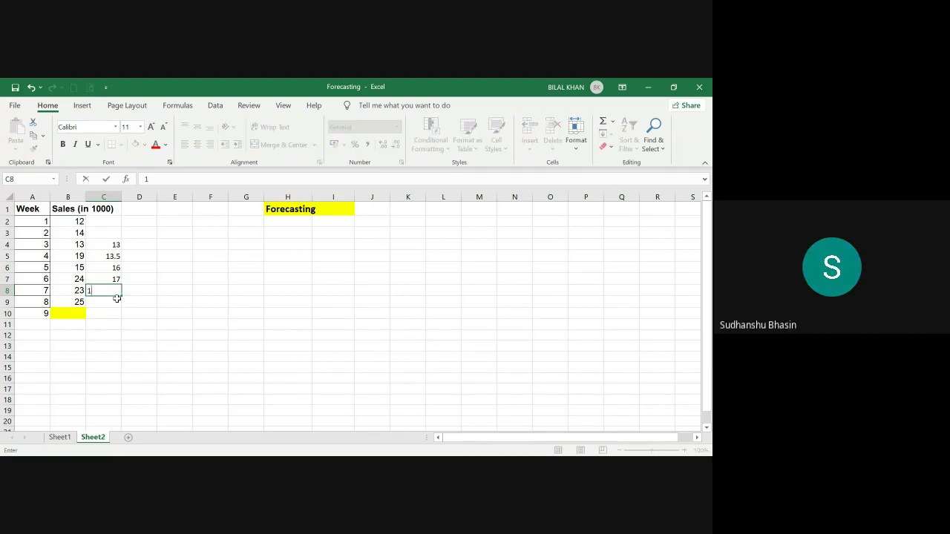
{"action": "type", "text": "9.5"}
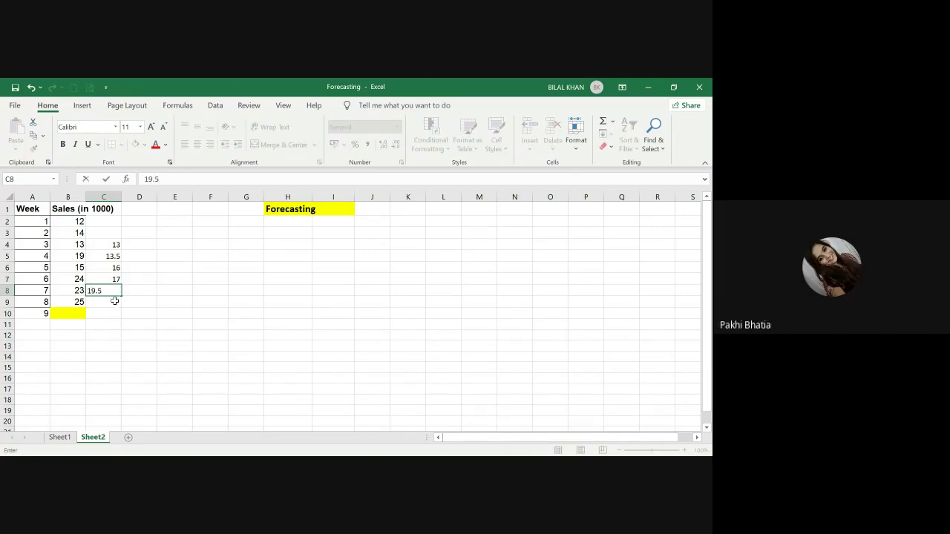
{"action": "key", "text": "Return"}
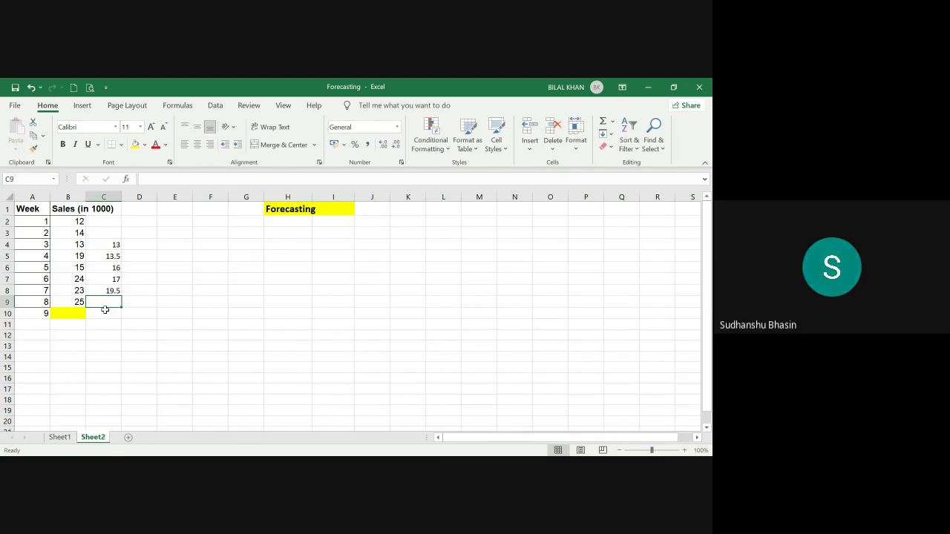
{"action": "type", "text": "24"}
{"action": "key", "text": "Return"}
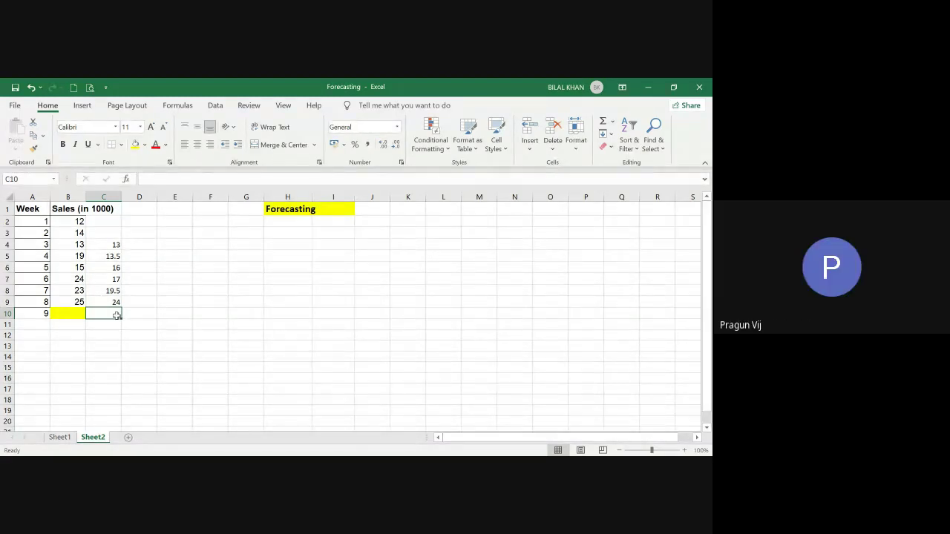
Correct the week 8 forecast in C9 to 23.5 and enter 24 as the week 9 forecast in C10
{"action": "left_click", "coordinate": [105, 302]}
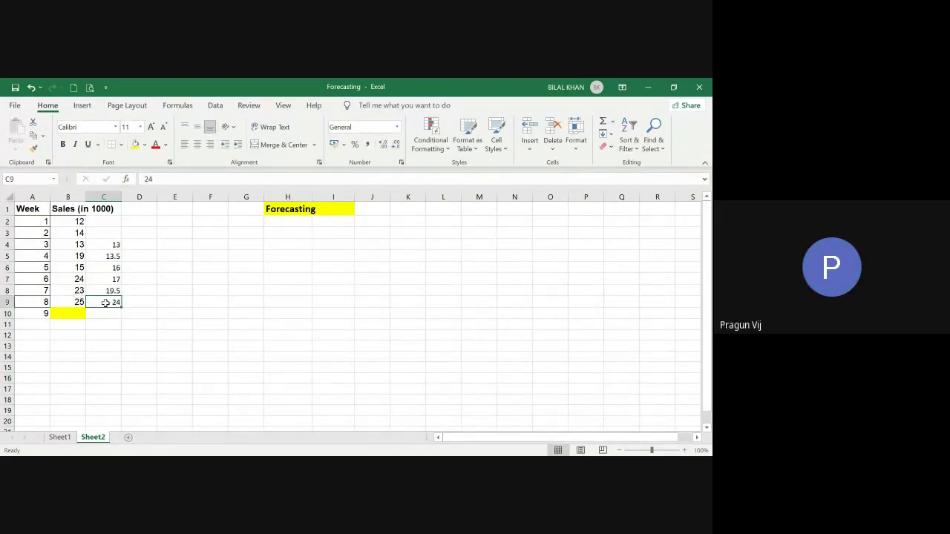
{"action": "type", "text": "23."}
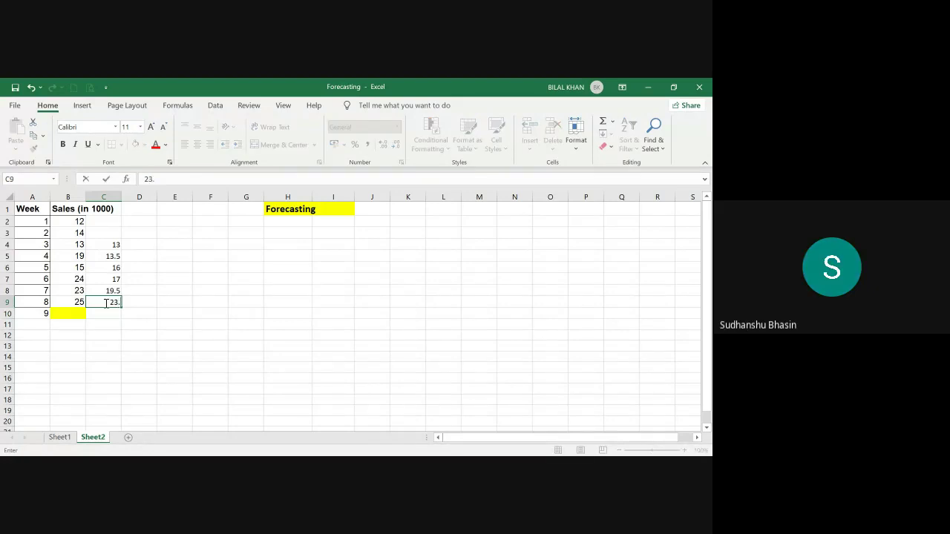
{"action": "type", "text": "5"}
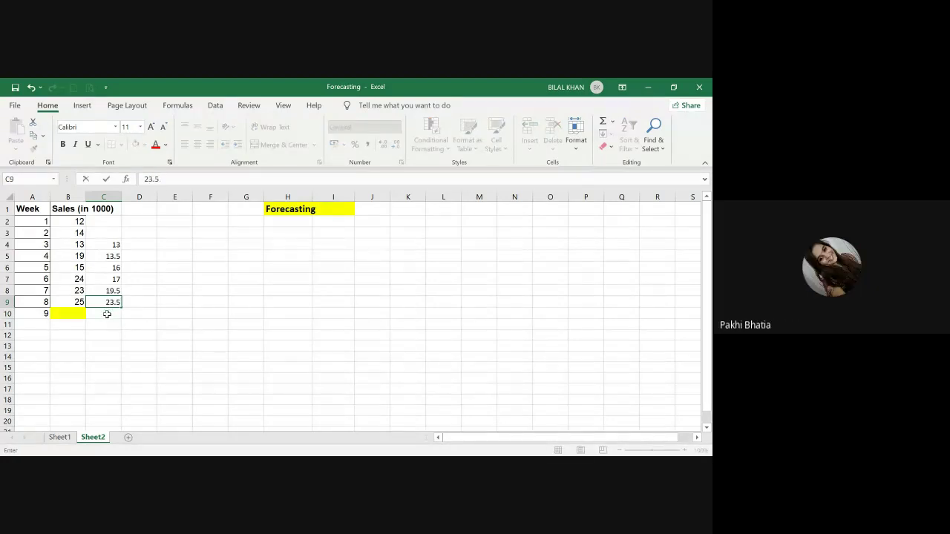
{"action": "left_click", "coordinate": [107, 314]}
{"action": "type", "text": "24"}
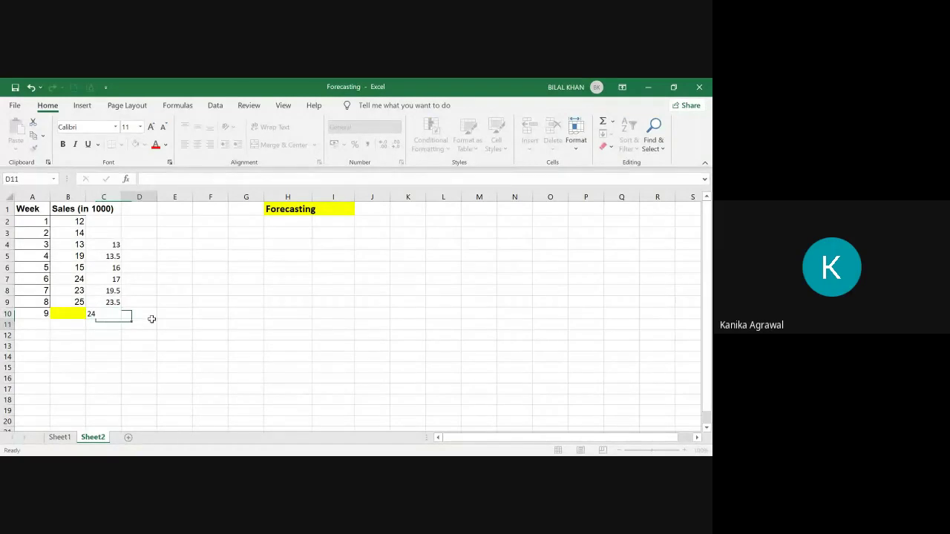
{"action": "left_click", "coordinate": [153, 328]}
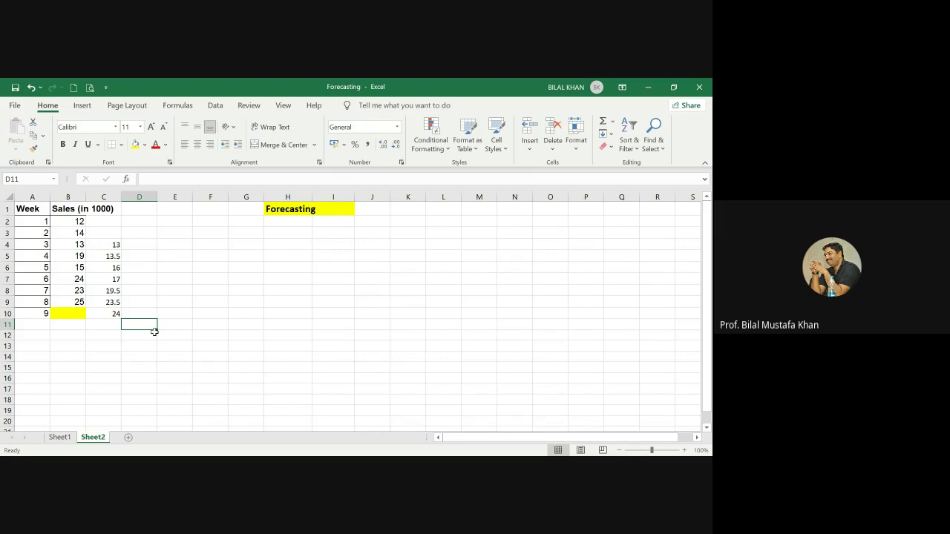
{"action": "left_click", "coordinate": [132, 257]}
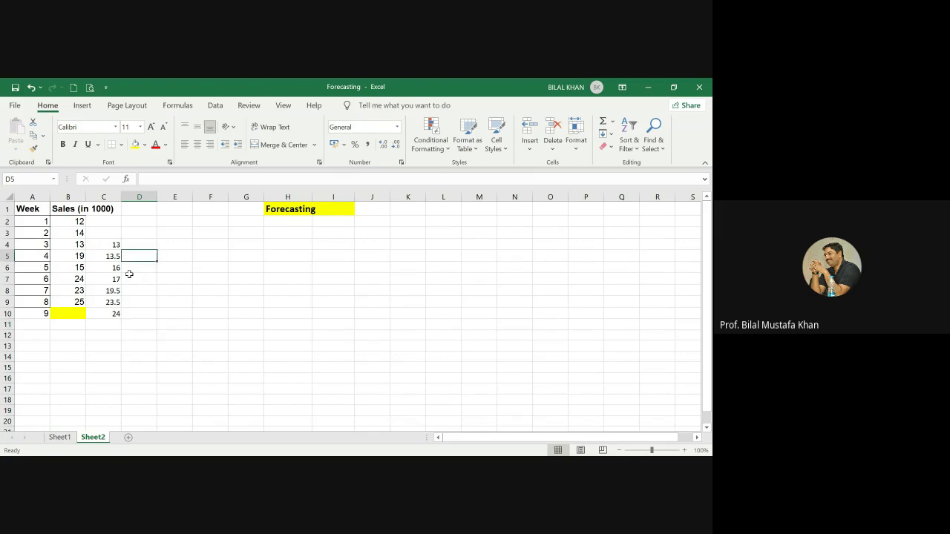
{"action": "left_click_drag", "start_coordinate": [78, 221], "coordinate": [79, 291]}
{"action": "left_click", "coordinate": [136, 255]}
{"action": "left_click", "coordinate": [138, 267]}
{"action": "left_click", "coordinate": [134, 281]}
{"action": "left_click", "coordinate": [139, 303]}
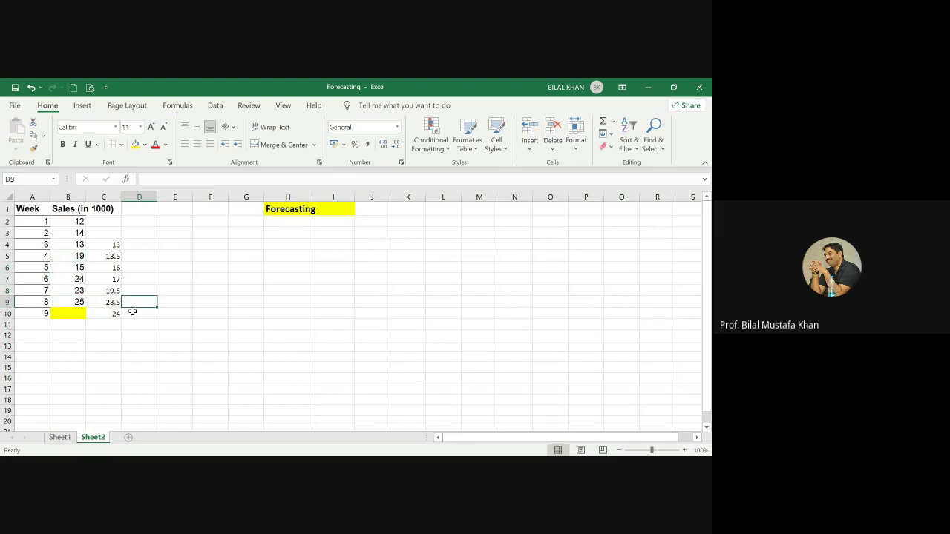
{"action": "left_click", "coordinate": [131, 313]}
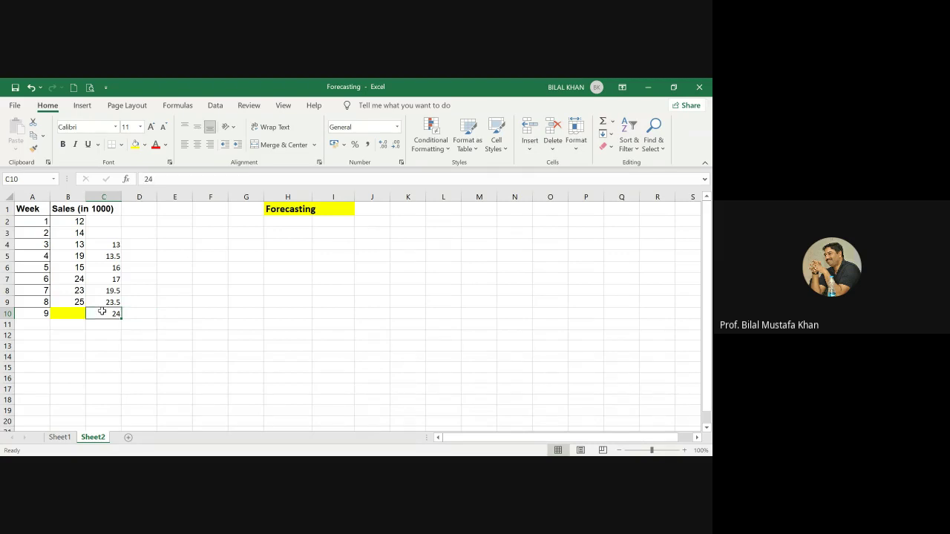
Highlight the week 9 forecast in C10 with a red fill and white font
{"action": "left_click", "coordinate": [103, 313]}
{"action": "left_click", "coordinate": [143, 144]}
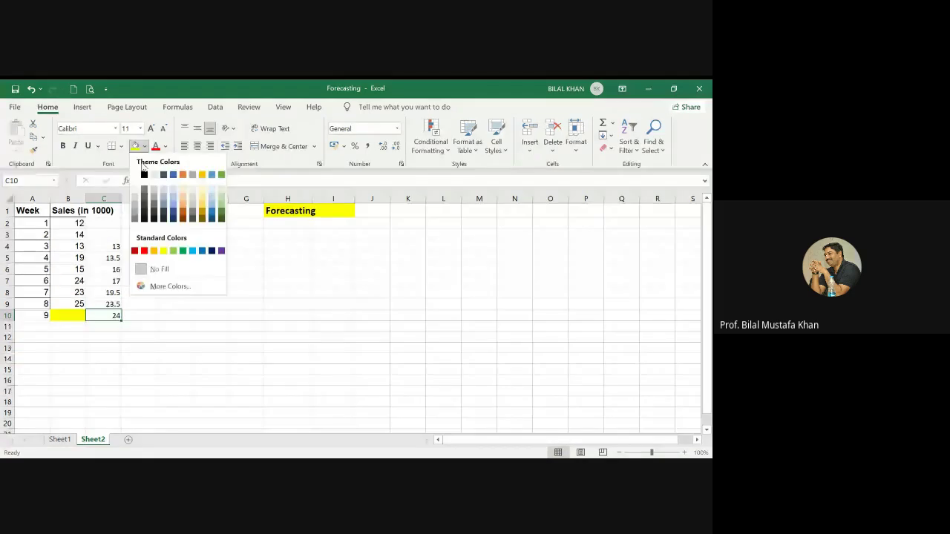
{"action": "left_click", "coordinate": [142, 251]}
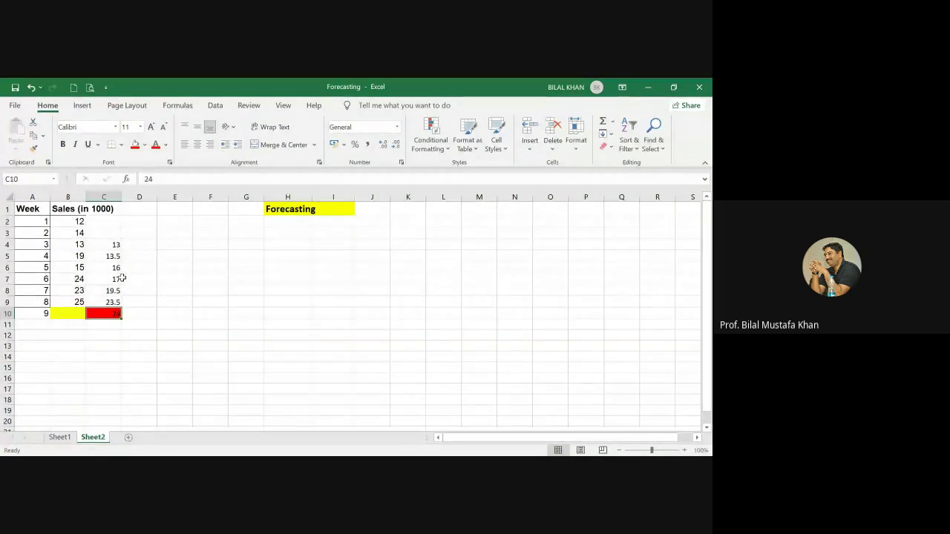
{"action": "left_click", "coordinate": [164, 145]}
{"action": "left_click", "coordinate": [158, 193]}
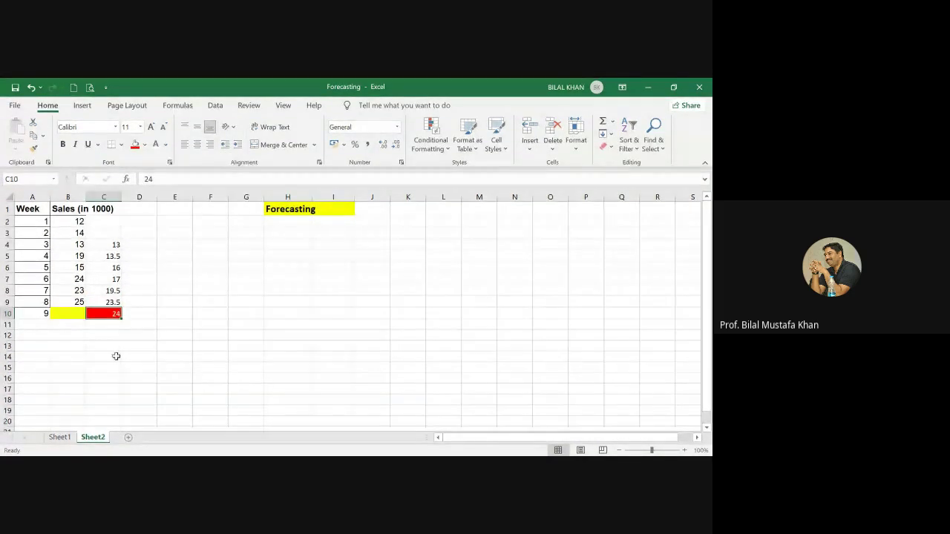
{"action": "left_click", "coordinate": [139, 378]}
{"action": "left_click", "coordinate": [107, 314]}
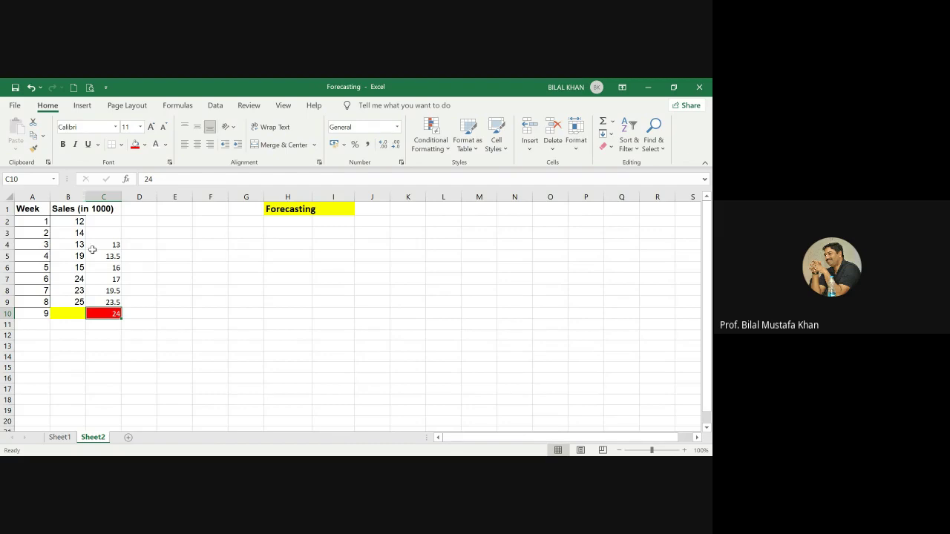
{"action": "left_click", "coordinate": [139, 245]}
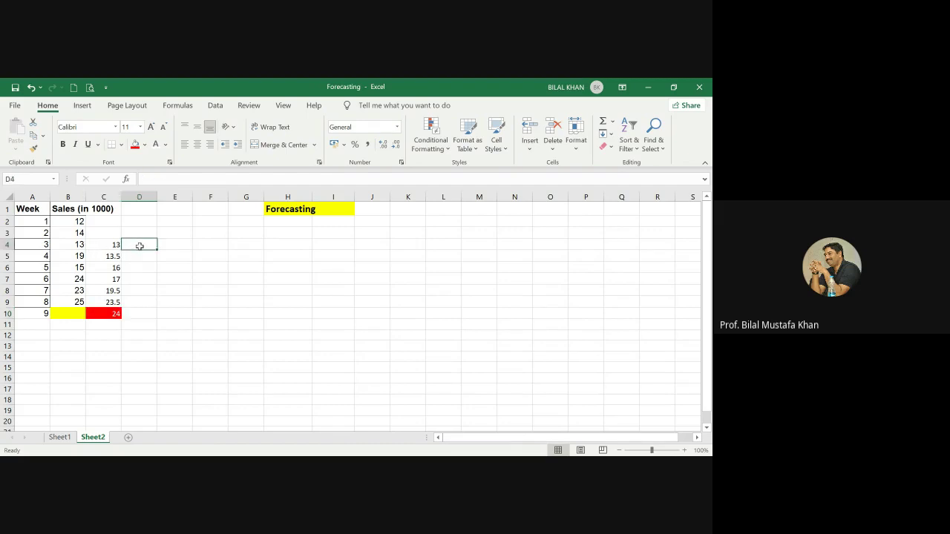
{"action": "left_click", "coordinate": [78, 245]}
{"action": "left_click", "coordinate": [111, 245]}
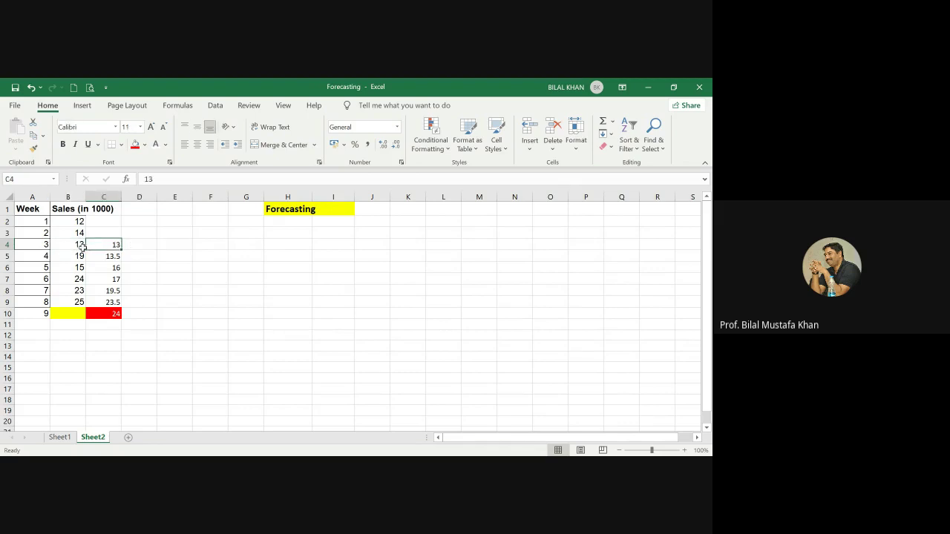
{"action": "left_click", "coordinate": [79, 246]}
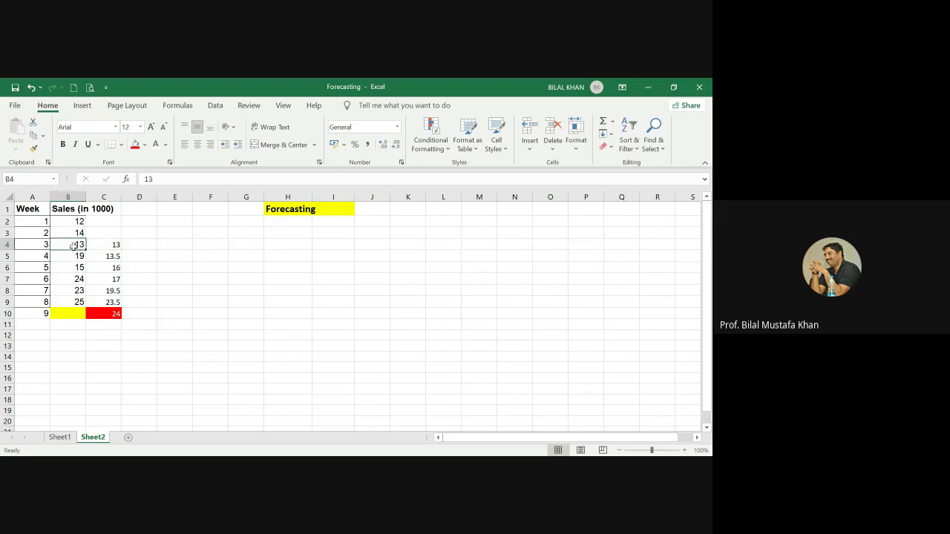
{"action": "left_click_drag", "start_coordinate": [102, 221], "coordinate": [138, 235]}
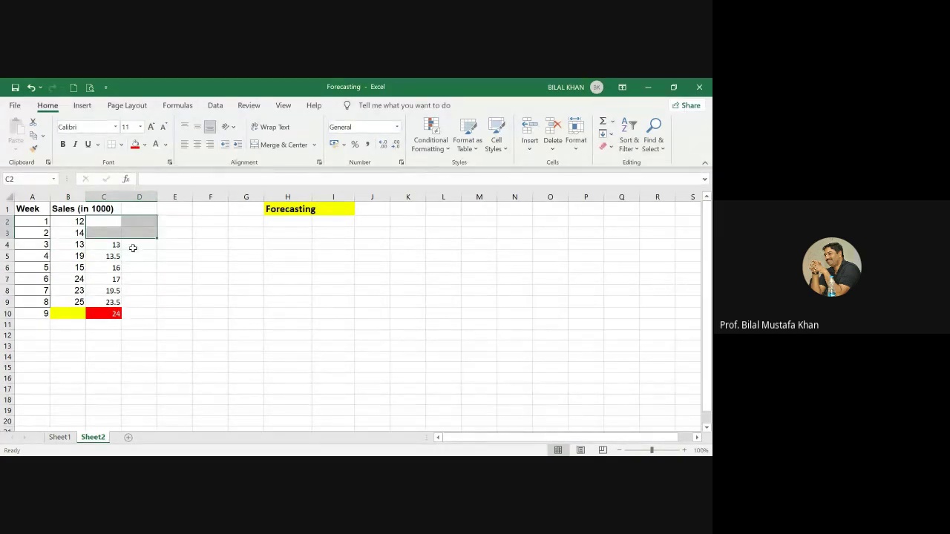
Enter the differences between actual and forecast sales for weeks 3 to 5 as 0, 5.5 and -1 in D4:D6
{"action": "left_click", "coordinate": [134, 244]}
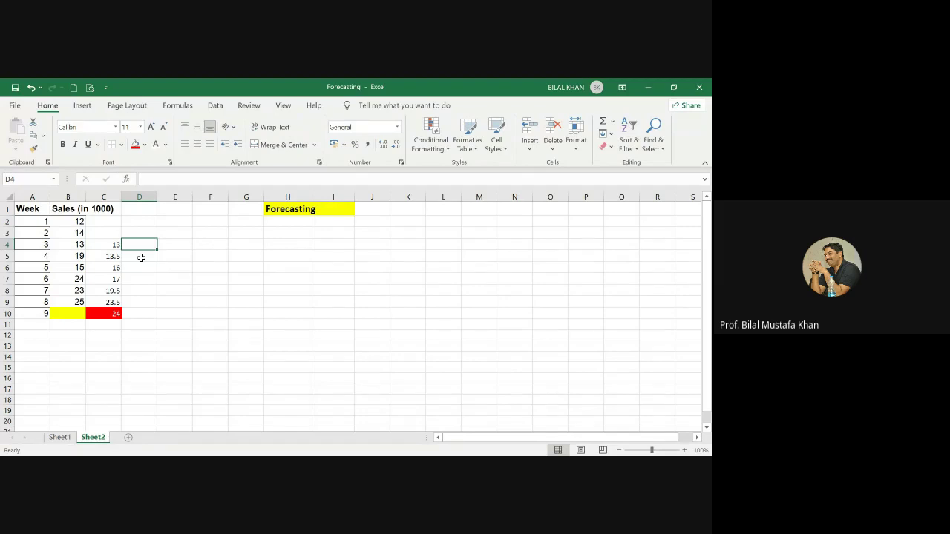
{"action": "type", "text": "0"}
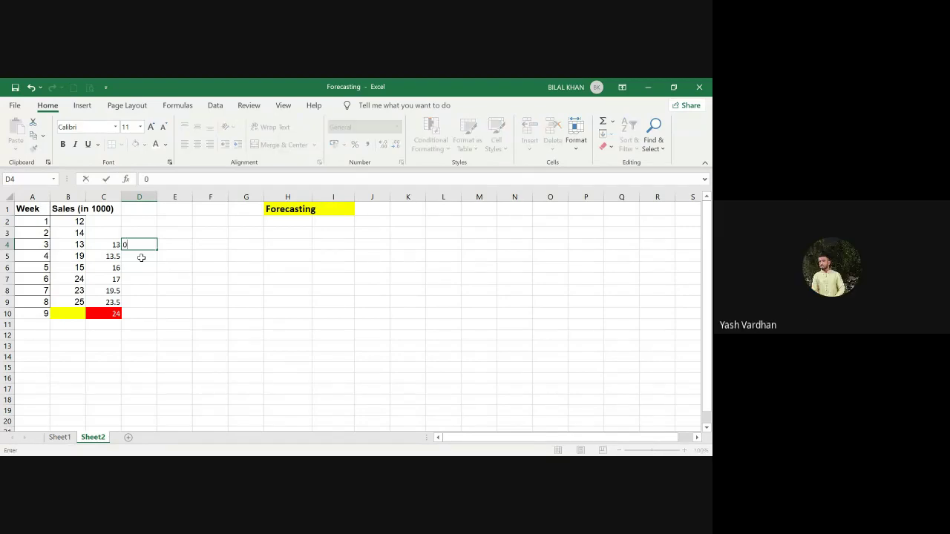
{"action": "key", "text": "Return"}
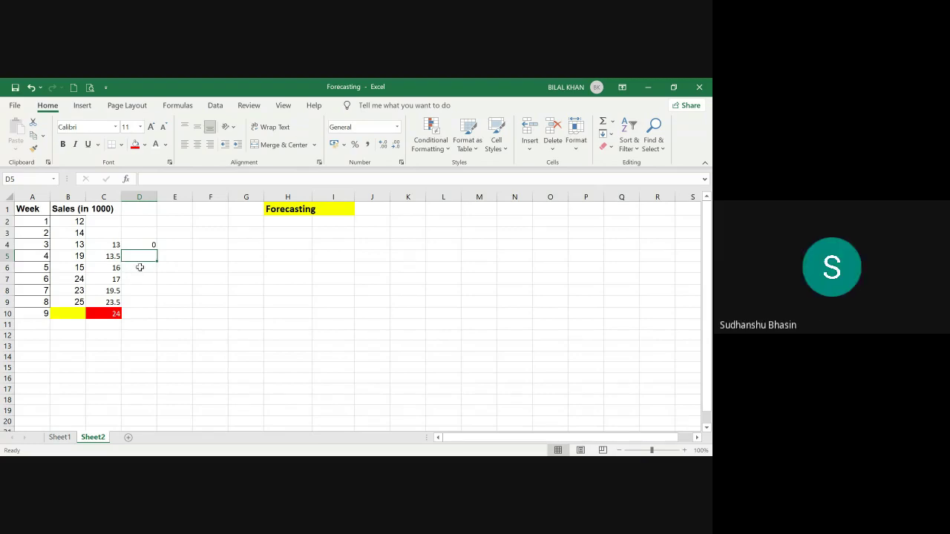
{"action": "type", "text": "5.5"}
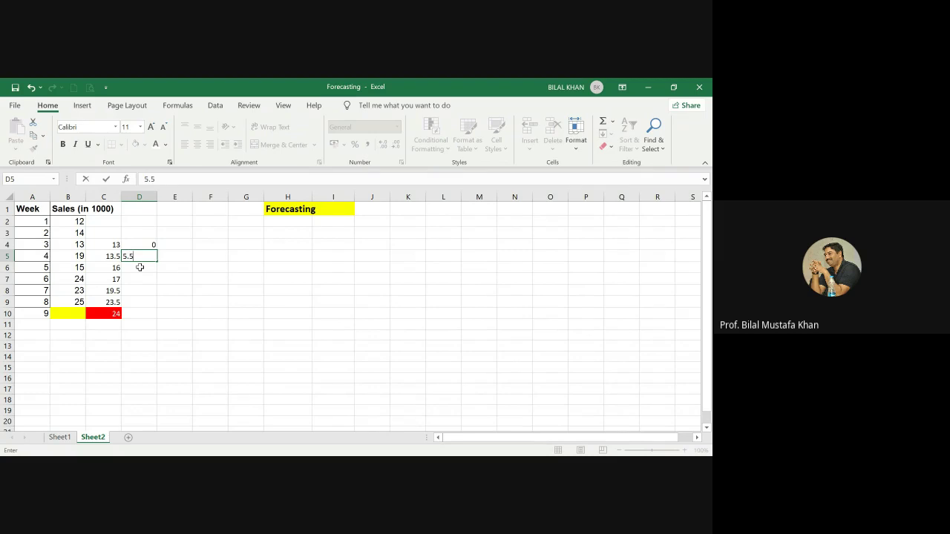
{"action": "key", "text": "Return"}
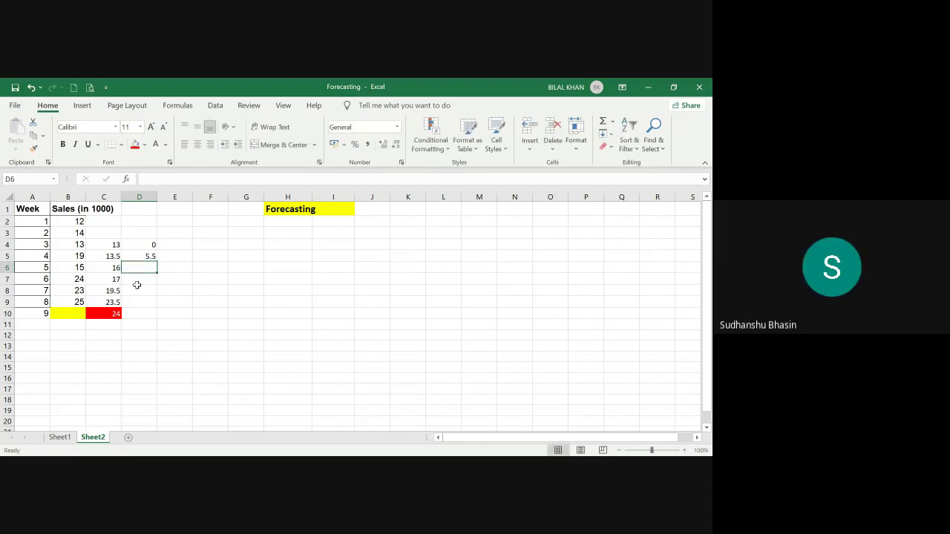
{"action": "type", "text": "-1"}
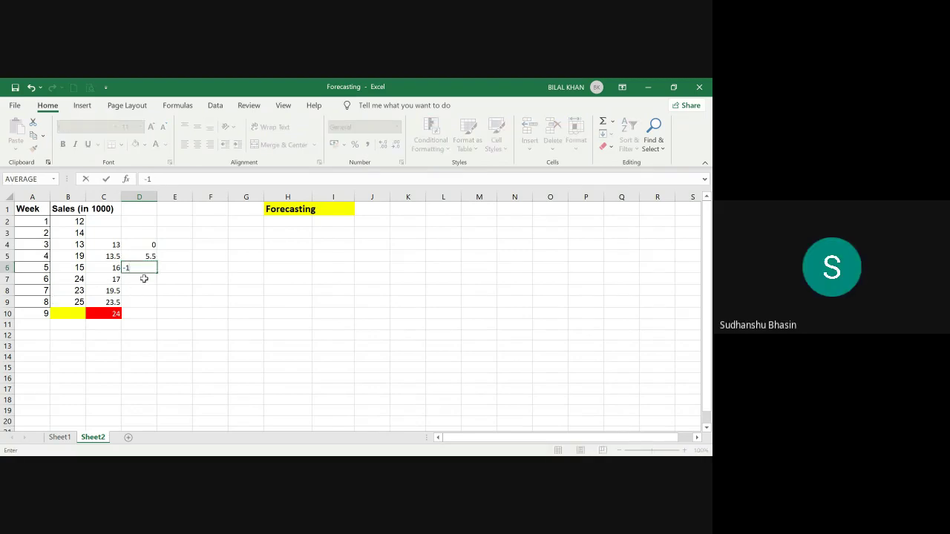
{"action": "key", "text": "Return"}
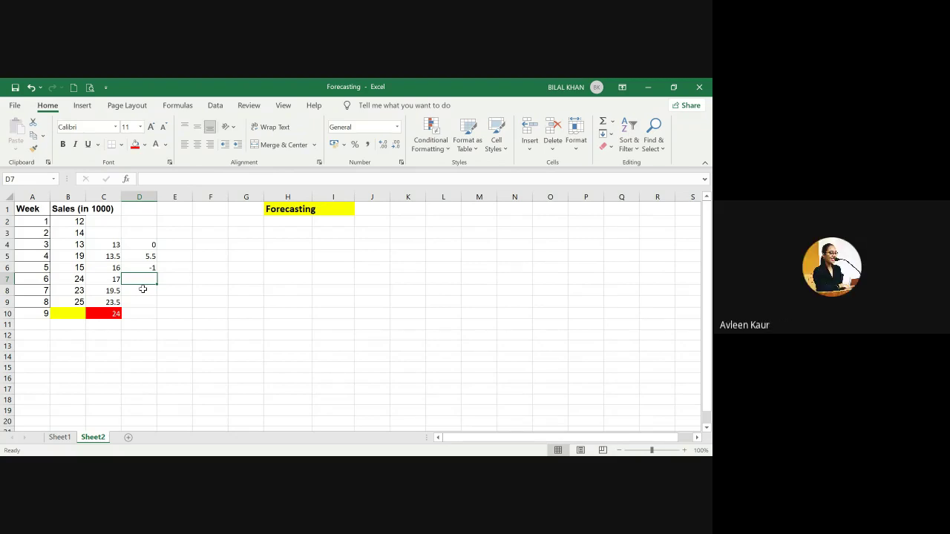
Enter the forecast errors 7, 3.5 and 1.5 for weeks 6 to 8 in D7:D9
{"action": "type", "text": "7"}
{"action": "key", "text": "Return"}
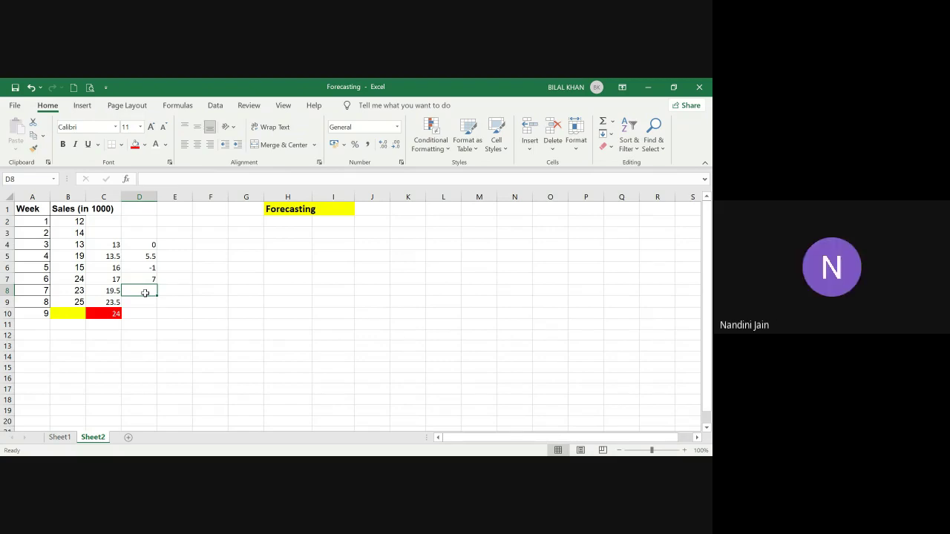
{"action": "type", "text": "3."}
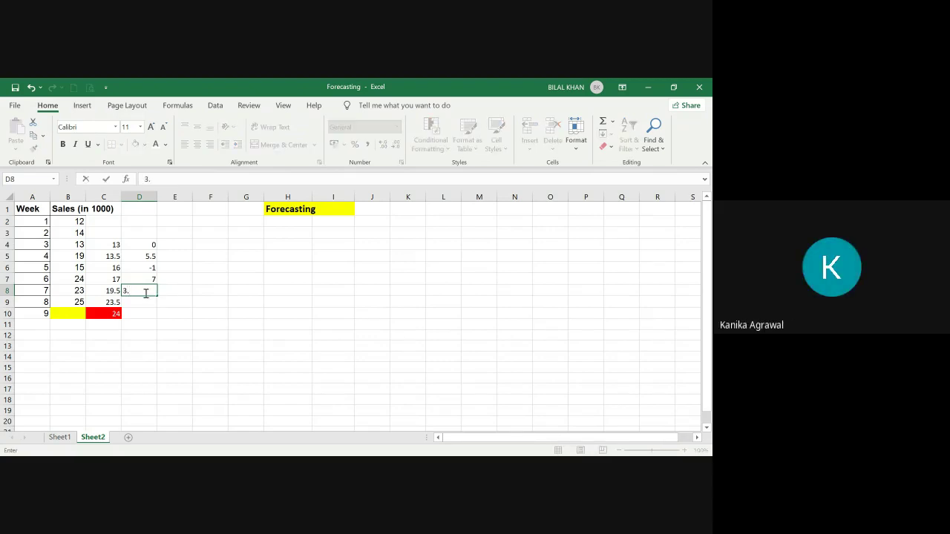
{"action": "type", "text": "5"}
{"action": "key", "text": "Return"}
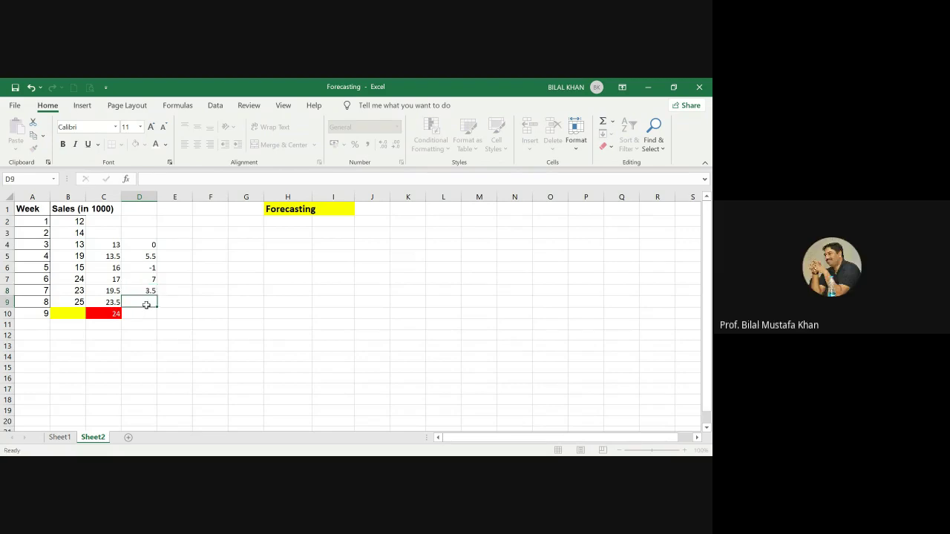
{"action": "type", "text": "1.5"}
{"action": "left_click", "coordinate": [167, 334]}
Add the heading Error in D3 above the column of forecast differences
{"action": "left_click", "coordinate": [146, 231]}
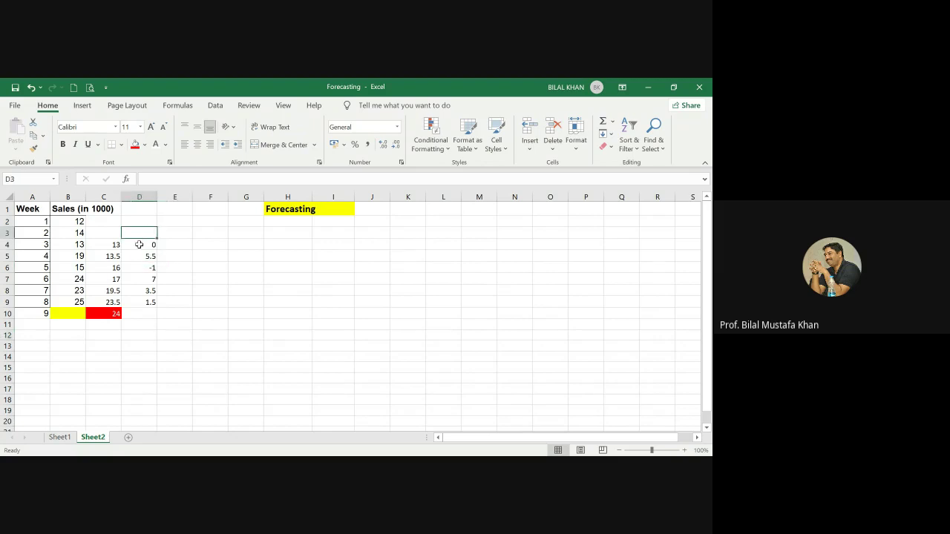
{"action": "type", "text": "Eee"}
{"action": "key", "text": "BackSpace"}
{"action": "key", "text": "BackSpace"}
{"action": "type", "text": "r"}
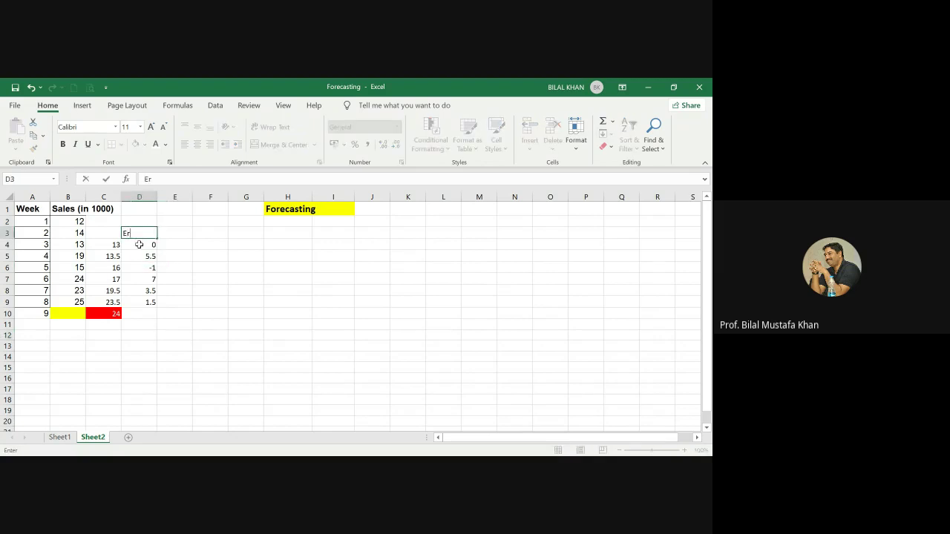
{"action": "type", "text": "ror"}
{"action": "left_click", "coordinate": [106, 246]}
{"action": "left_click_drag", "start_coordinate": [106, 245], "coordinate": [106, 302]}
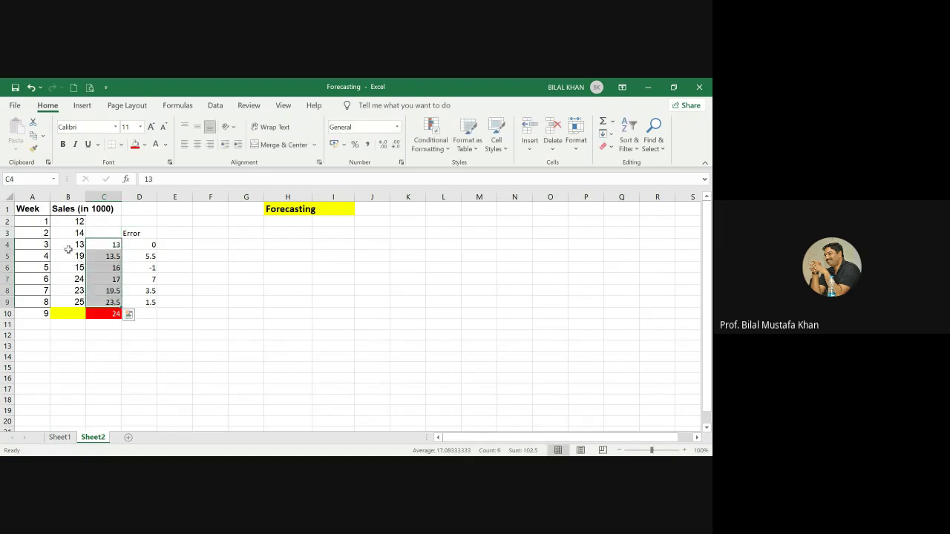
{"action": "left_click_drag", "start_coordinate": [70, 247], "coordinate": [75, 303]}
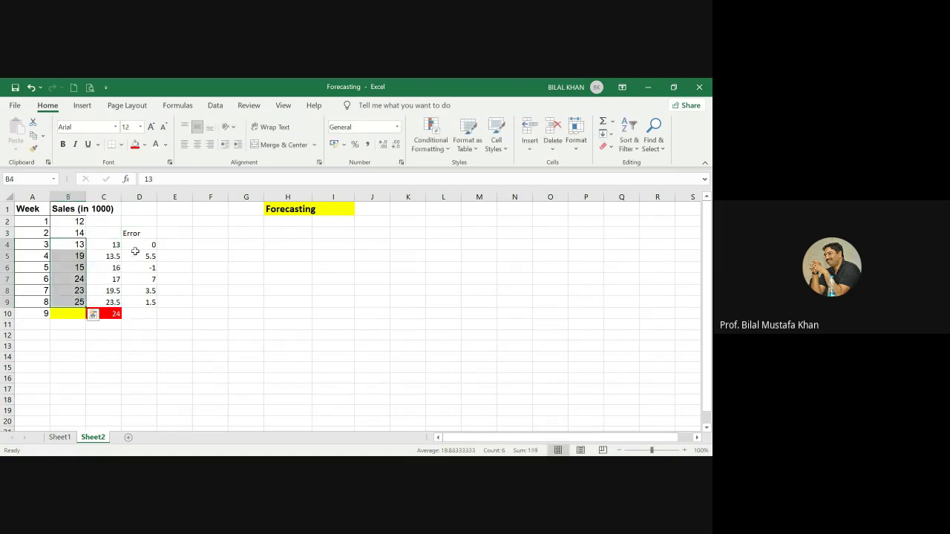
{"action": "left_click", "coordinate": [136, 251]}
{"action": "left_click_drag", "start_coordinate": [136, 251], "coordinate": [137, 296]}
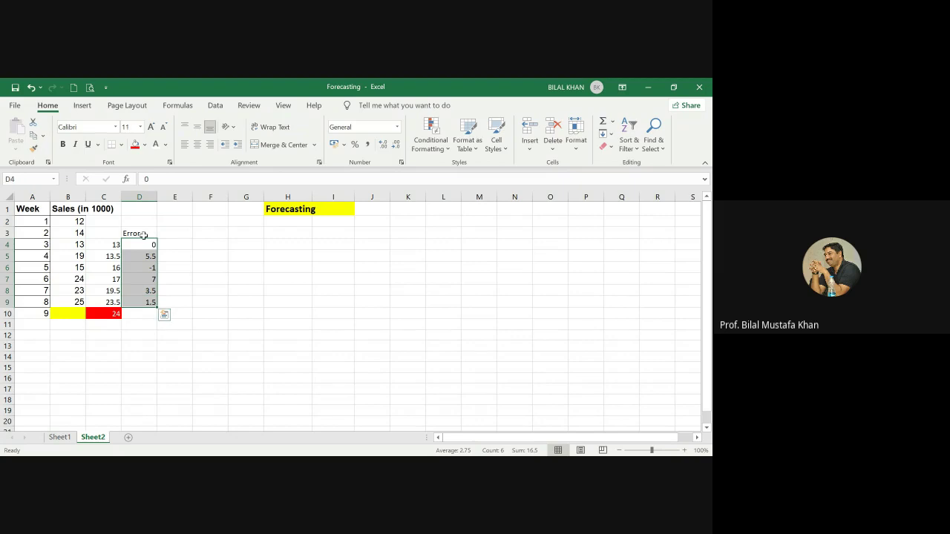
Add the heading Abs Error in E3 beside the Error heading
{"action": "left_click", "coordinate": [175, 238]}
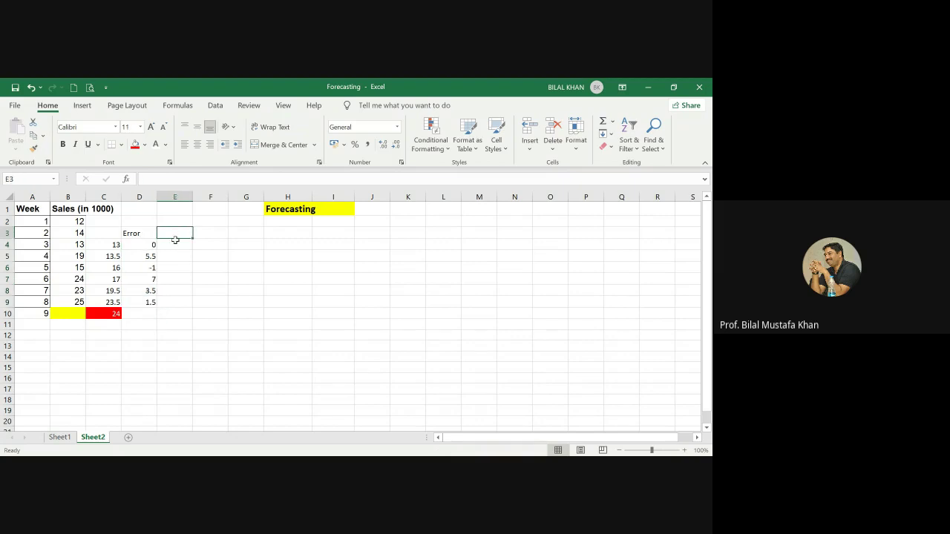
{"action": "type", "text": "Abs"}
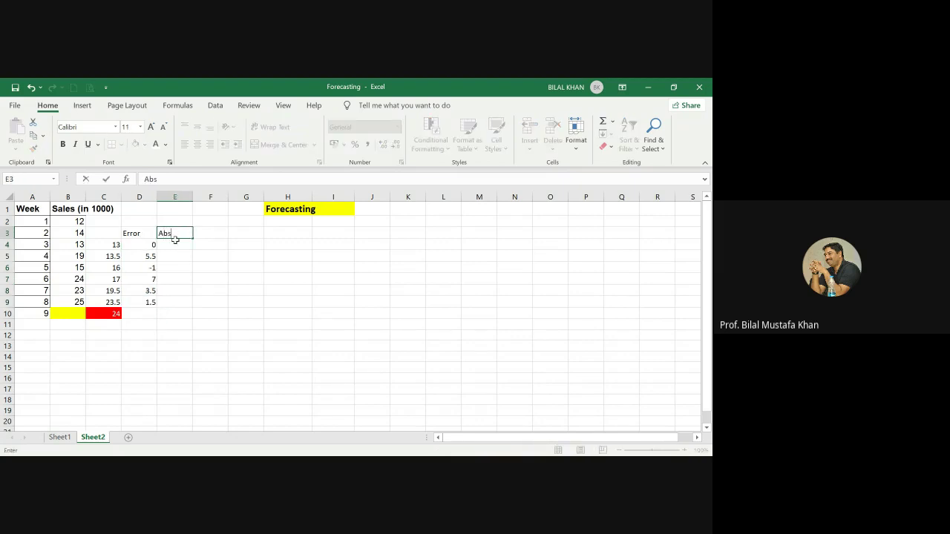
{"action": "type", "text": " Error"}
Enter the absolute errors 0, 5.5 and 1 for weeks 3 to 5 in E4:E6
{"action": "left_click", "coordinate": [172, 245]}
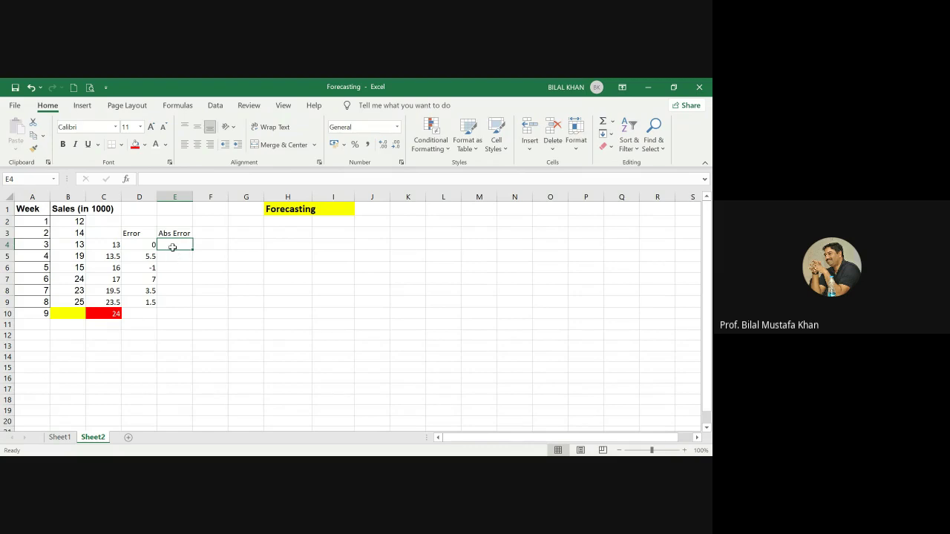
{"action": "type", "text": "=ABS(D4)"}
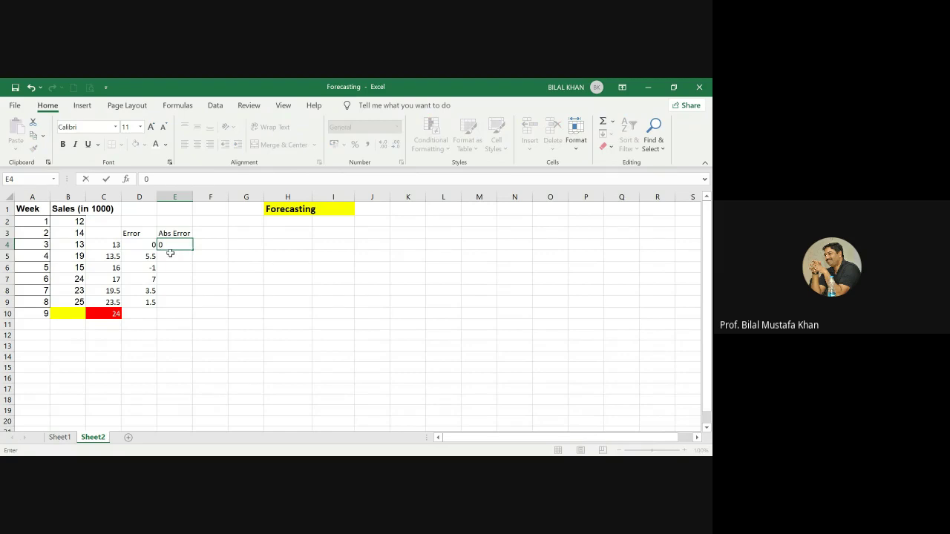
{"action": "key", "text": "Return"}
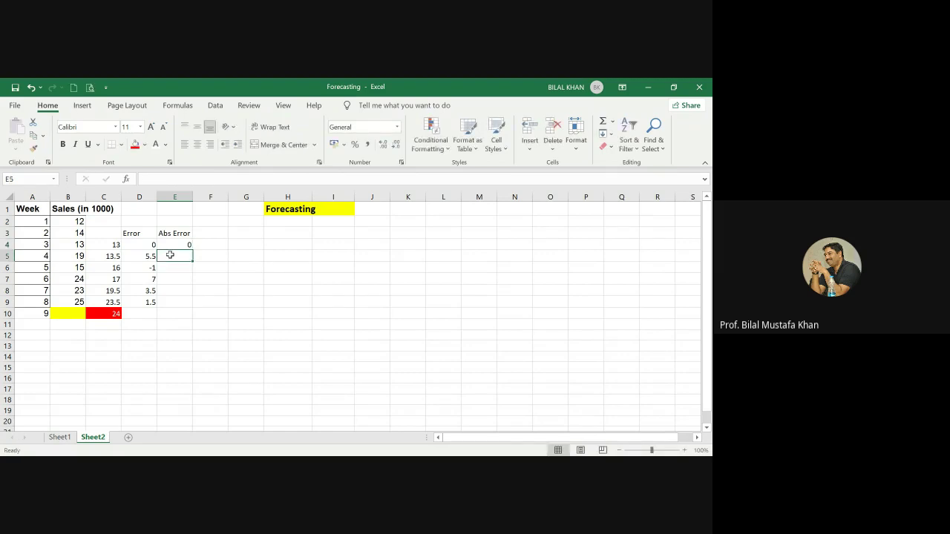
{"action": "type", "text": "5.5"}
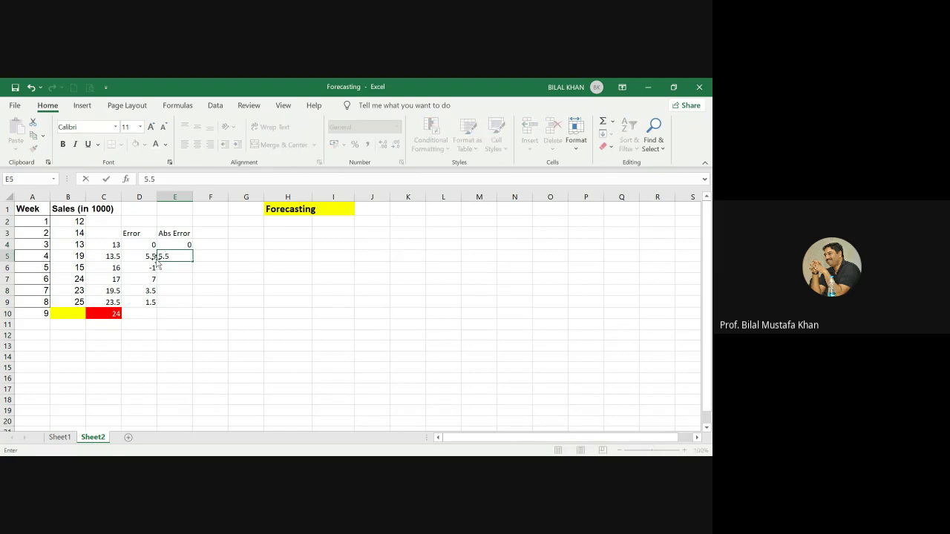
{"action": "left_click", "coordinate": [185, 266]}
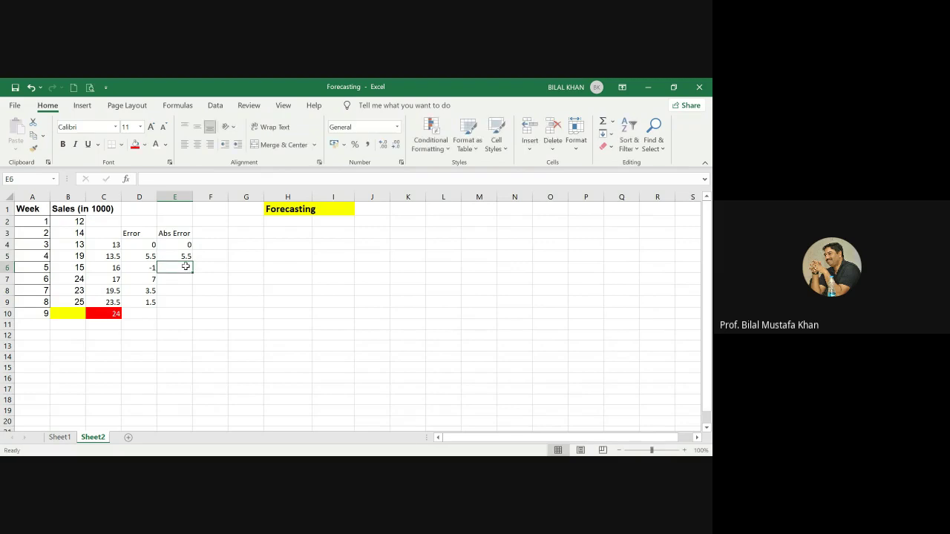
{"action": "type", "text": "1"}
Enter the absolute errors 7, 3.5 and 1.5 for weeks 6 to 8 in E7:E9
{"action": "left_click", "coordinate": [180, 281]}
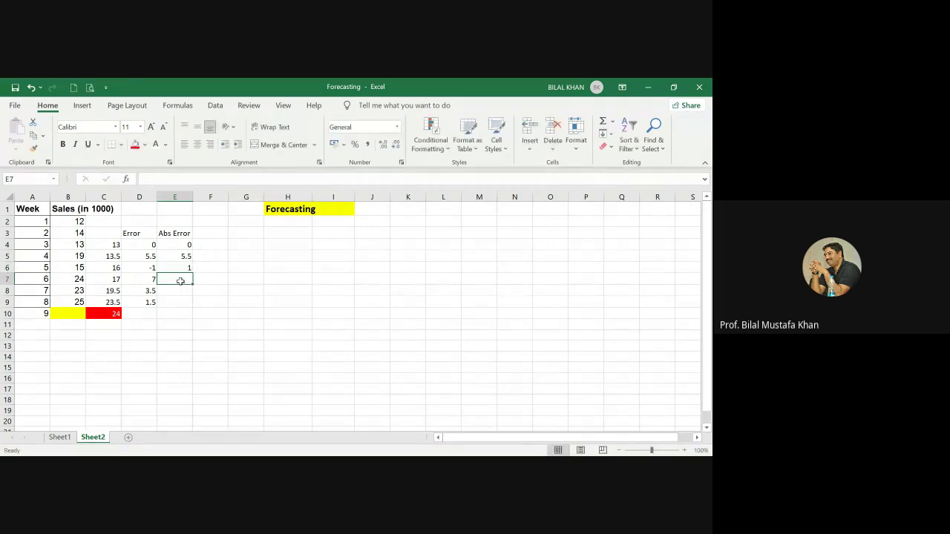
{"action": "type", "text": "7"}
{"action": "left_click", "coordinate": [179, 286]}
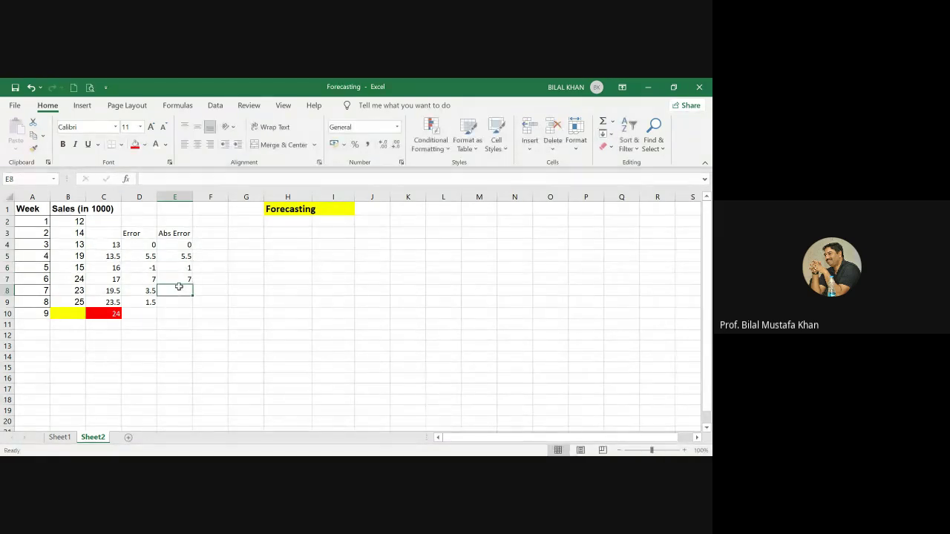
{"action": "type", "text": "3.5"}
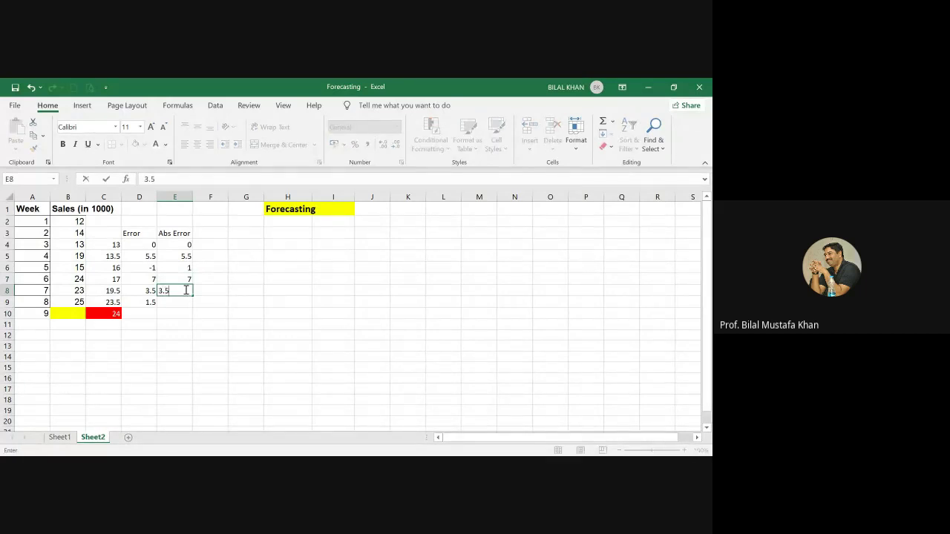
{"action": "left_click", "coordinate": [165, 301]}
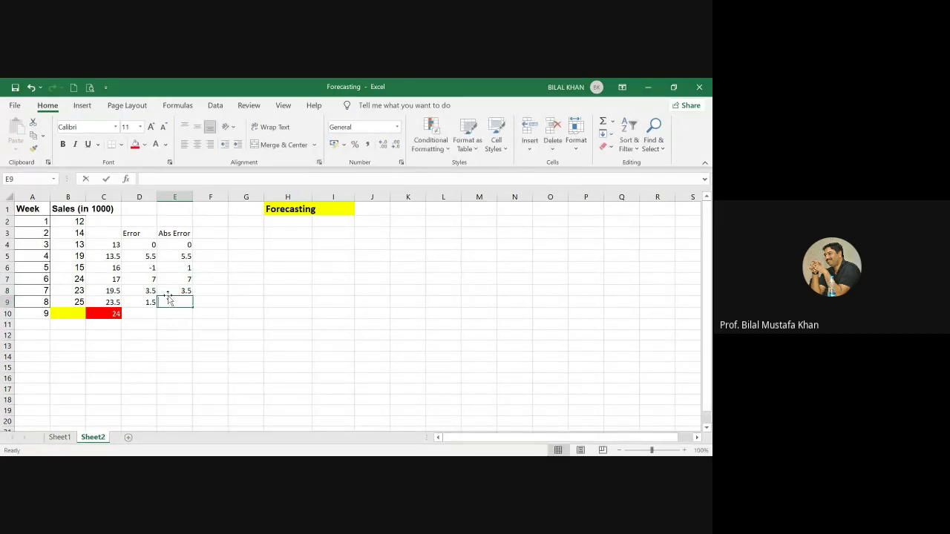
{"action": "type", "text": "1."}
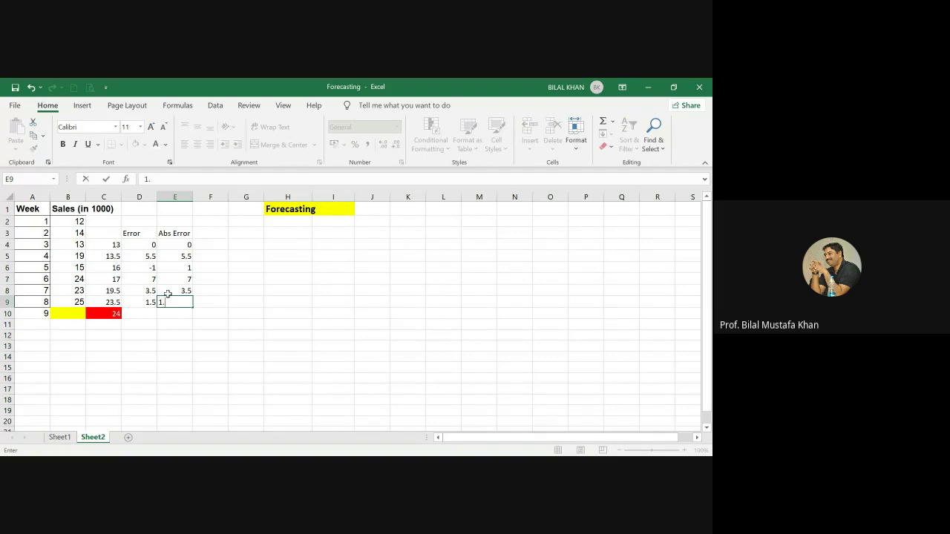
{"action": "type", "text": "5"}
Add the heading ErrorSq in F3 for the squared error column
{"action": "left_click", "coordinate": [201, 234]}
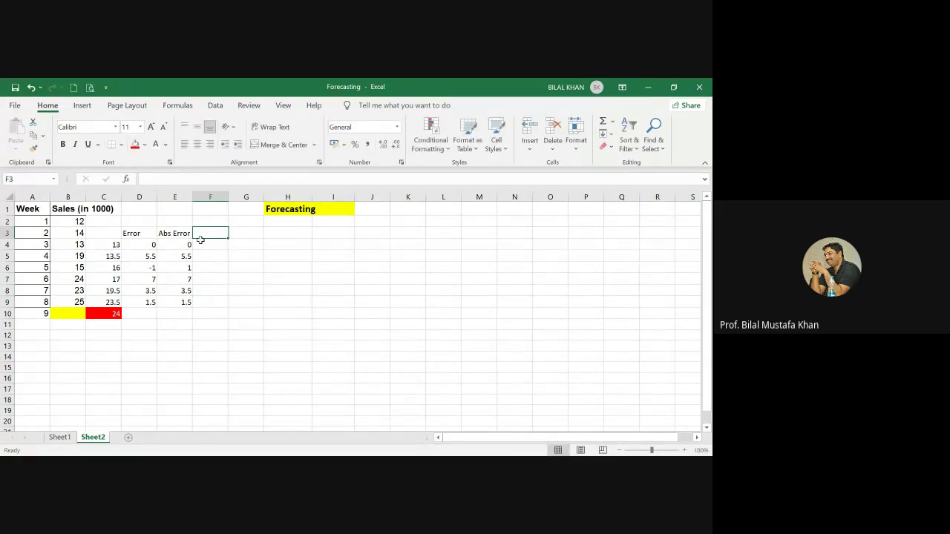
{"action": "type", "text": "Error"}
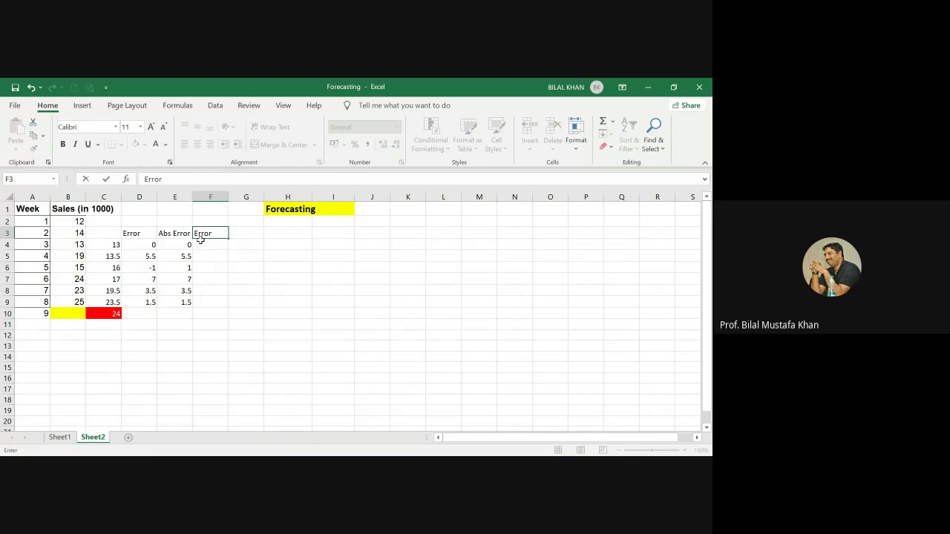
{"action": "type", "text": "Sq"}
{"action": "key", "text": "Return"}
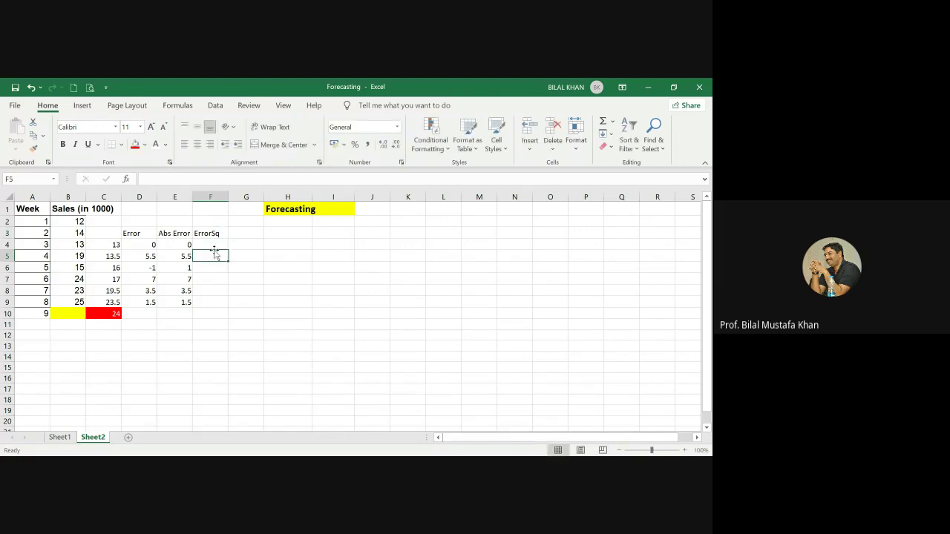
Try to enter the first squared error in F4, and clear that cell again
{"action": "type", "text": "0Sq"}
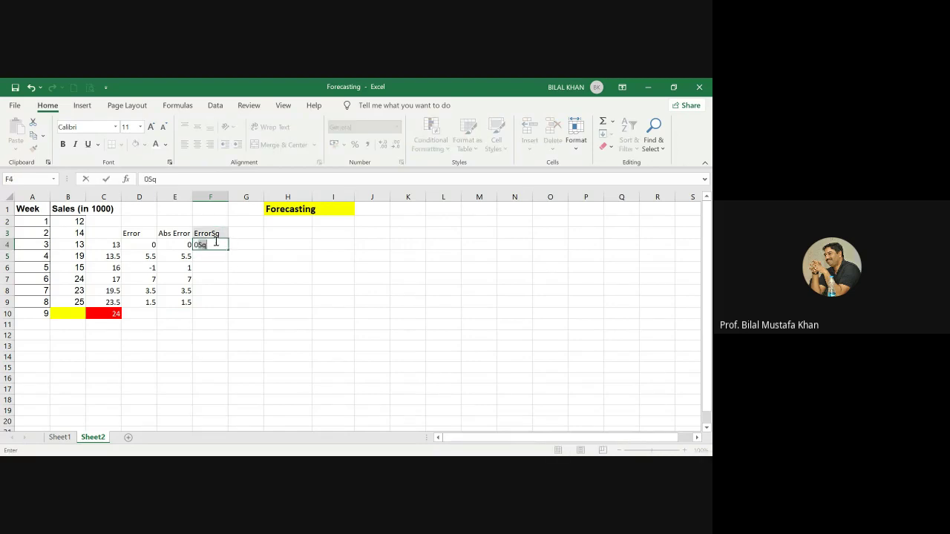
{"action": "left_click", "coordinate": [244, 253]}
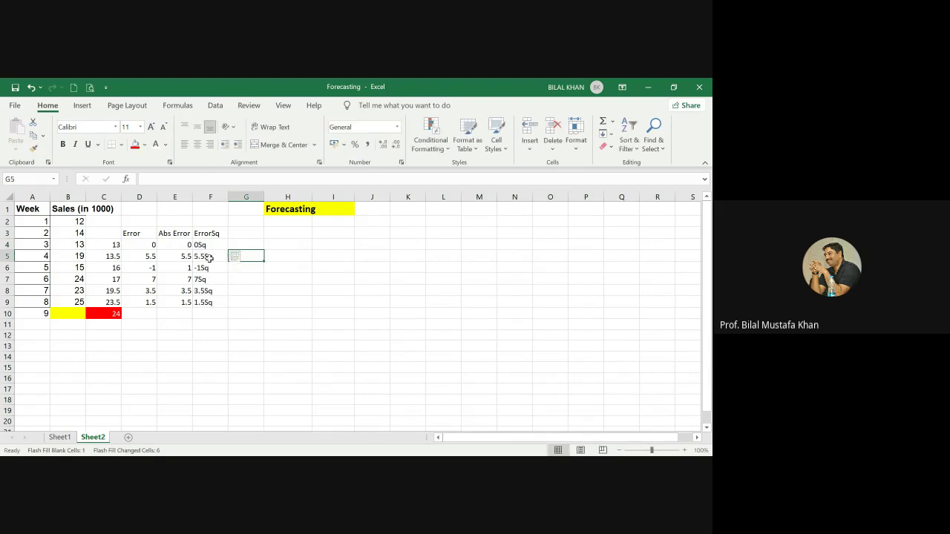
{"action": "left_click", "coordinate": [210, 258]}
{"action": "left_click_drag", "start_coordinate": [208, 245], "coordinate": [209, 295]}
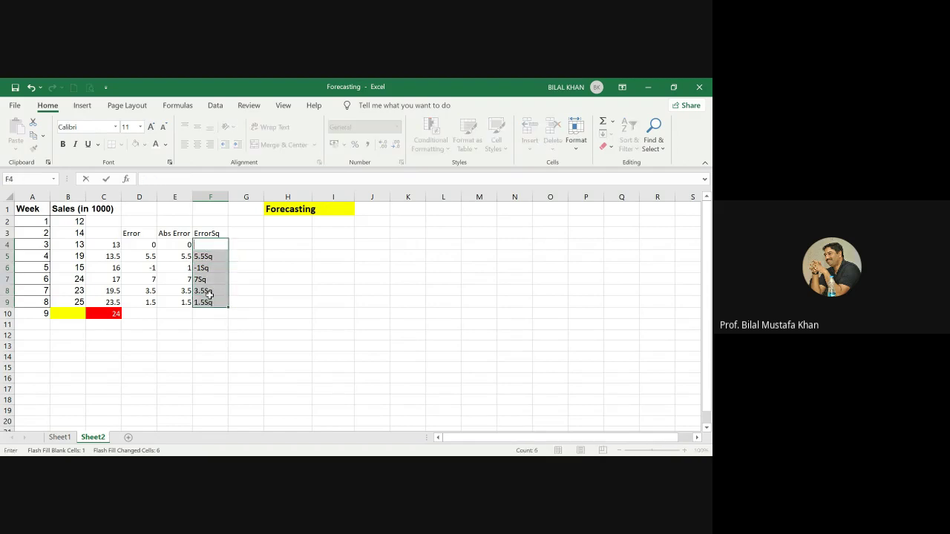
Change the squared error heading in F3 to Error2
{"action": "left_click", "coordinate": [197, 233]}
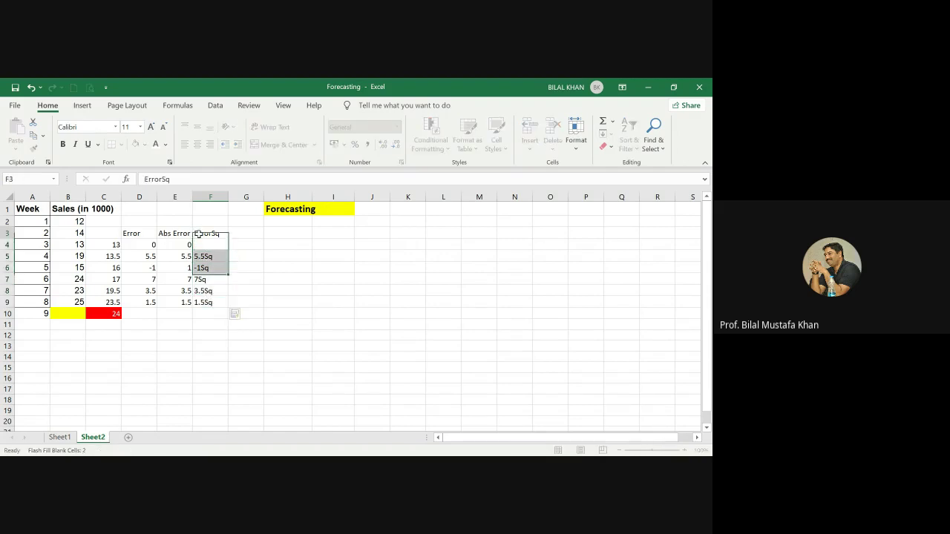
{"action": "left_click", "coordinate": [172, 180]}
{"action": "key", "text": "BackSpace"}
{"action": "key", "text": "BackSpace"}
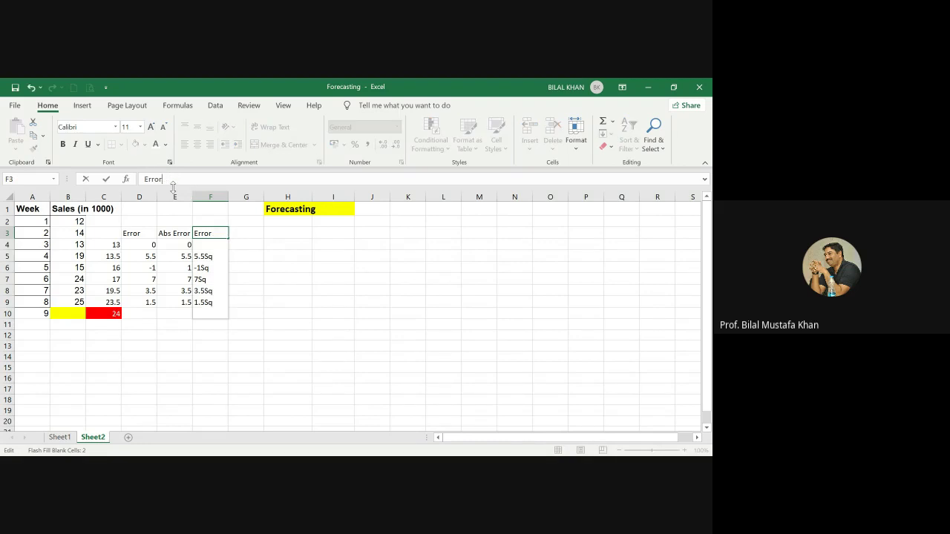
{"action": "type", "text": "@"}
{"action": "key", "text": "BackSpace"}
{"action": "type", "text": "2"}
{"action": "left_click", "coordinate": [279, 255]}
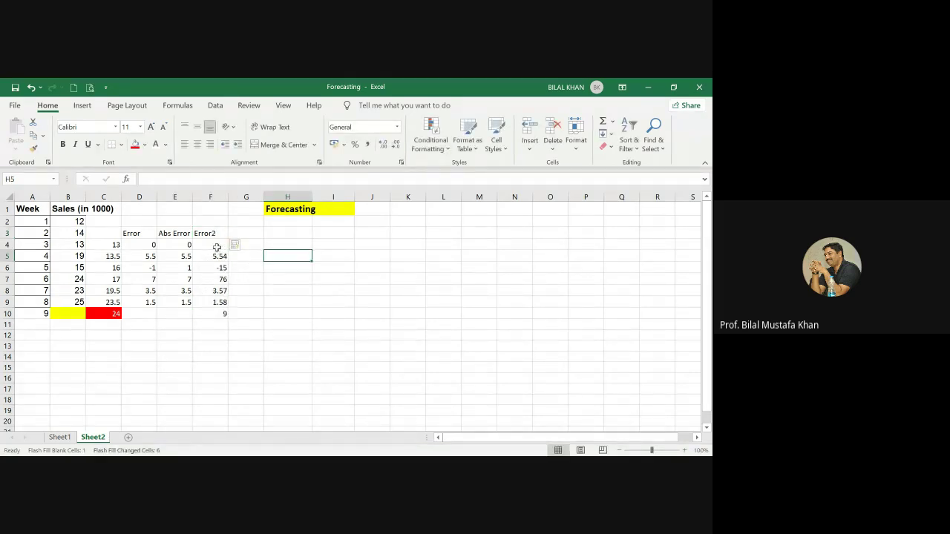
Clear the unwanted Flash Fill values below the Error2 heading in F5:F10
{"action": "left_click_drag", "start_coordinate": [217, 247], "coordinate": [220, 315]}
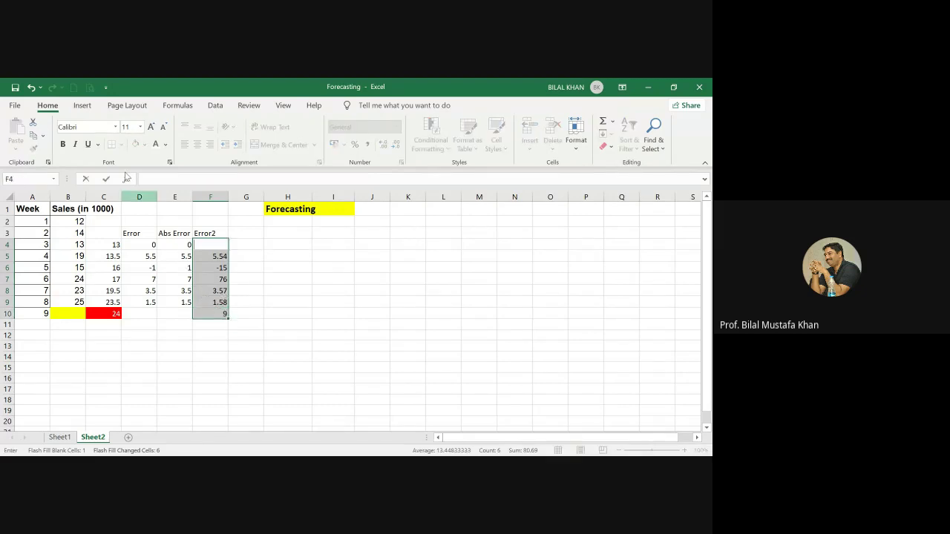
{"action": "left_click", "coordinate": [207, 256]}
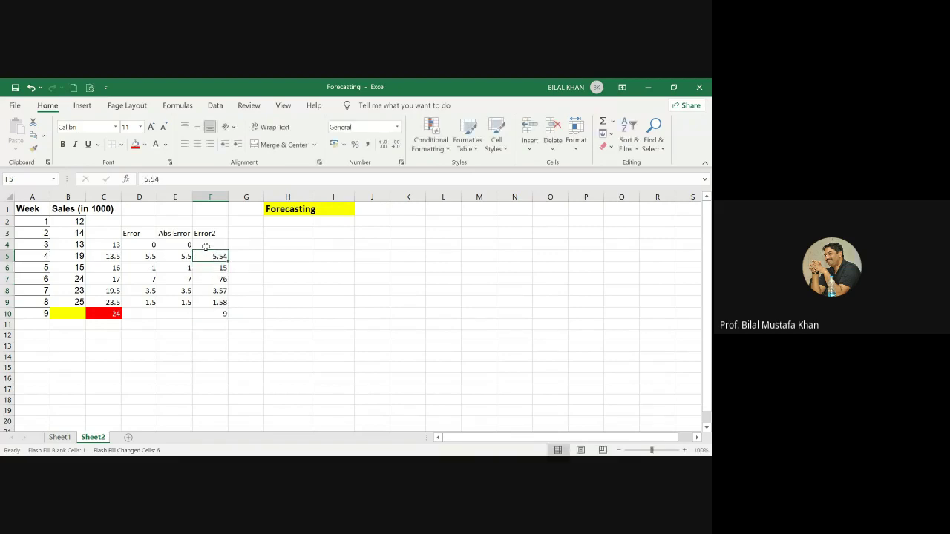
{"action": "key", "text": "Delete"}
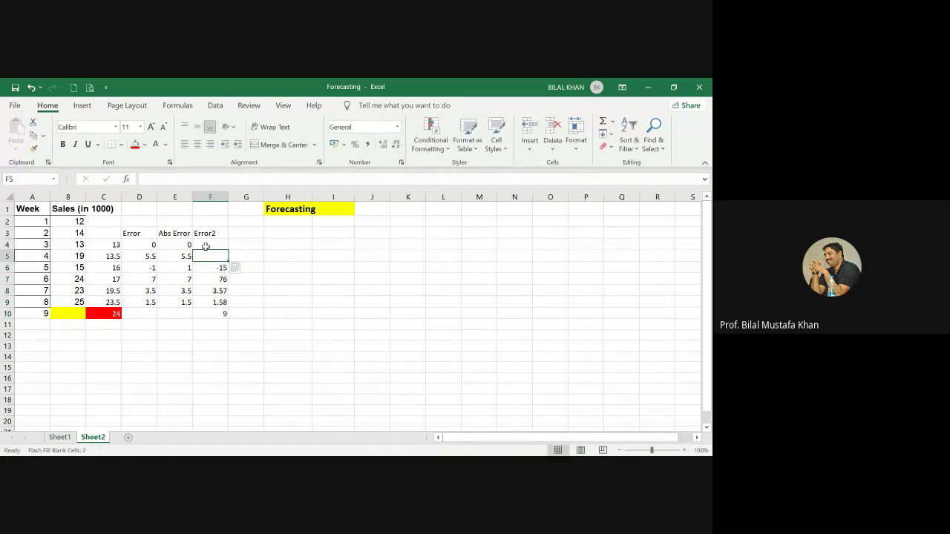
{"action": "key", "text": "Down"}
{"action": "key", "text": "Delete"}
{"action": "key", "text": "Down"}
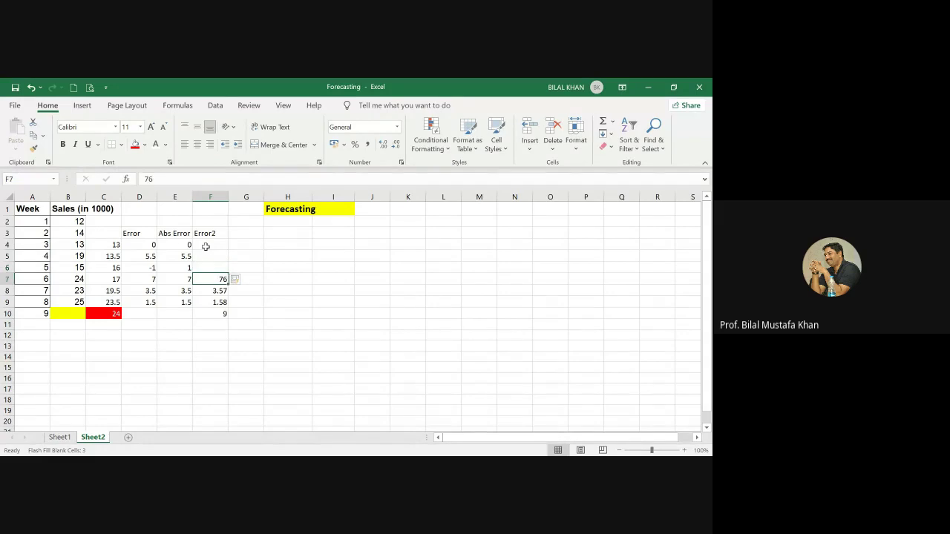
{"action": "key", "text": "Delete"}
{"action": "key", "text": "Down"}
{"action": "key", "text": "Delete"}
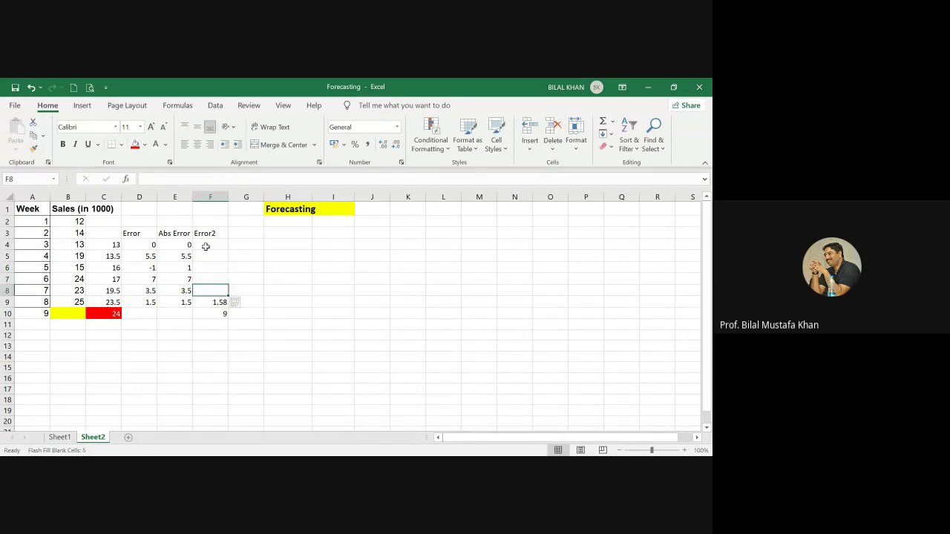
{"action": "key", "text": "Down"}
{"action": "key", "text": "Delete"}
{"action": "key", "text": "Down"}
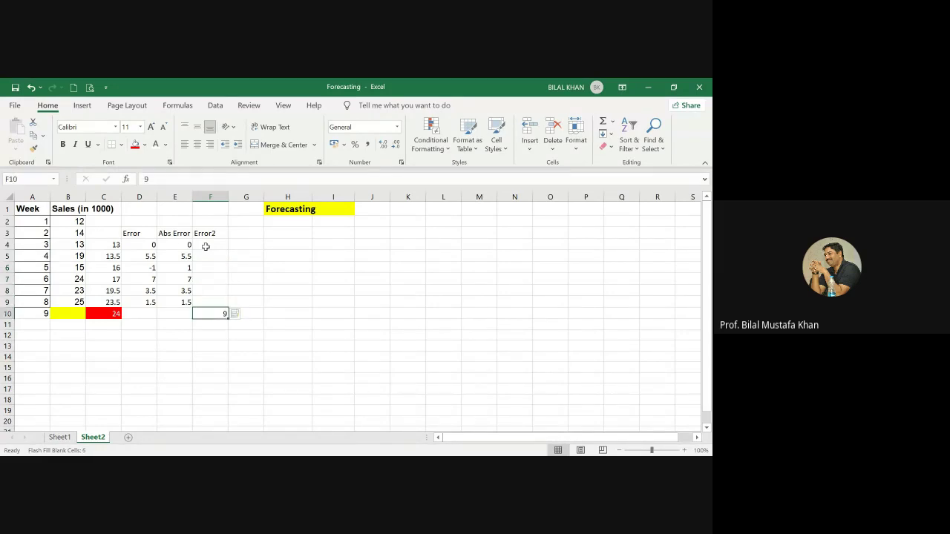
{"action": "key", "text": "Delete"}
Enter 0 as the week 3 squared error in F4
{"action": "left_click", "coordinate": [210, 243]}
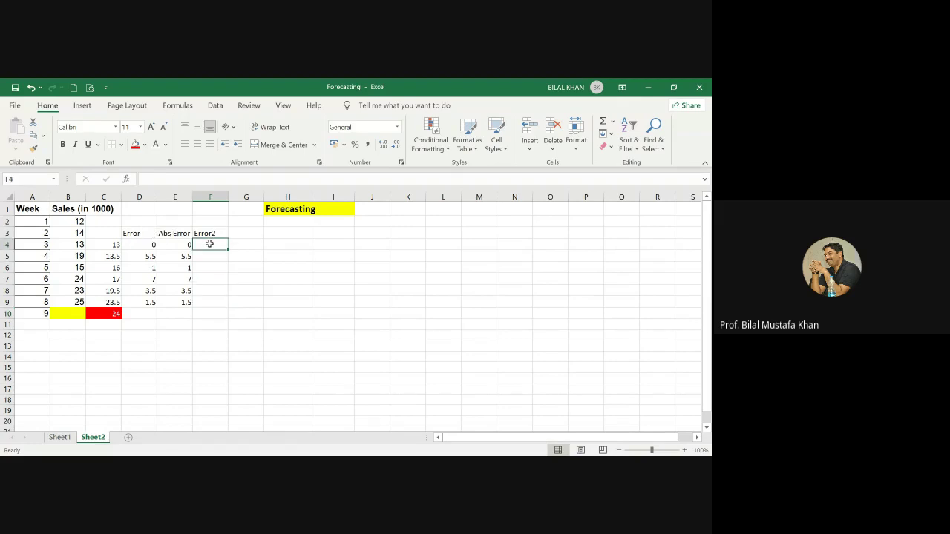
{"action": "type", "text": "0"}
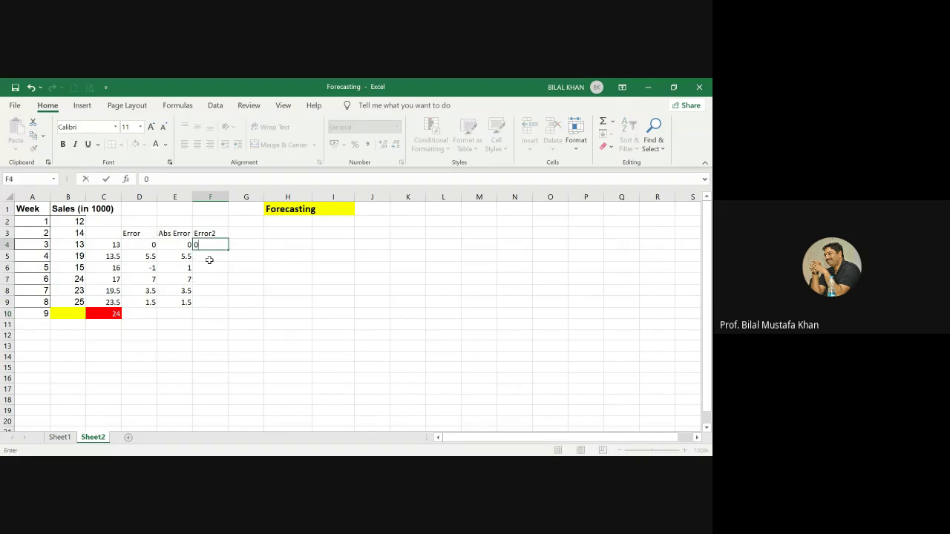
{"action": "key", "text": "Return"}
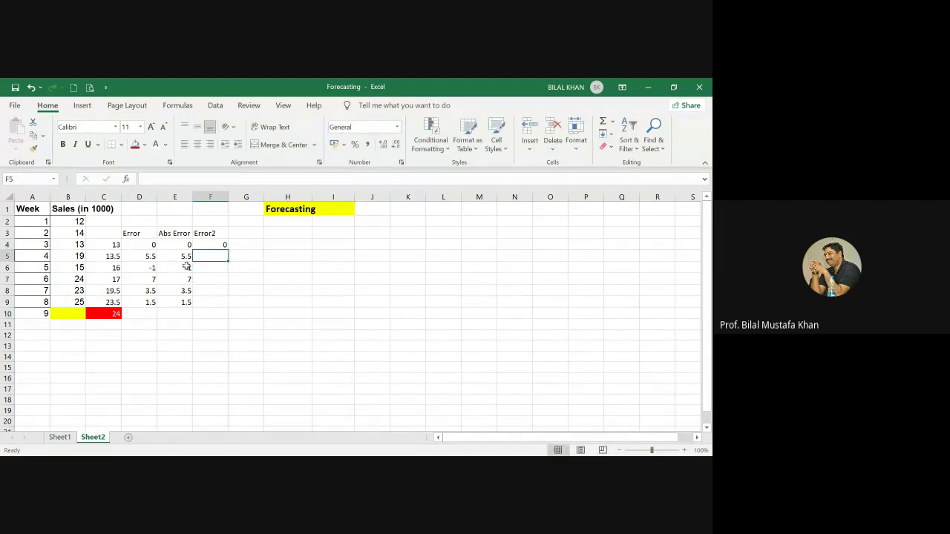
{"action": "left_click", "coordinate": [187, 256]}
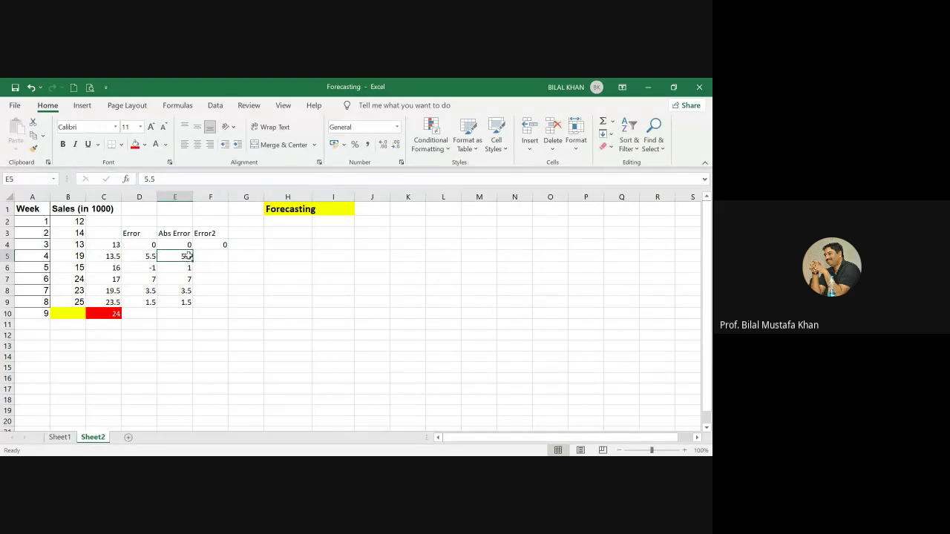
{"action": "type", "text": "="}
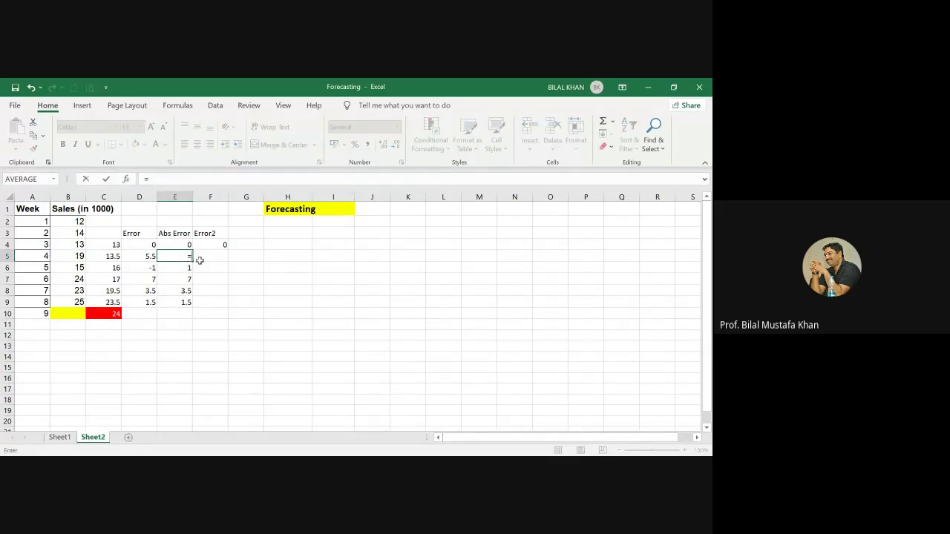
{"action": "key", "text": "Escape"}
{"action": "left_click", "coordinate": [34, 89]}
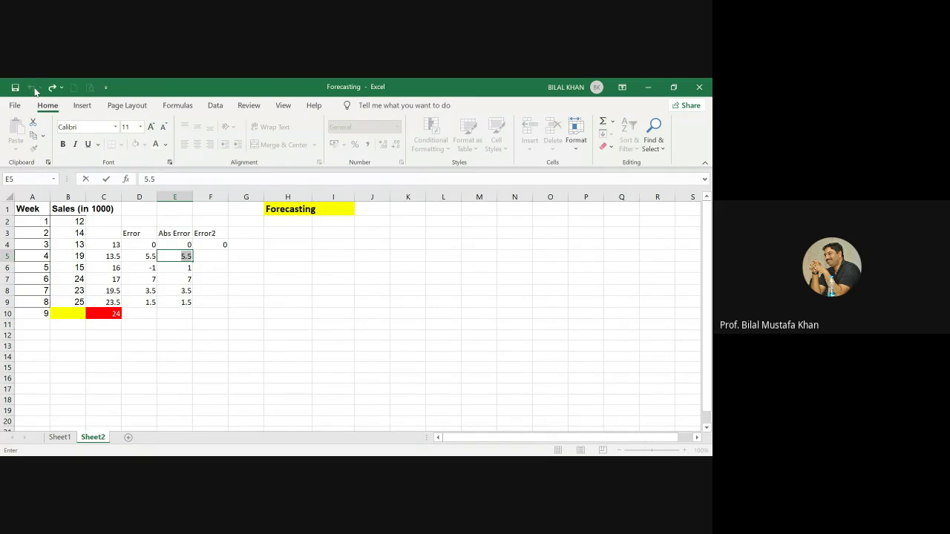
Calculate the week 4 squared error in F5 with the formula =E5^2
{"action": "left_click", "coordinate": [197, 253]}
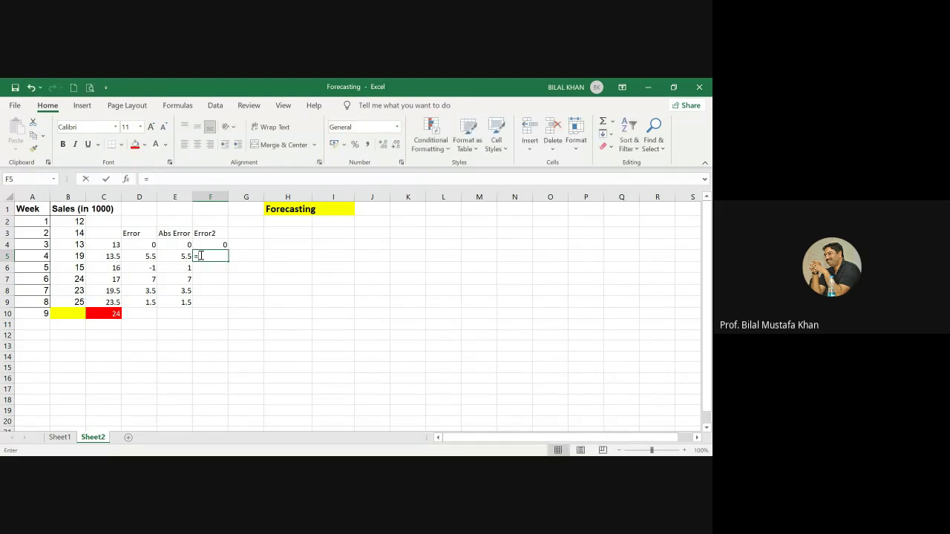
{"action": "type", "text": "="}
{"action": "left_click", "coordinate": [179, 258]}
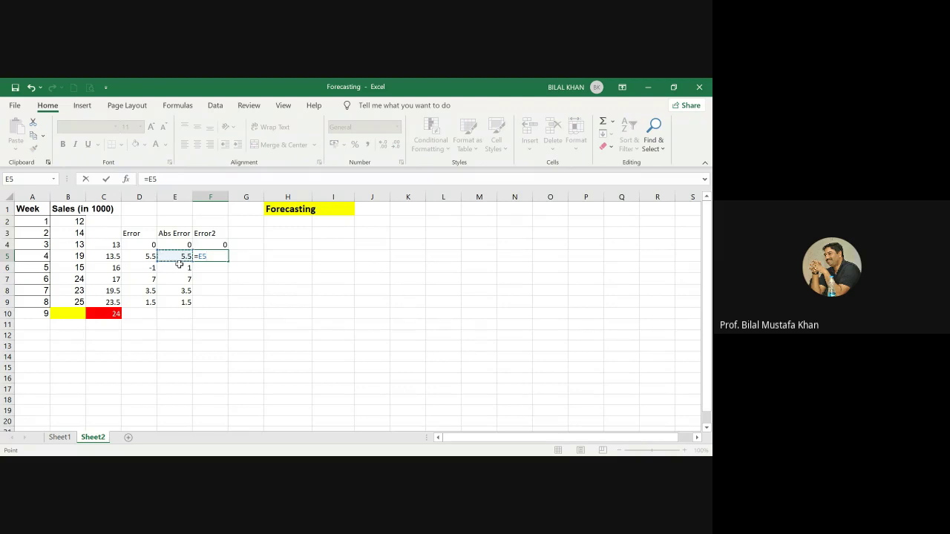
{"action": "type", "text": "^@"}
{"action": "key", "text": "BackSpace"}
{"action": "type", "text": "2"}
{"action": "key", "text": "Return"}
Copy the squared error formula from F5 down through F9 for weeks 5 to 8
{"action": "left_click", "coordinate": [214, 256]}
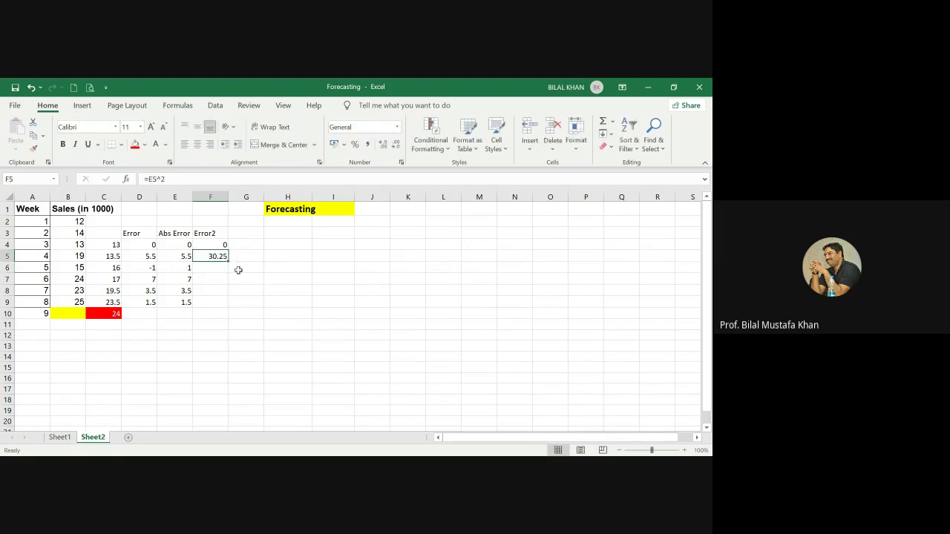
{"action": "left_click_drag", "start_coordinate": [228, 261], "coordinate": [227, 307]}
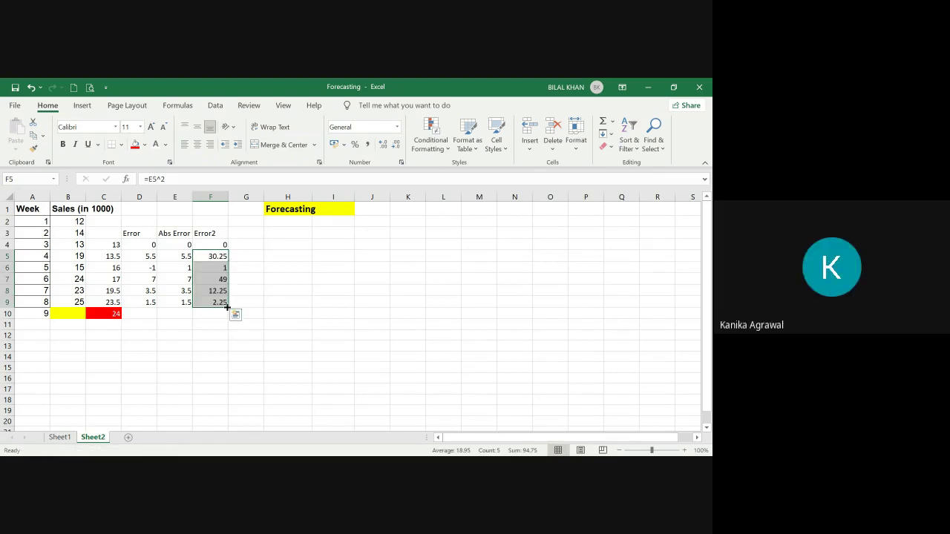
{"action": "left_click", "coordinate": [251, 343]}
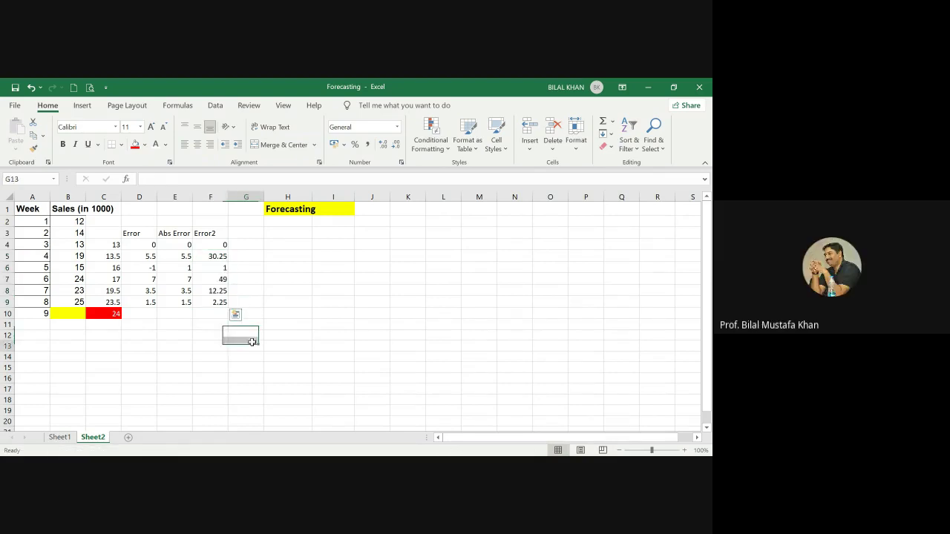
Total the squared errors in F10 with the formula =SUM(F4:F9)
{"action": "left_click", "coordinate": [209, 316]}
{"action": "type", "text": "="}
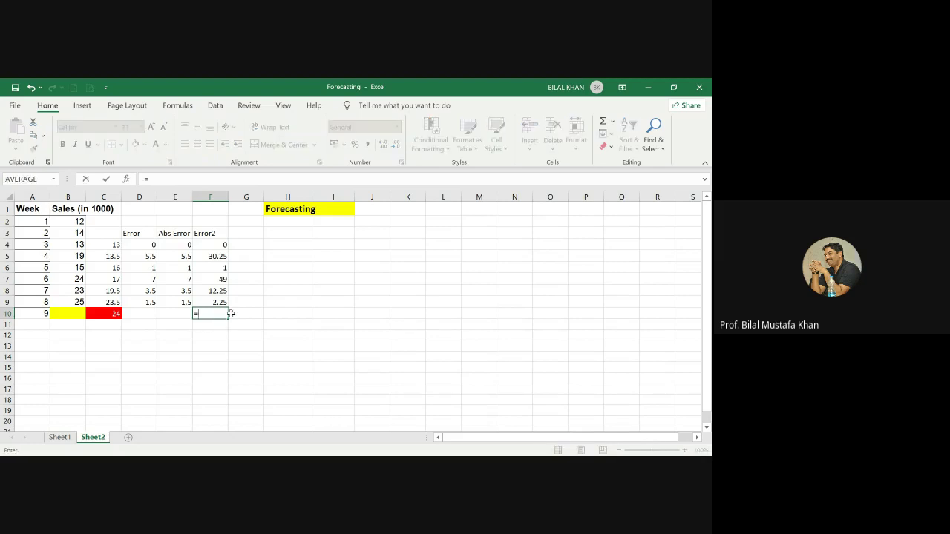
{"action": "type", "text": "sum"}
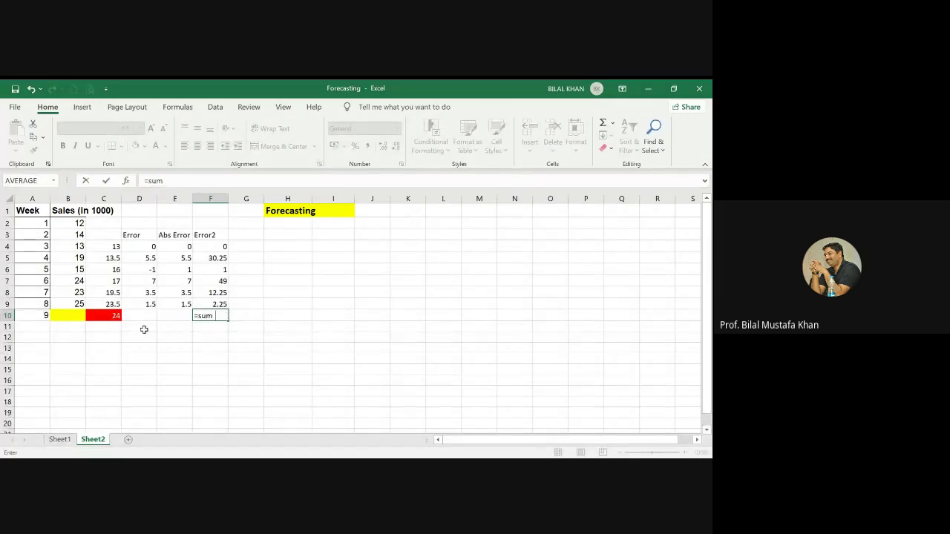
{"action": "type", "text": "("}
{"action": "left_click_drag", "start_coordinate": [221, 249], "coordinate": [221, 303]}
{"action": "type", "text": ")"}
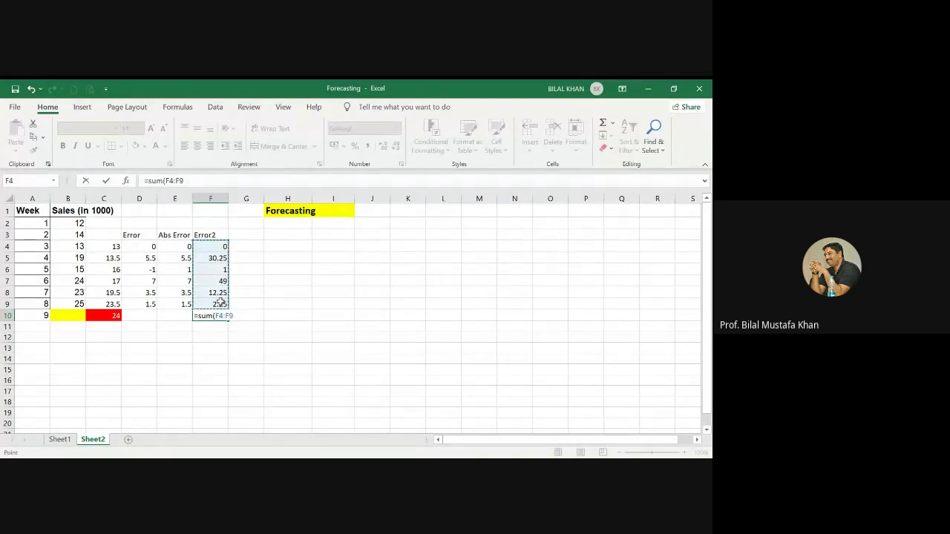
{"action": "key", "text": "Return"}
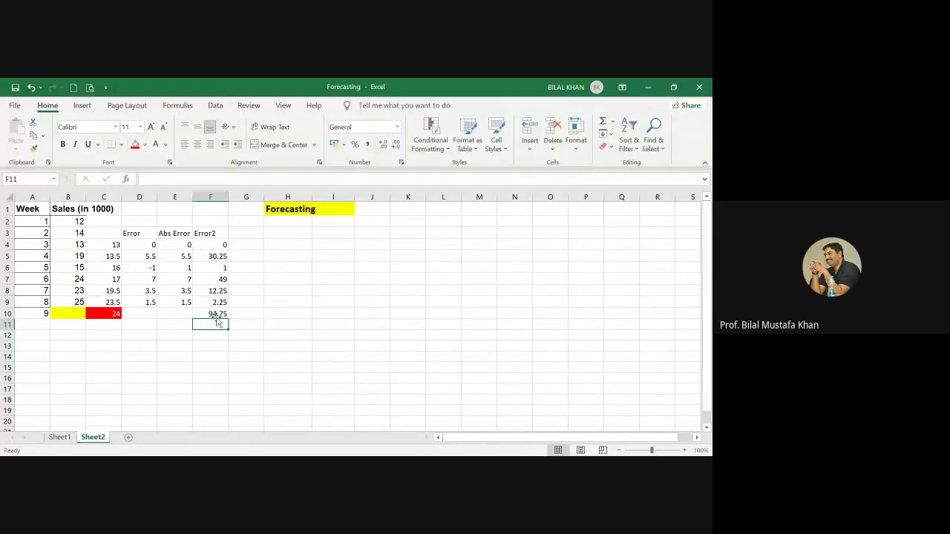
{"action": "left_click", "coordinate": [213, 318]}
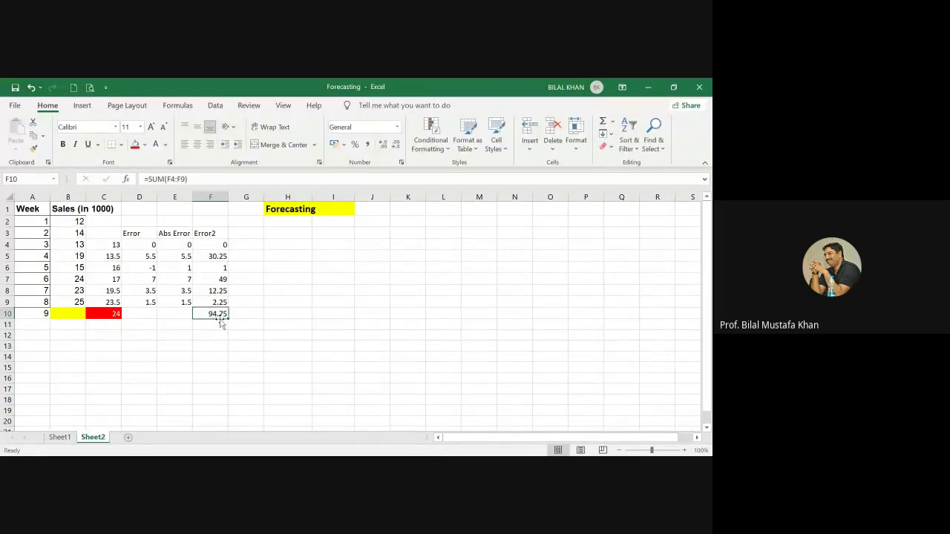
Label E11 as MSE and calculate the mean squared error in F11 with =F10/6
{"action": "left_click", "coordinate": [182, 324]}
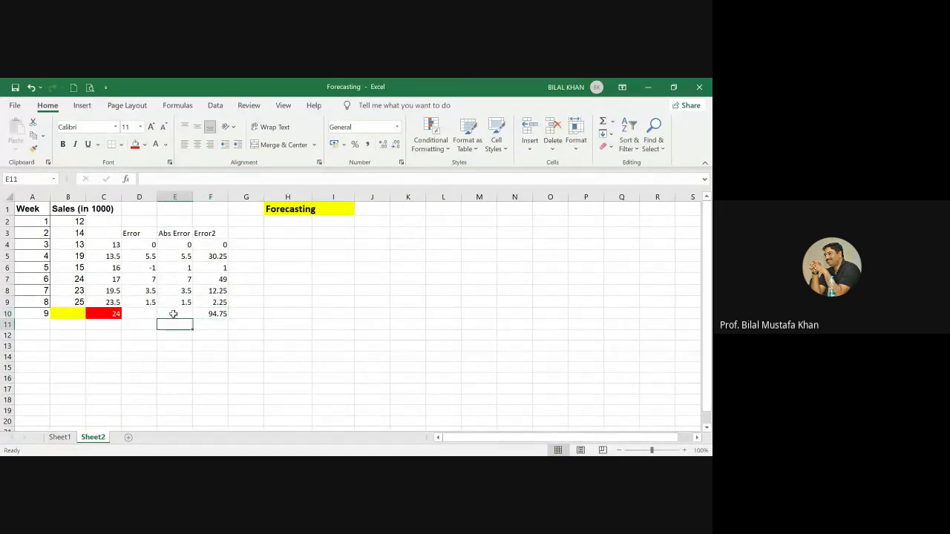
{"action": "type", "text": "MSE"}
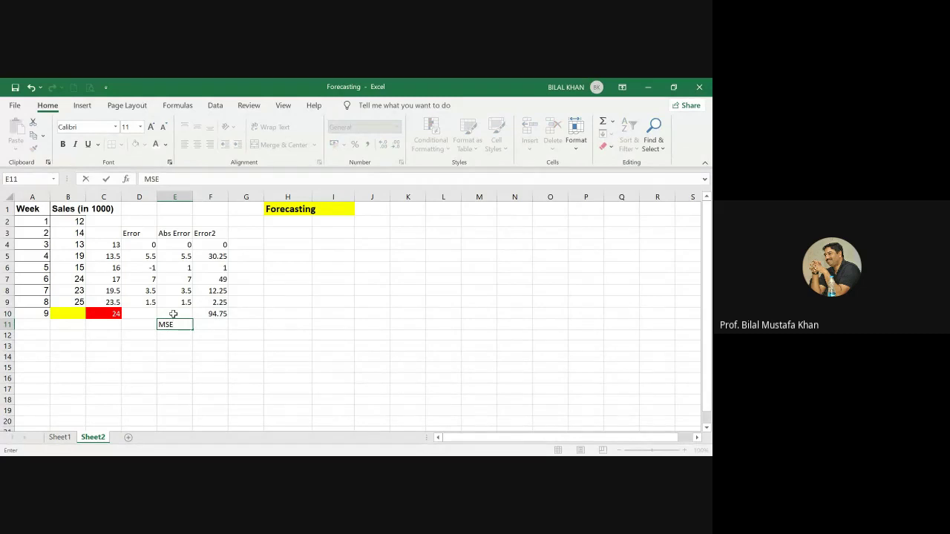
{"action": "left_click", "coordinate": [204, 329]}
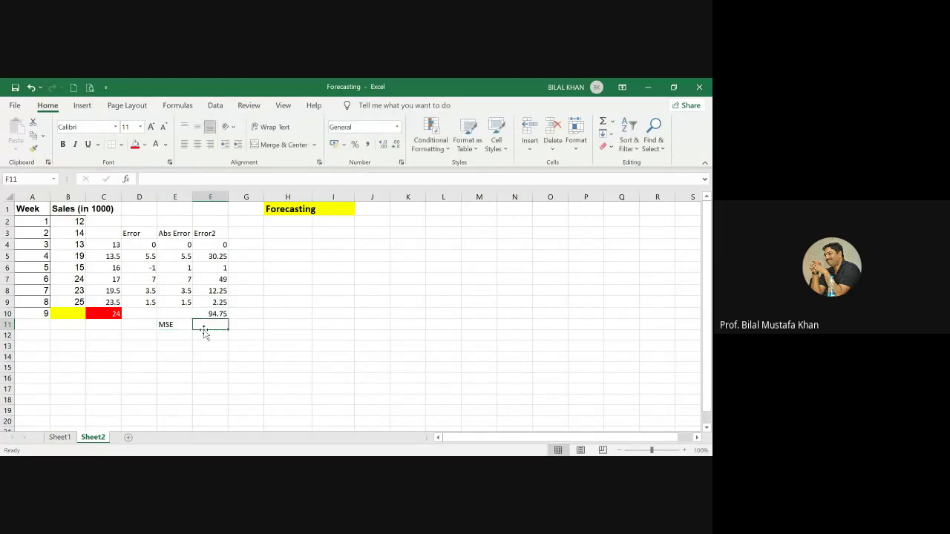
{"action": "type", "text": "="}
{"action": "left_click", "coordinate": [220, 314]}
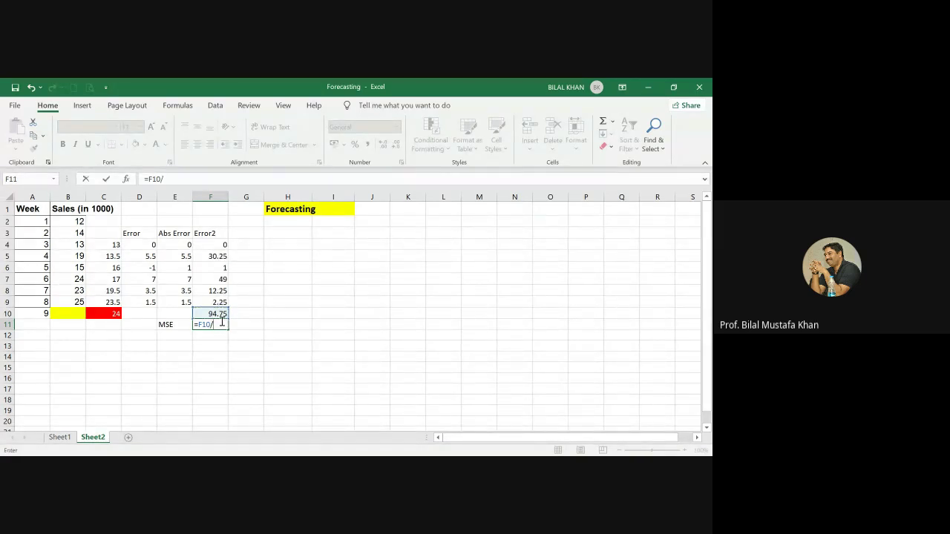
{"action": "type", "text": "6"}
{"action": "key", "text": "Return"}
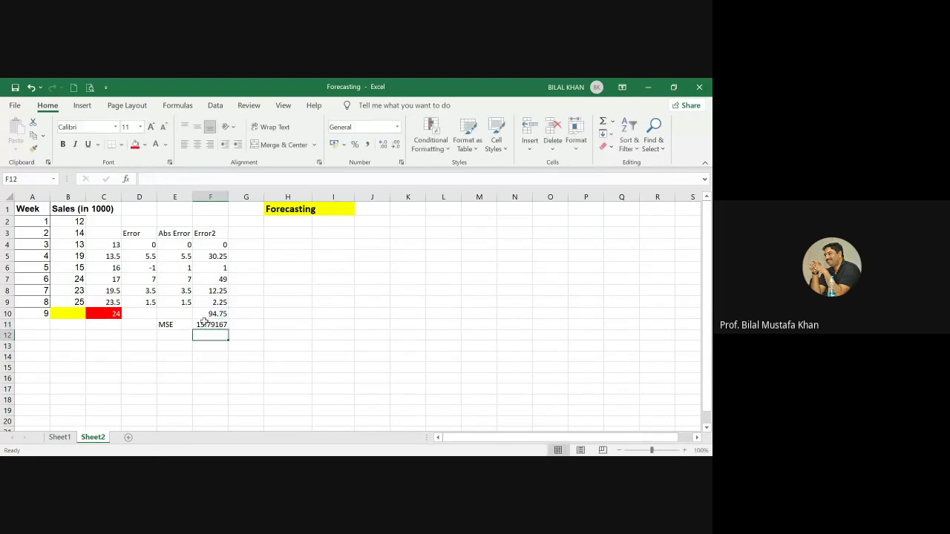
Label E12 as RMSE and calculate the root mean squared error in F12 with =SQRT(F11)
{"action": "left_click", "coordinate": [171, 336]}
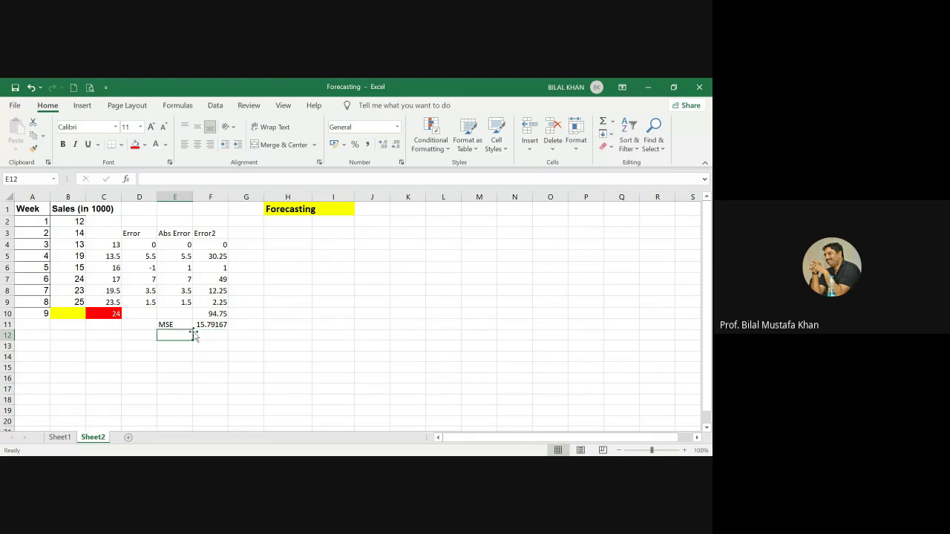
{"action": "type", "text": "RMSE"}
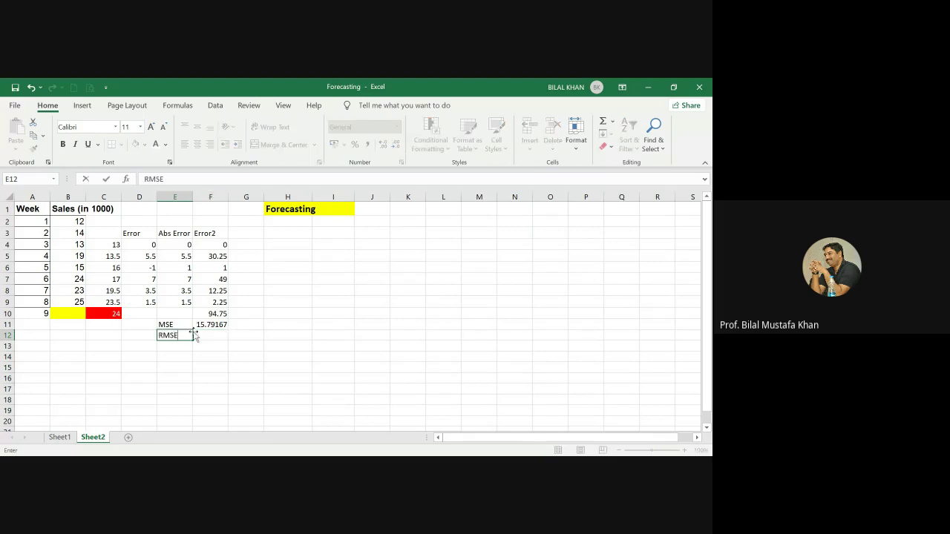
{"action": "left_click", "coordinate": [199, 335]}
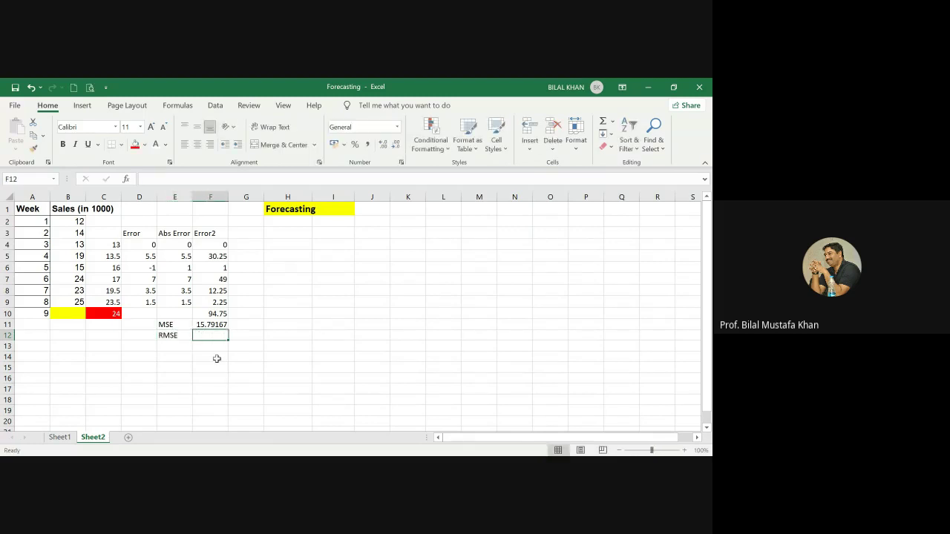
{"action": "type", "text": "="}
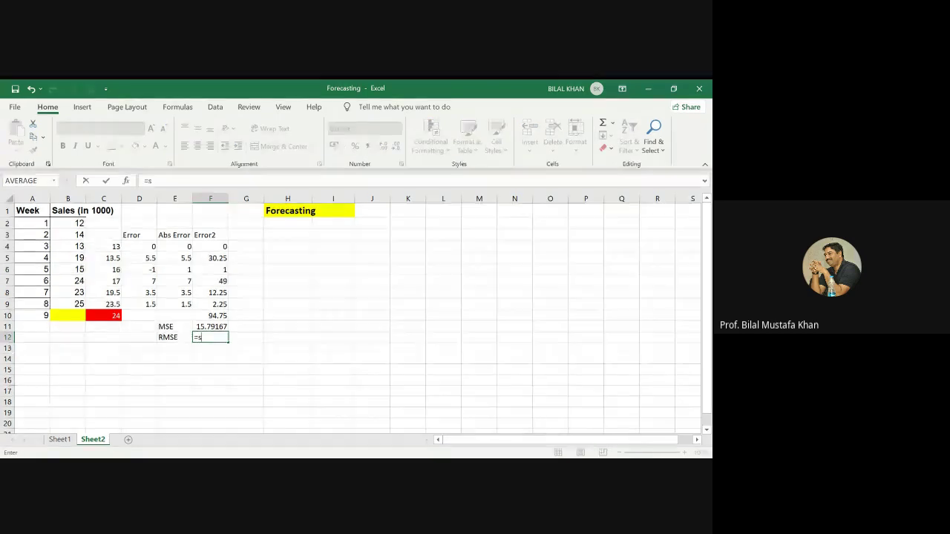
{"action": "type", "text": "sq"}
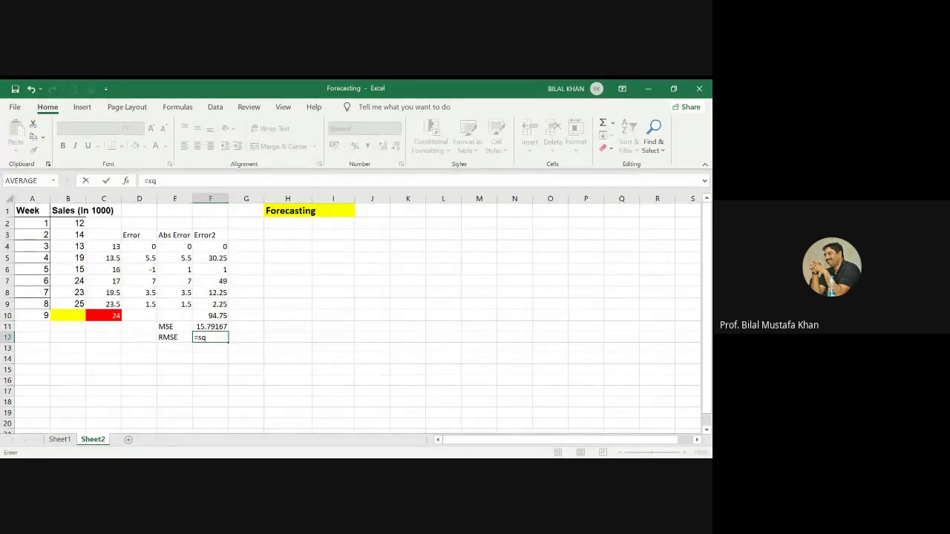
{"action": "key", "text": "Tab"}
{"action": "left_click", "coordinate": [211, 327]}
{"action": "key", "text": "Return"}
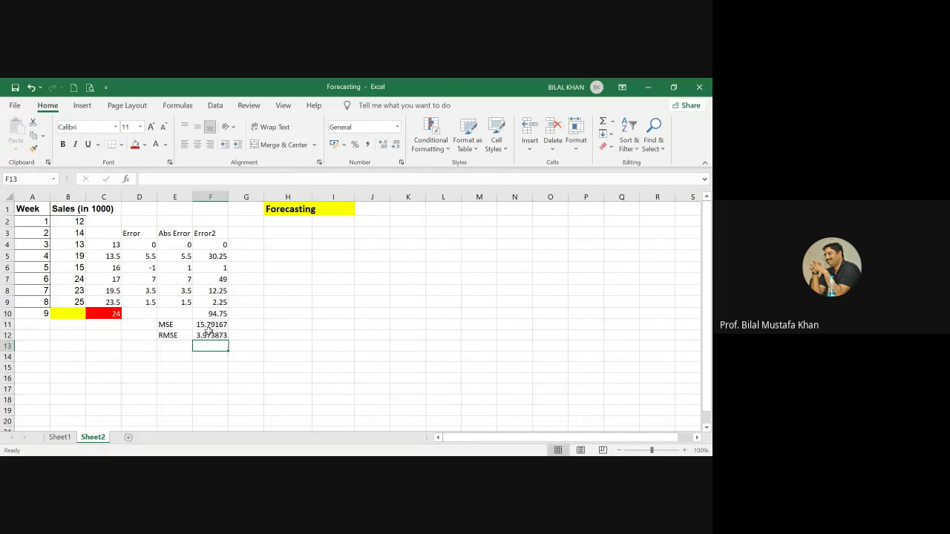
Add the column heading MAPE in G3, next to the Error2 heading
{"action": "left_click", "coordinate": [242, 235]}
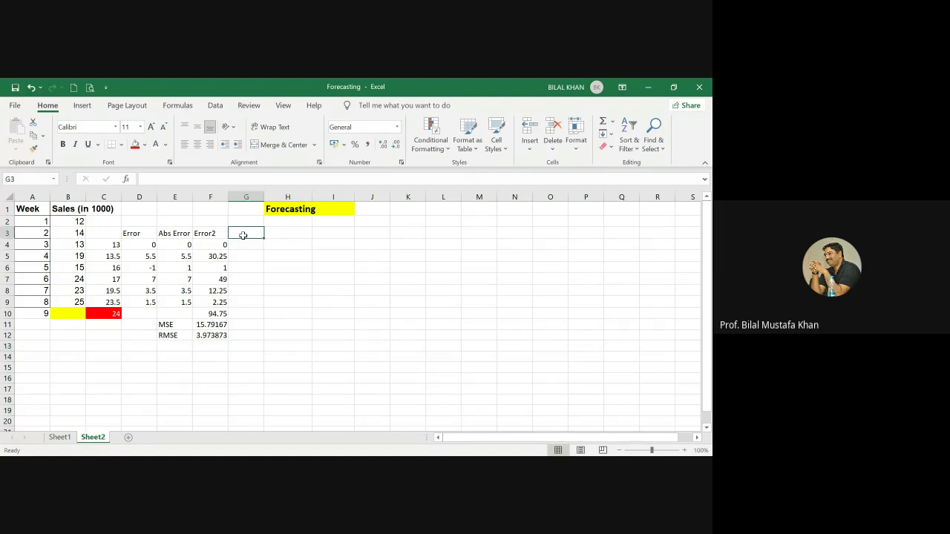
{"action": "type", "text": "MAPE"}
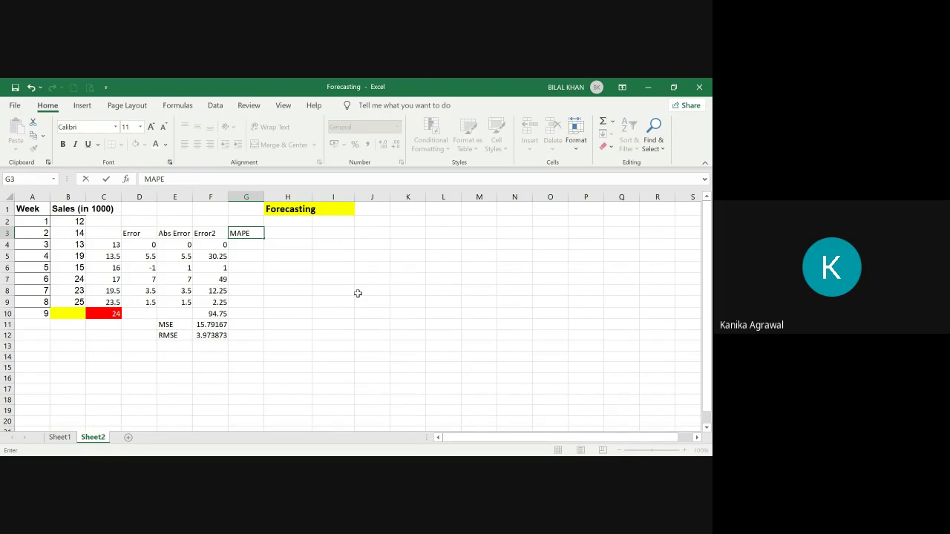
{"action": "left_click", "coordinate": [210, 327]}
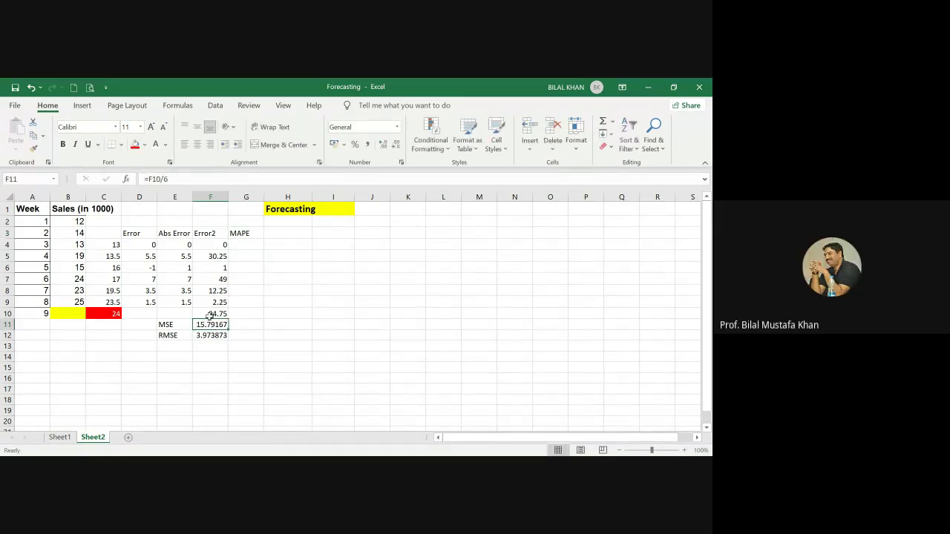
Label the sum of squared errors by entering SSE in E10
{"action": "left_click", "coordinate": [207, 314]}
{"action": "left_click", "coordinate": [181, 315]}
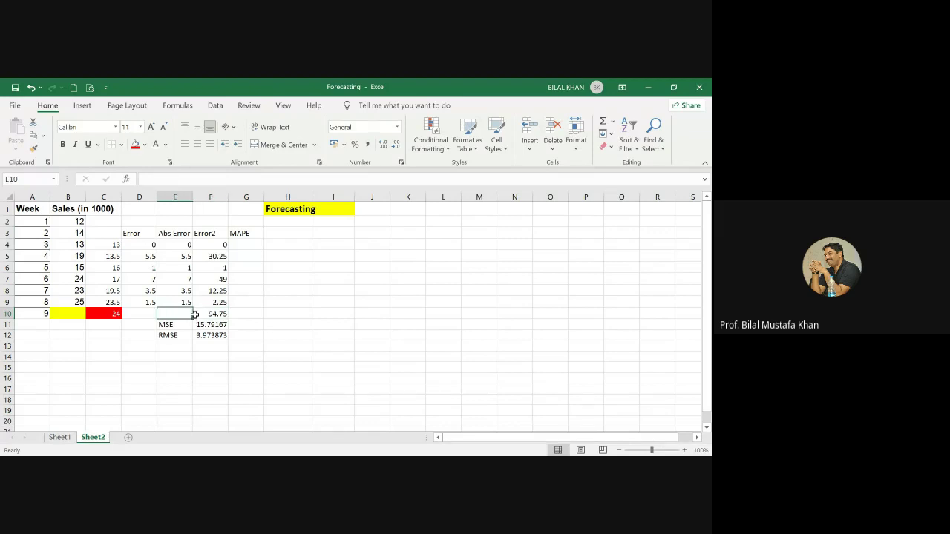
{"action": "type", "text": "SSE"}
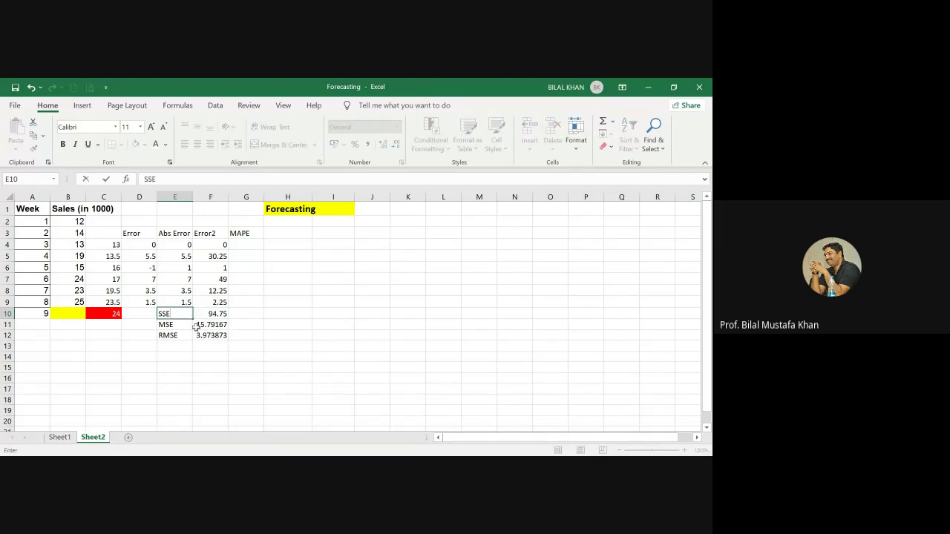
{"action": "left_click", "coordinate": [266, 324]}
Review the squared errors in F4:F9 and the SSE, MSE and RMSE cells with their formulas
{"action": "left_click_drag", "start_coordinate": [178, 315], "coordinate": [207, 314]}
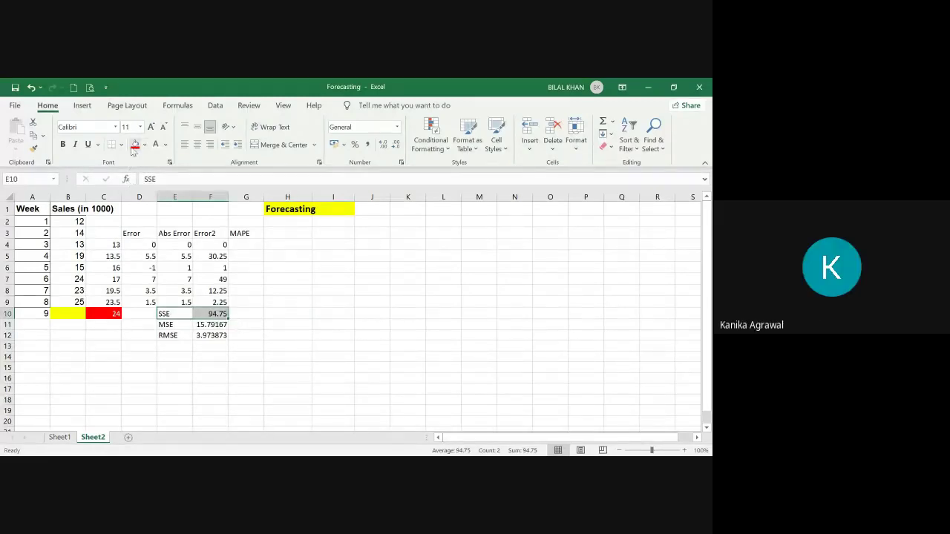
{"action": "left_click", "coordinate": [170, 325]}
{"action": "left_click_drag", "start_coordinate": [169, 325], "coordinate": [209, 325]}
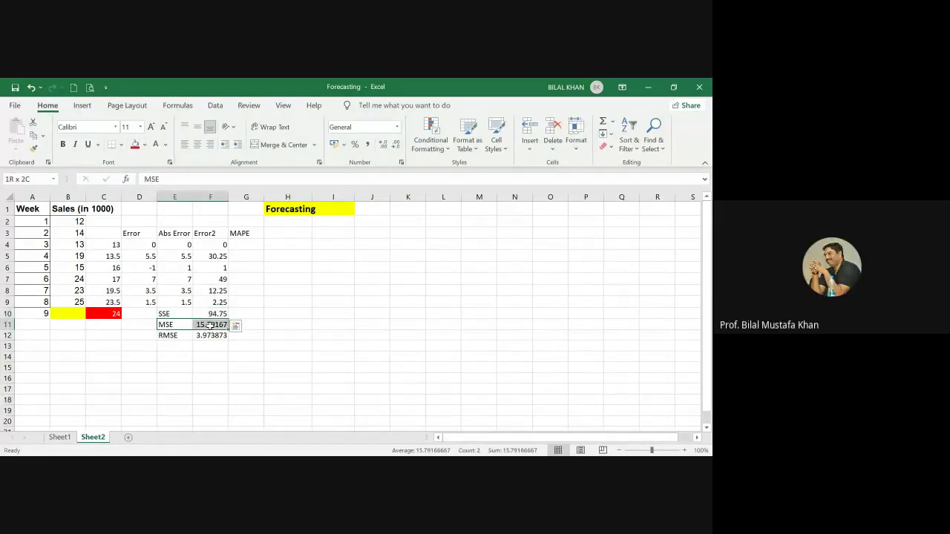
{"action": "left_click", "coordinate": [210, 245]}
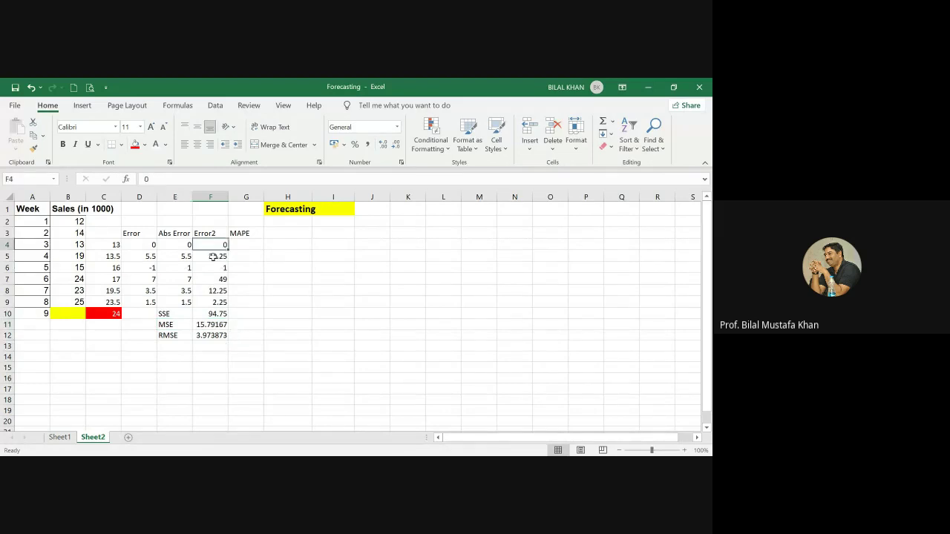
{"action": "left_click", "coordinate": [211, 256]}
{"action": "left_click", "coordinate": [211, 267]}
{"action": "left_click", "coordinate": [211, 279]}
{"action": "left_click", "coordinate": [212, 290]}
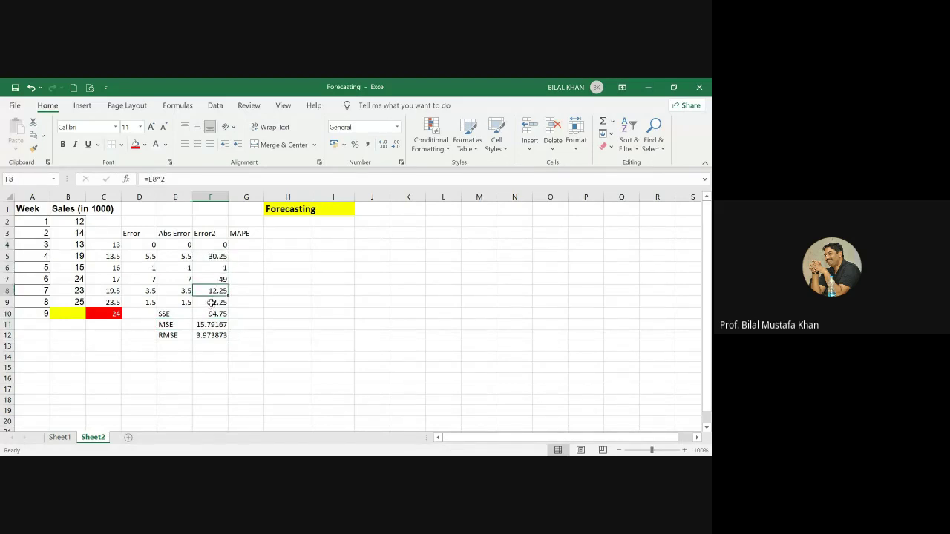
{"action": "left_click", "coordinate": [211, 302]}
{"action": "left_click", "coordinate": [214, 314]}
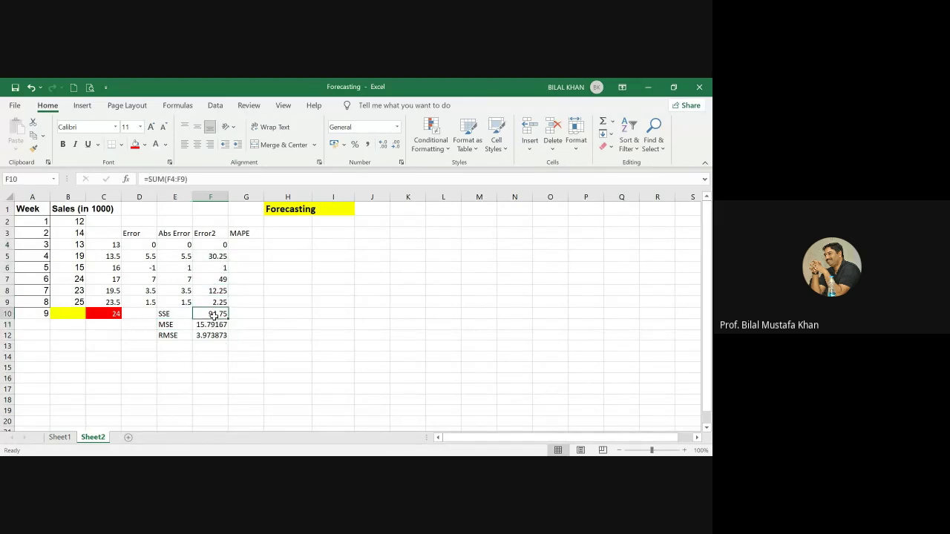
{"action": "left_click", "coordinate": [207, 324]}
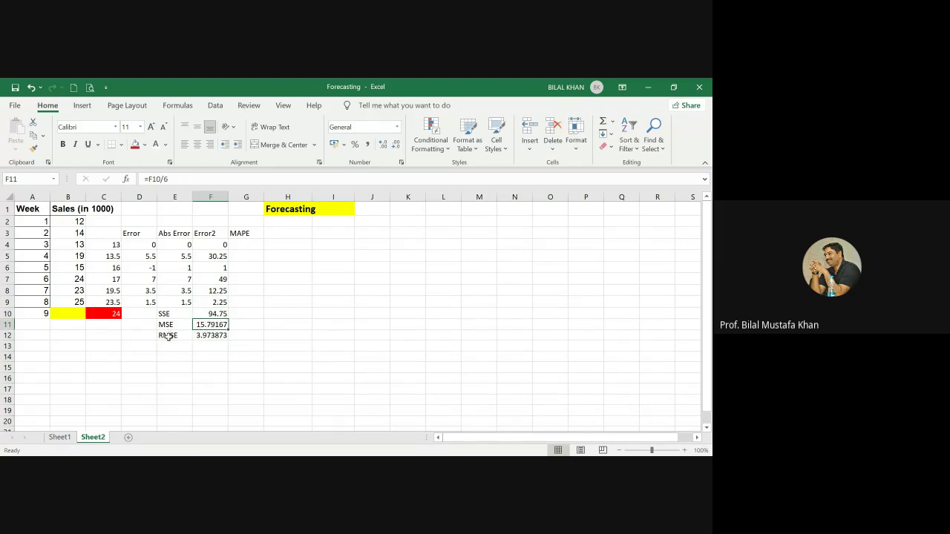
{"action": "left_click", "coordinate": [210, 337]}
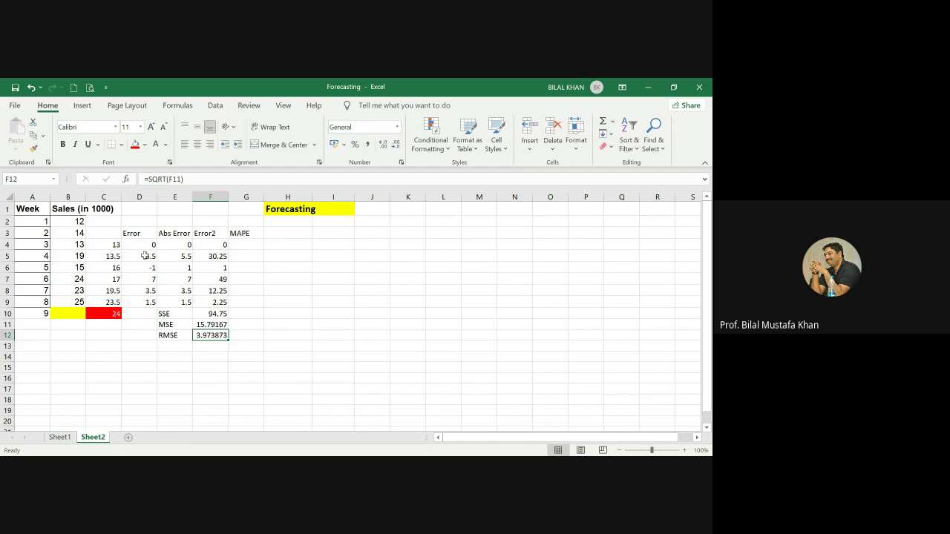
Enter 0 as the week 3 percentage error in G4 under the MAPE heading
{"action": "left_click", "coordinate": [246, 245]}
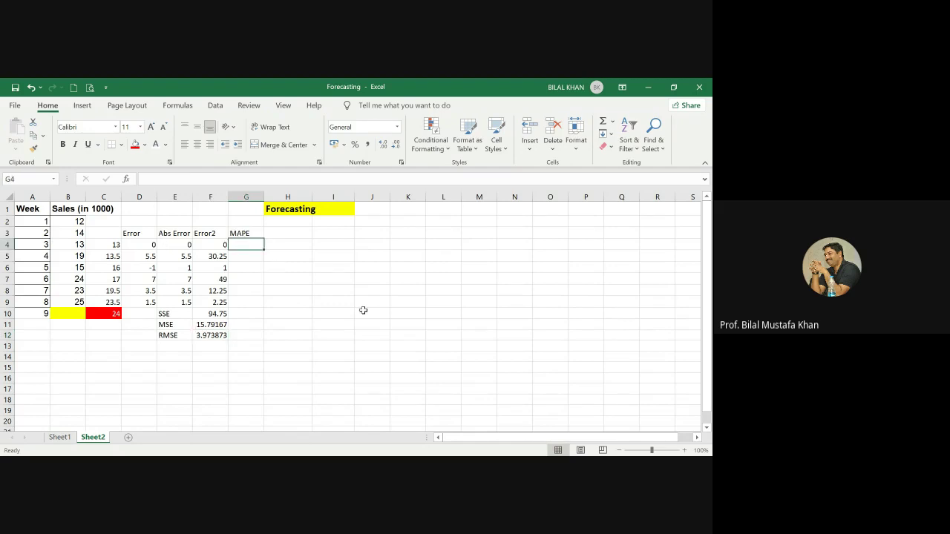
{"action": "type", "text": "="}
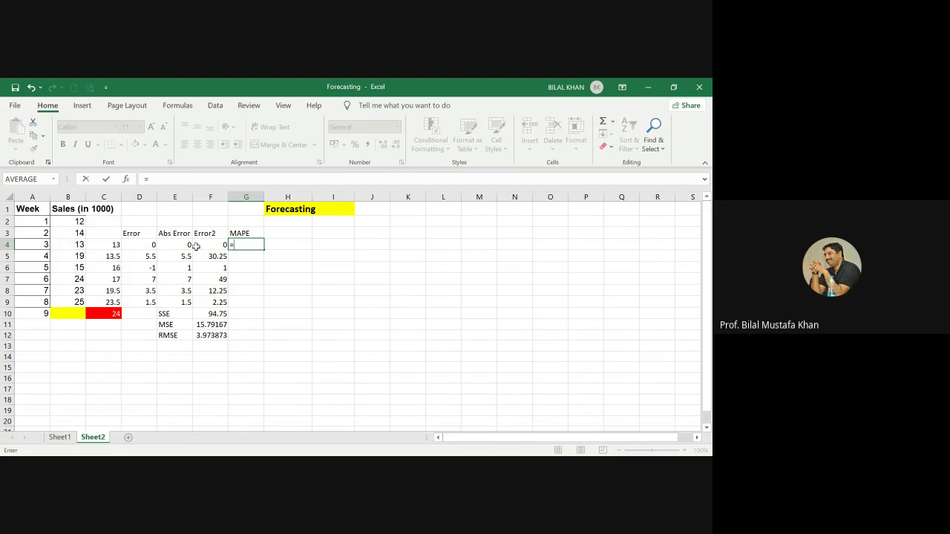
{"action": "key", "text": "BackSpace"}
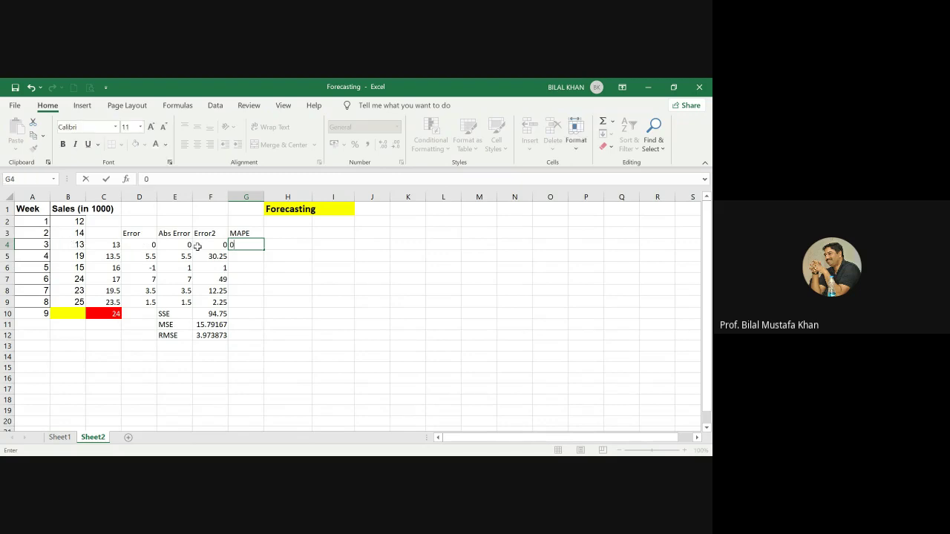
Calculate the week 4 absolute percentage error in G5 with =E5/B5*100 and fill the formula down to G9
{"action": "left_click", "coordinate": [253, 256]}
{"action": "type", "text": "="}
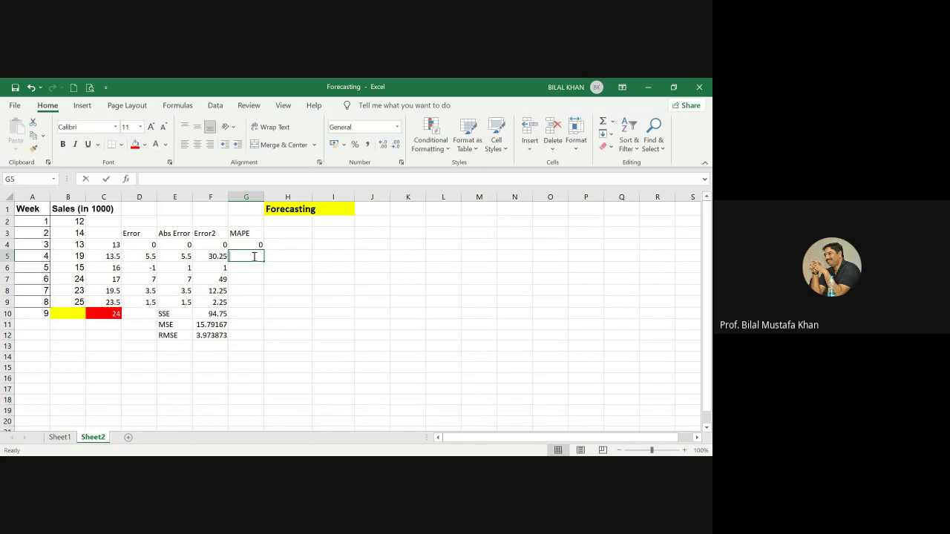
{"action": "left_click", "coordinate": [144, 255]}
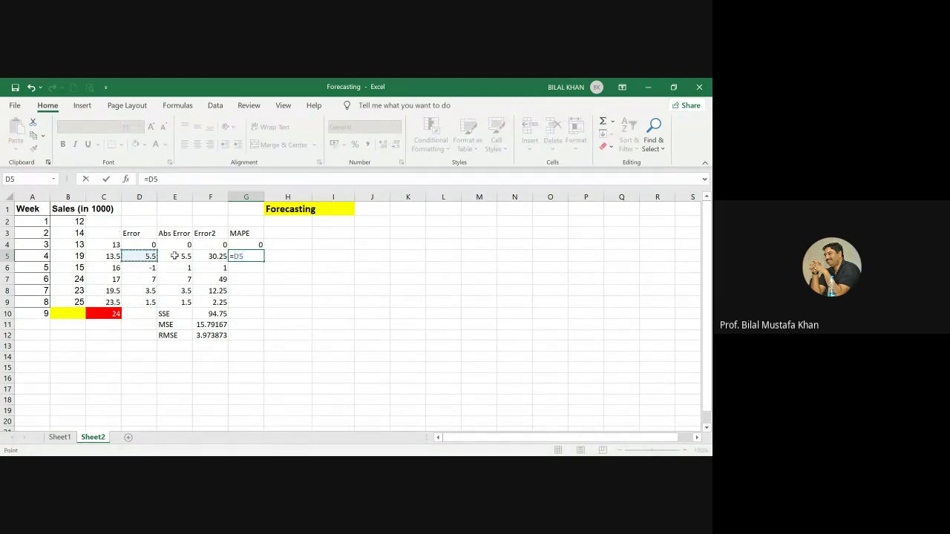
{"action": "left_click", "coordinate": [171, 255]}
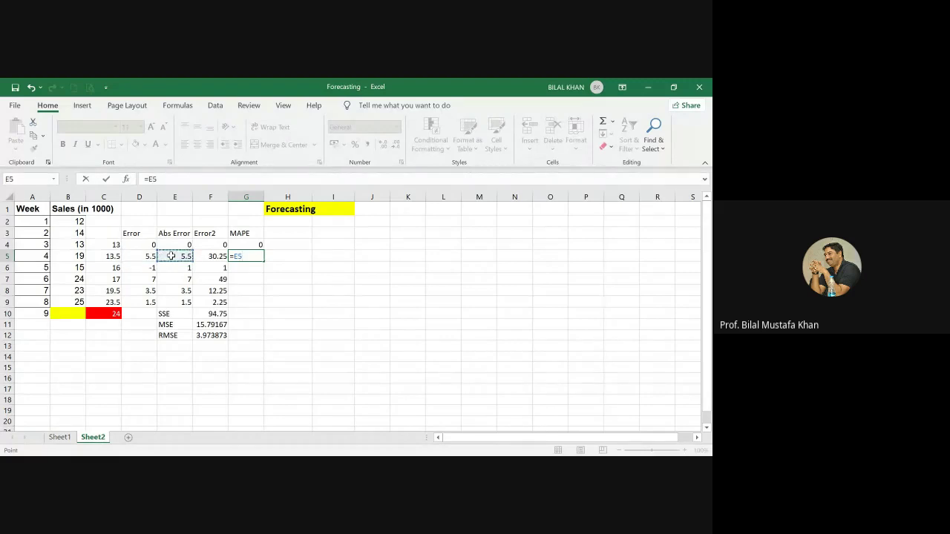
{"action": "type", "text": "/"}
{"action": "left_click", "coordinate": [78, 257]}
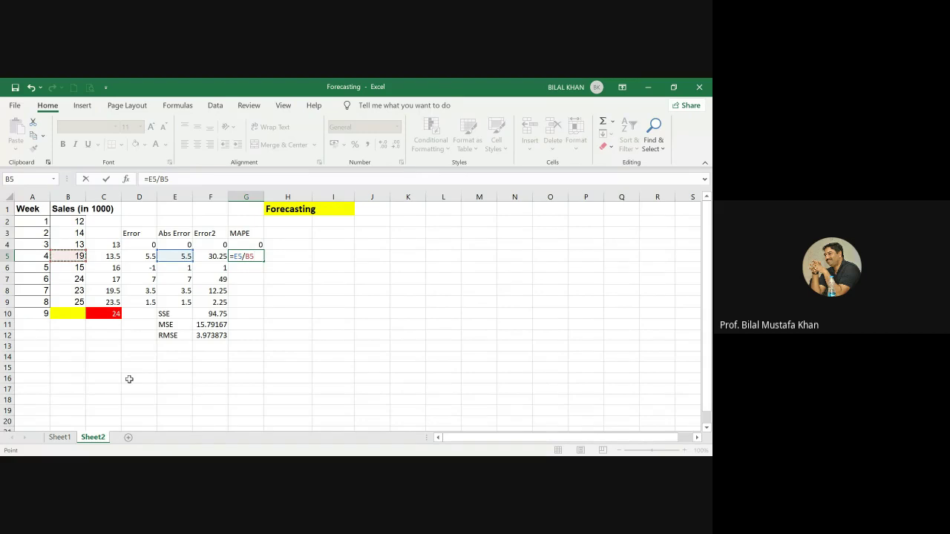
{"action": "type", "text": "*100"}
{"action": "key", "text": "Return"}
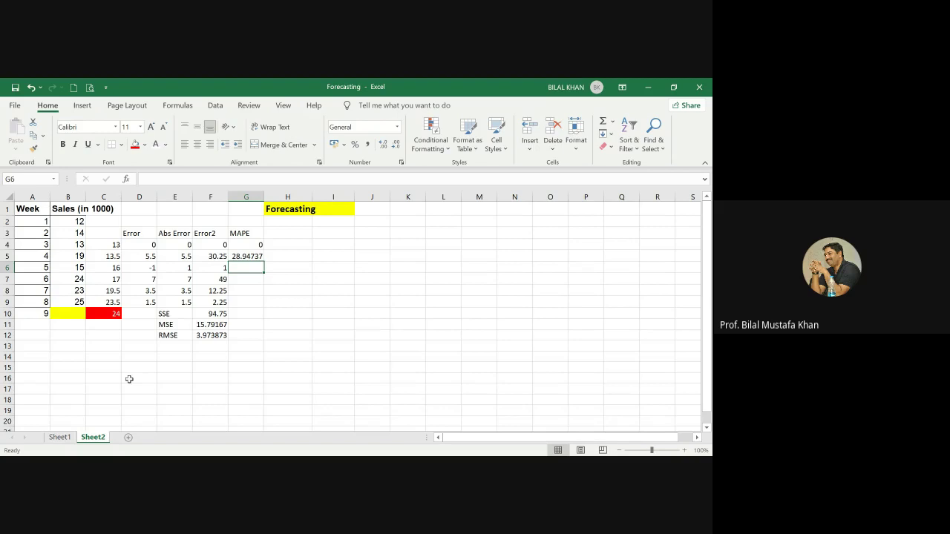
{"action": "left_click", "coordinate": [256, 255]}
{"action": "left_click_drag", "start_coordinate": [264, 259], "coordinate": [263, 306]}
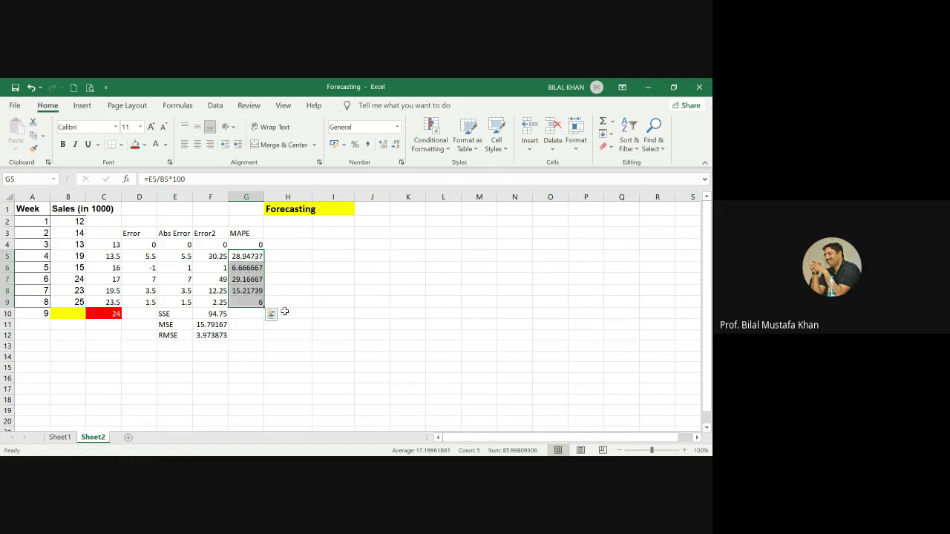
{"action": "left_click", "coordinate": [241, 235]}
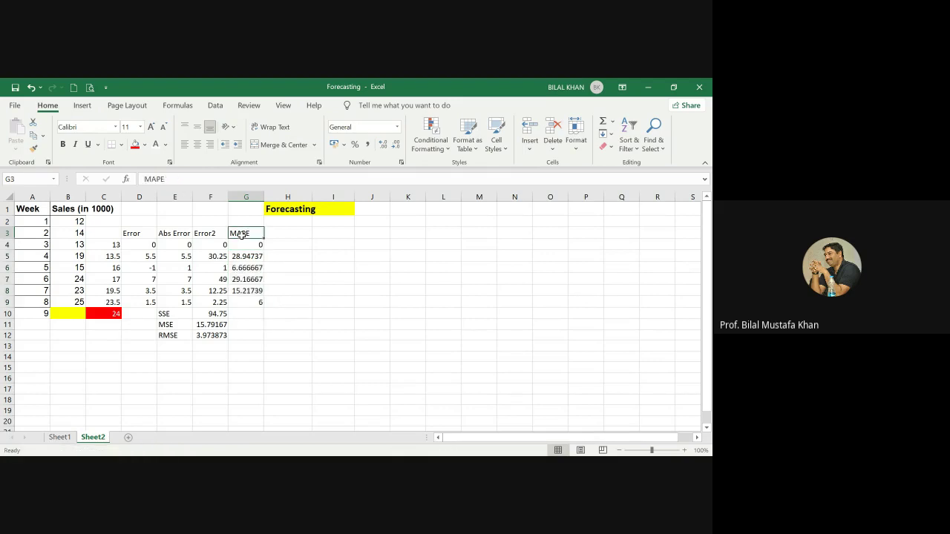
{"action": "left_click", "coordinate": [244, 314]}
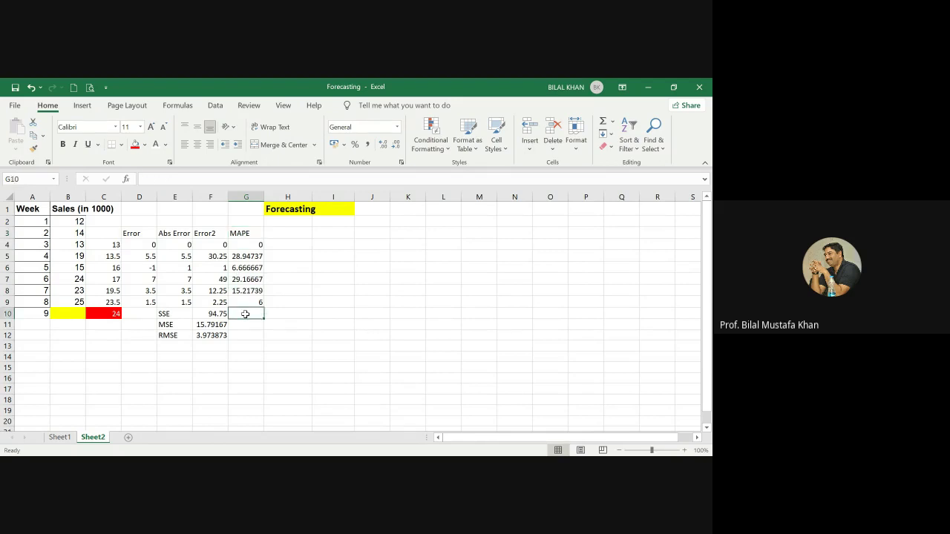
{"action": "type", "text": "=sum"}
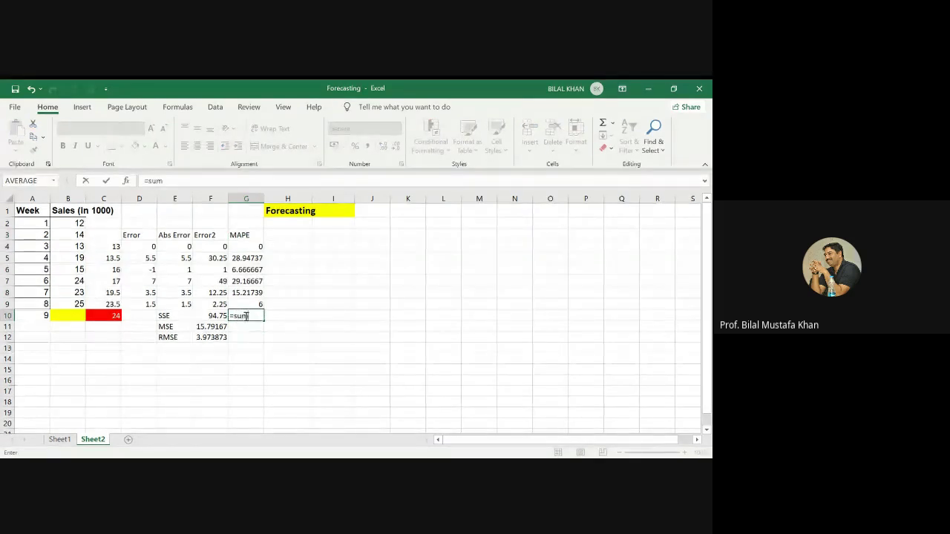
{"action": "left_click_drag", "start_coordinate": [244, 246], "coordinate": [251, 300]}
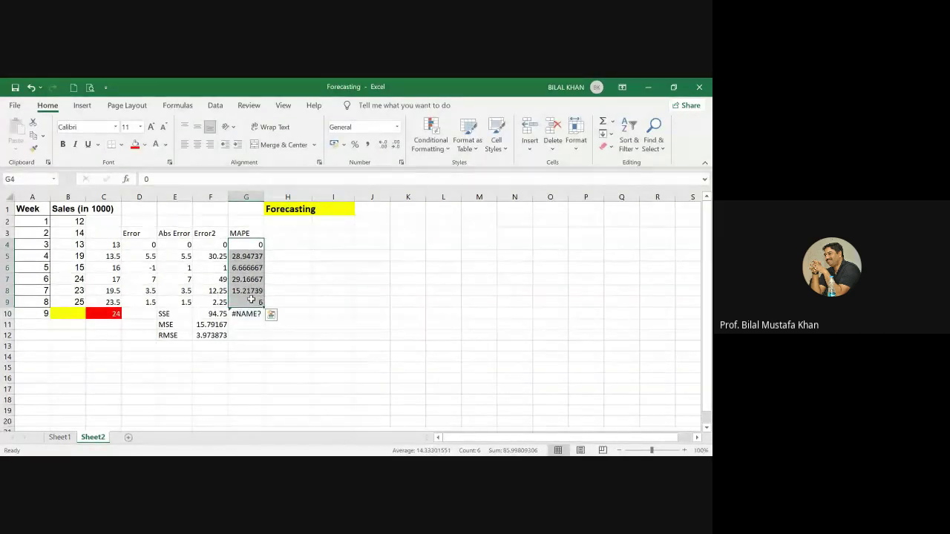
{"action": "left_click", "coordinate": [244, 314]}
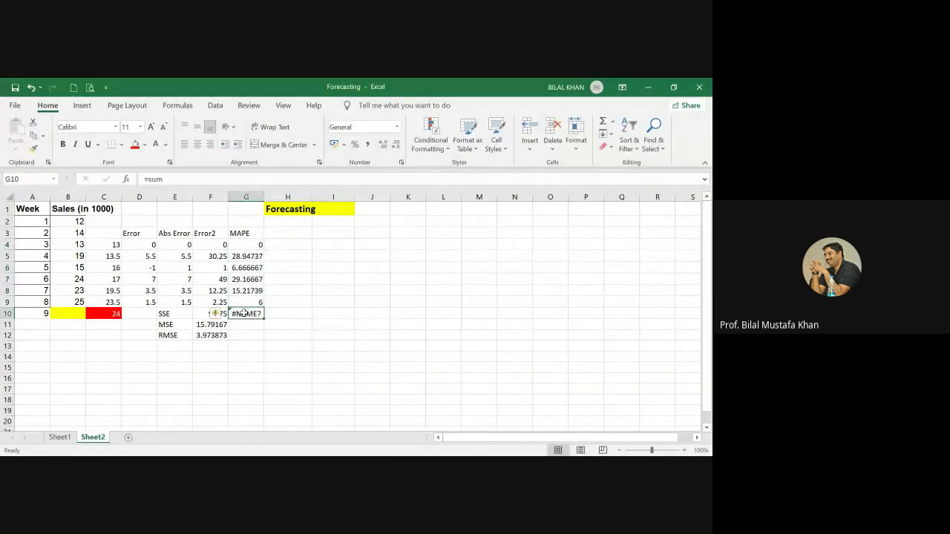
{"action": "key", "text": "BackSpace"}
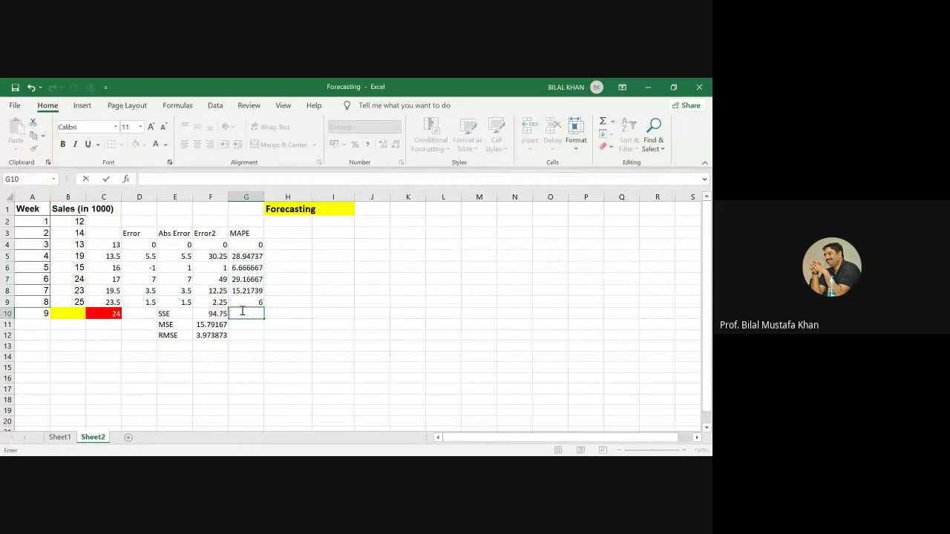
Total the absolute percentage errors in G10 with =SUM(G4:G9)
{"action": "type", "text": "="}
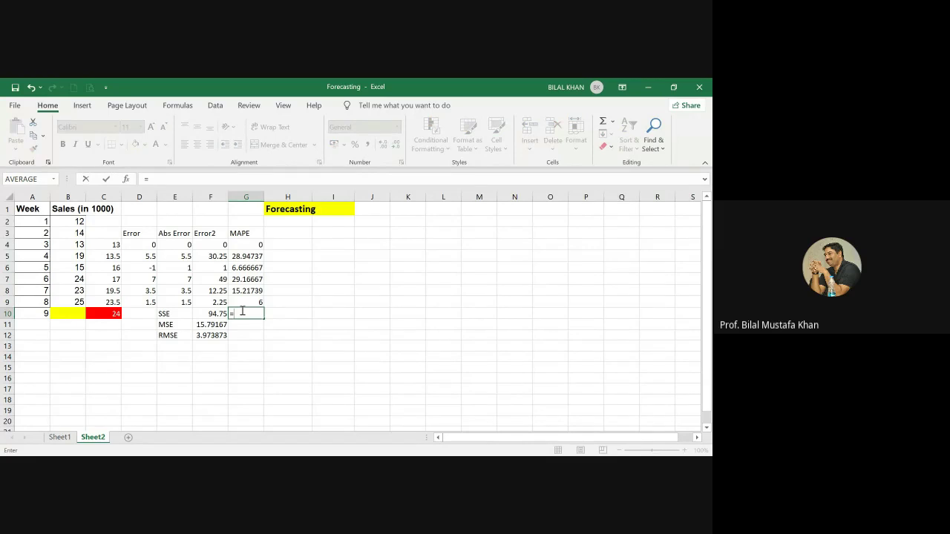
{"action": "type", "text": "sum"}
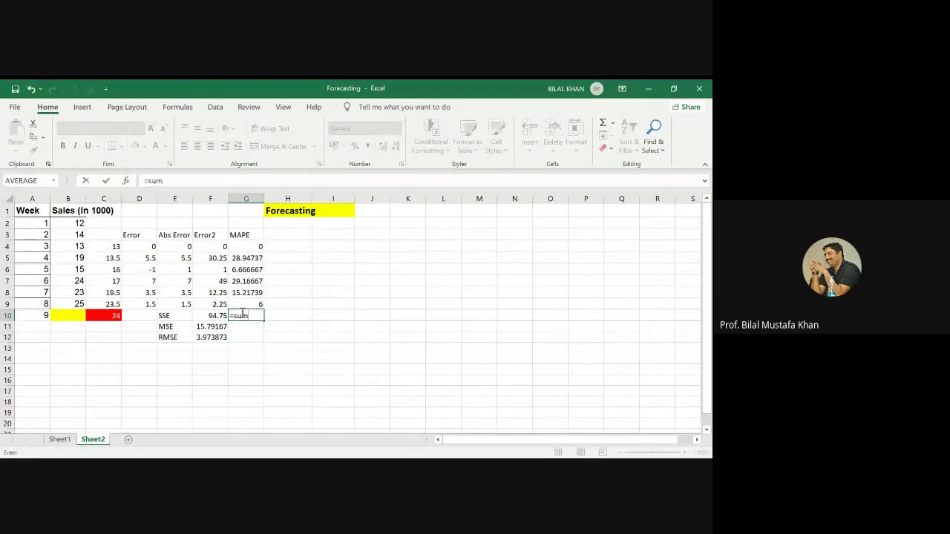
{"action": "type", "text": "("}
{"action": "left_click_drag", "start_coordinate": [246, 247], "coordinate": [248, 295]}
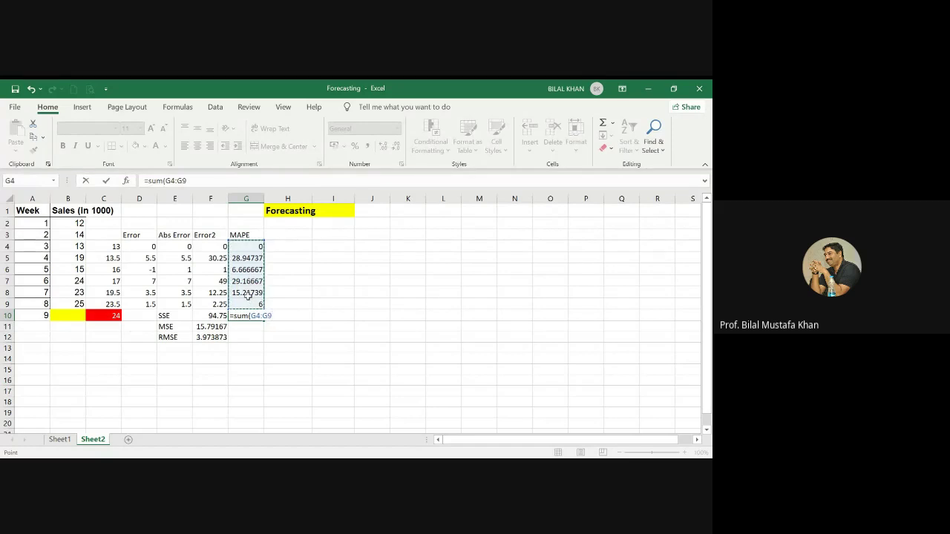
{"action": "key", "text": "Return"}
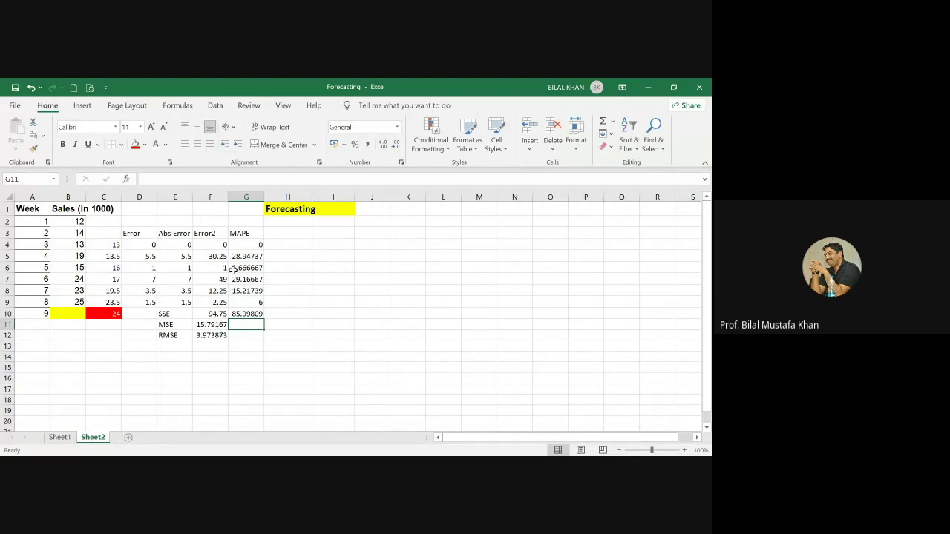
Calculate the mean absolute percentage error in G11 with =G10/6
{"action": "left_click", "coordinate": [246, 234]}
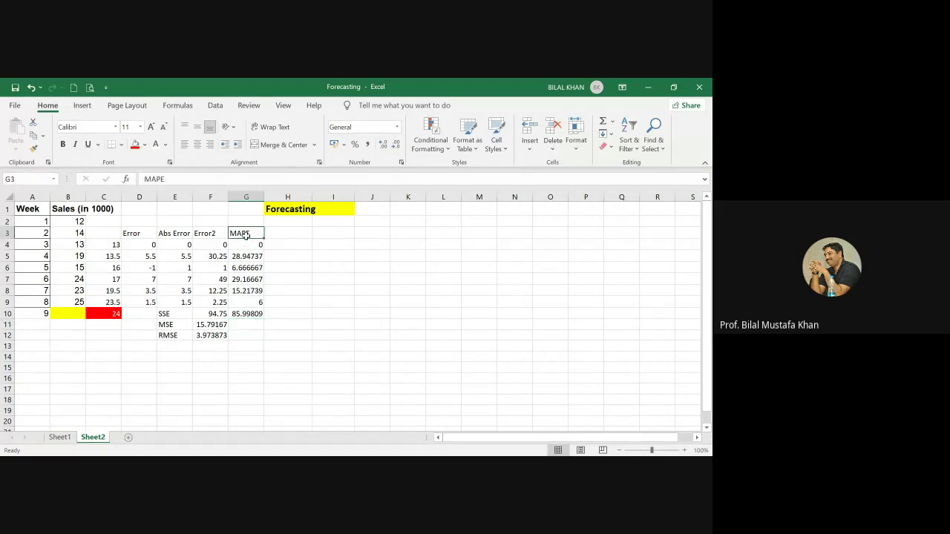
{"action": "left_click", "coordinate": [240, 325]}
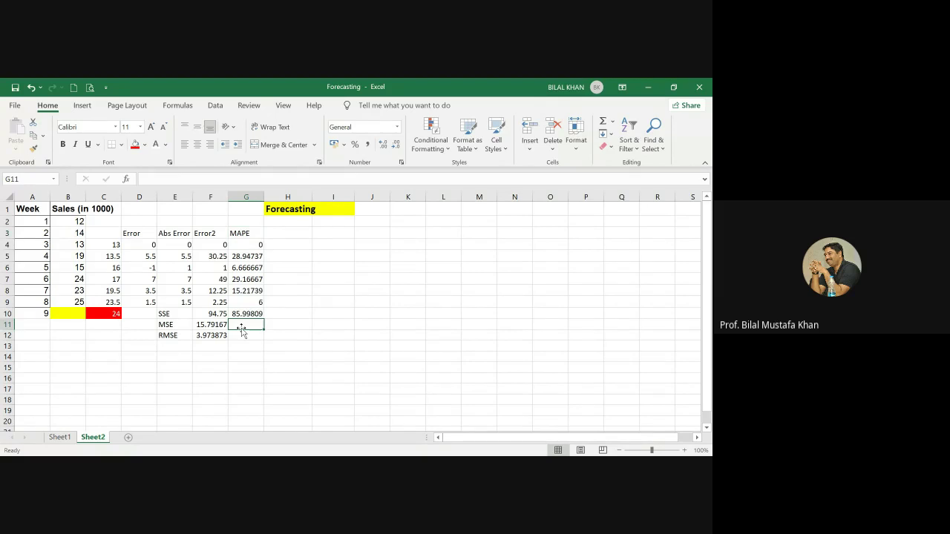
{"action": "type", "text": "="}
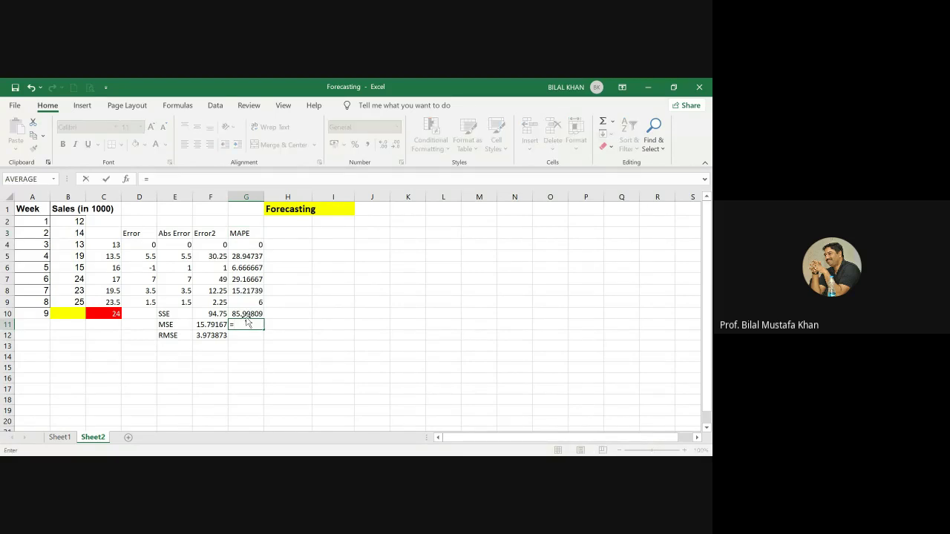
{"action": "left_click", "coordinate": [247, 314]}
{"action": "type", "text": "/"}
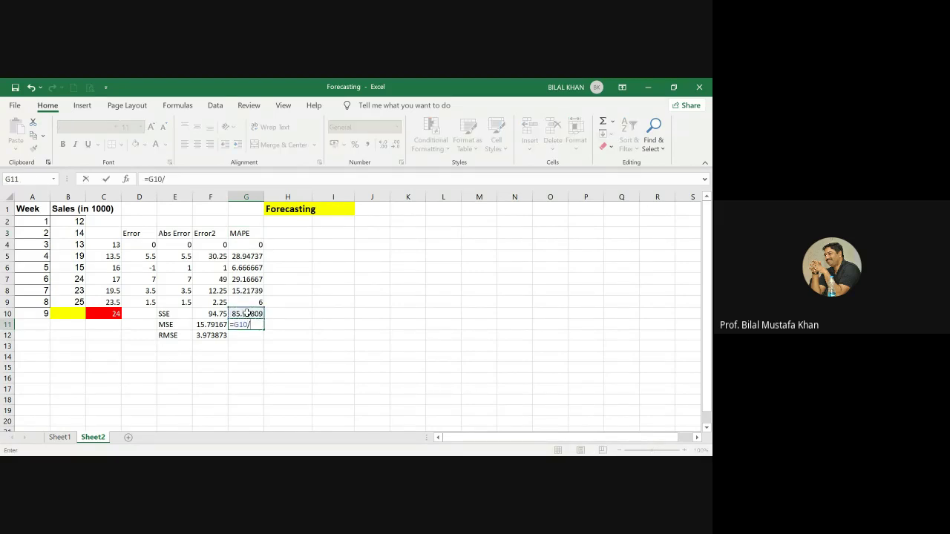
{"action": "type", "text": "6"}
{"action": "key", "text": "Return"}
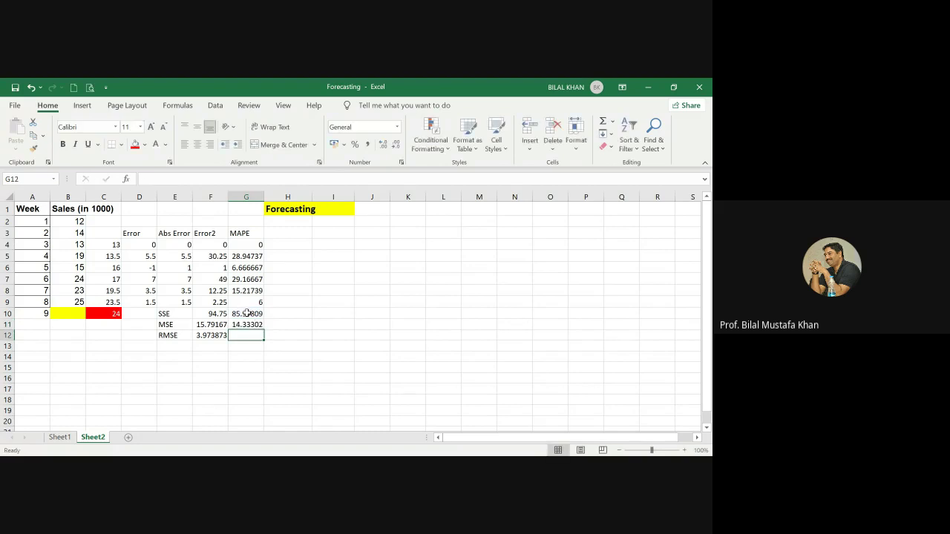
{"action": "left_click", "coordinate": [255, 325]}
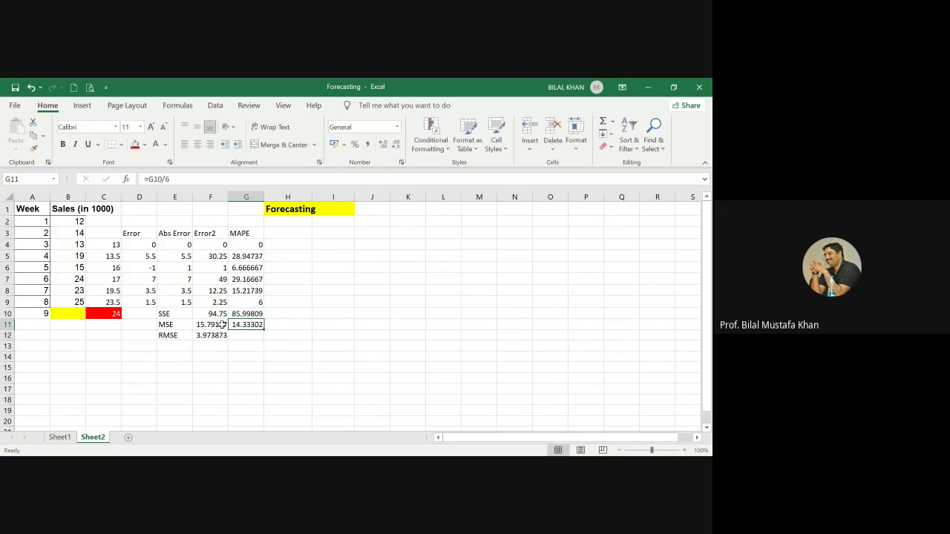
Change the column heading in G3 to MAPE%
{"action": "left_click", "coordinate": [244, 236]}
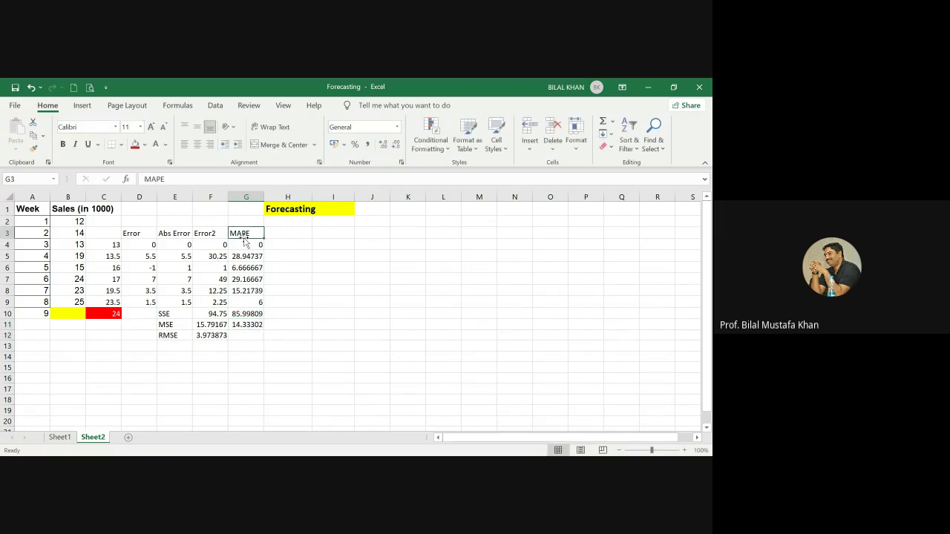
{"action": "left_click", "coordinate": [171, 178]}
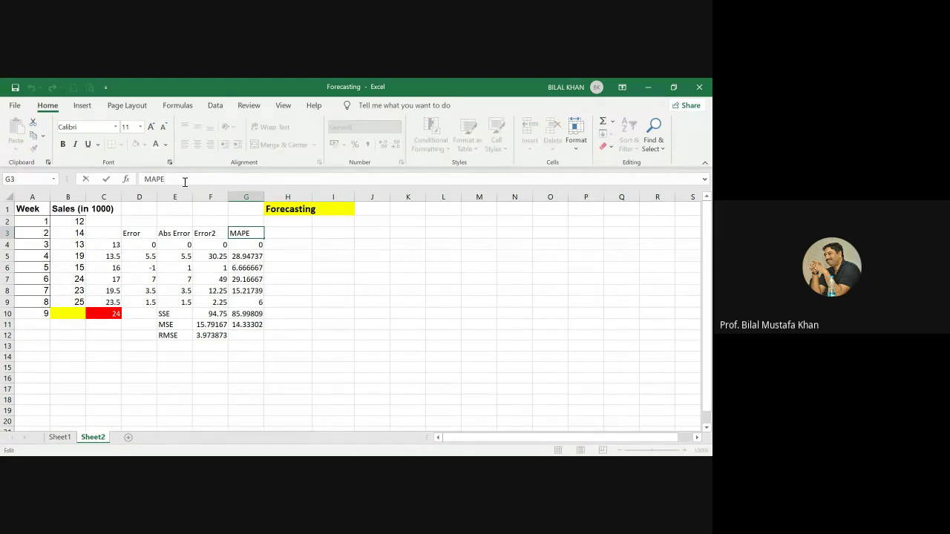
{"action": "type", "text": "%"}
{"action": "left_click", "coordinate": [321, 344]}
{"action": "left_click", "coordinate": [244, 324]}
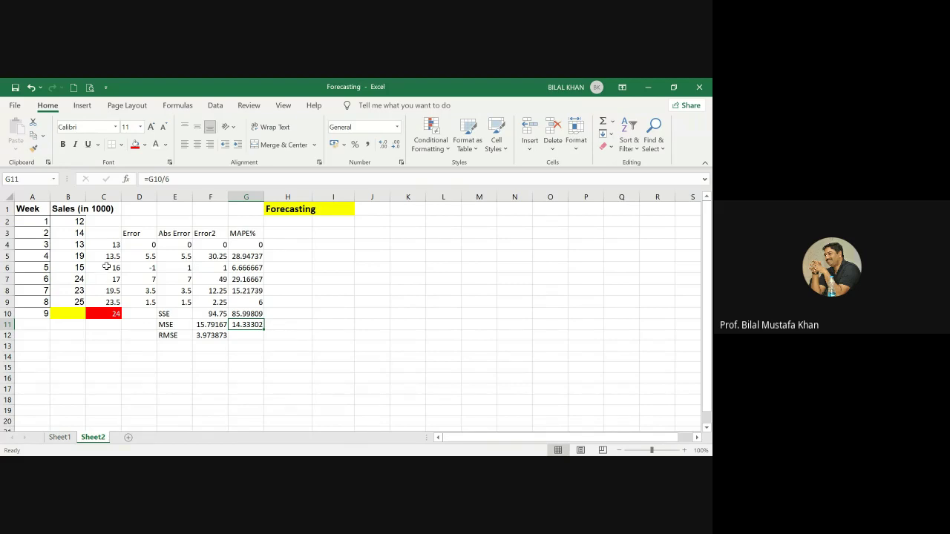
On Sheet1, run the Data Analysis two-period Moving Average on the sales range B1:B9 with the output starting at I4
{"action": "left_click", "coordinate": [56, 438]}
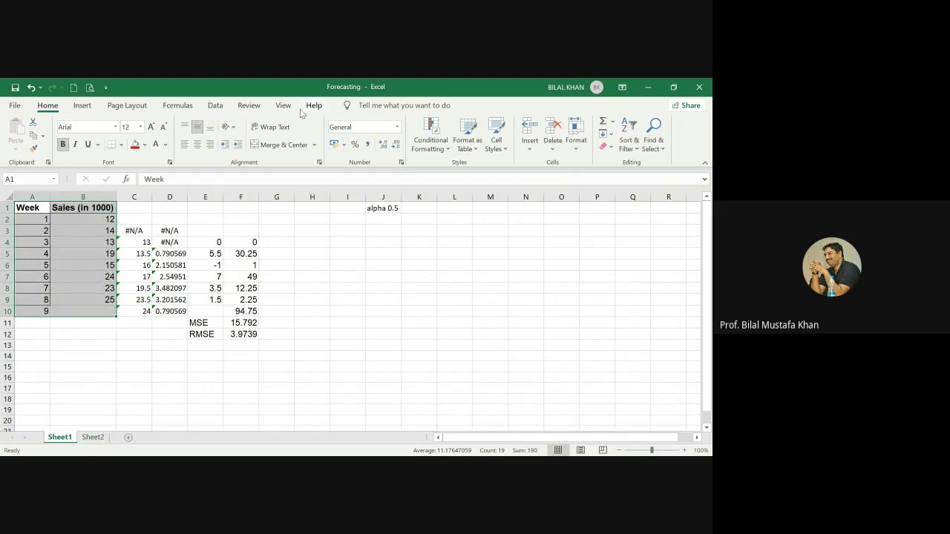
{"action": "left_click", "coordinate": [216, 107]}
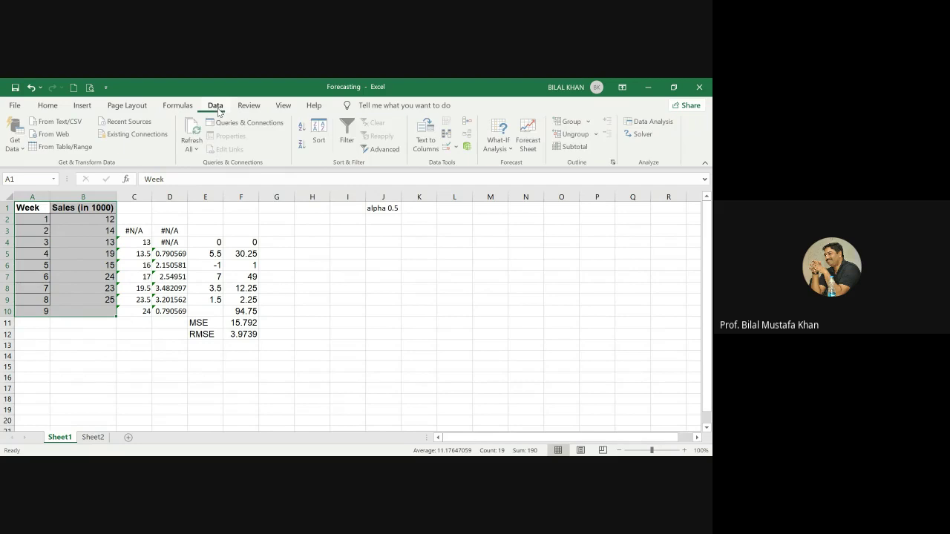
{"action": "left_click", "coordinate": [641, 123]}
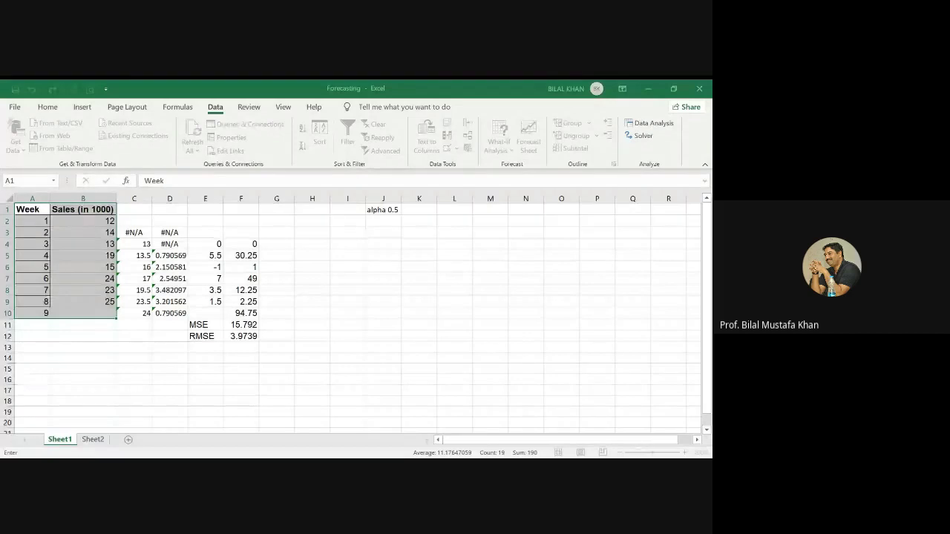
{"action": "left_click", "coordinate": [95, 217]}
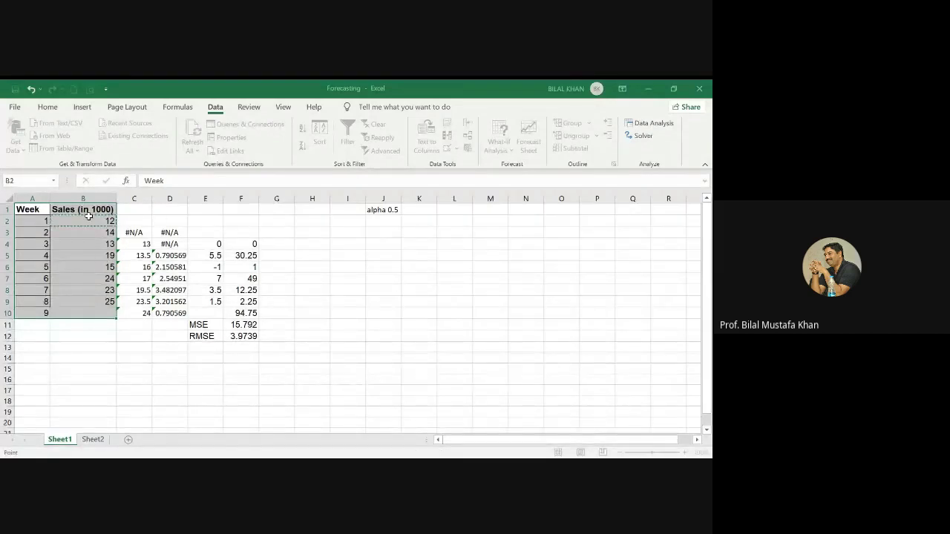
{"action": "left_click_drag", "start_coordinate": [74, 210], "coordinate": [75, 300]}
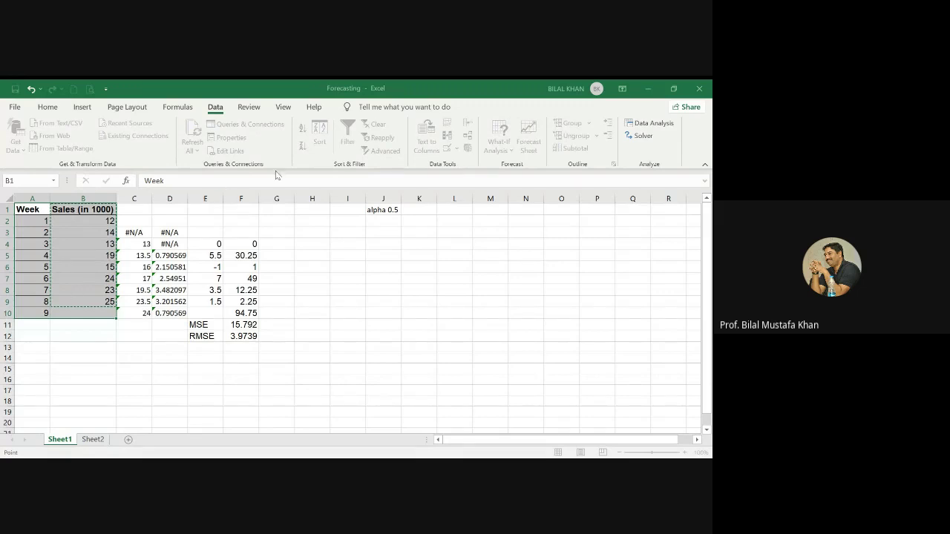
{"action": "key", "text": "Tab"}
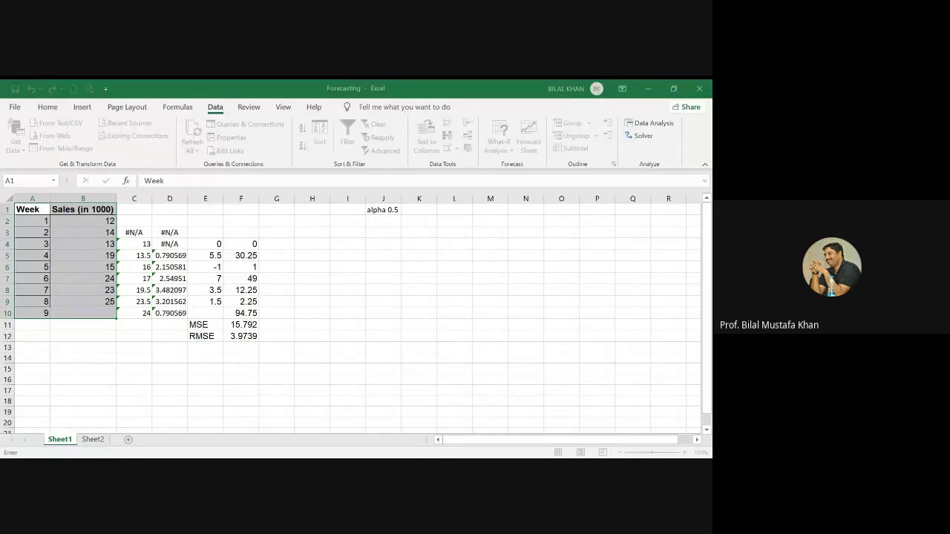
{"action": "left_click", "coordinate": [356, 242]}
{"action": "left_click", "coordinate": [505, 99]}
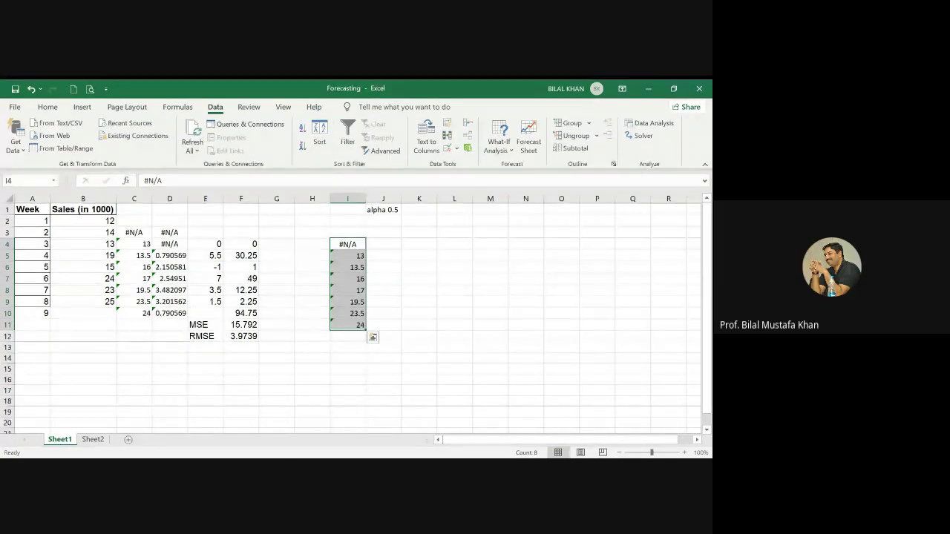
Clear the earlier forecast and error results from C1:I12 on Sheet1
{"action": "key", "text": "alt+Tab"}
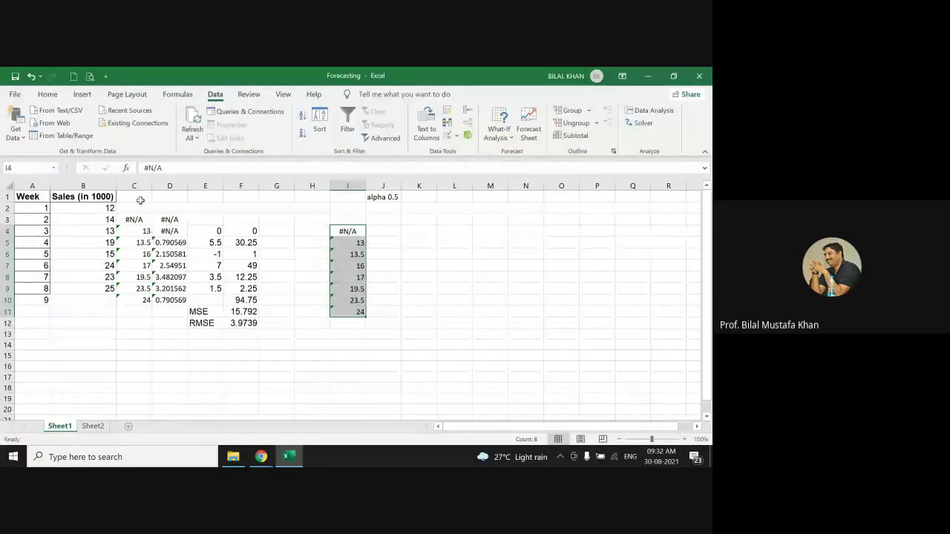
{"action": "left_click_drag", "start_coordinate": [138, 198], "coordinate": [338, 320]}
{"action": "key", "text": "Delete"}
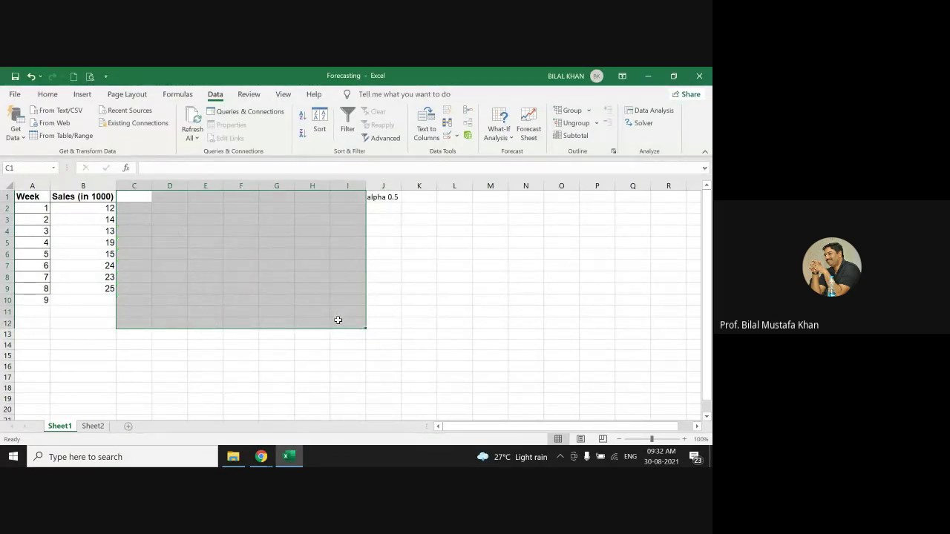
{"action": "left_click", "coordinate": [124, 356]}
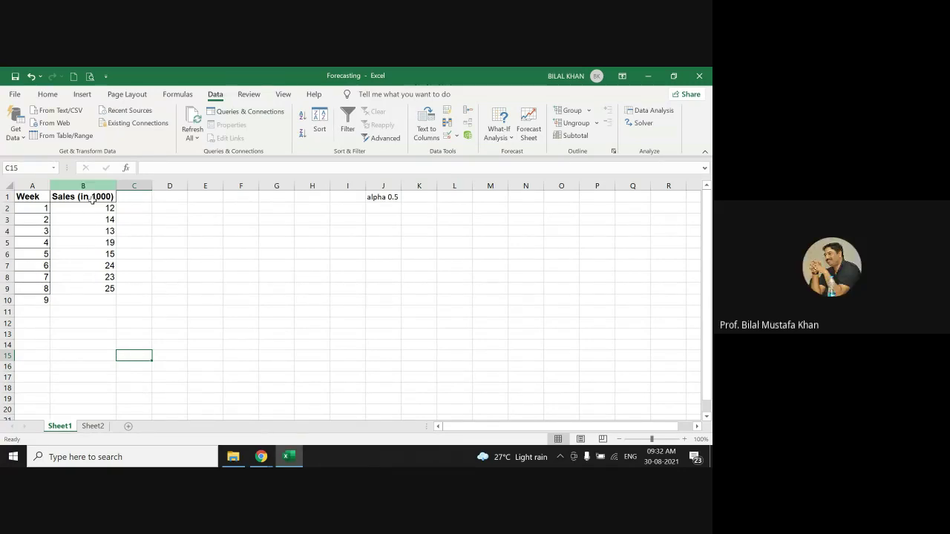
Run the Data Analysis Moving Average on B1:B9 with labels in the first row, interval 2 and output starting at C4
{"action": "left_click", "coordinate": [650, 110]}
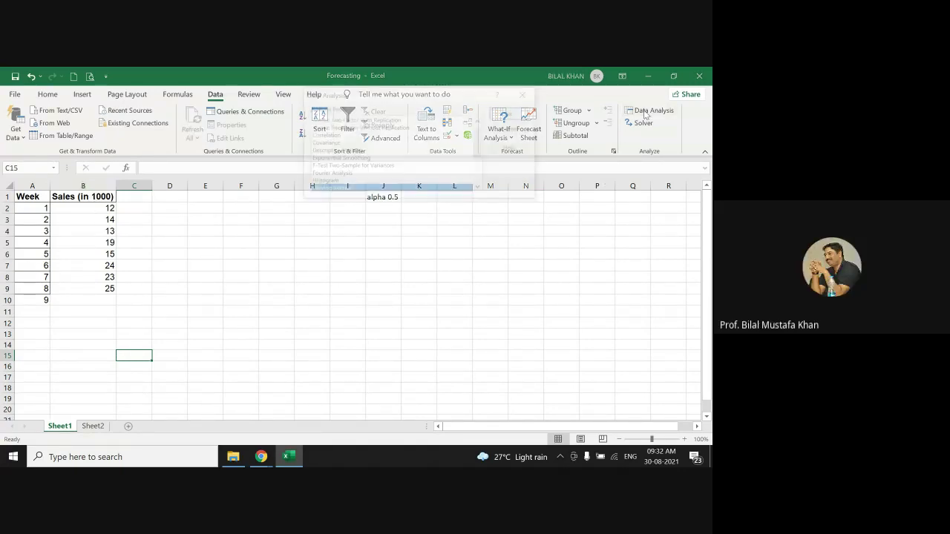
{"action": "left_click_drag", "start_coordinate": [480, 149], "coordinate": [480, 161]}
{"action": "left_click", "coordinate": [407, 151]}
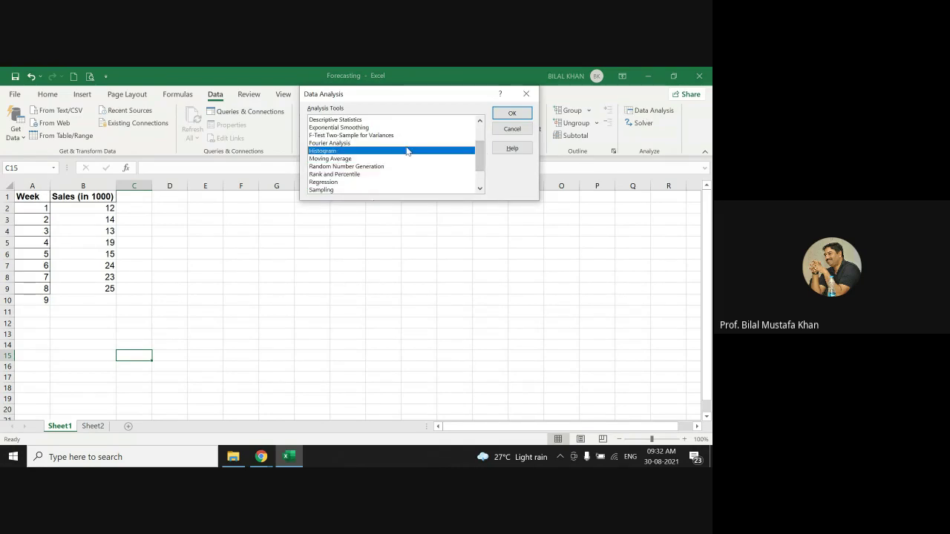
{"action": "left_click", "coordinate": [329, 160]}
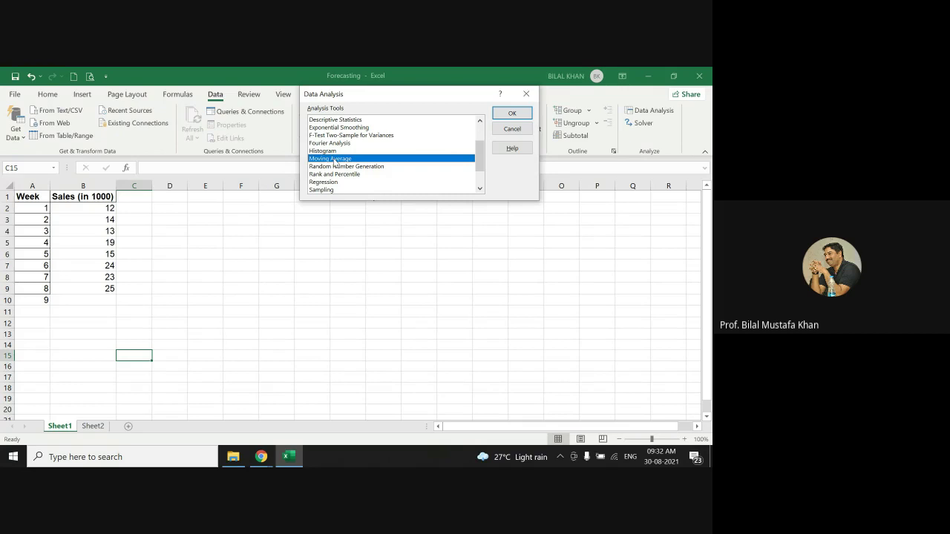
{"action": "left_click", "coordinate": [510, 113]}
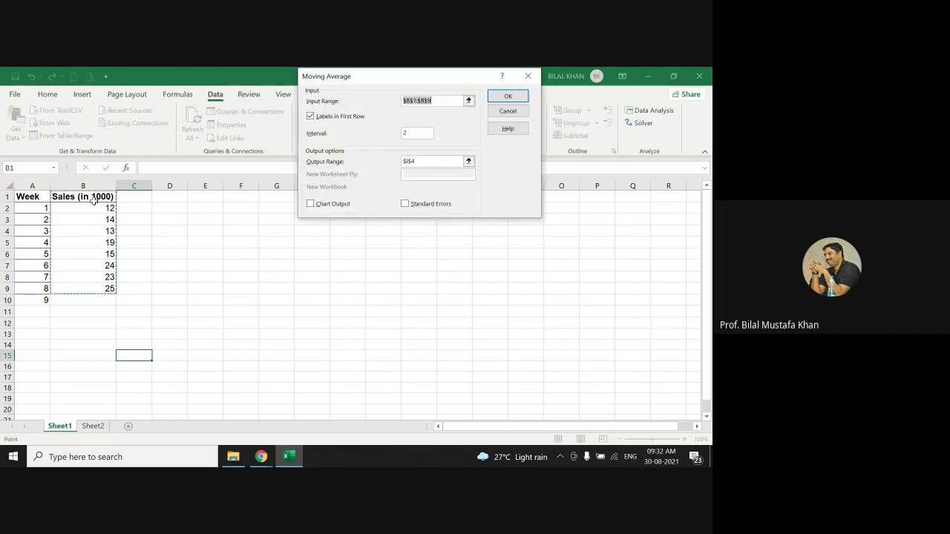
{"action": "left_click_drag", "start_coordinate": [93, 197], "coordinate": [84, 285]}
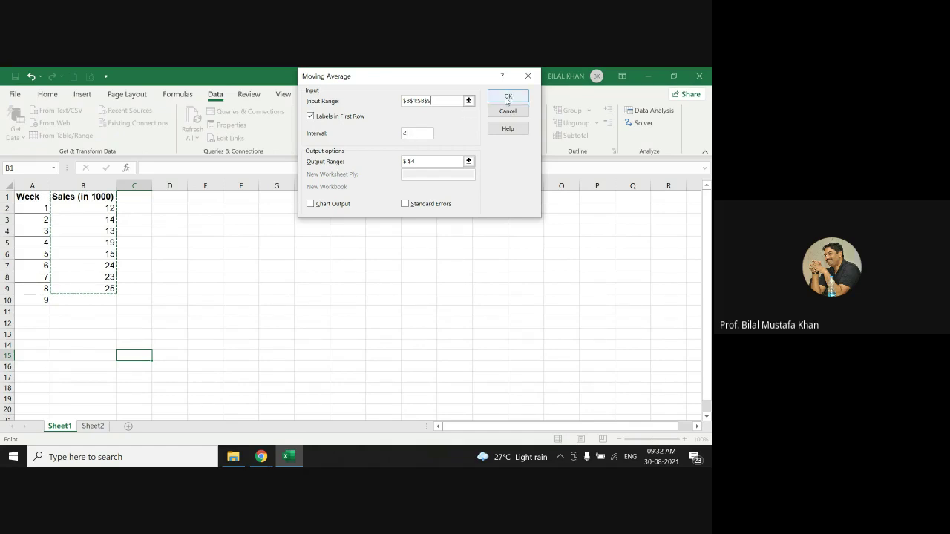
{"action": "left_click", "coordinate": [414, 160]}
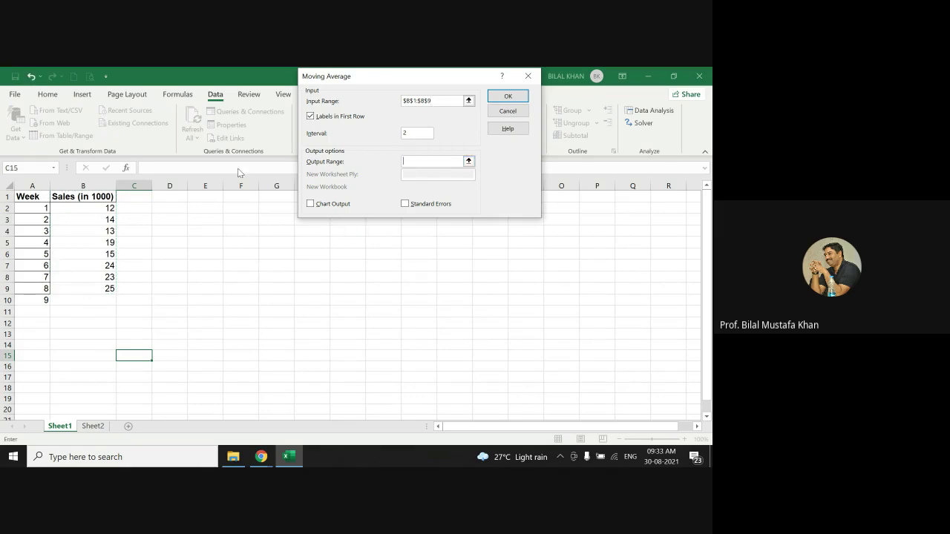
{"action": "left_click", "coordinate": [134, 232]}
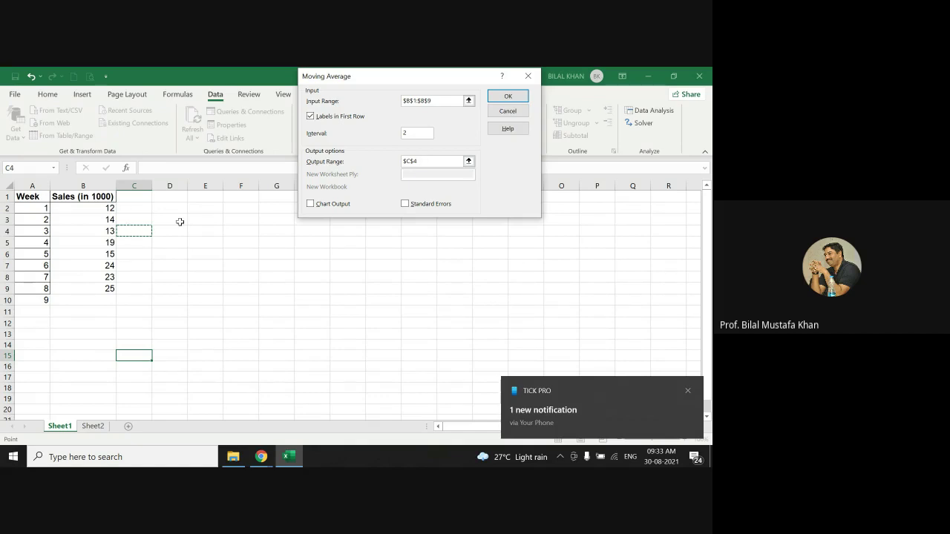
{"action": "left_click", "coordinate": [498, 98]}
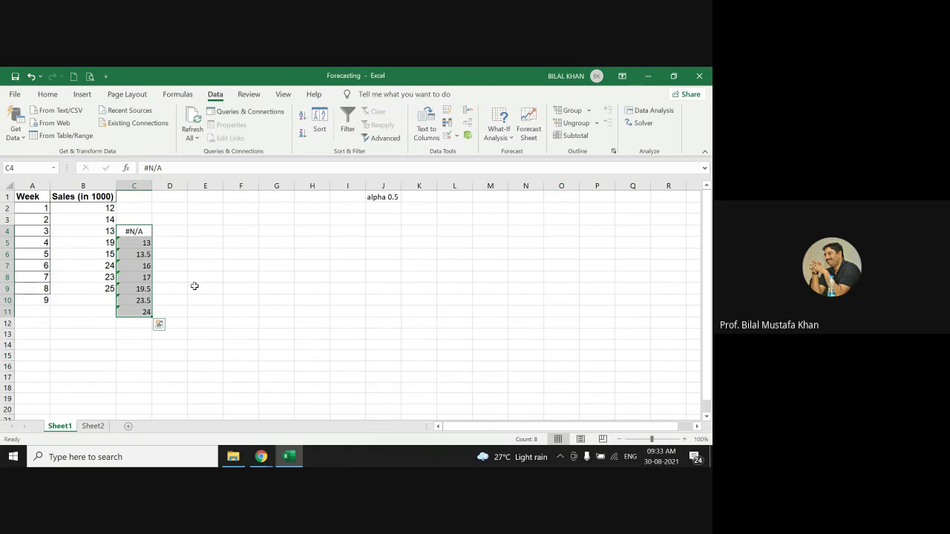
Move the moving-average results C4:C11 up one row so they start at C3
{"action": "key", "text": "ctrl+c"}
{"action": "left_click", "coordinate": [135, 220]}
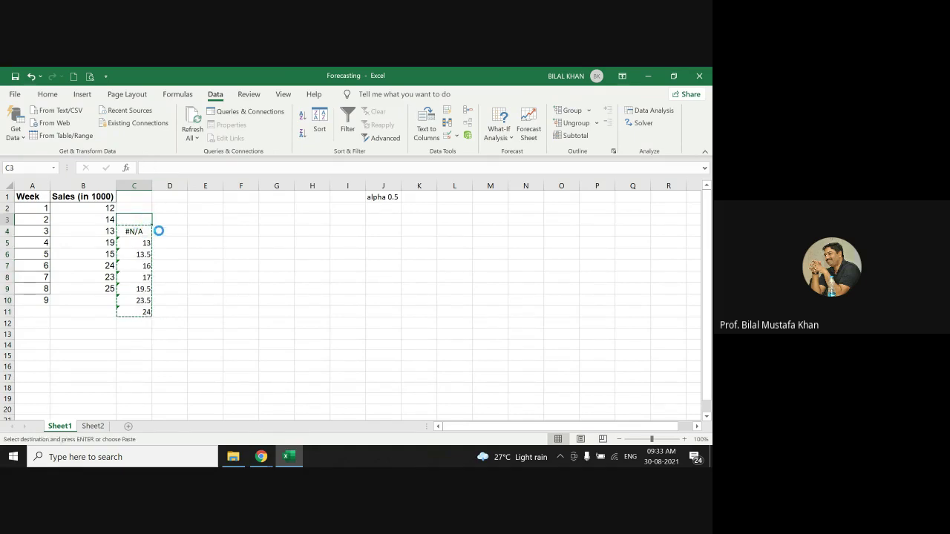
{"action": "key", "text": "ctrl+v"}
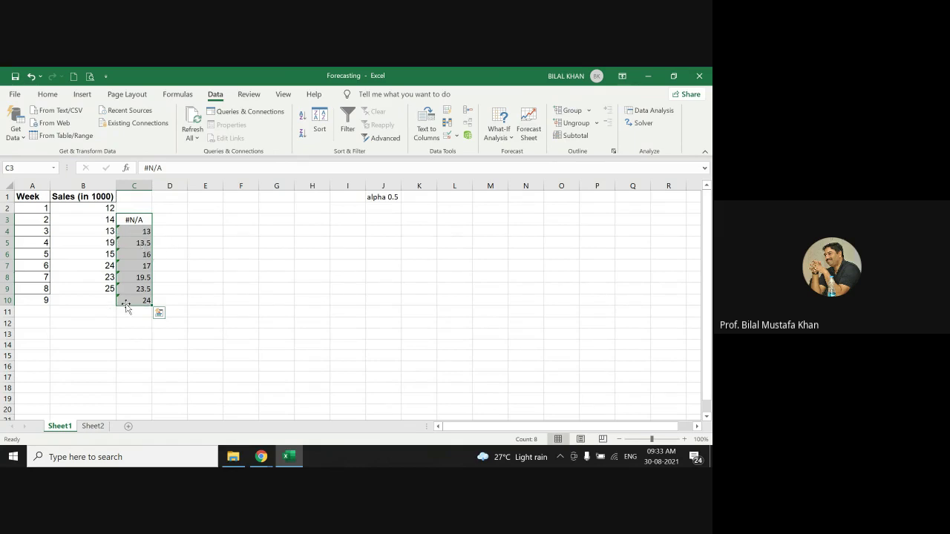
{"action": "mouse_move", "coordinate": [129, 300]}
{"action": "mouse_move", "coordinate": [130, 299]}
{"action": "left_mouse_down"}
{"action": "mouse_move", "coordinate": [156, 299]}
{"action": "mouse_move", "coordinate": [144, 300]}
{"action": "left_mouse_up"}
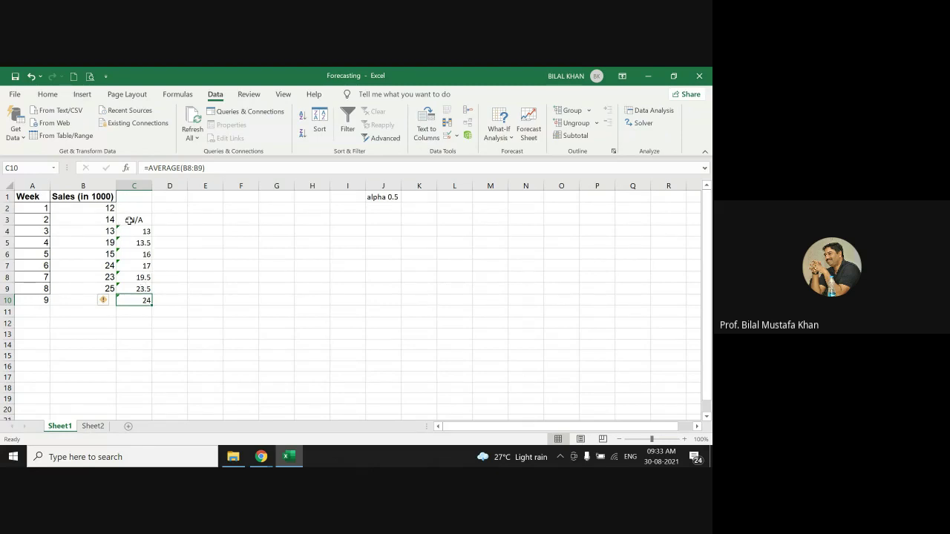
Undo the move of the moving-average results and delete column C
{"action": "left_click", "coordinate": [31, 76]}
{"action": "left_click", "coordinate": [31, 76]}
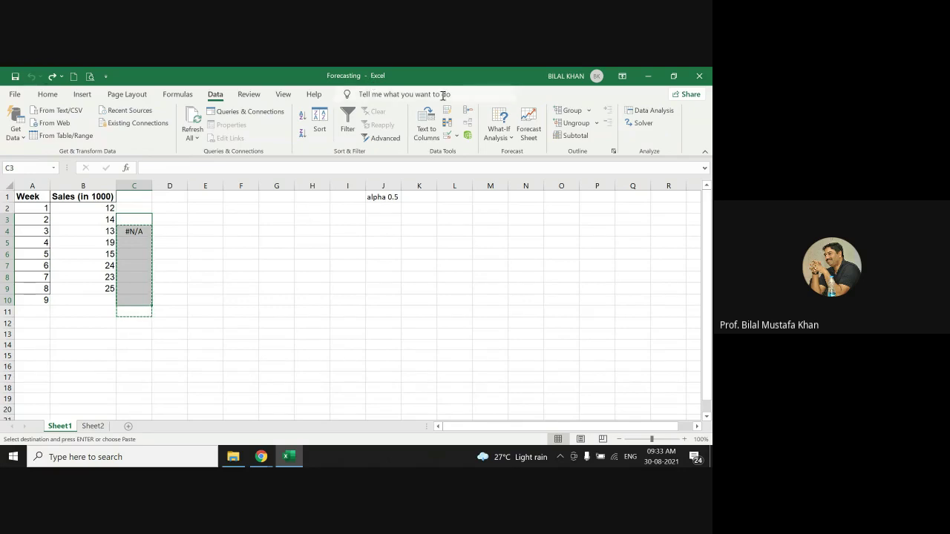
{"action": "right_click", "coordinate": [134, 185]}
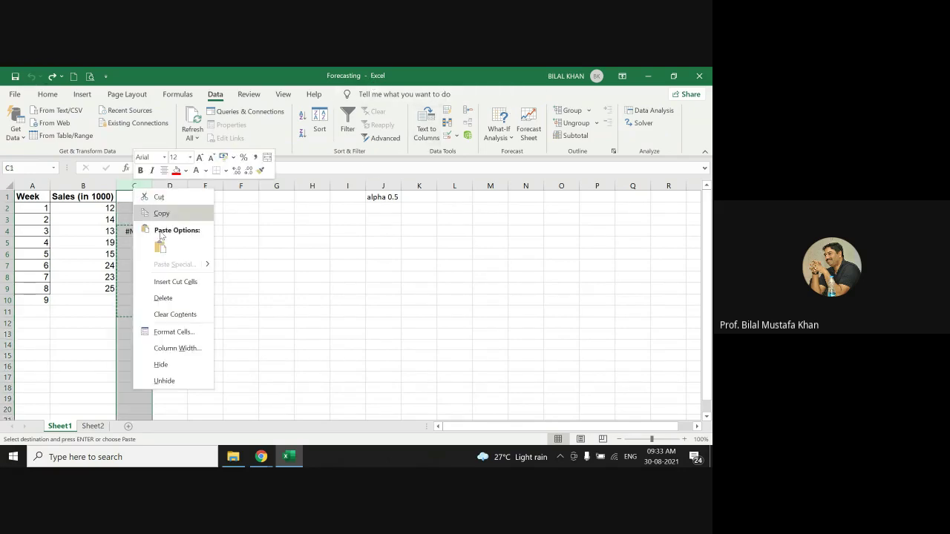
{"action": "left_click", "coordinate": [173, 300]}
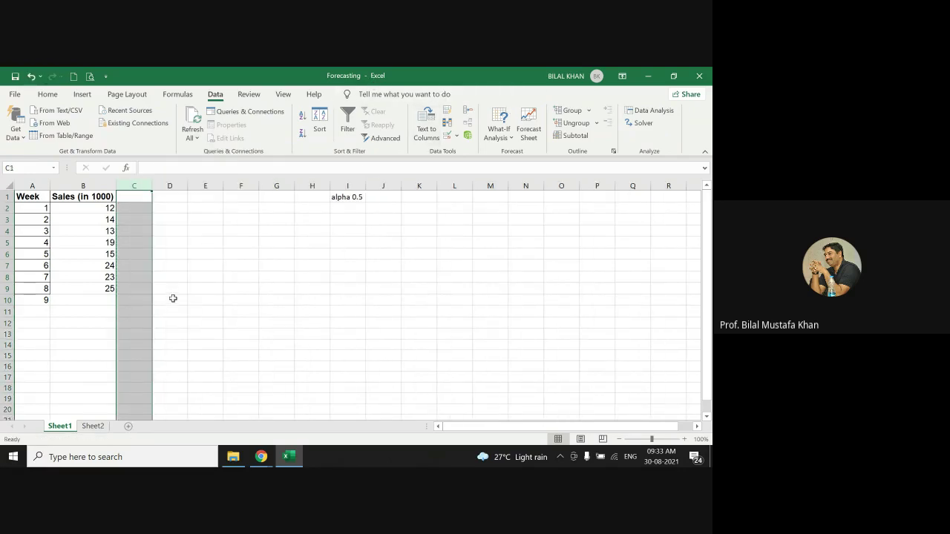
Run the Data Analysis Moving Average on B1:B9 with labels, interval 2 and the output starting at D4
{"action": "left_click", "coordinate": [665, 115]}
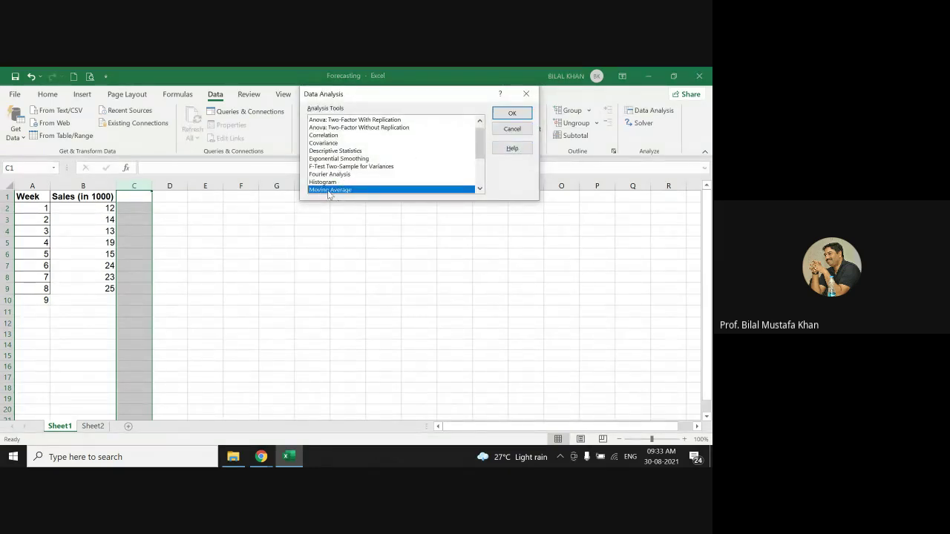
{"action": "left_click", "coordinate": [511, 111]}
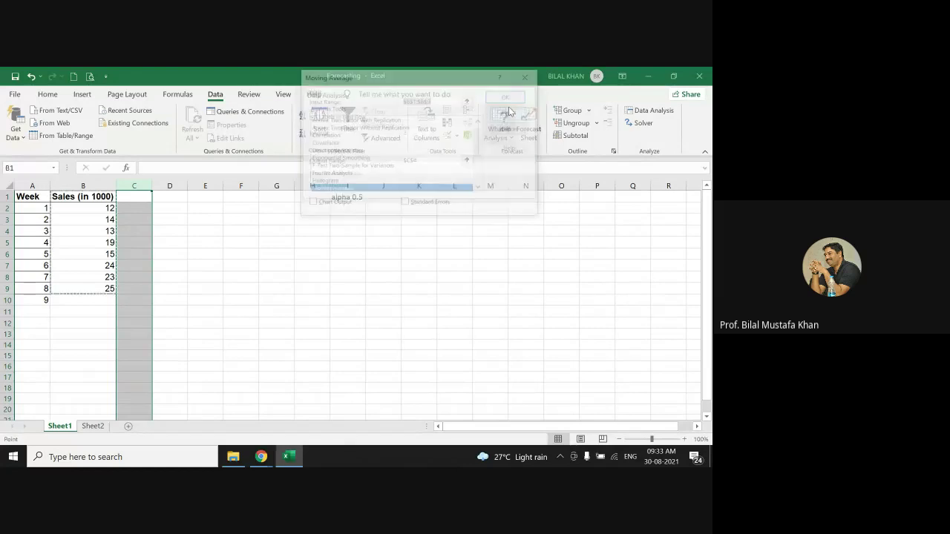
{"action": "left_click", "coordinate": [423, 164]}
{"action": "left_click_drag", "start_coordinate": [423, 165], "coordinate": [401, 158]}
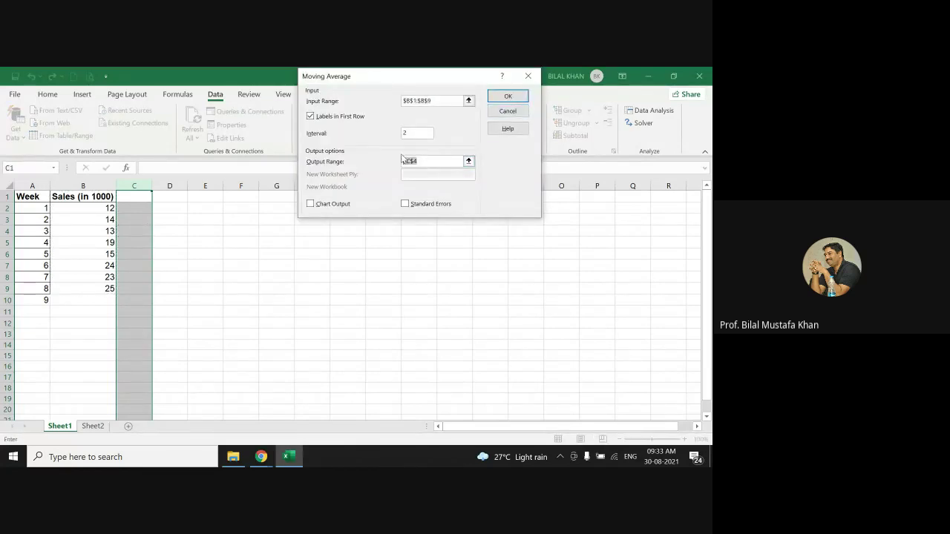
{"action": "key", "text": "BackSpace"}
{"action": "left_click", "coordinate": [187, 233]}
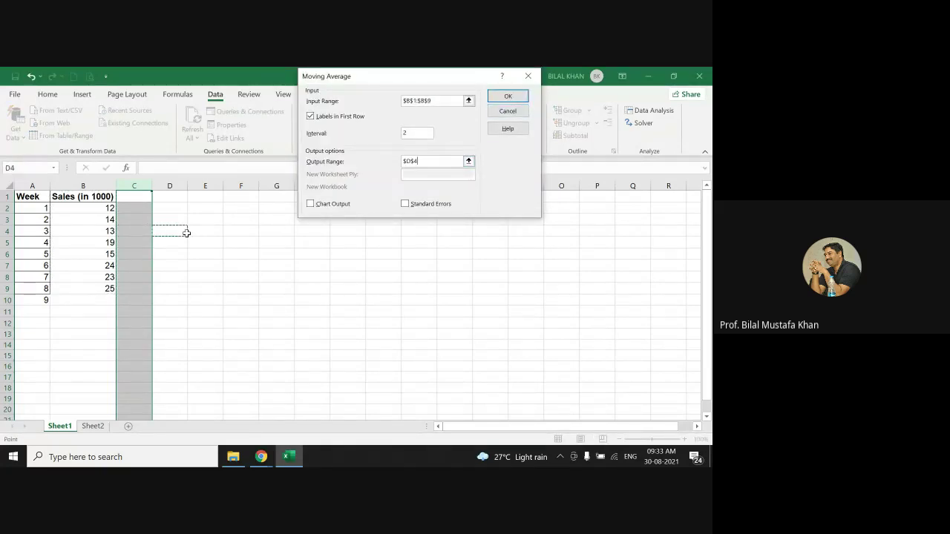
{"action": "left_click", "coordinate": [509, 99]}
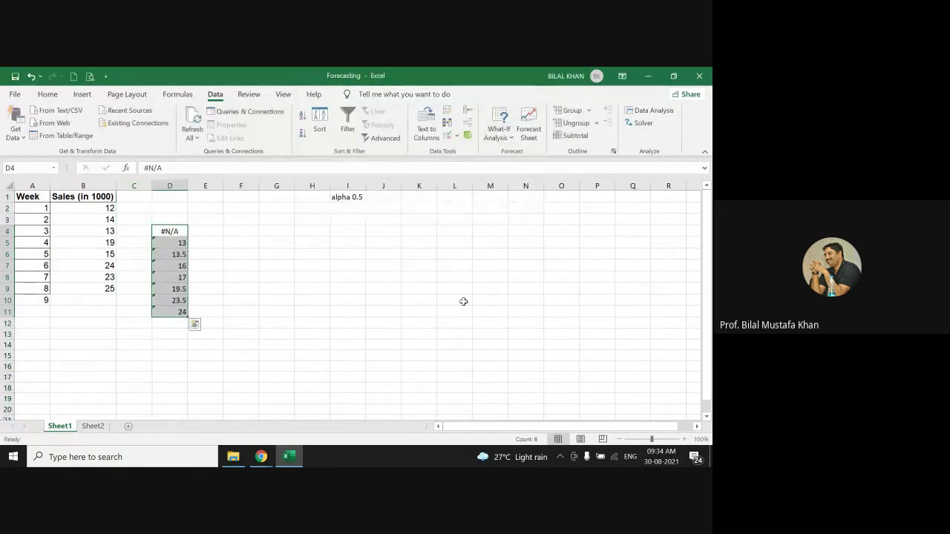
Move the moving averages from D4:D11 to start at C3, aligning the last forecast with week 9
{"action": "left_click", "coordinate": [94, 301]}
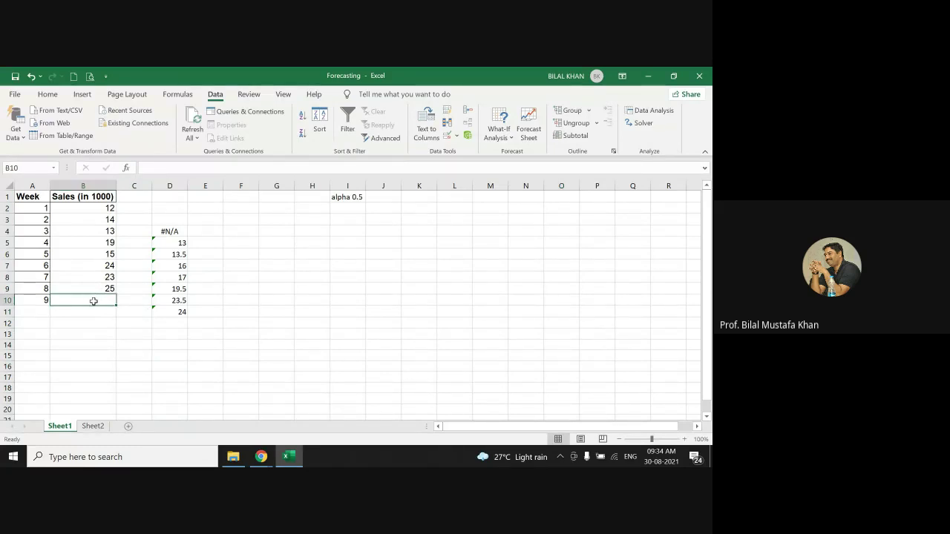
{"action": "left_click", "coordinate": [179, 311]}
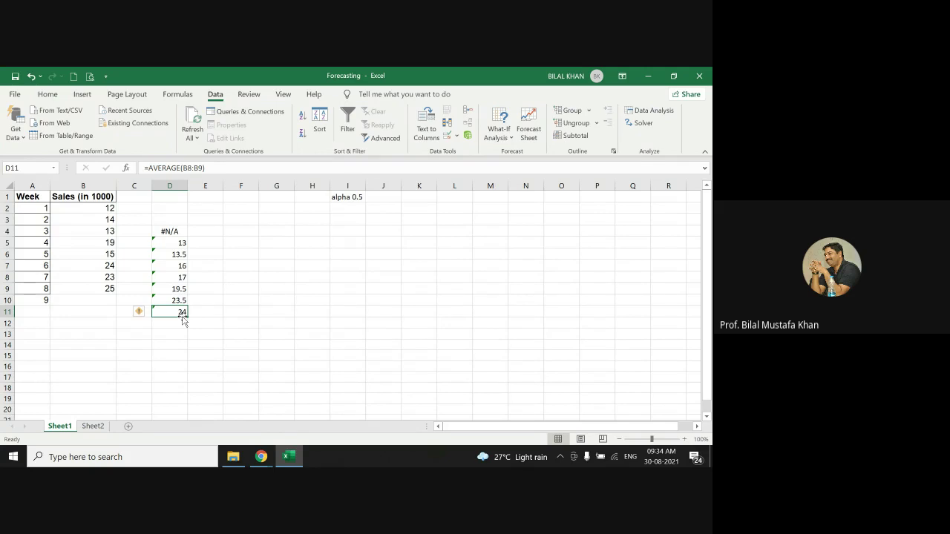
{"action": "left_click_drag", "start_coordinate": [170, 232], "coordinate": [173, 312]}
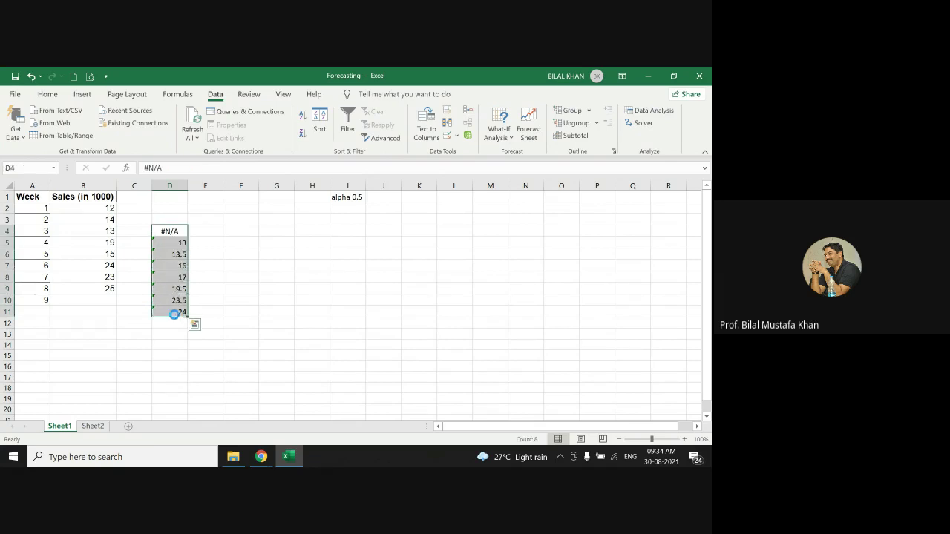
{"action": "key", "text": "ctrl+c"}
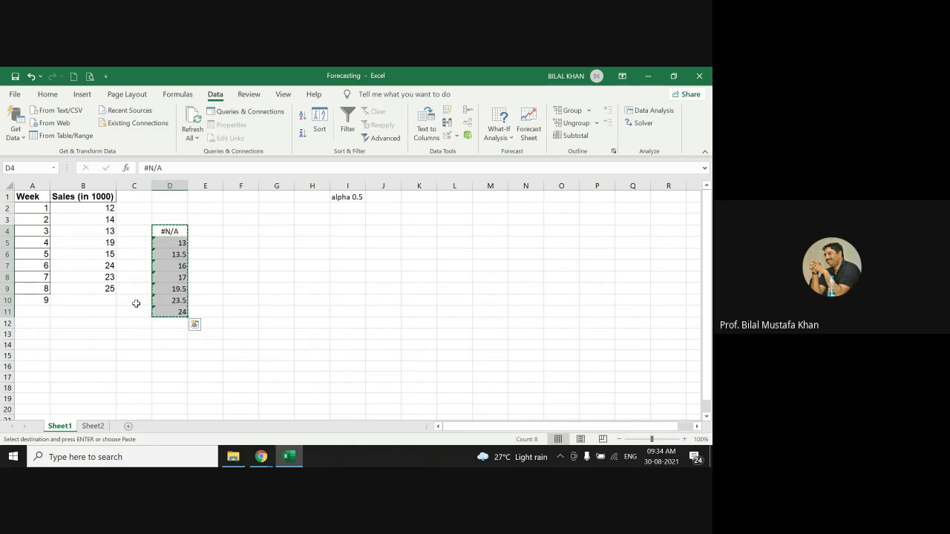
{"action": "left_click", "coordinate": [132, 221]}
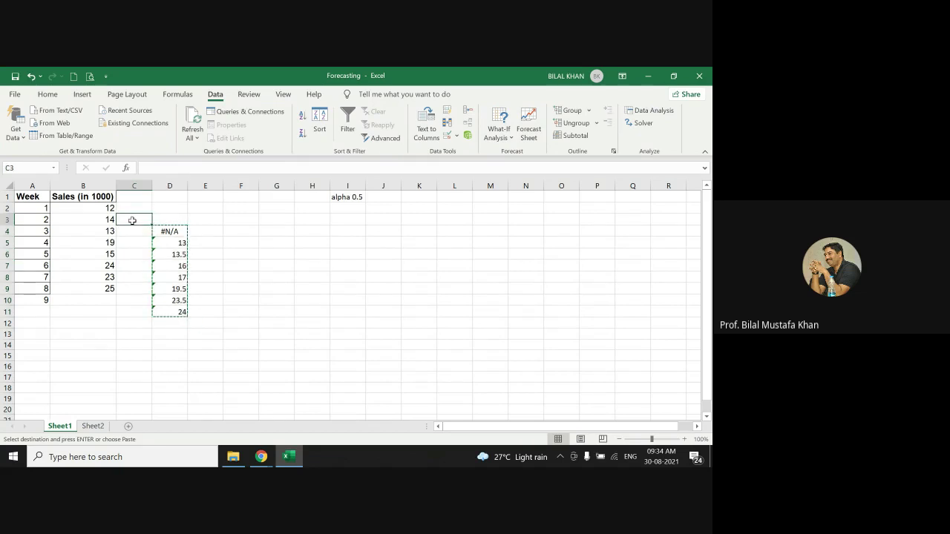
{"action": "key", "text": "Return"}
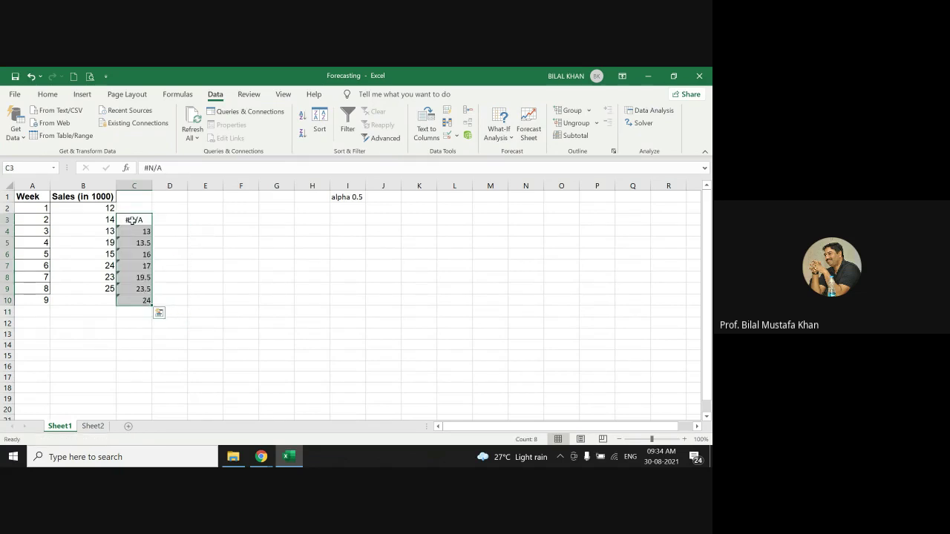
{"action": "left_click", "coordinate": [130, 299]}
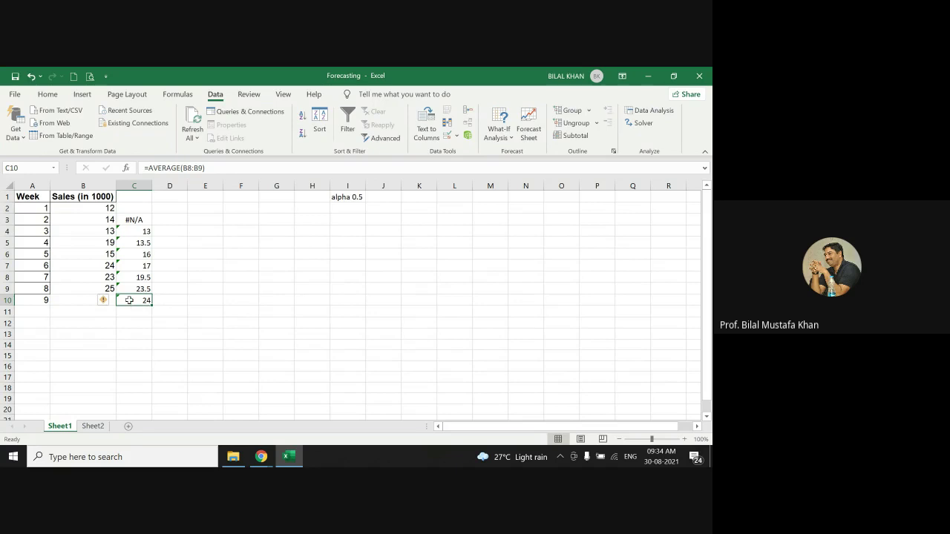
{"action": "left_click_drag", "start_coordinate": [44, 300], "coordinate": [125, 300]}
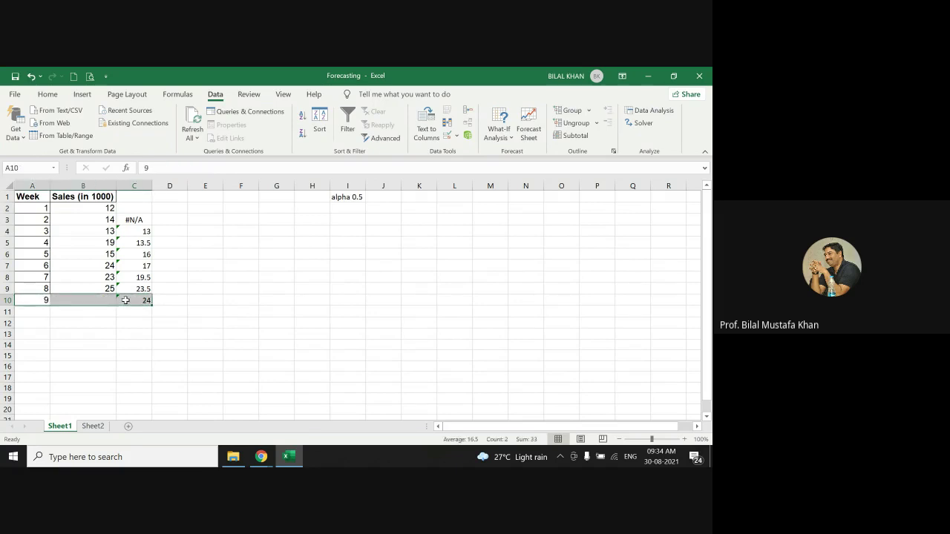
{"action": "left_click", "coordinate": [132, 343]}
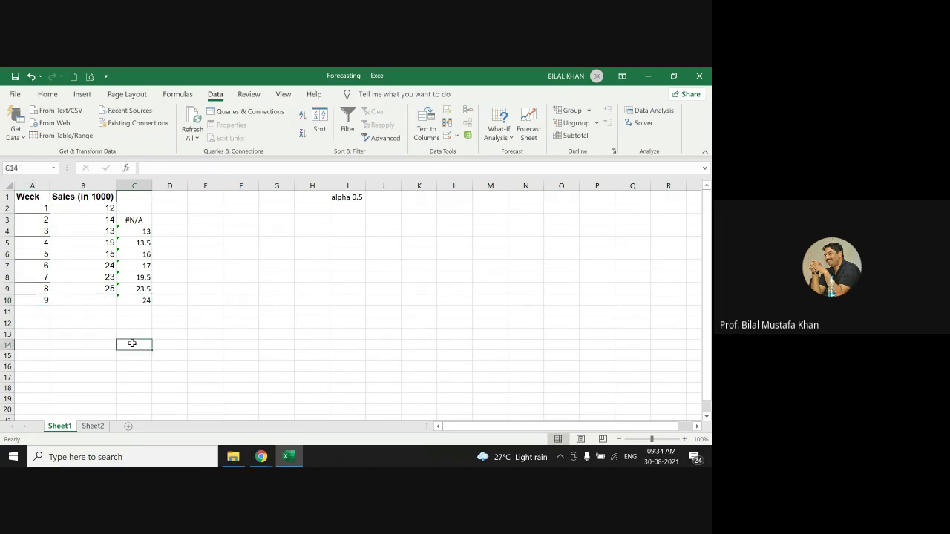
Enter the heading error in D2 and the value 0 in D4 as the week 3 forecast error
{"action": "left_click", "coordinate": [173, 208]}
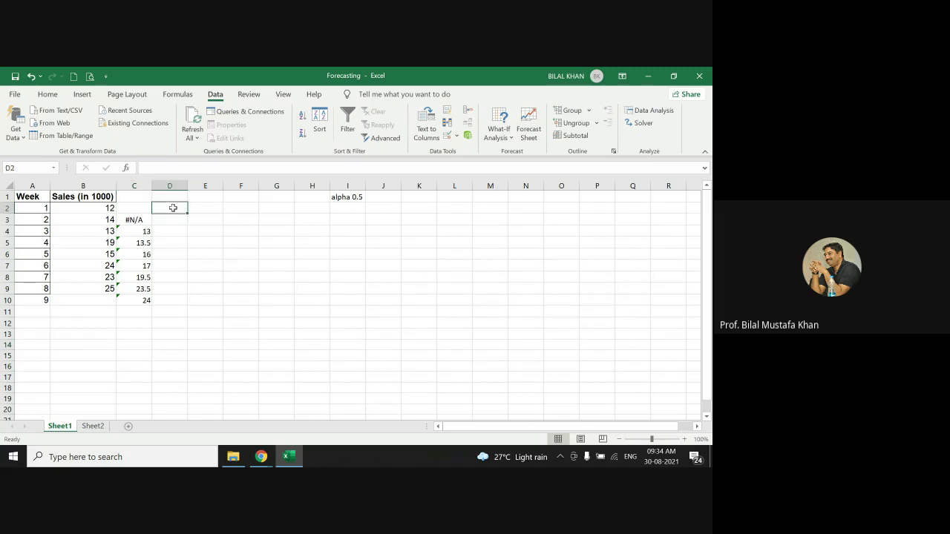
{"action": "type", "text": "eroo"}
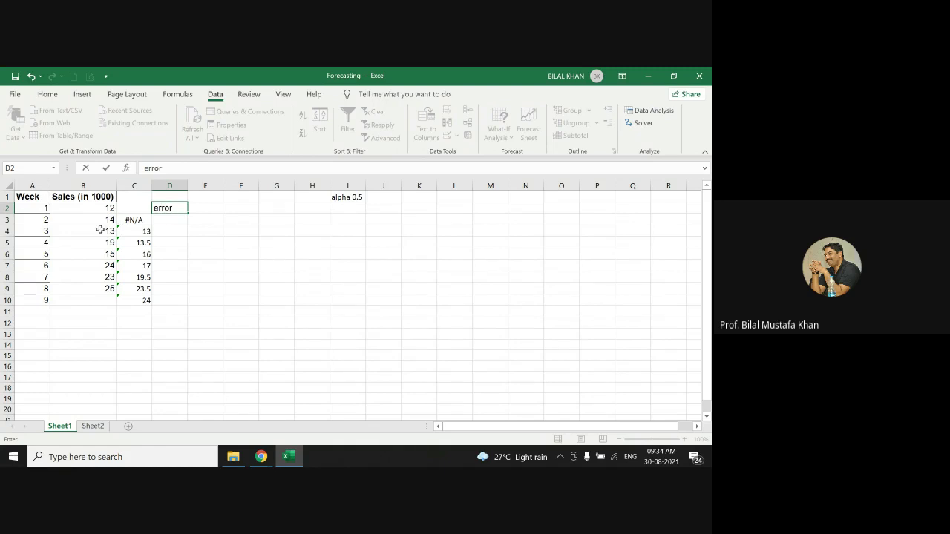
{"action": "left_click", "coordinate": [181, 233]}
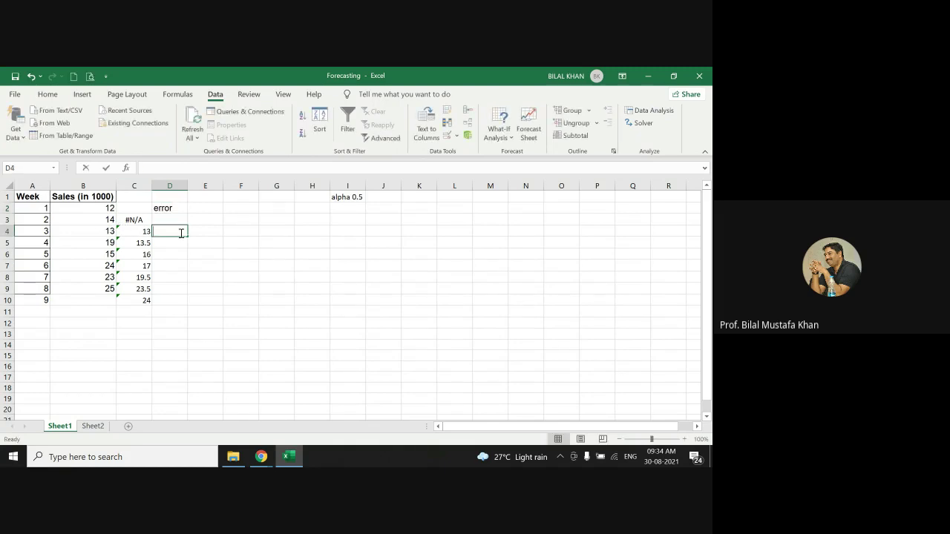
{"action": "type", "text": "0"}
{"action": "left_click", "coordinate": [168, 242]}
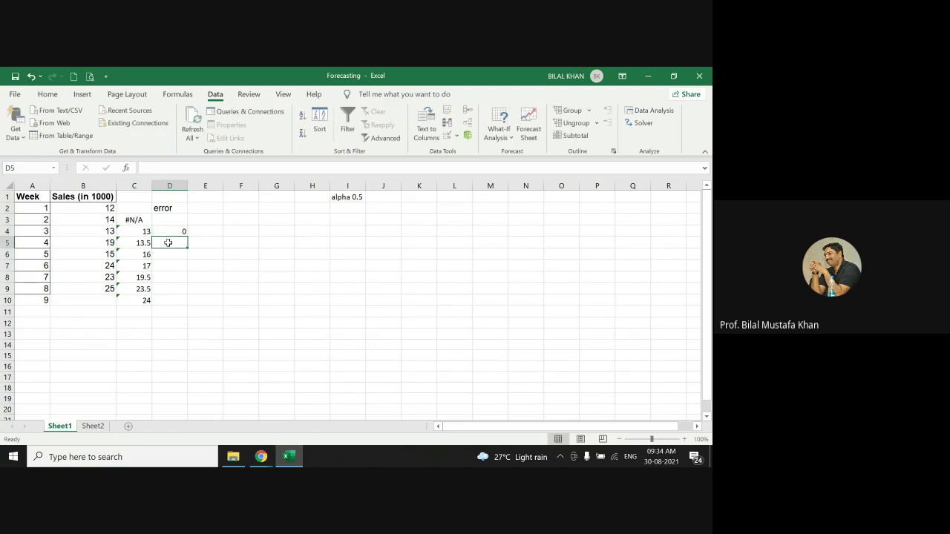
Compute the week 4 forecast error in D5 with =B5-C5 and copy the formula down to D9
{"action": "type", "text": "="}
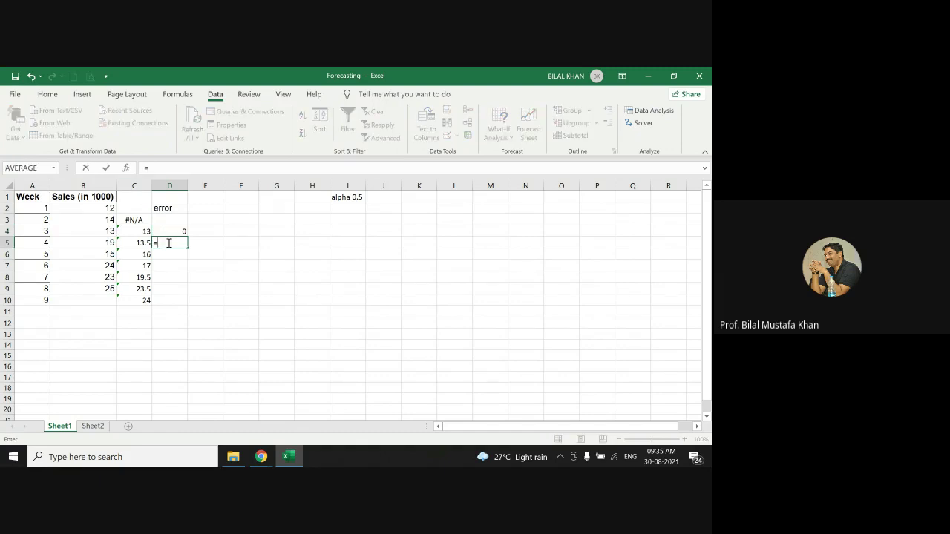
{"action": "key", "text": "BackSpace"}
{"action": "type", "text": "="}
{"action": "left_click", "coordinate": [106, 243]}
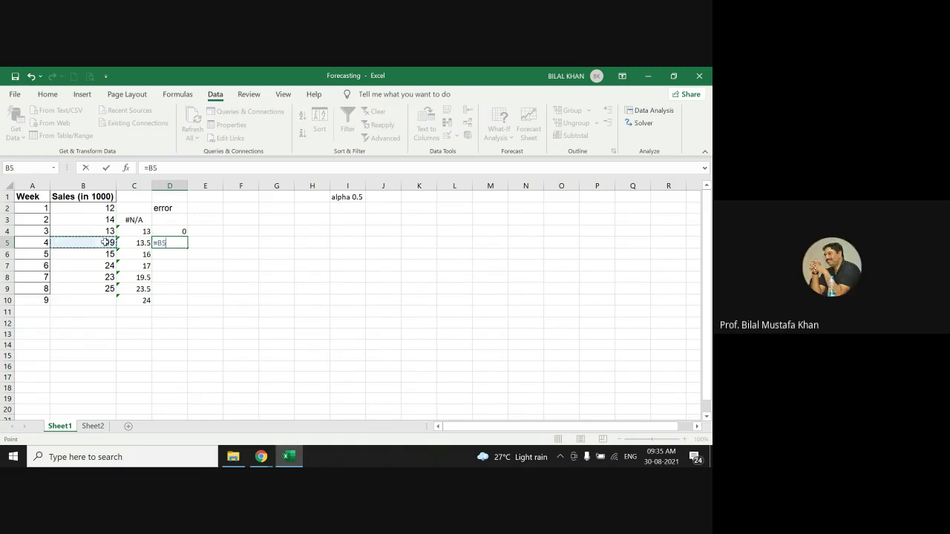
{"action": "type", "text": "="}
{"action": "left_click", "coordinate": [132, 246]}
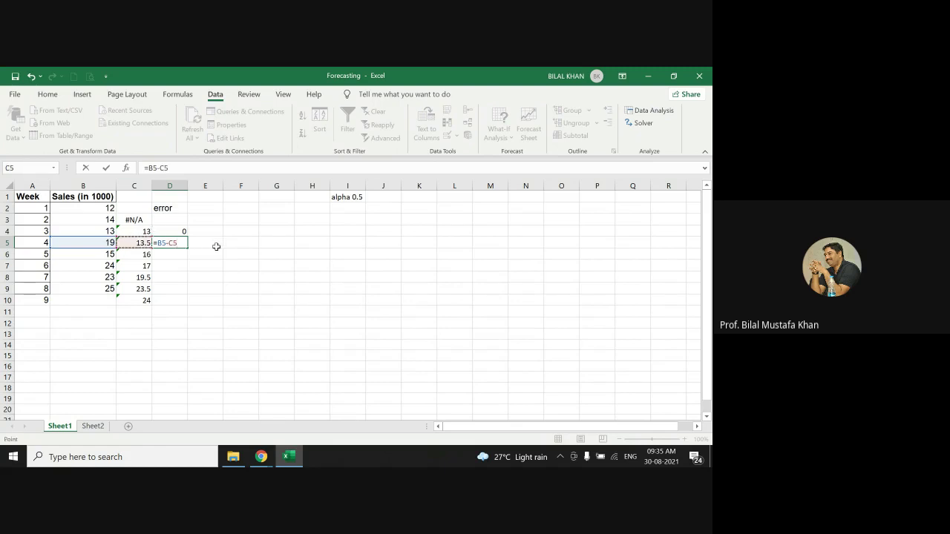
{"action": "key", "text": "Return"}
{"action": "left_click", "coordinate": [185, 244]}
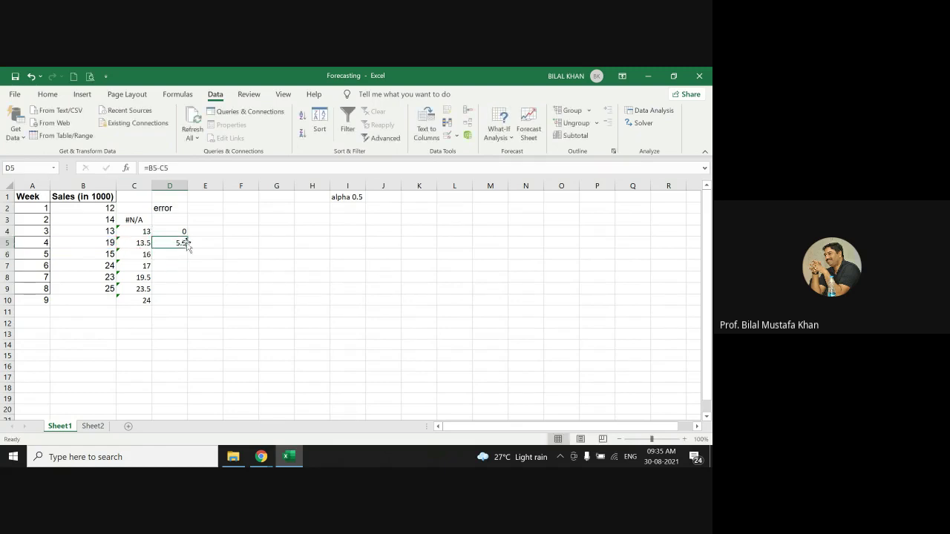
{"action": "left_click_drag", "start_coordinate": [187, 246], "coordinate": [182, 294]}
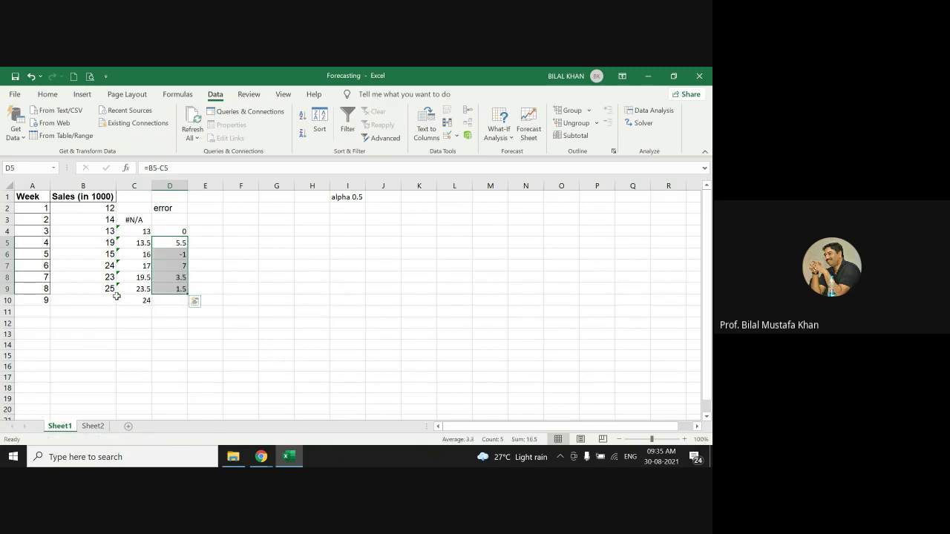
Highlight the week 9 forecast in C10 with a red fill
{"action": "left_click", "coordinate": [147, 302]}
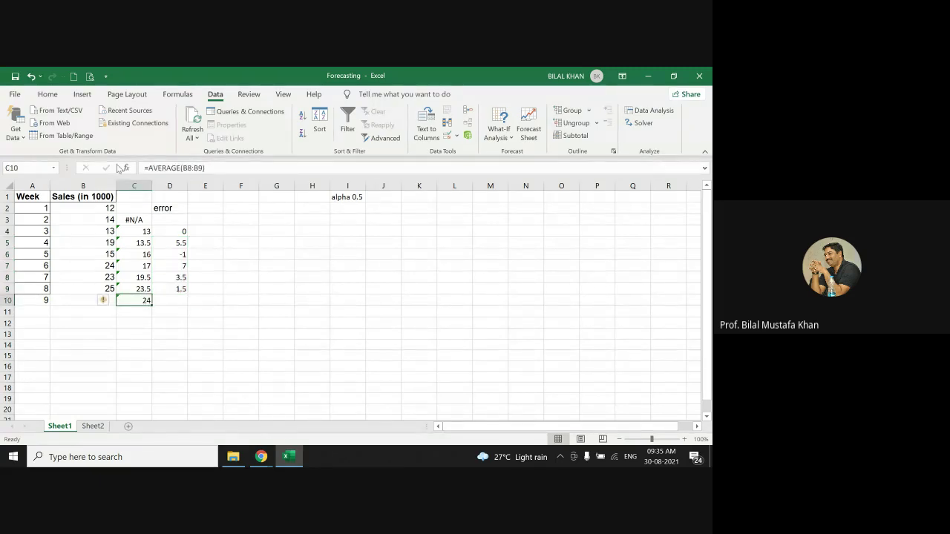
{"action": "left_click", "coordinate": [52, 94]}
{"action": "left_click", "coordinate": [135, 134]}
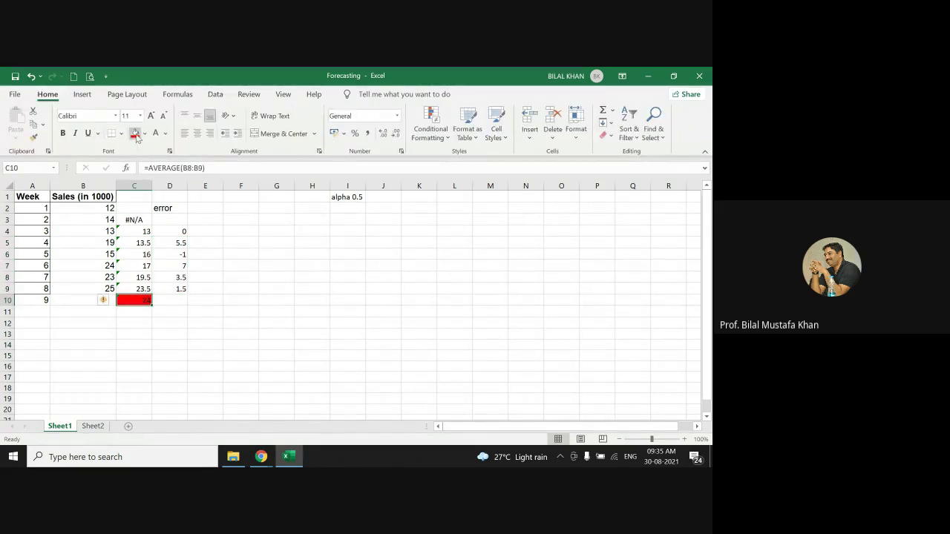
{"action": "left_click", "coordinate": [106, 300]}
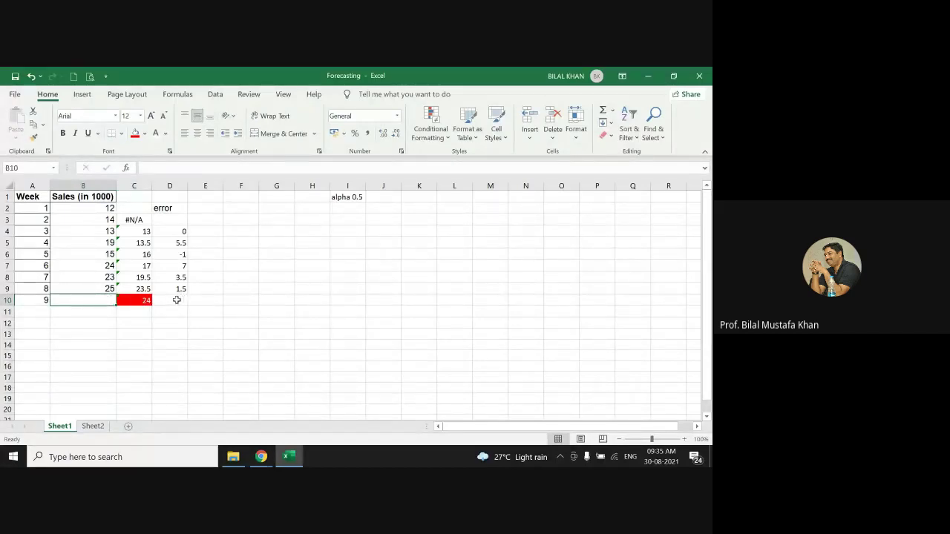
{"action": "left_click", "coordinate": [135, 299]}
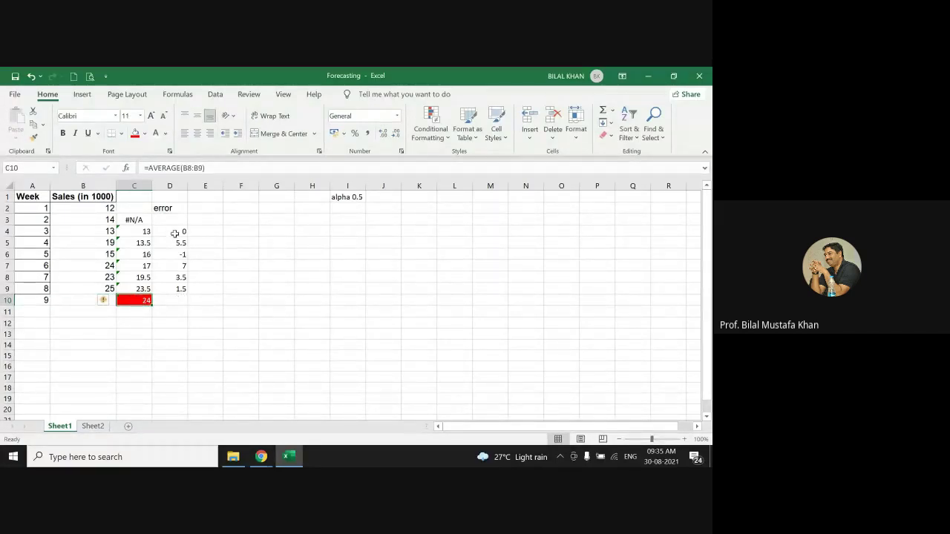
Enter =ABS(D4:D9) in E4 for the absolute value of the forecast error
{"action": "left_click_drag", "start_coordinate": [173, 233], "coordinate": [178, 290]}
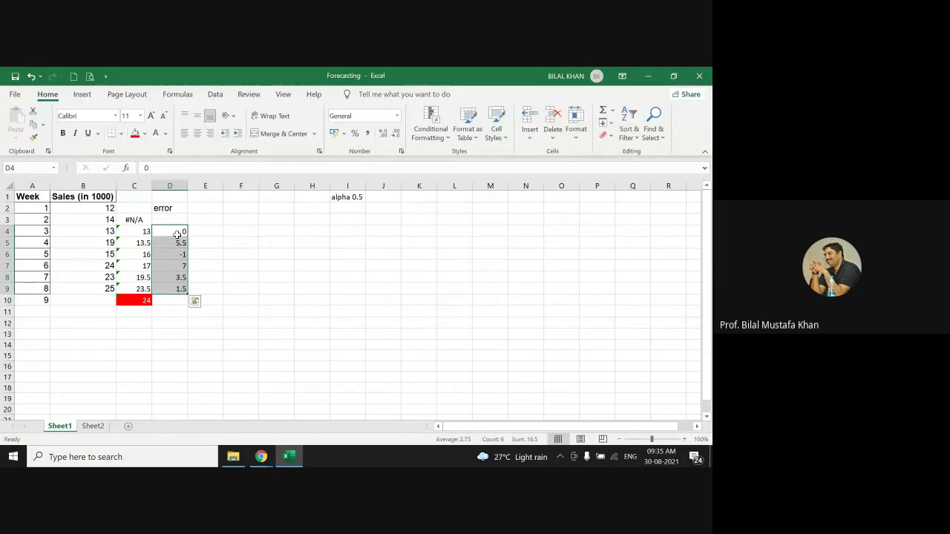
{"action": "left_click", "coordinate": [177, 289]}
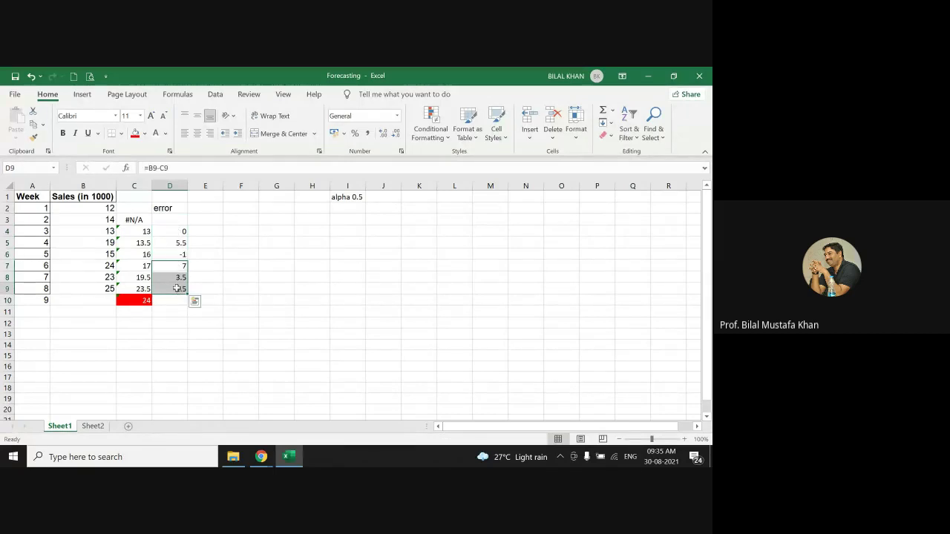
{"action": "left_click", "coordinate": [195, 230]}
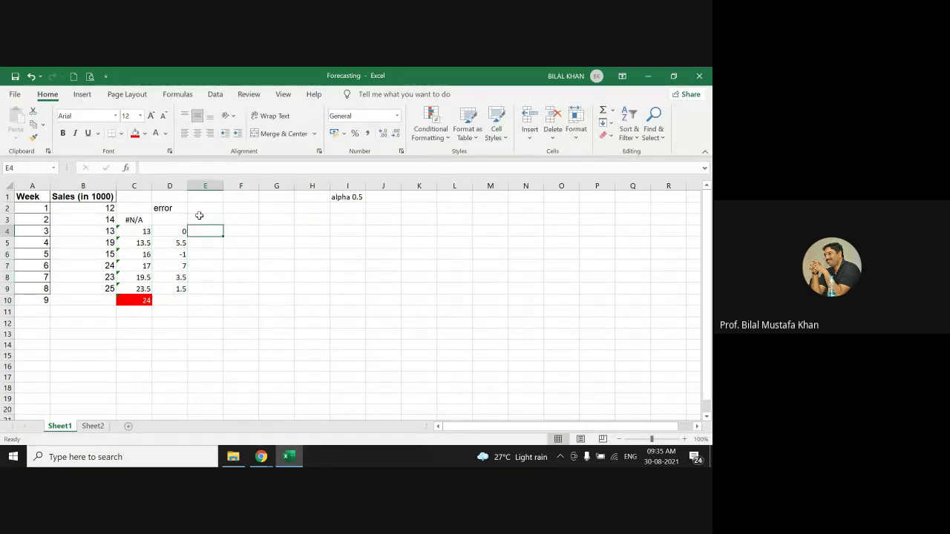
{"action": "type", "text": "="}
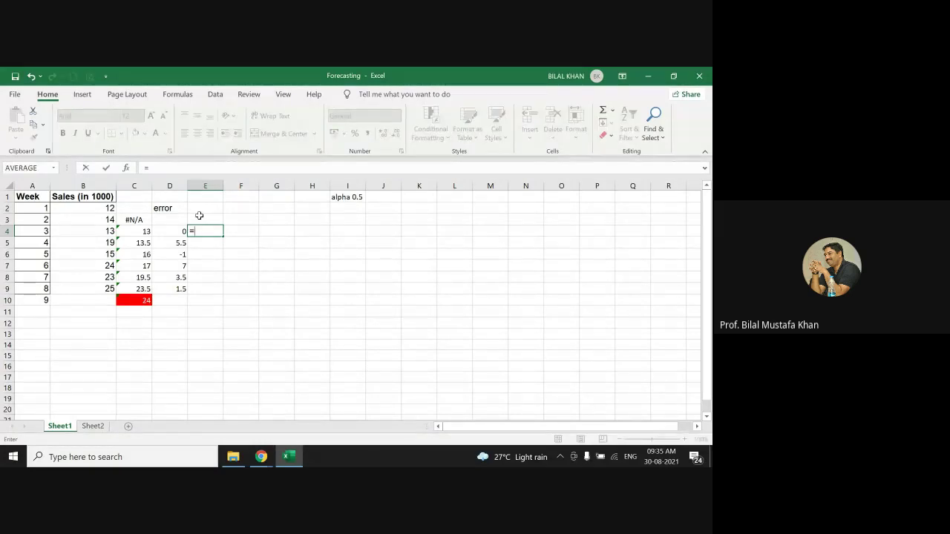
{"action": "type", "text": "abs"}
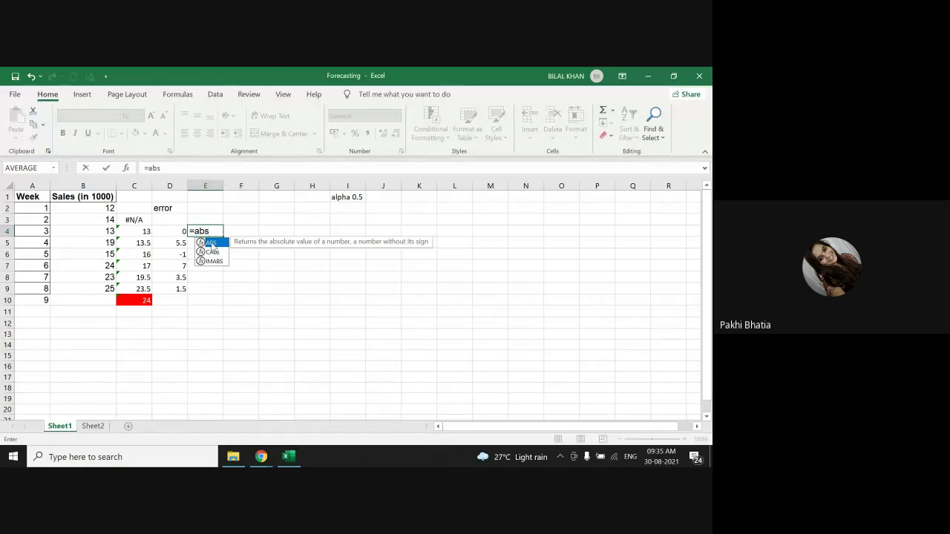
{"action": "double_click", "coordinate": [211, 243]}
{"action": "left_click_drag", "start_coordinate": [169, 231], "coordinate": [177, 297]}
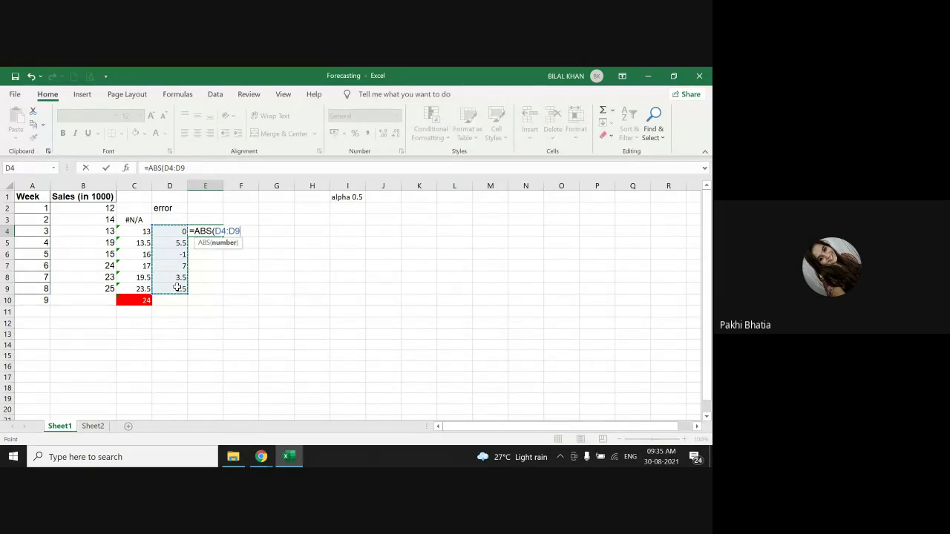
{"action": "key", "text": "Return"}
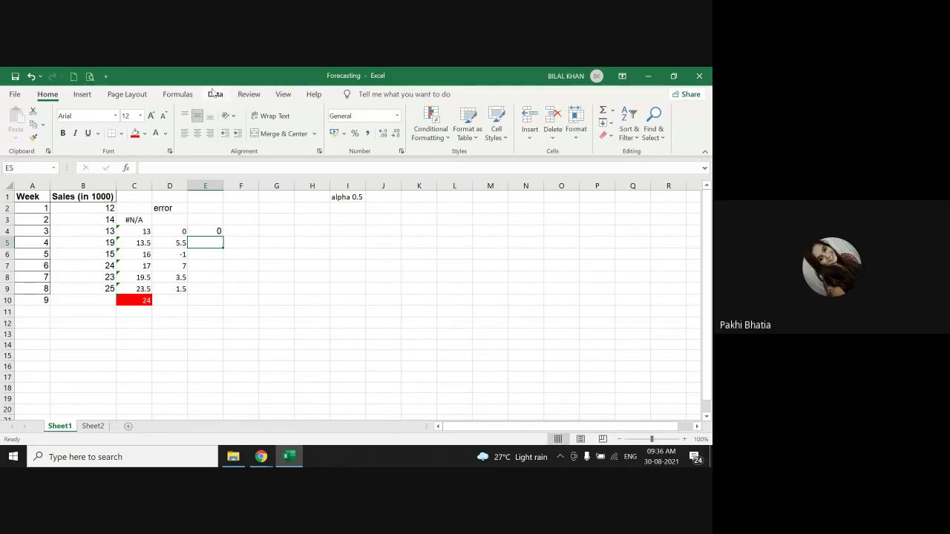
Copy the absolute error formula from E4 down to E9
{"action": "left_click", "coordinate": [218, 230]}
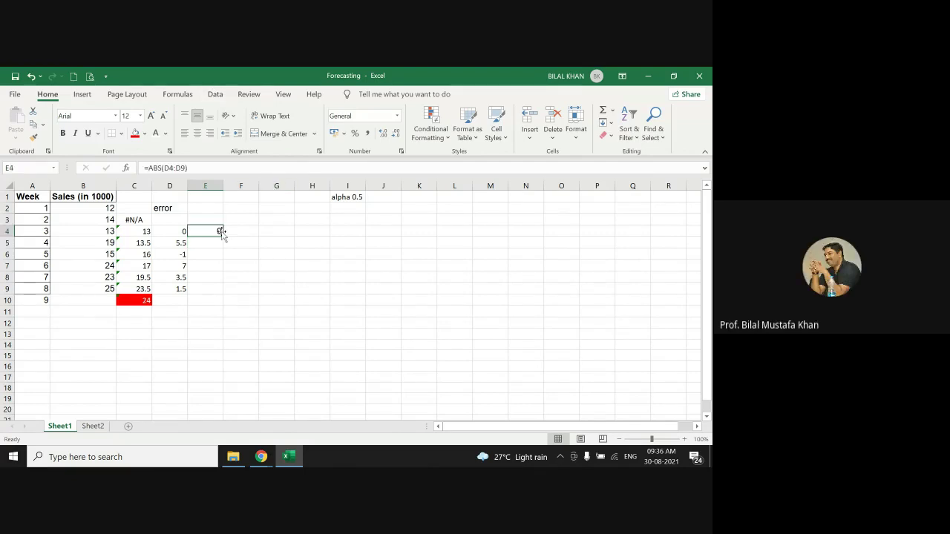
{"action": "left_click", "coordinate": [177, 253]}
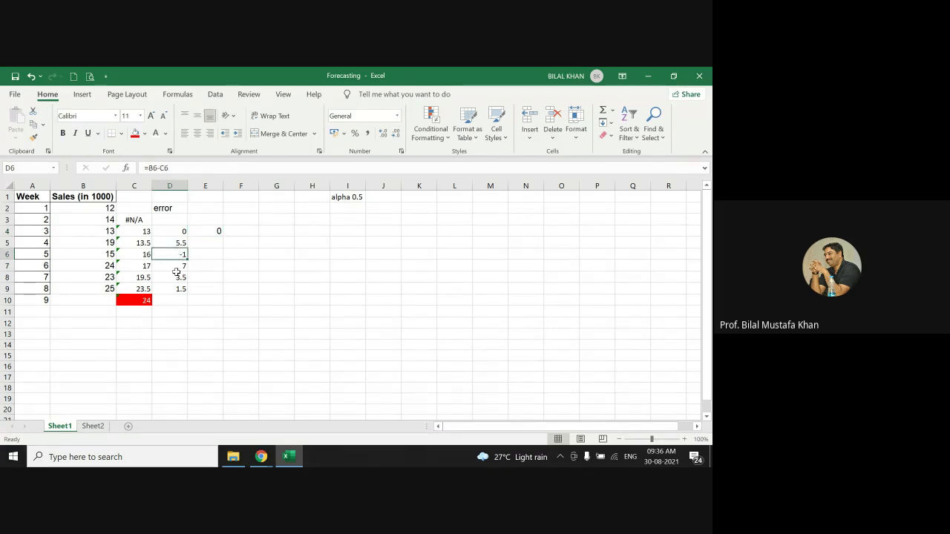
{"action": "left_click", "coordinate": [213, 233]}
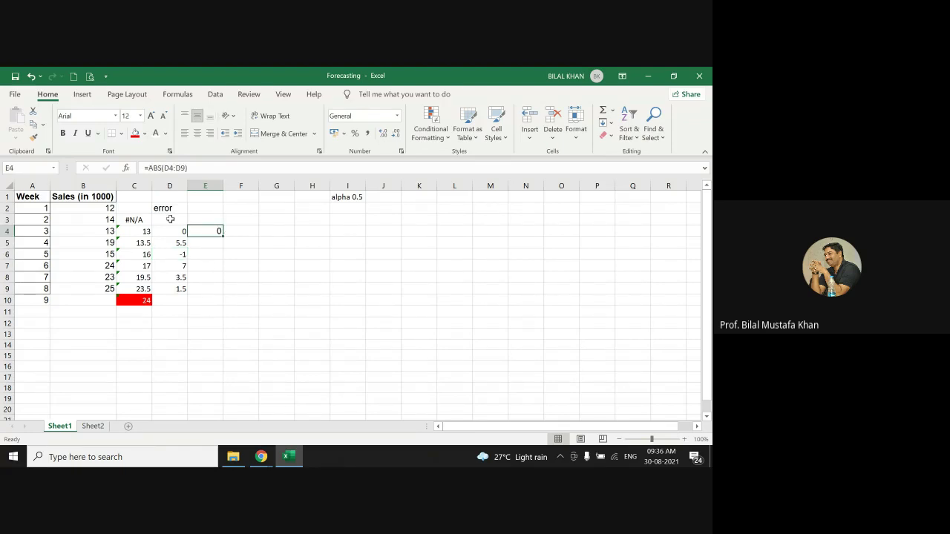
{"action": "left_click_drag", "start_coordinate": [224, 236], "coordinate": [224, 296]}
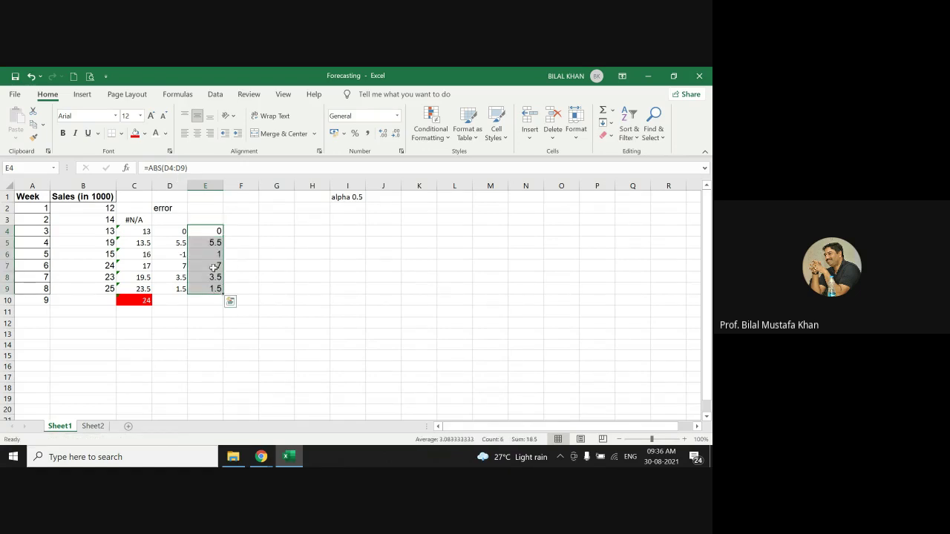
{"action": "left_click", "coordinate": [233, 262]}
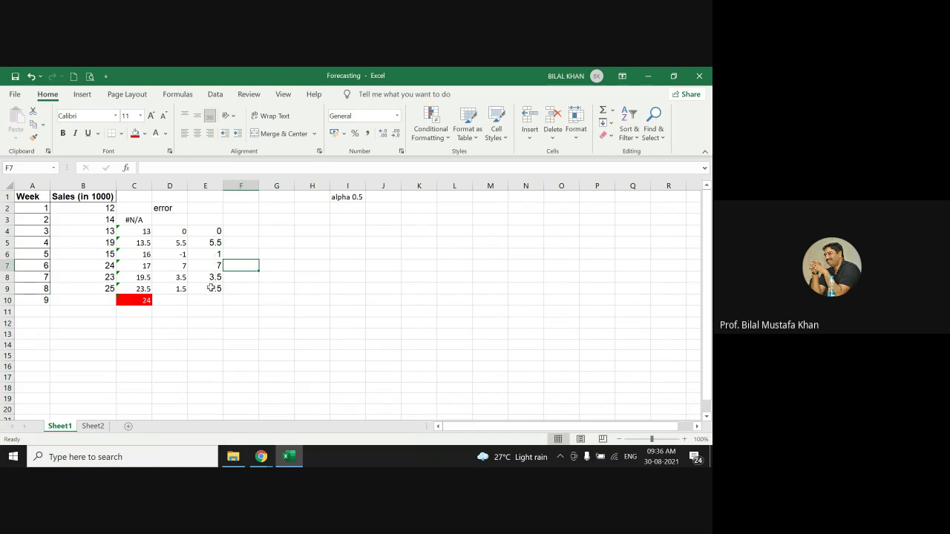
Enter the heading Error2 in F2 for the squared errors
{"action": "left_click", "coordinate": [232, 208]}
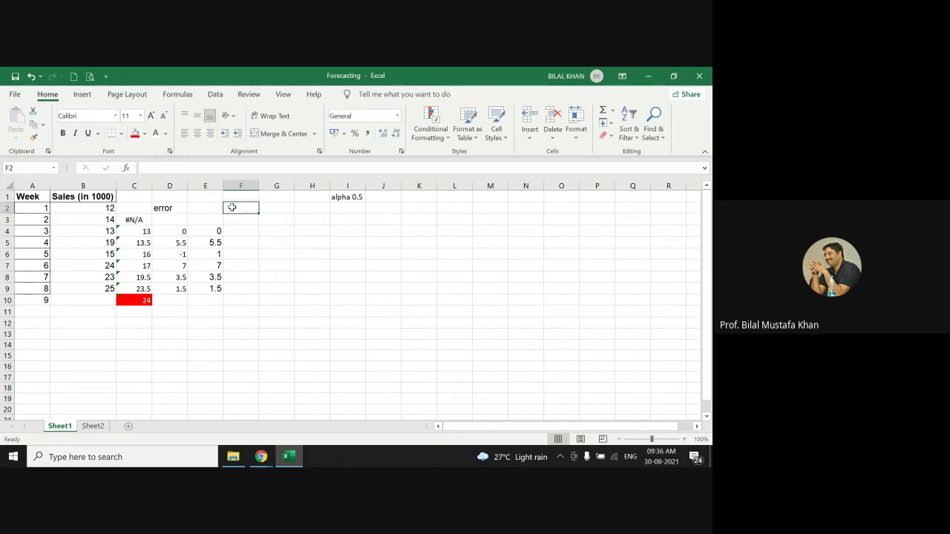
{"action": "type", "text": "Er"}
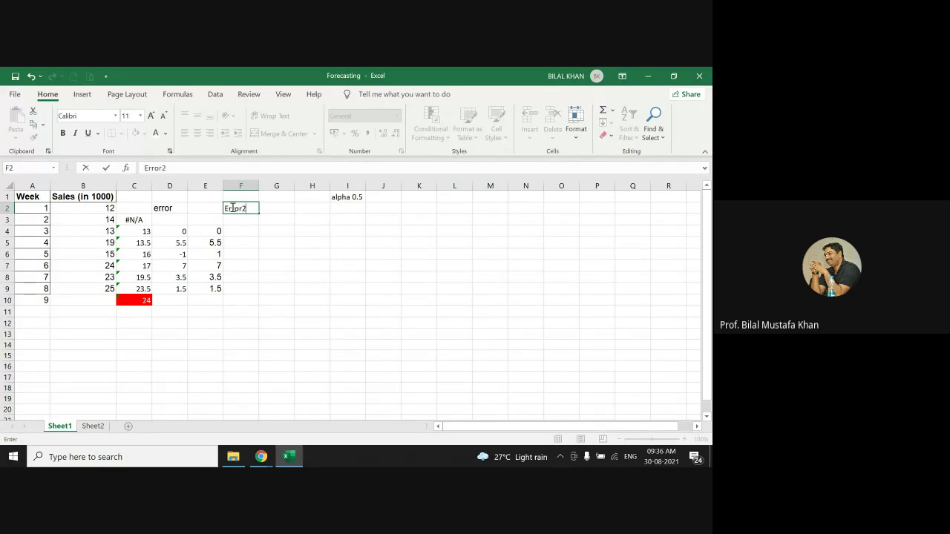
{"action": "type", "text": "ror2"}
Square the absolute error in F4 with =E4^2 and copy the formula down to F9
{"action": "left_click", "coordinate": [237, 234]}
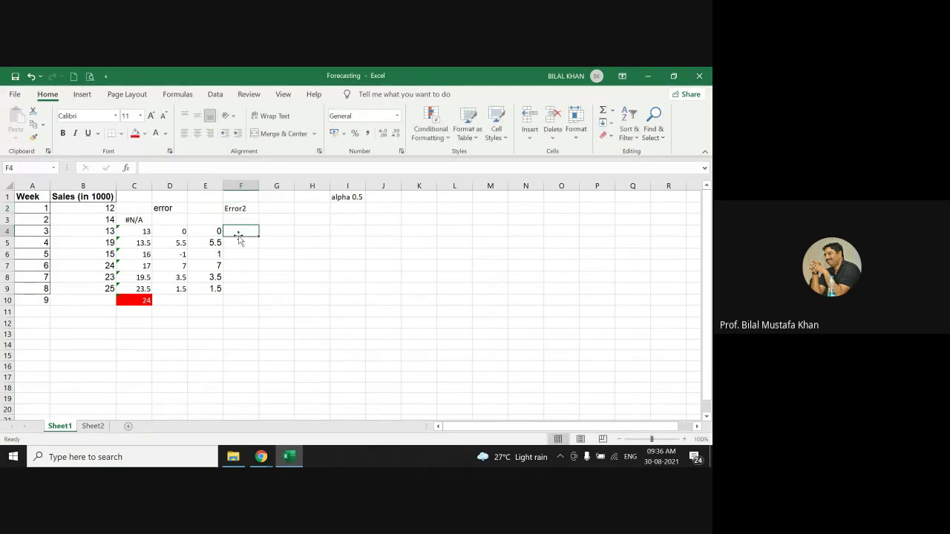
{"action": "type", "text": "="}
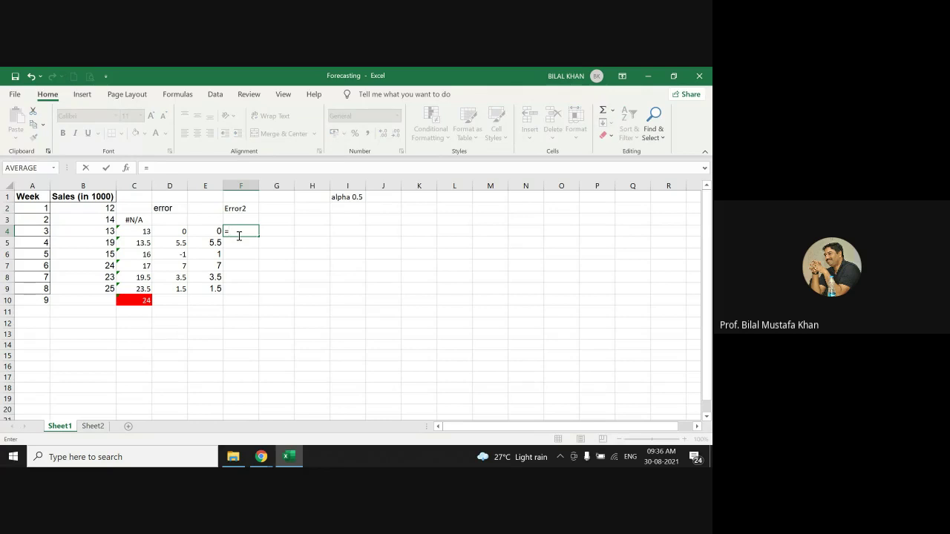
{"action": "left_click", "coordinate": [204, 230]}
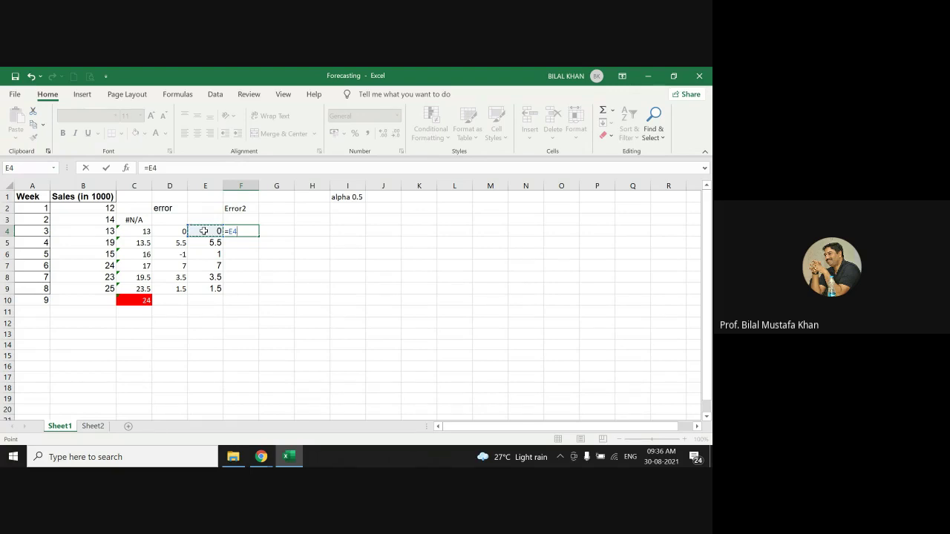
{"action": "type", "text": "^2"}
{"action": "key", "text": "Return"}
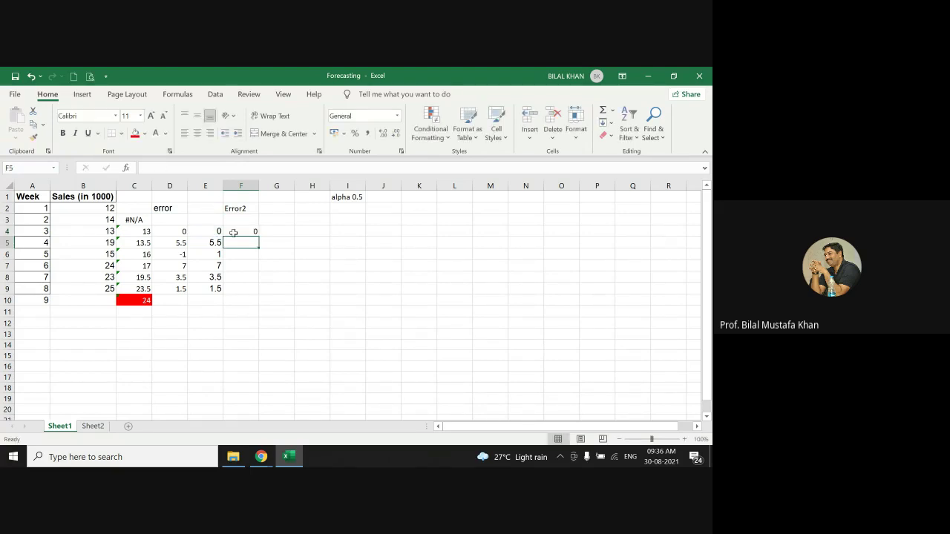
{"action": "left_click", "coordinate": [233, 233]}
{"action": "left_click_drag", "start_coordinate": [259, 235], "coordinate": [259, 294]}
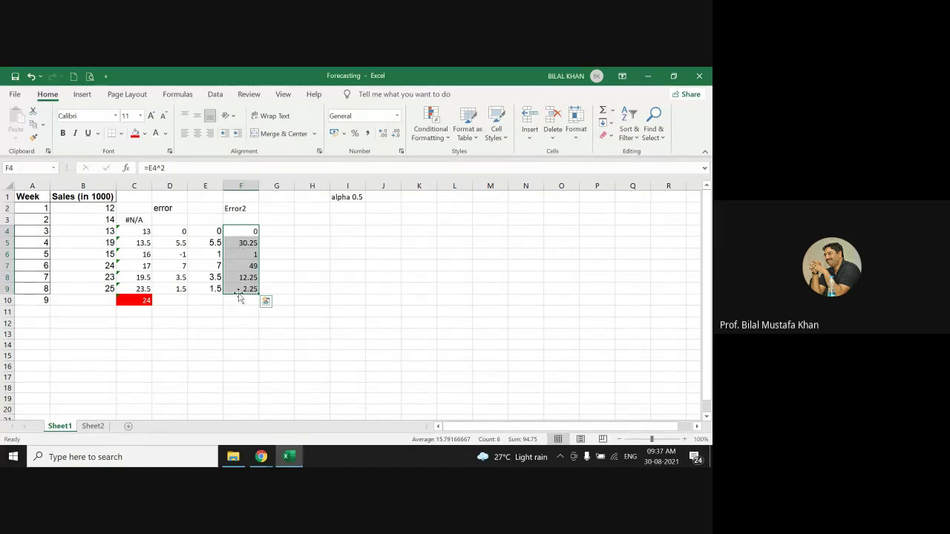
Label E12 as MSE and calculate the mean squared error in F12 with =SUM(F4:F9)/6
{"action": "left_click", "coordinate": [202, 322]}
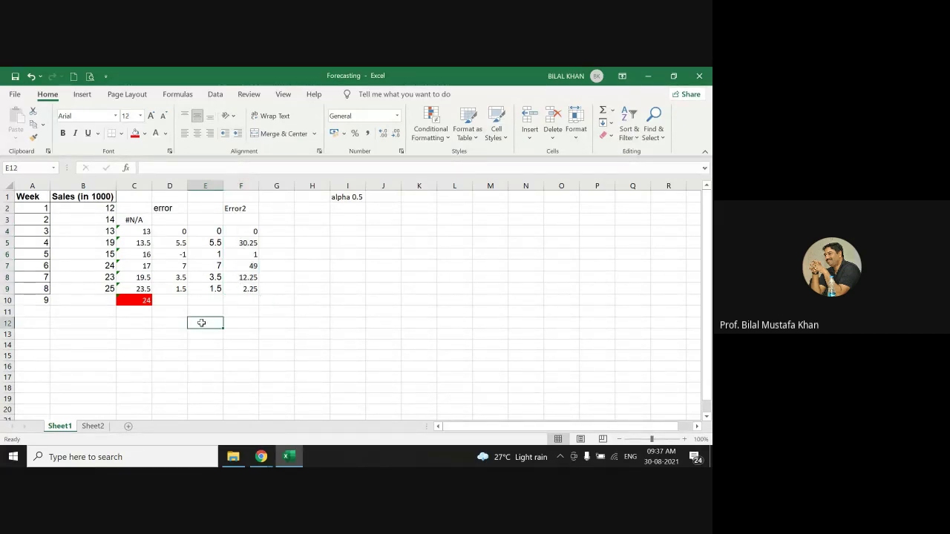
{"action": "type", "text": "MSE"}
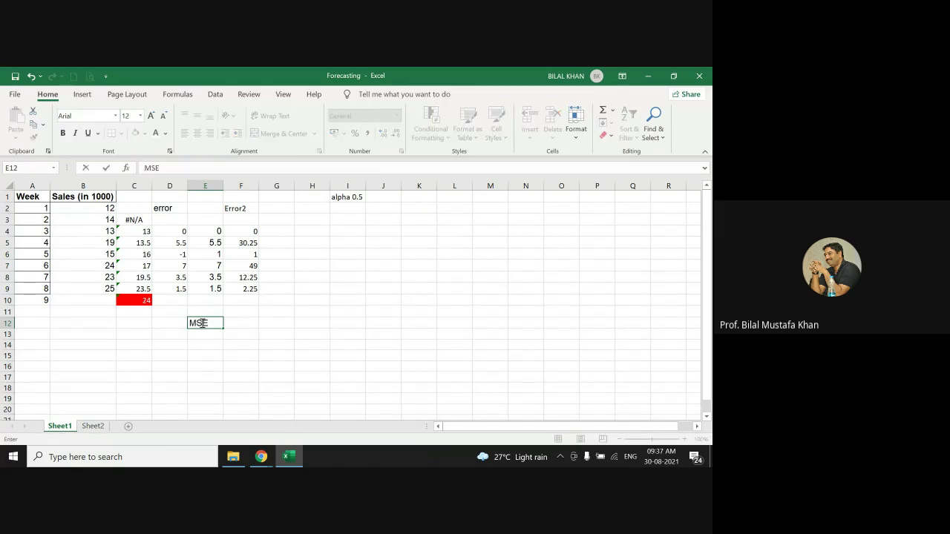
{"action": "left_click", "coordinate": [235, 327]}
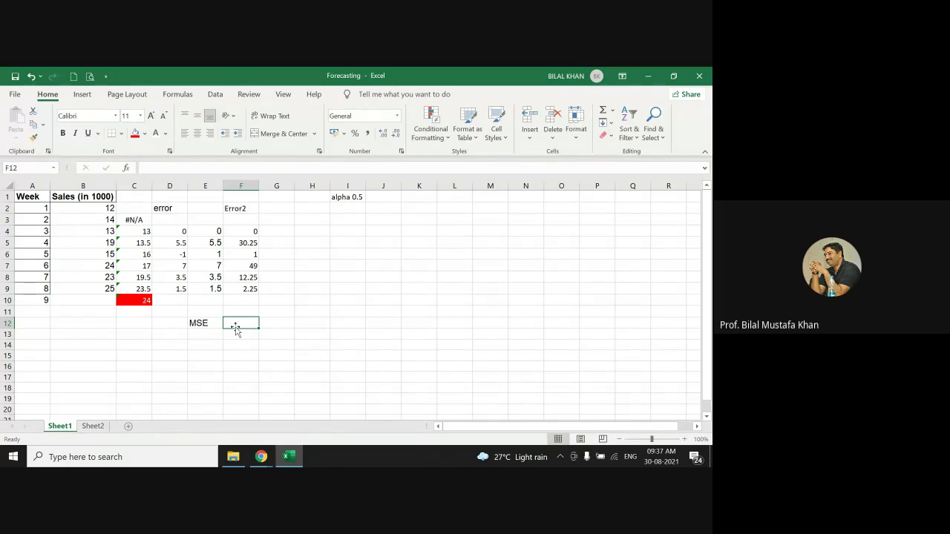
{"action": "type", "text": "="}
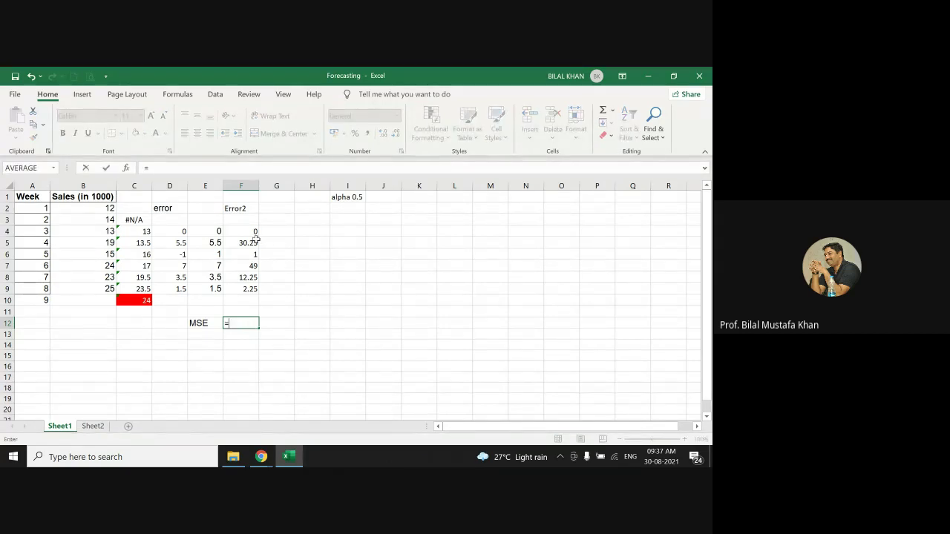
{"action": "type", "text": "sum"}
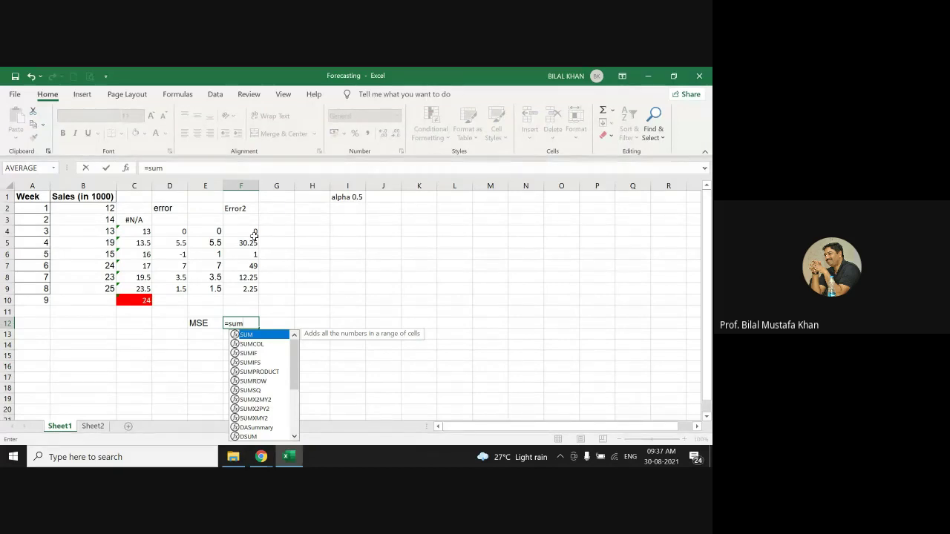
{"action": "type", "text": "("}
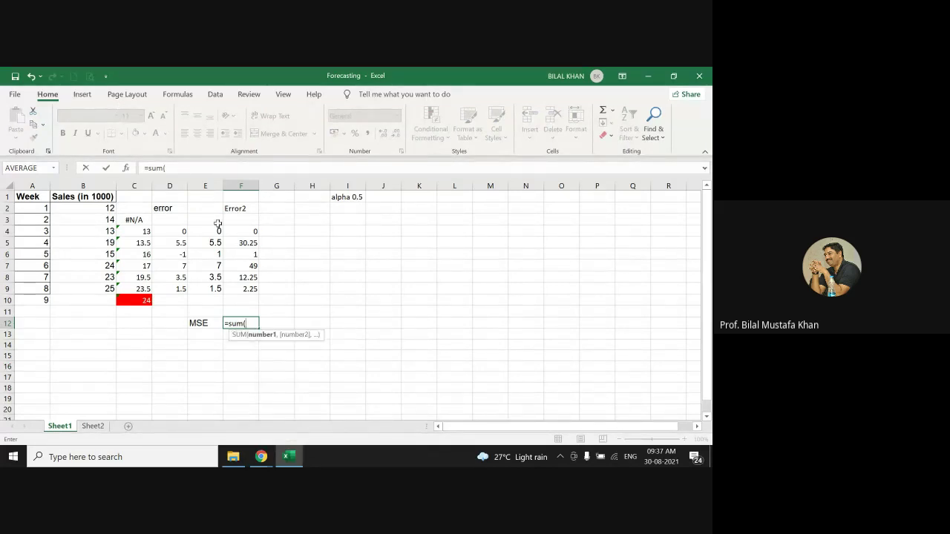
{"action": "left_click_drag", "start_coordinate": [234, 231], "coordinate": [239, 289]}
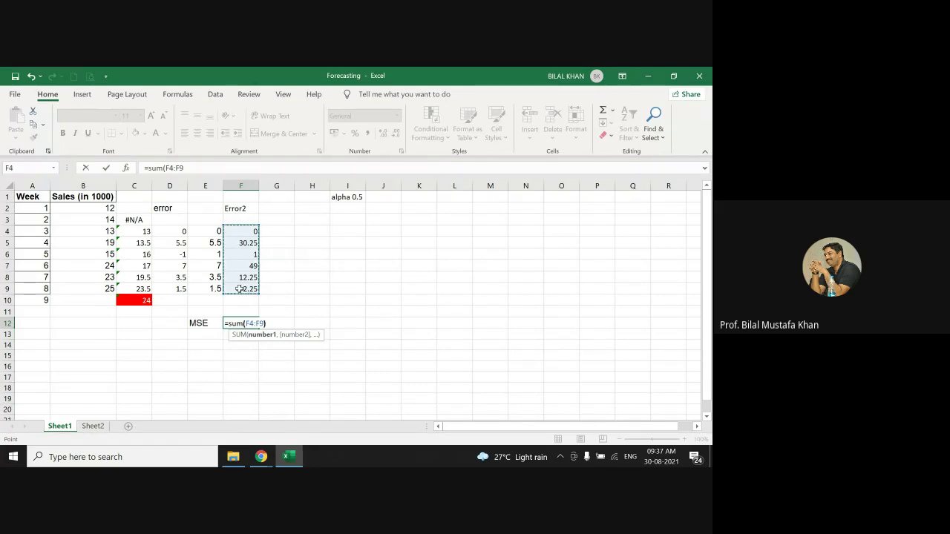
{"action": "type", "text": ")/6"}
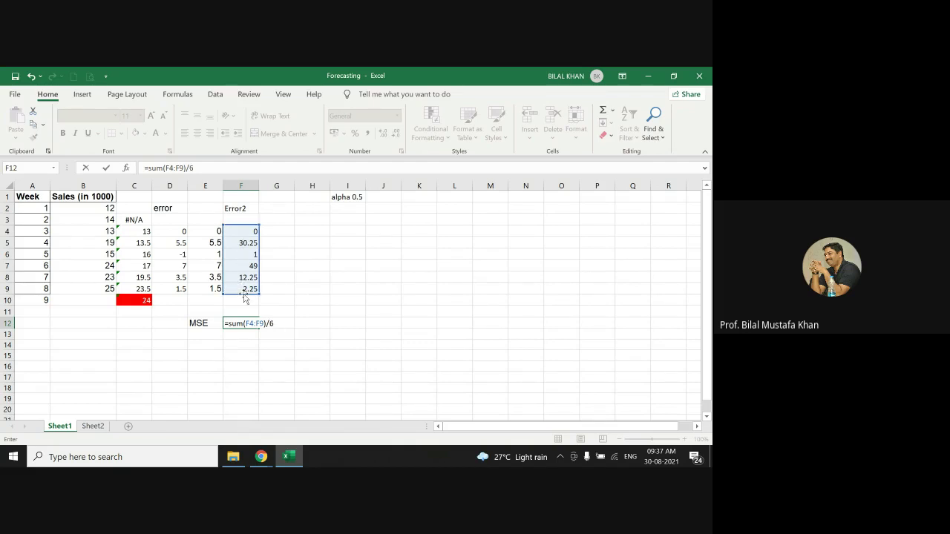
{"action": "key", "text": "Return"}
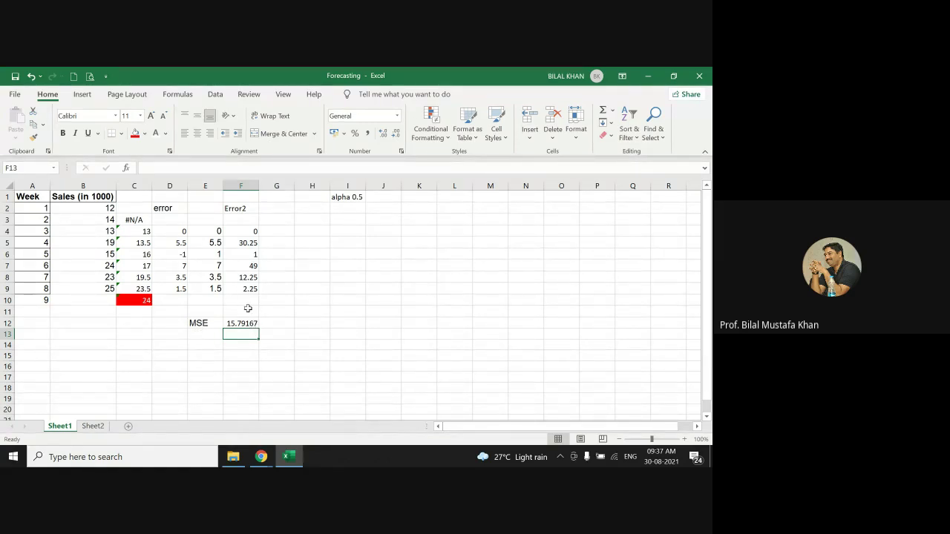
Label E13 as RMSE and calculate the root mean squared error in F13 with =SQRT(F12)
{"action": "left_click", "coordinate": [203, 335]}
{"action": "type", "text": "RMSE"}
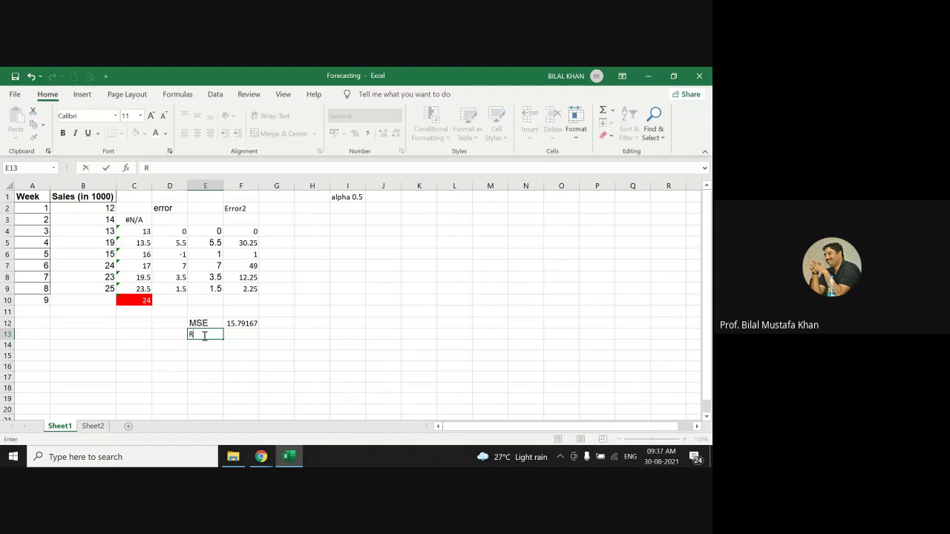
{"action": "left_click", "coordinate": [242, 332]}
{"action": "type", "text": "=sq"}
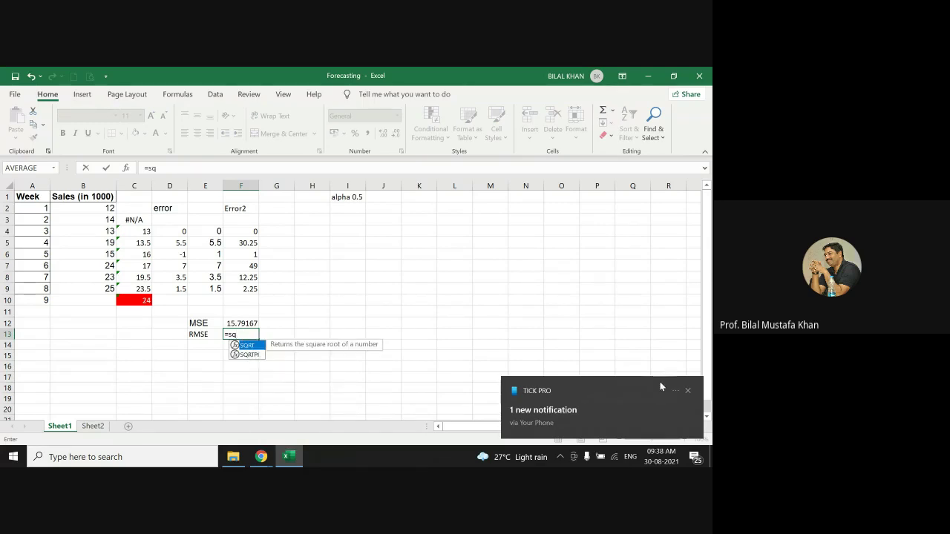
{"action": "left_click", "coordinate": [687, 390]}
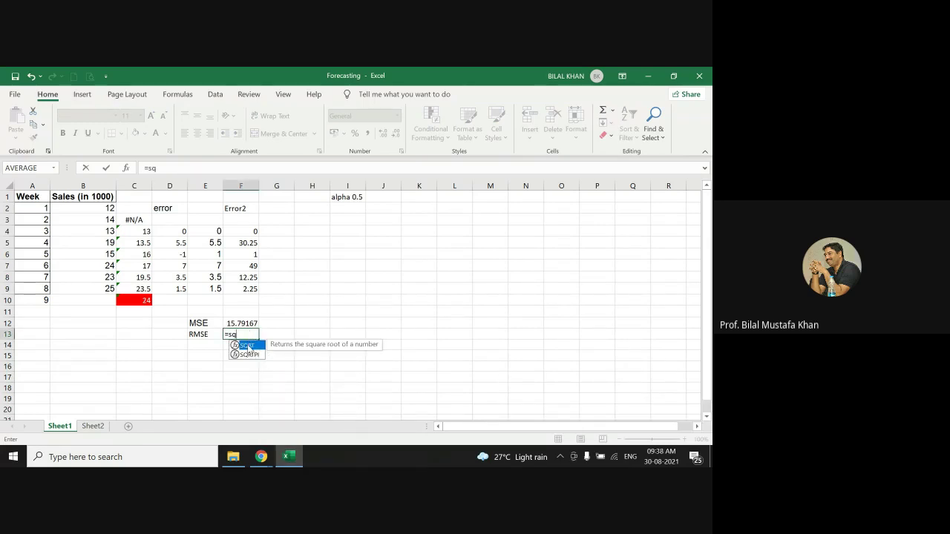
{"action": "double_click", "coordinate": [248, 346]}
{"action": "left_click", "coordinate": [235, 324]}
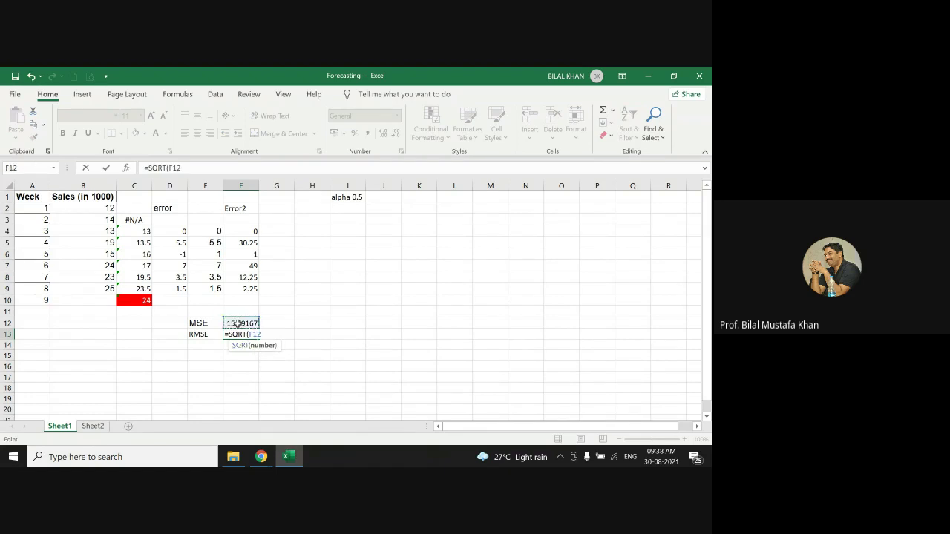
{"action": "key", "text": "Return"}
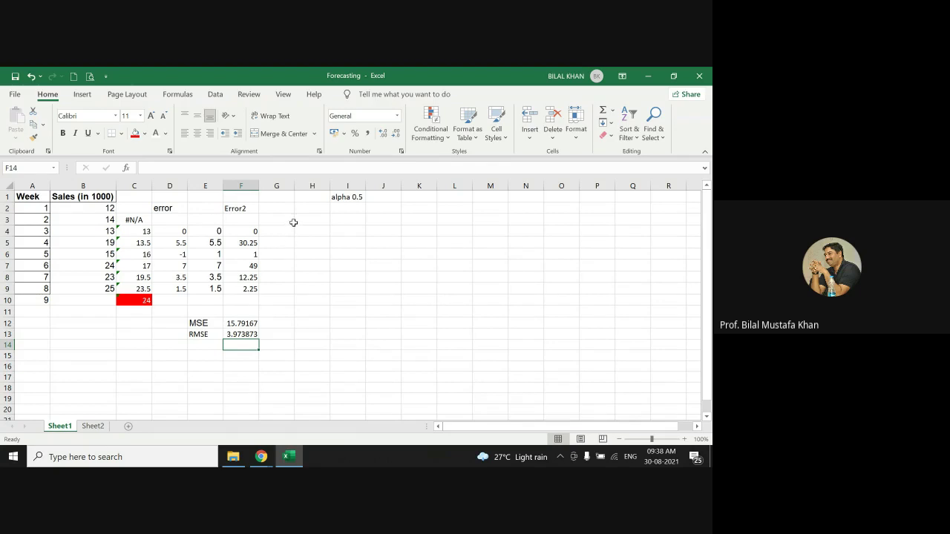
Enter the label MAPE in I13
{"action": "left_click", "coordinate": [351, 334]}
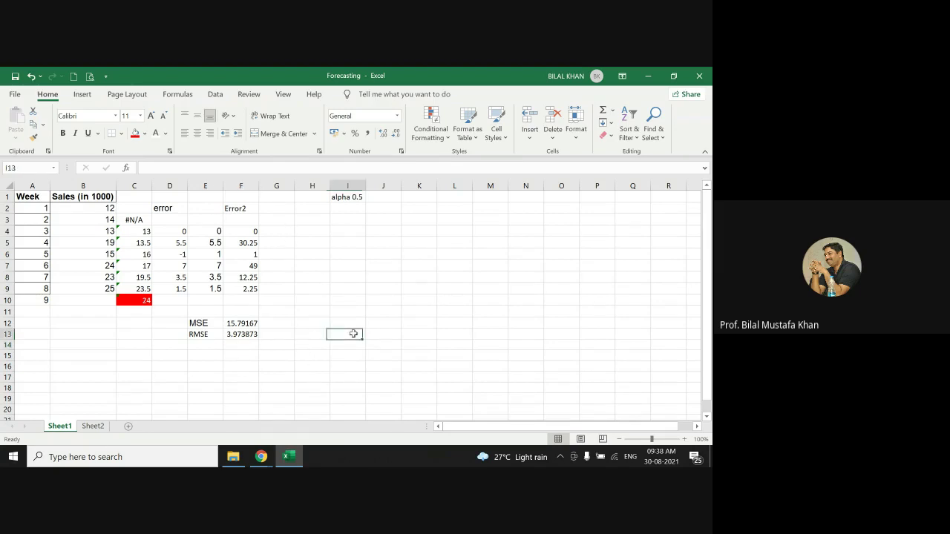
{"action": "type", "text": "MAPE"}
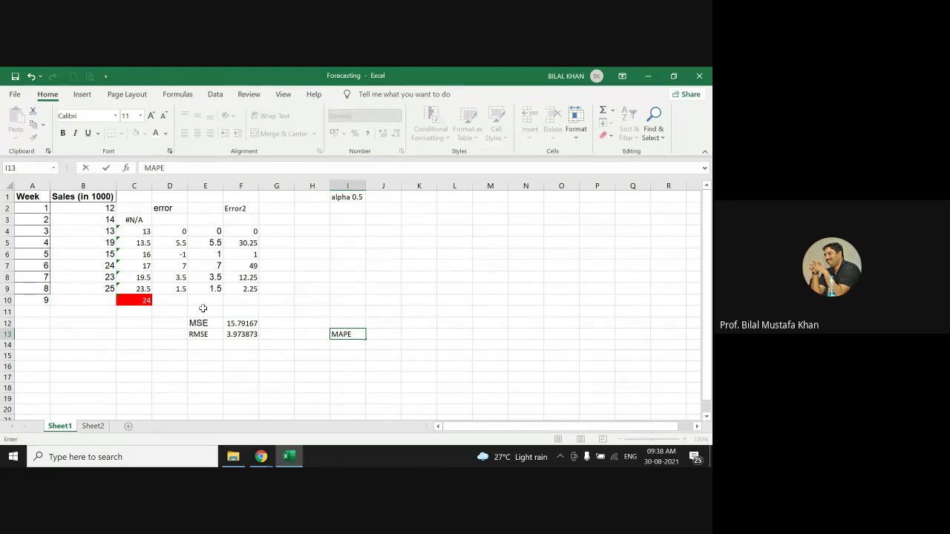
Calculate the absolute percentage error in G4 with =E4/B4*100 and copy the formula down to G9
{"action": "left_click", "coordinate": [271, 232]}
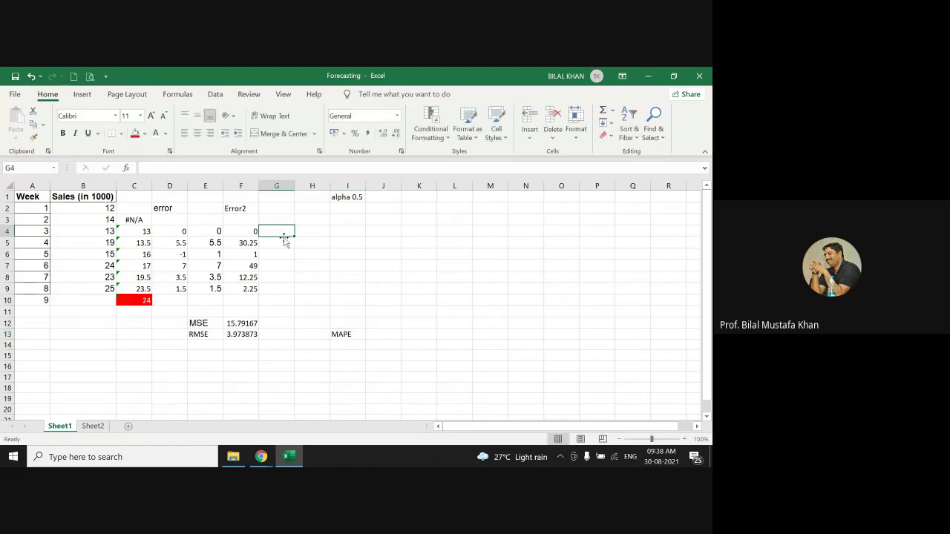
{"action": "type", "text": "="}
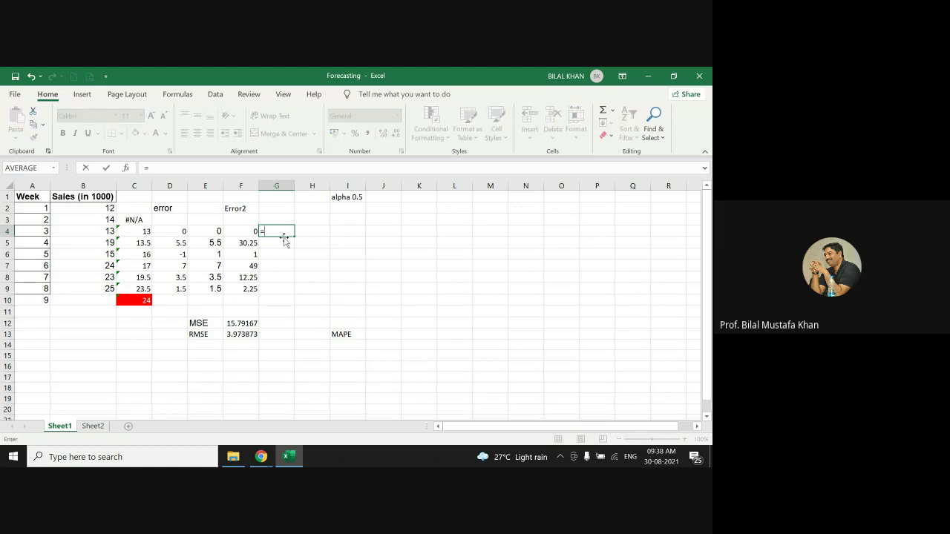
{"action": "left_click", "coordinate": [209, 232]}
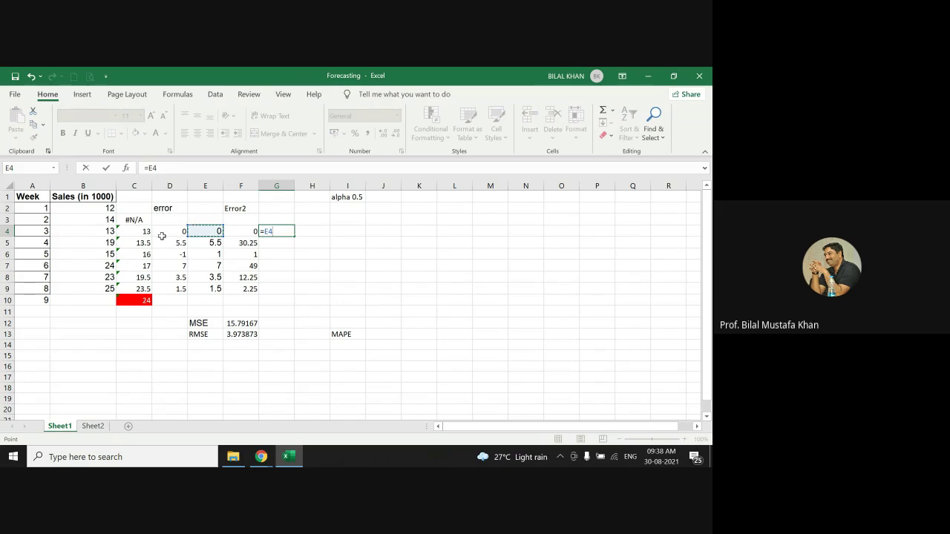
{"action": "type", "text": "/"}
{"action": "left_click", "coordinate": [101, 232]}
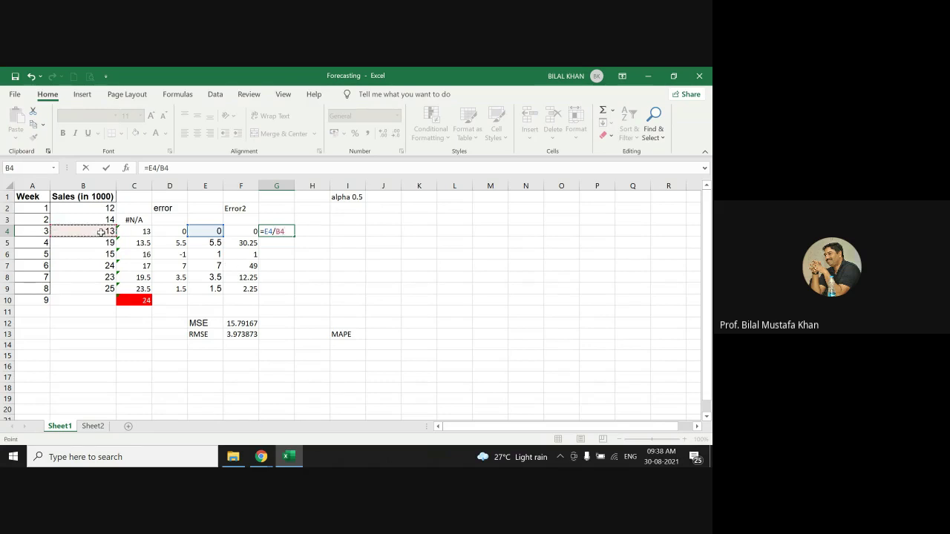
{"action": "type", "text": "*100"}
{"action": "key", "text": "Return"}
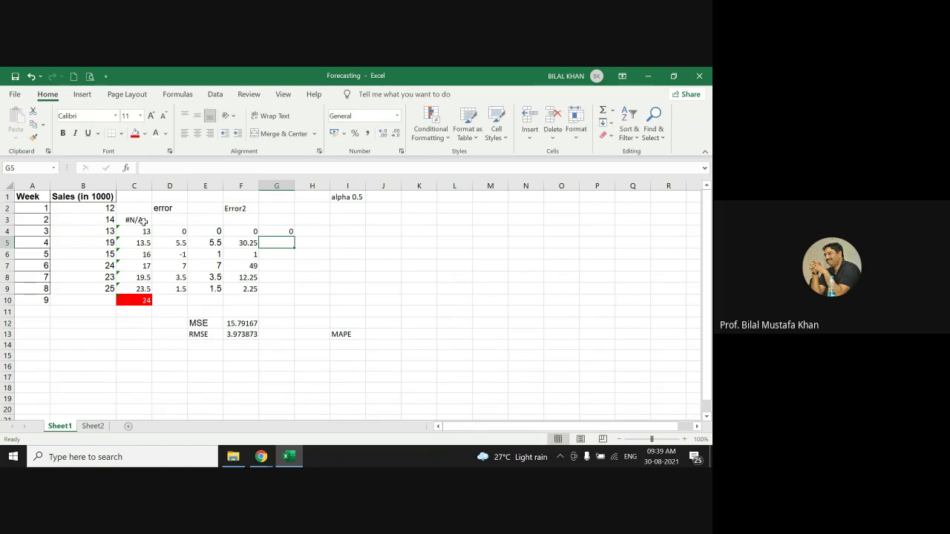
{"action": "left_click", "coordinate": [280, 231]}
{"action": "left_click_drag", "start_coordinate": [294, 236], "coordinate": [294, 291]}
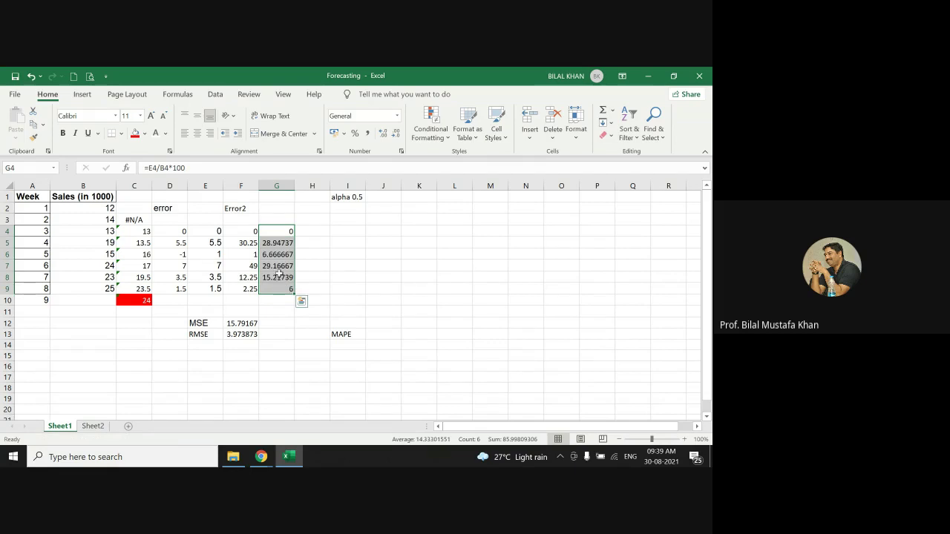
Try to sum the percentage errors G4:G9 in G13
{"action": "left_click", "coordinate": [278, 332]}
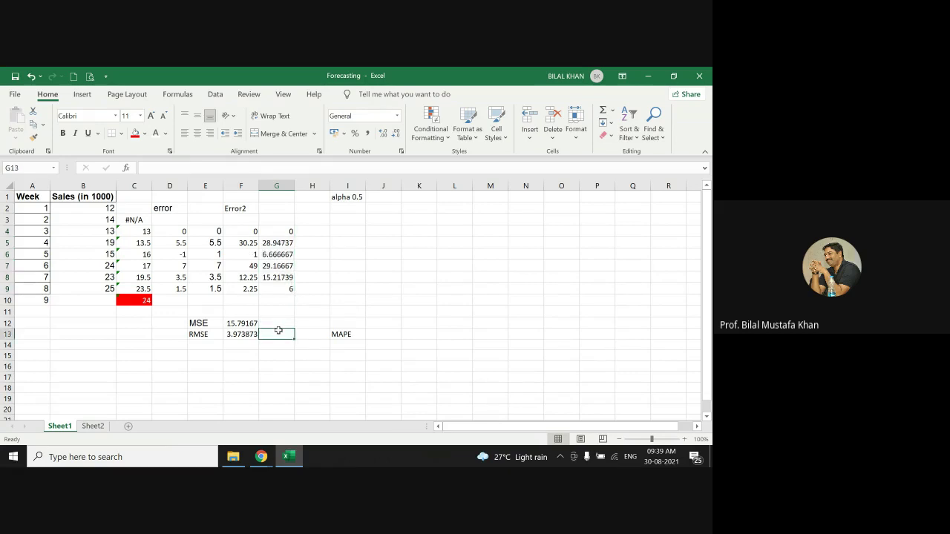
{"action": "type", "text": "="}
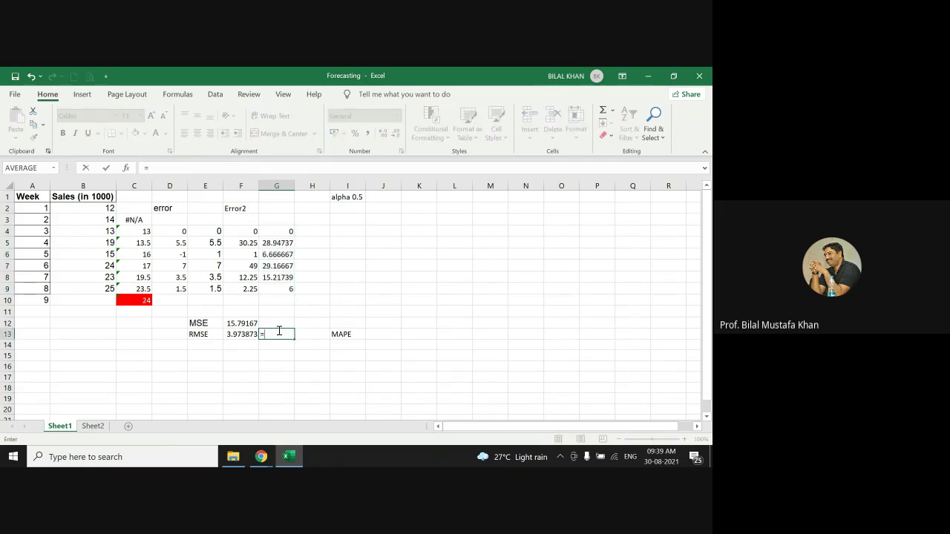
{"action": "type", "text": "sum"}
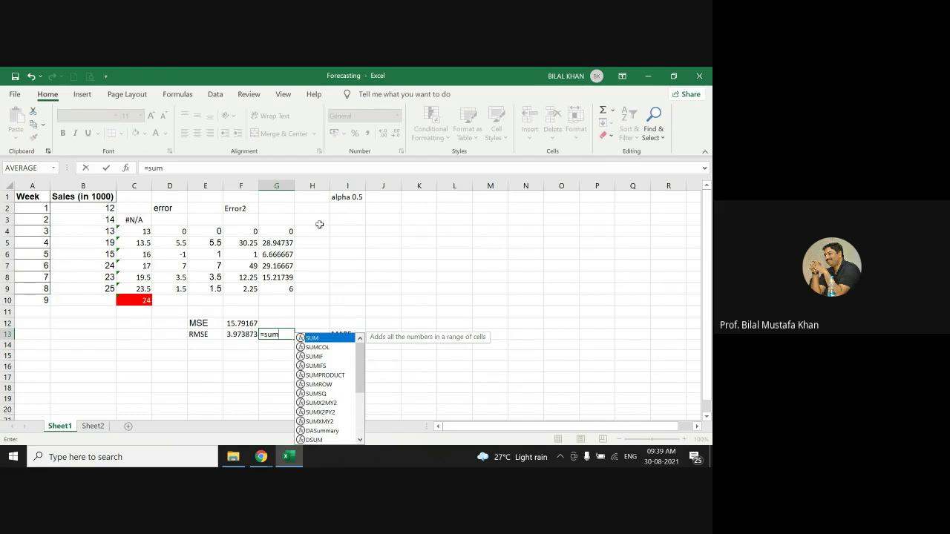
{"action": "left_click_drag", "start_coordinate": [287, 231], "coordinate": [286, 290]}
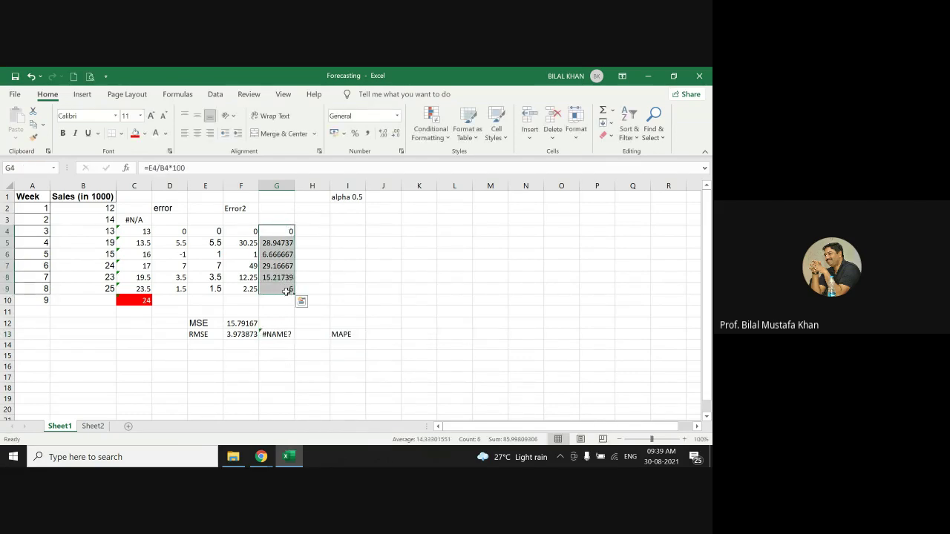
{"action": "key", "text": "BackSpace"}
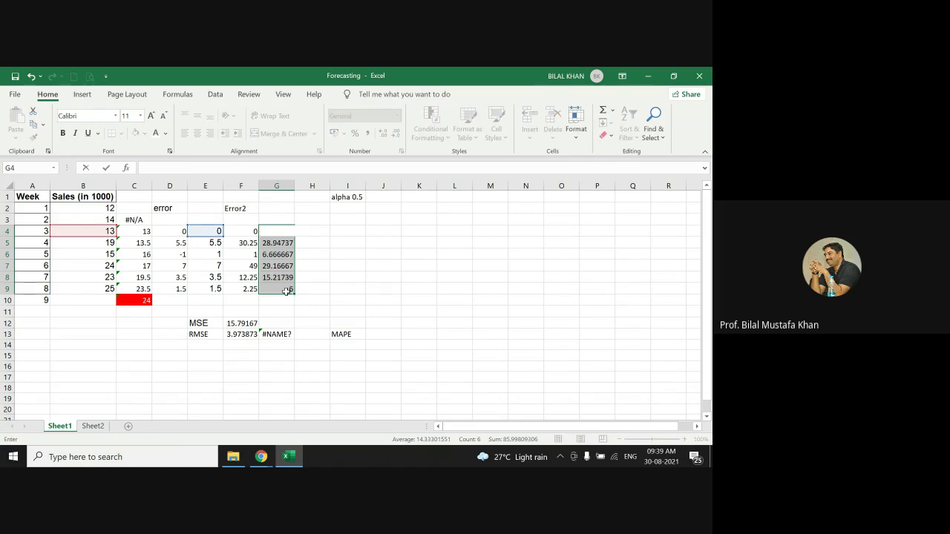
{"action": "key", "text": "ctrl+z"}
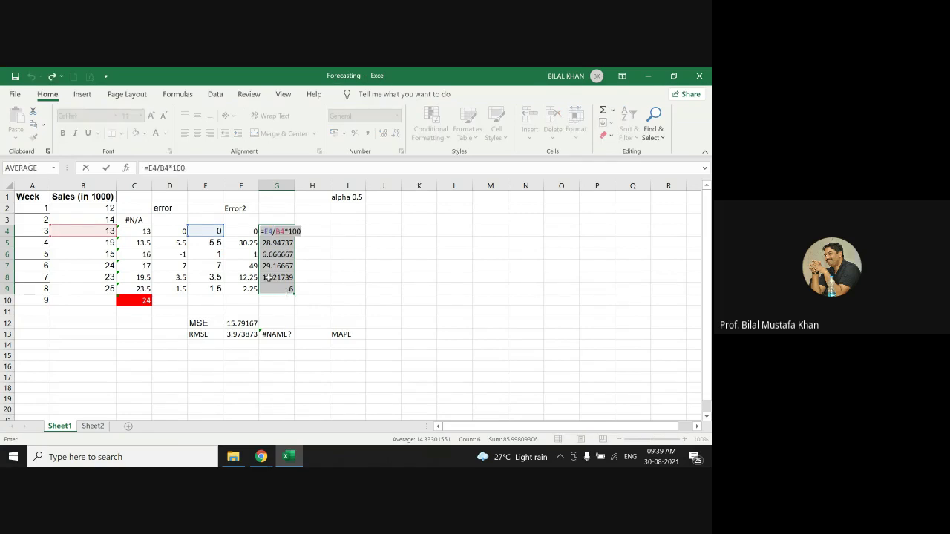
{"action": "left_click", "coordinate": [280, 335]}
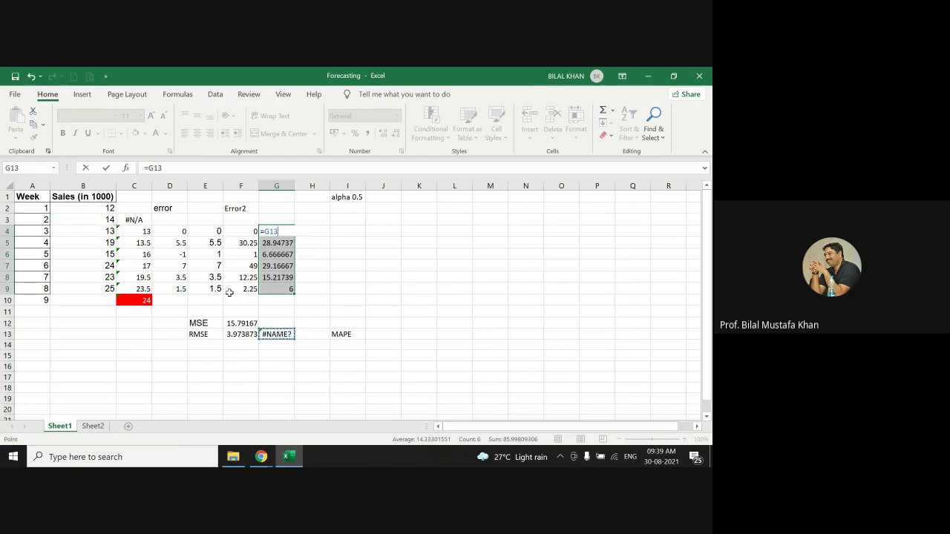
{"action": "left_click", "coordinate": [179, 169]}
{"action": "key", "text": "BackSpace"}
{"action": "key", "text": "BackSpace"}
{"action": "key", "text": "BackSpace"}
{"action": "type", "text": "sum"}
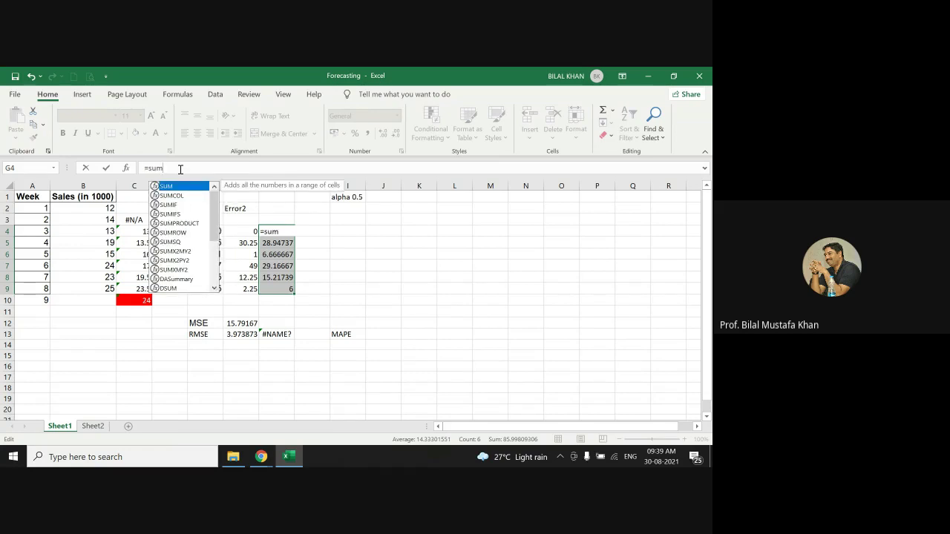
{"action": "type", "text": "("}
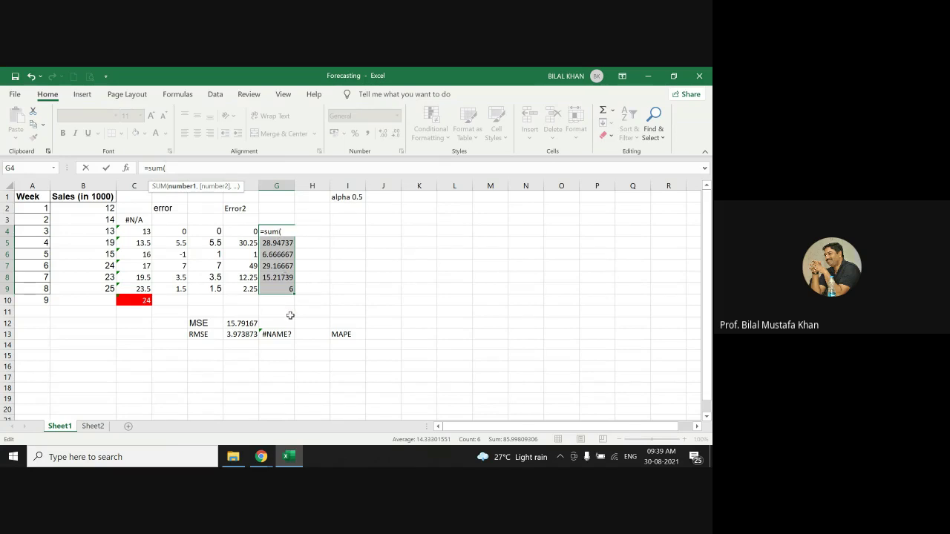
{"action": "left_click", "coordinate": [332, 245]}
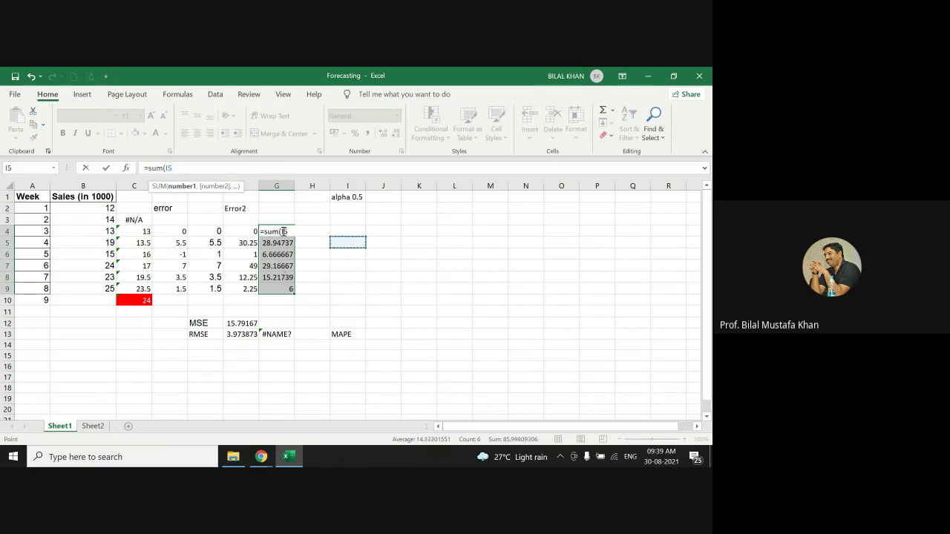
{"action": "key", "text": "BackSpace"}
{"action": "key", "text": "BackSpace"}
{"action": "key", "text": "BackSpace"}
{"action": "key", "text": "BackSpace"}
{"action": "key", "text": "BackSpace"}
{"action": "key", "text": "BackSpace"}
{"action": "key", "text": "BackSpace"}
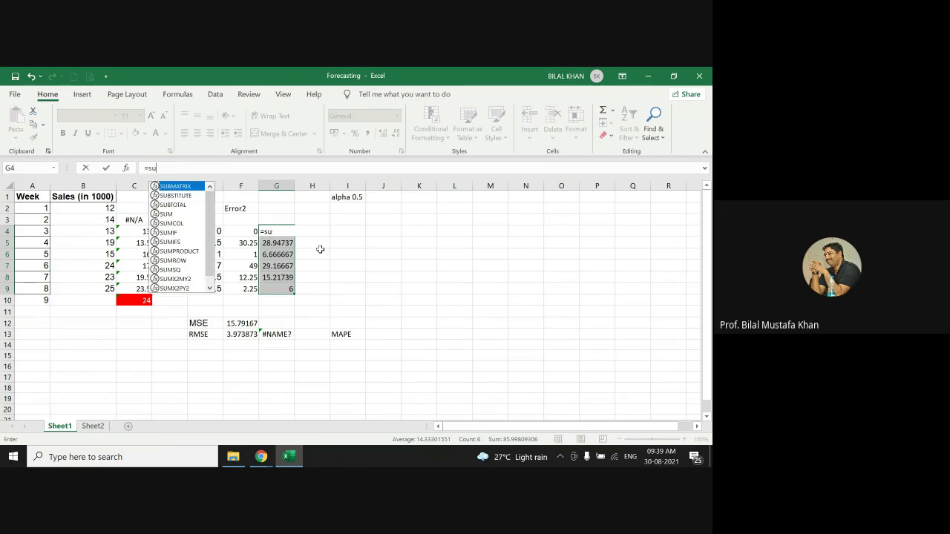
{"action": "left_click", "coordinate": [322, 234]}
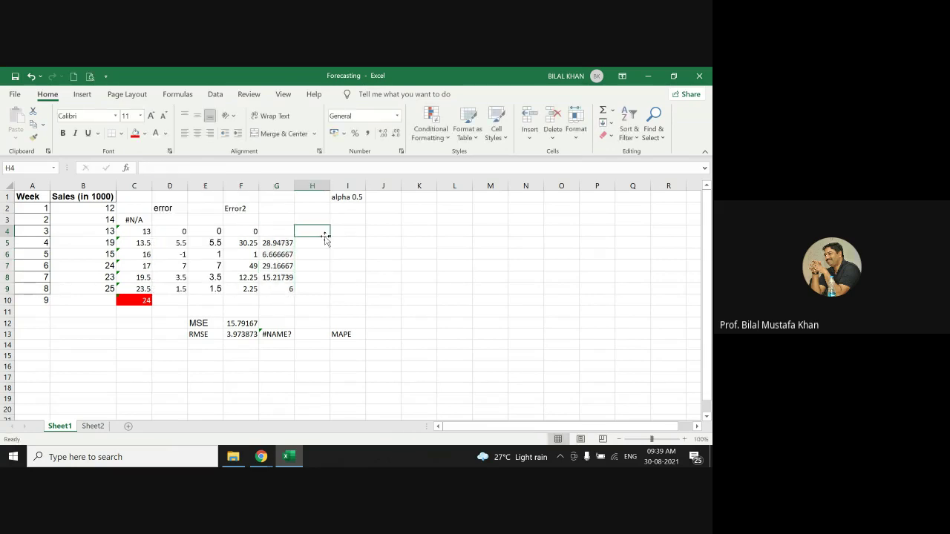
Enter 0 in G4 as the week 3 percentage error
{"action": "left_click", "coordinate": [278, 231]}
{"action": "type", "text": "0"}
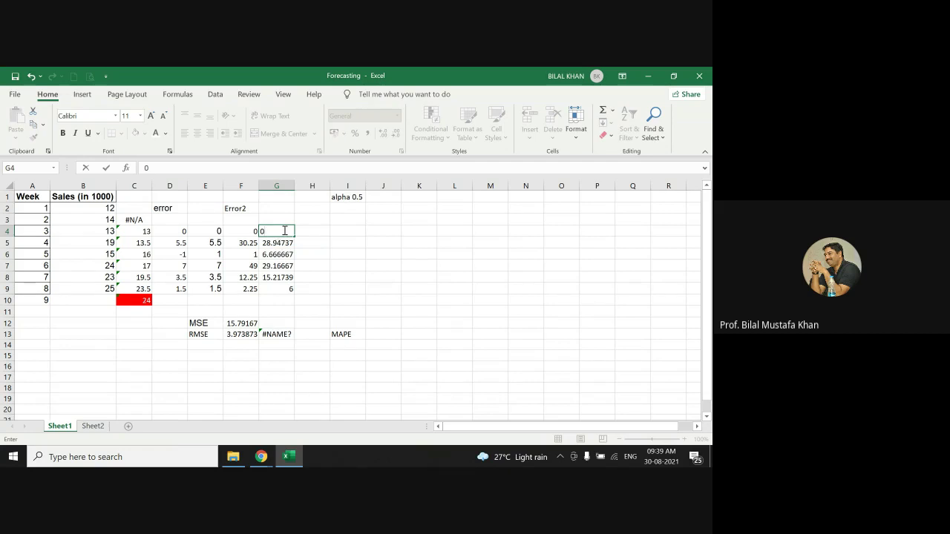
Clear the sum in G13 and enter =E4/B4*100 in G4 for the week 3 percentage error
{"action": "left_click", "coordinate": [273, 334]}
{"action": "key", "text": "BackSpace"}
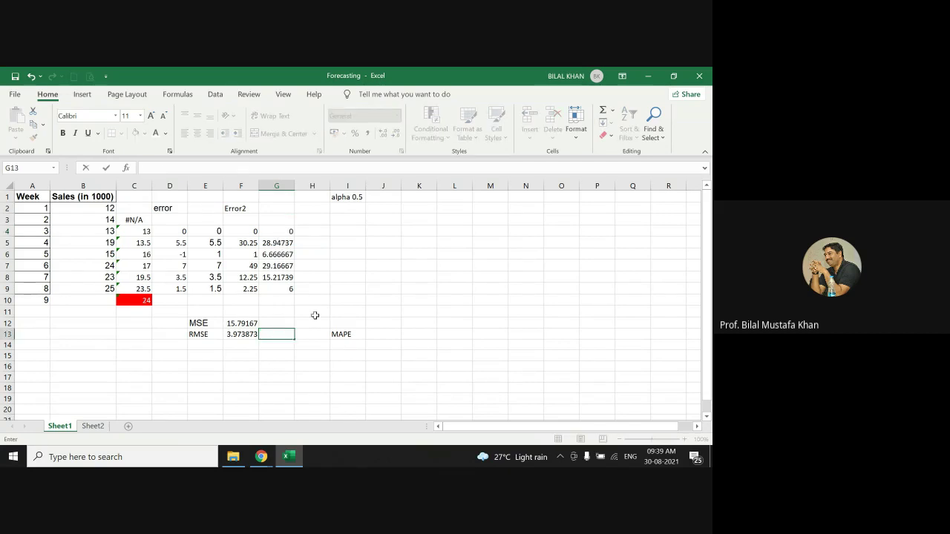
{"action": "left_click", "coordinate": [286, 232]}
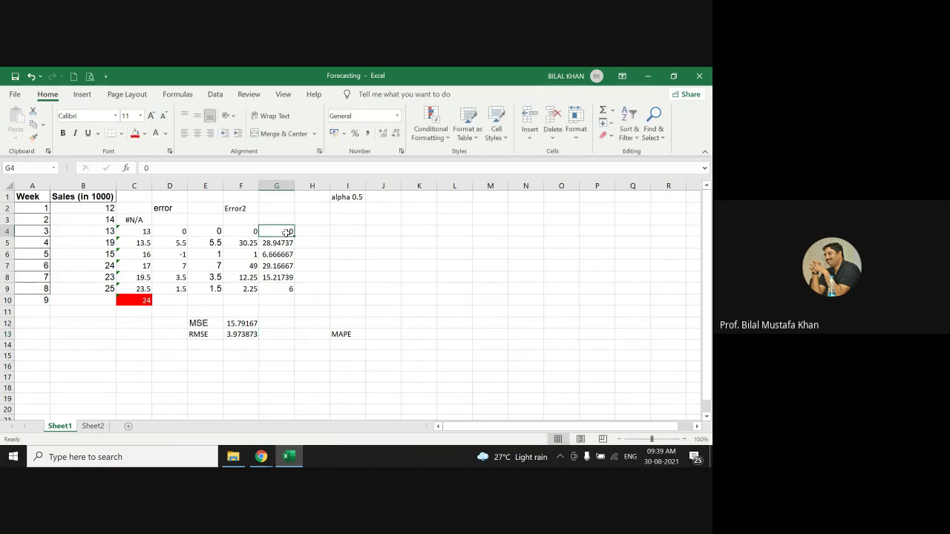
{"action": "key", "text": "BackSpace"}
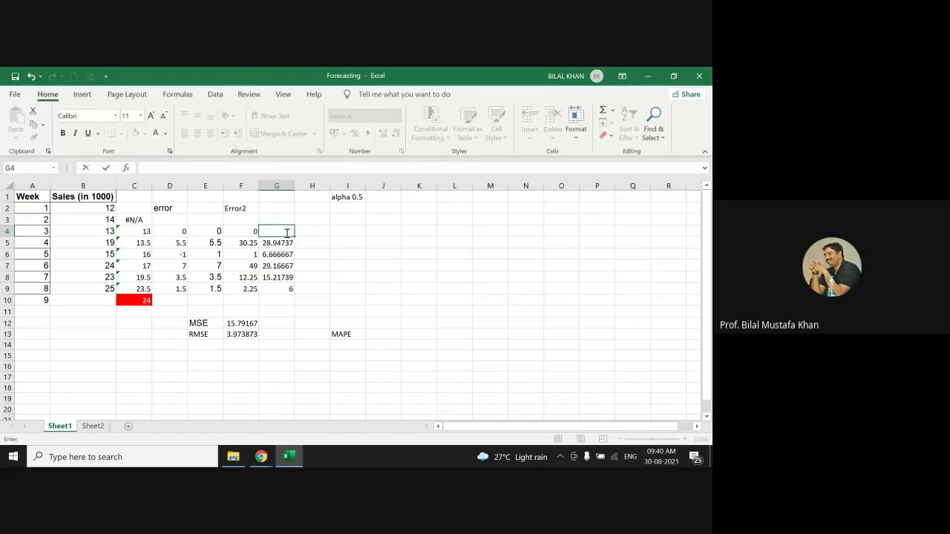
{"action": "type", "text": "="}
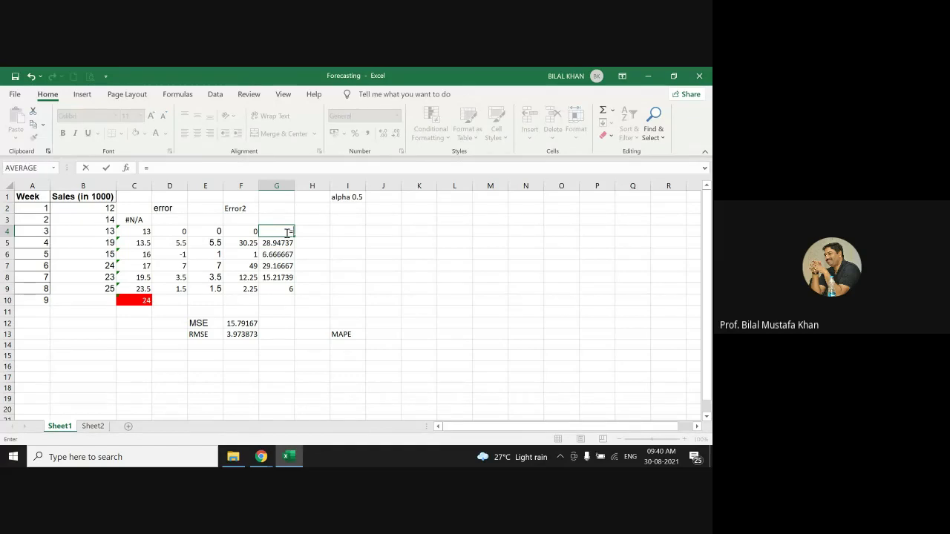
{"action": "left_click", "coordinate": [199, 231]}
{"action": "type", "text": "/"}
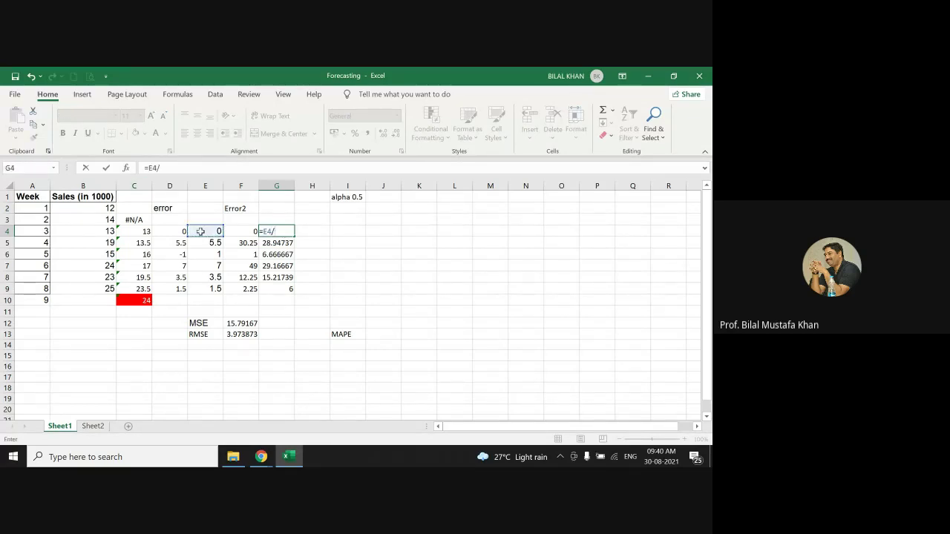
{"action": "left_click", "coordinate": [109, 231]}
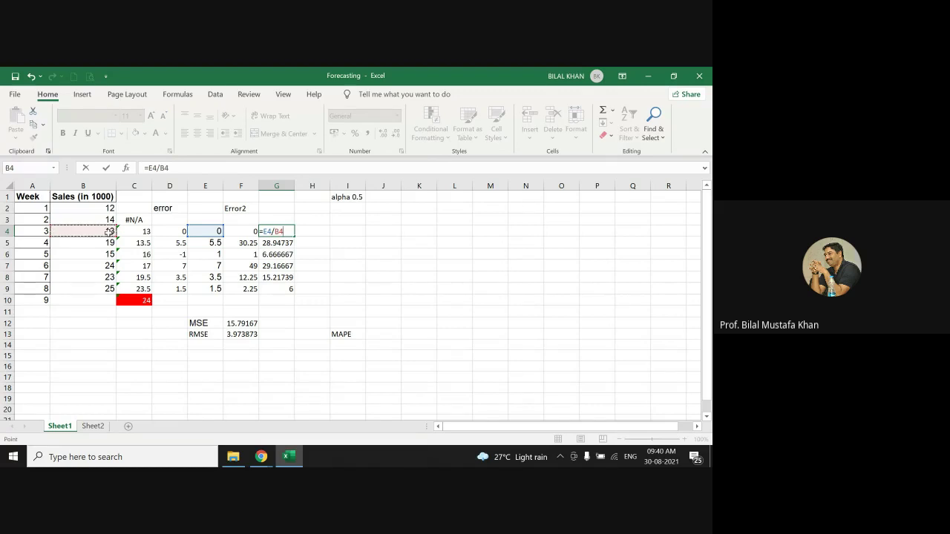
{"action": "type", "text": "*100"}
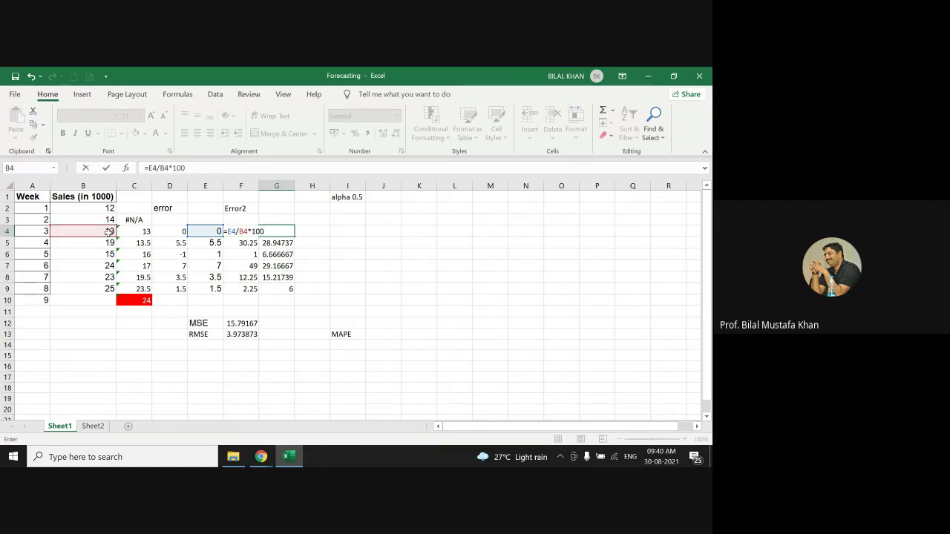
{"action": "left_click", "coordinate": [367, 231]}
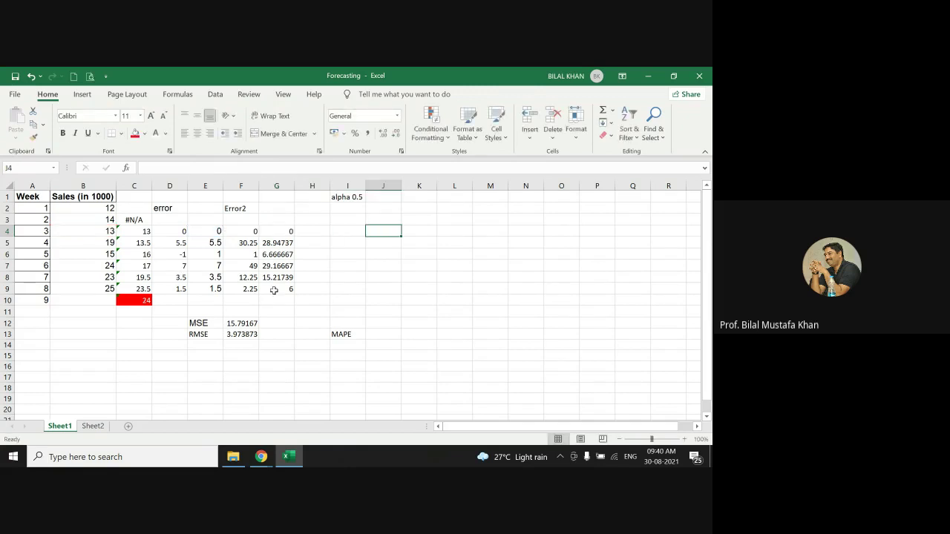
Sum the percentage errors in G13 with =SUM(G4:G9)
{"action": "left_click", "coordinate": [279, 331]}
{"action": "type", "text": "="}
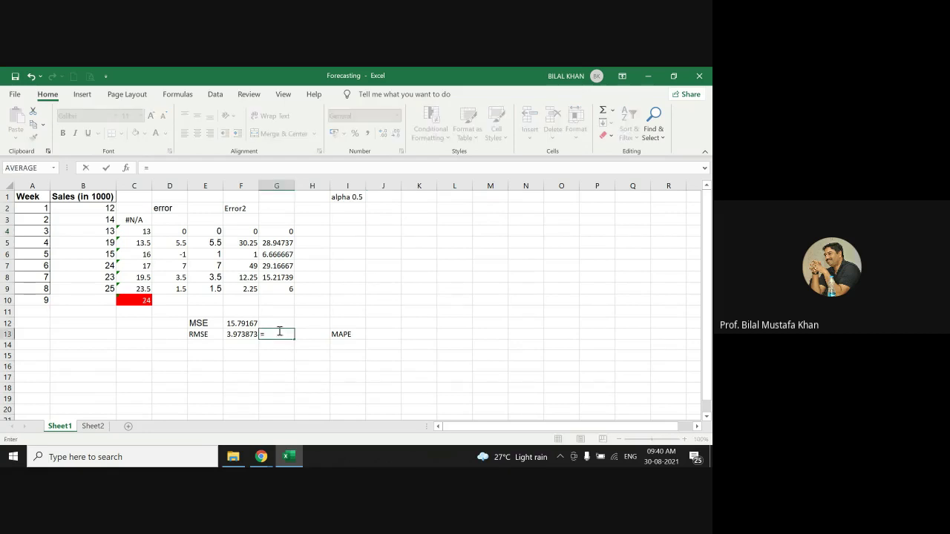
{"action": "type", "text": "sum"}
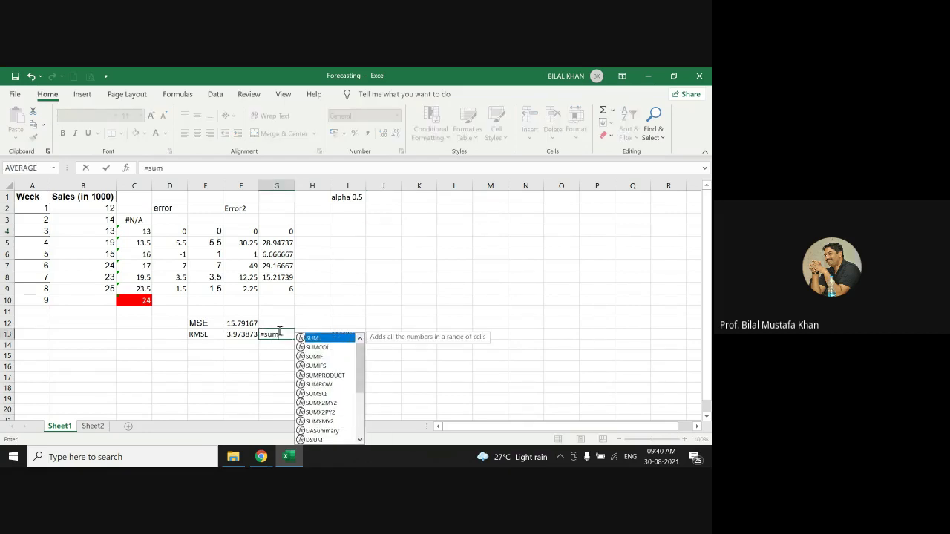
{"action": "type", "text": "("}
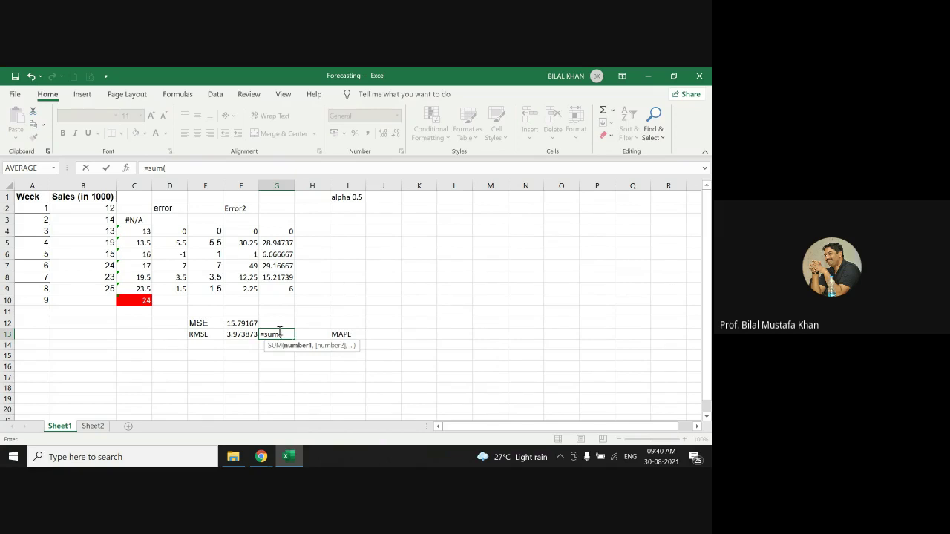
{"action": "left_click_drag", "start_coordinate": [287, 233], "coordinate": [285, 288]}
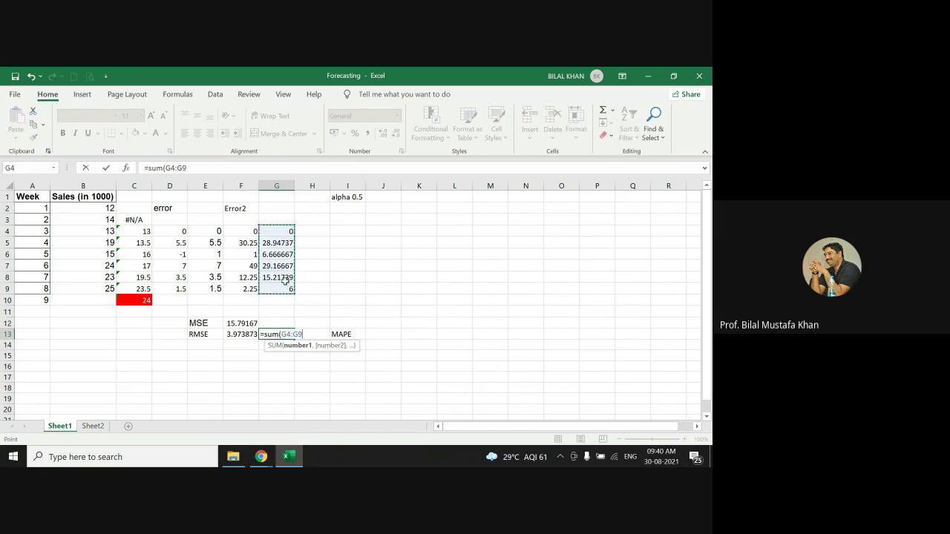
{"action": "type", "text": ")"}
{"action": "key", "text": "Return"}
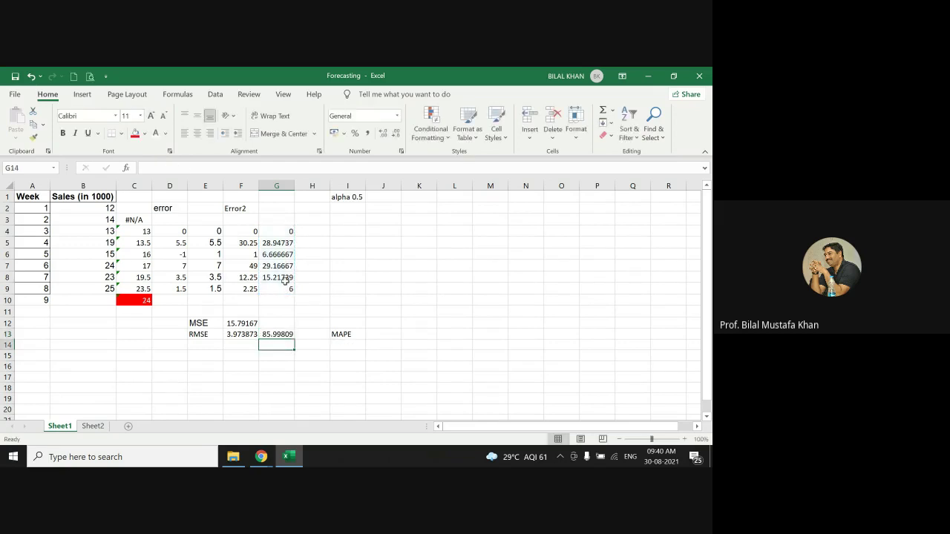
Enter the heading APE in G2 above the percentage errors
{"action": "left_click", "coordinate": [277, 209]}
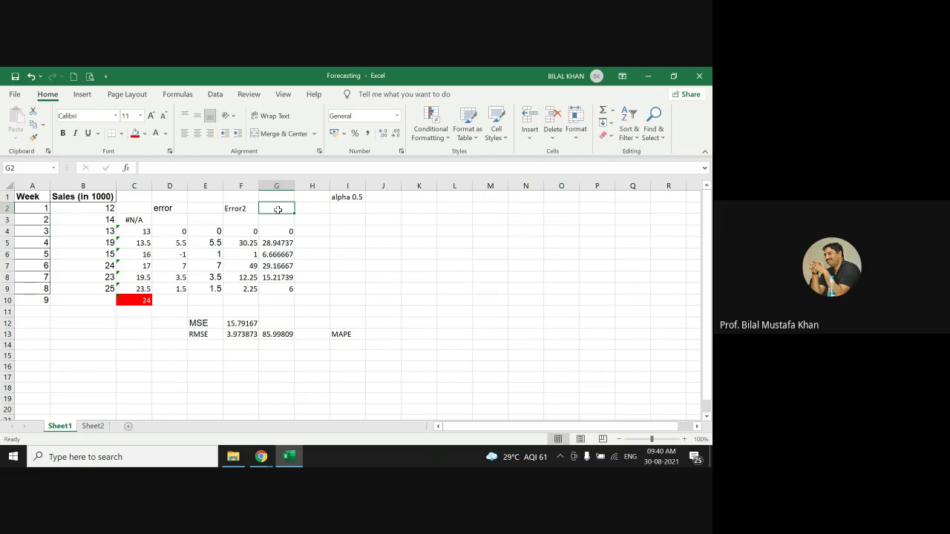
{"action": "type", "text": "A"}
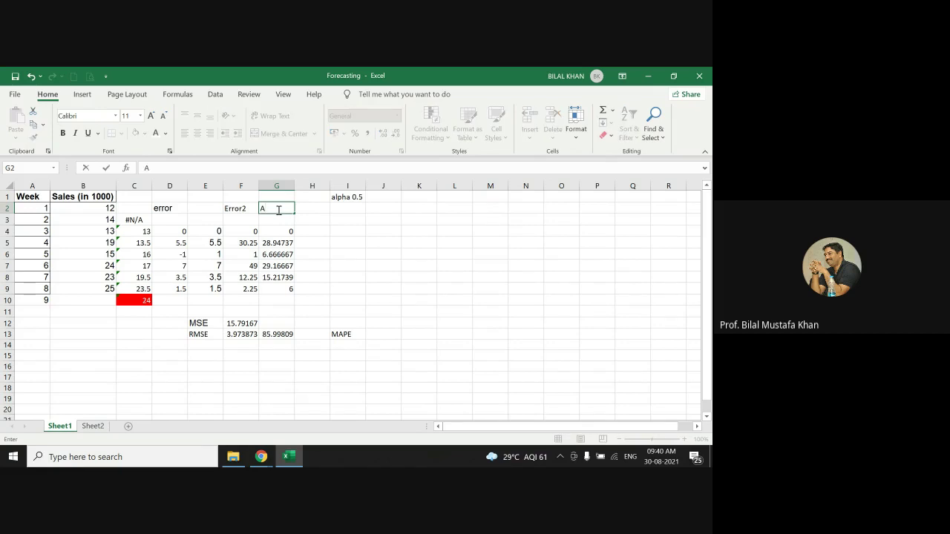
{"action": "type", "text": "PE"}
{"action": "left_click", "coordinate": [273, 336]}
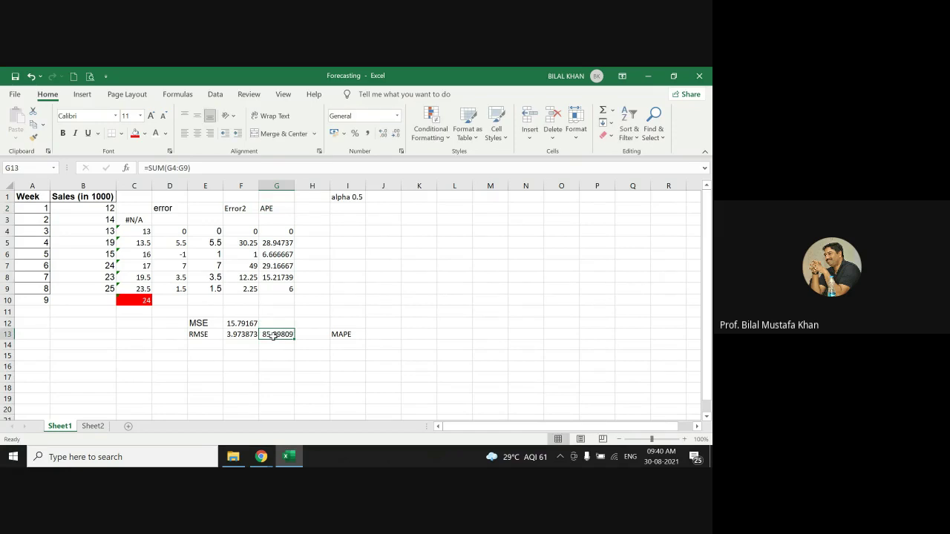
Review the percentage error formulas in G4:G8 and their sum in G13
{"action": "left_click", "coordinate": [273, 233]}
{"action": "left_click", "coordinate": [275, 244]}
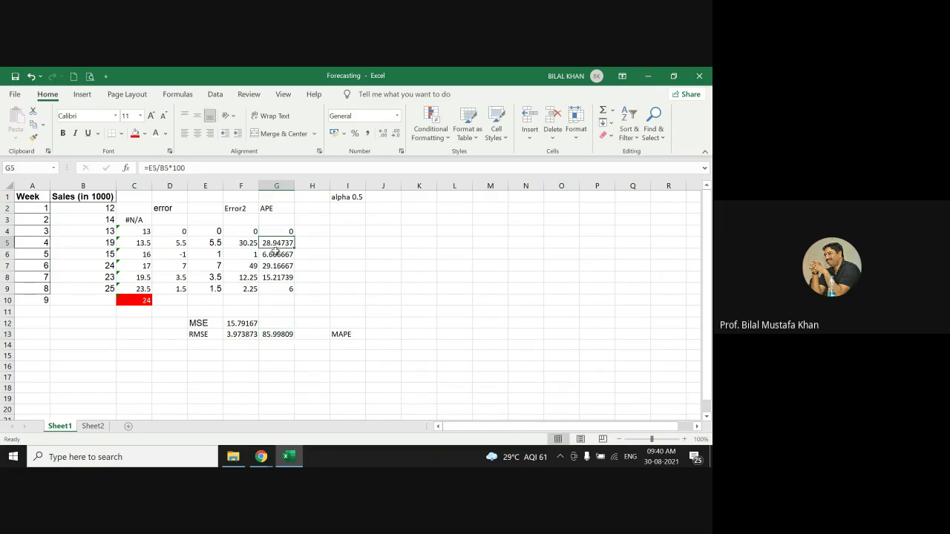
{"action": "left_click", "coordinate": [276, 255]}
{"action": "left_click", "coordinate": [275, 265]}
{"action": "left_click", "coordinate": [275, 276]}
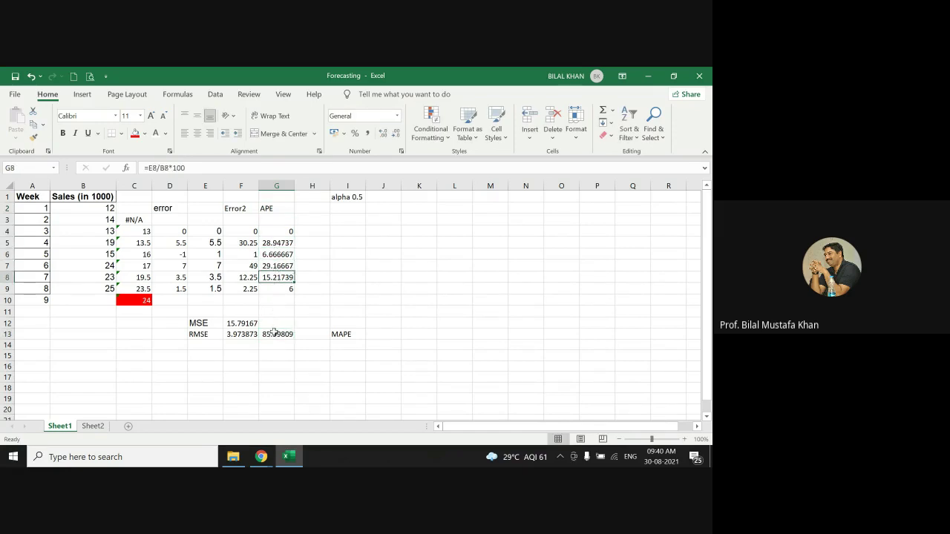
{"action": "left_click", "coordinate": [274, 334]}
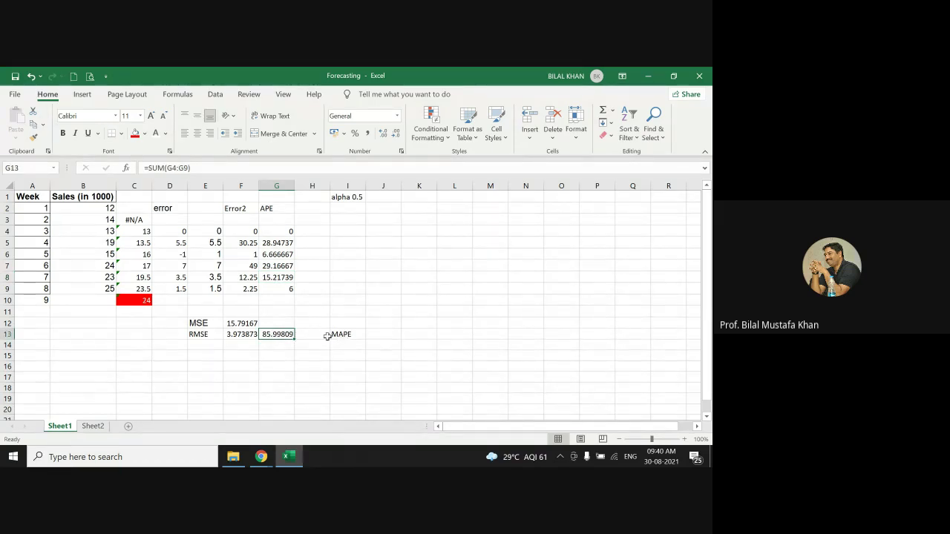
Calculate the MAPE in H13 by dividing the summed percentage errors by six with =G13/6
{"action": "left_click", "coordinate": [312, 336]}
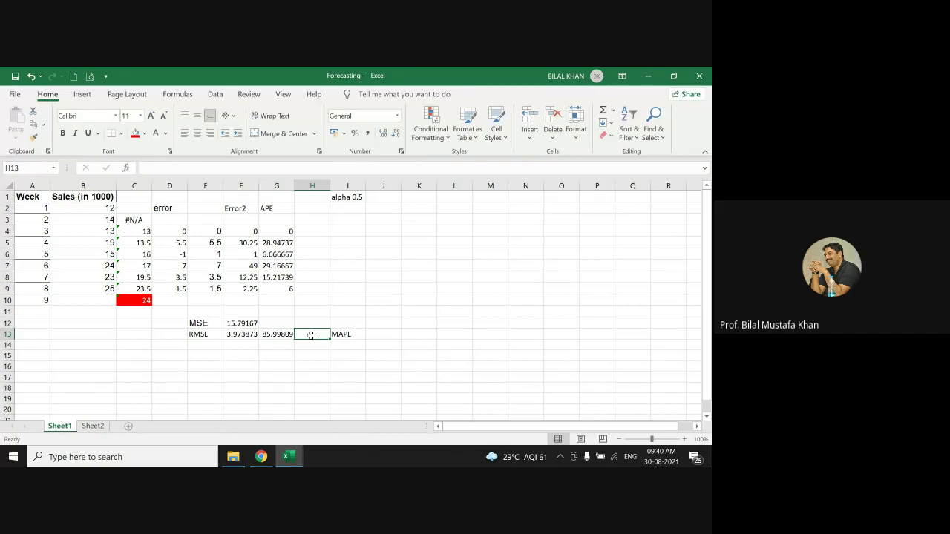
{"action": "type", "text": "="}
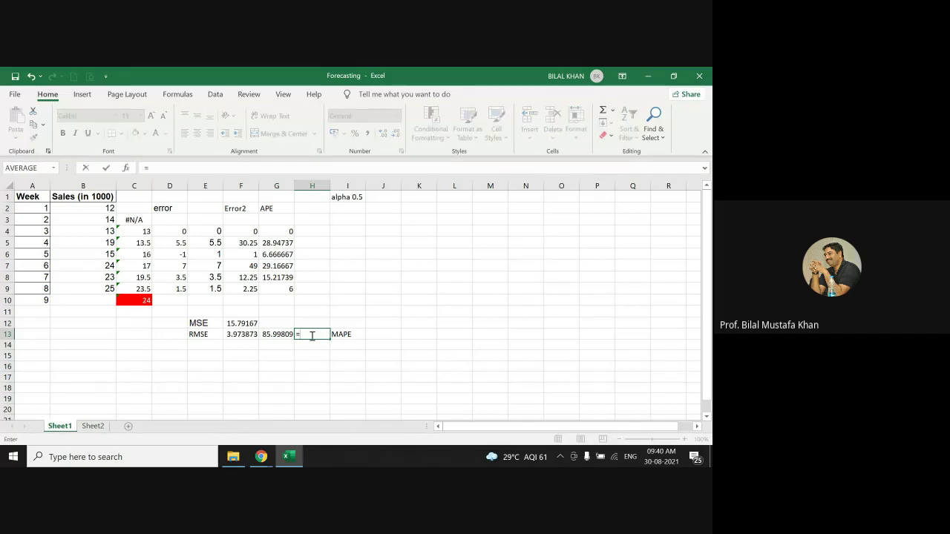
{"action": "left_click", "coordinate": [264, 335]}
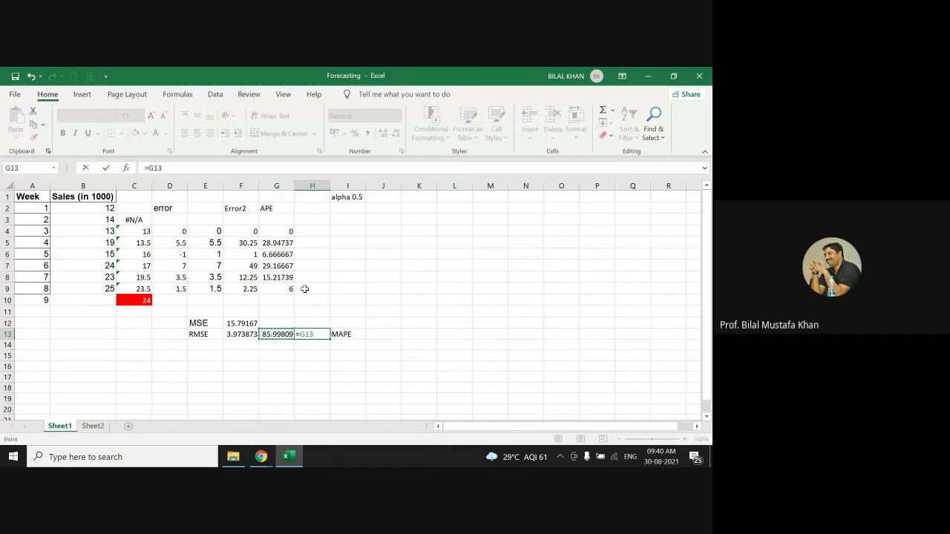
{"action": "type", "text": "/6"}
{"action": "key", "text": "Return"}
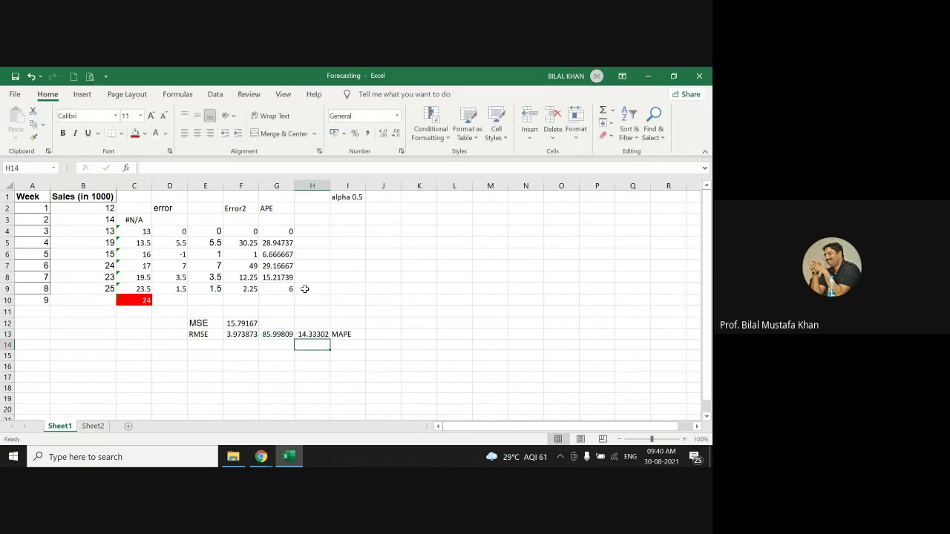
Change the percentage error heading in G2 to APE%
{"action": "left_click", "coordinate": [312, 334]}
{"action": "left_click", "coordinate": [266, 208]}
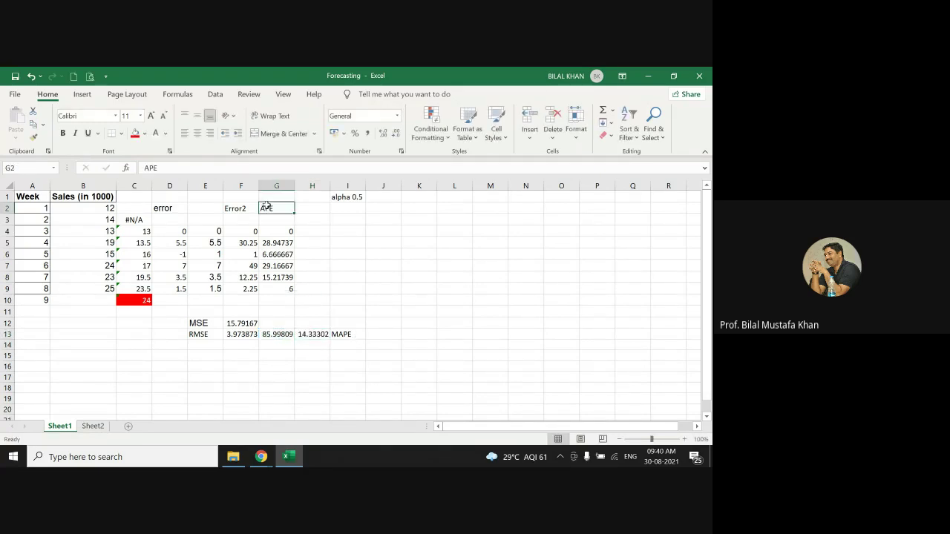
{"action": "left_click", "coordinate": [163, 167]}
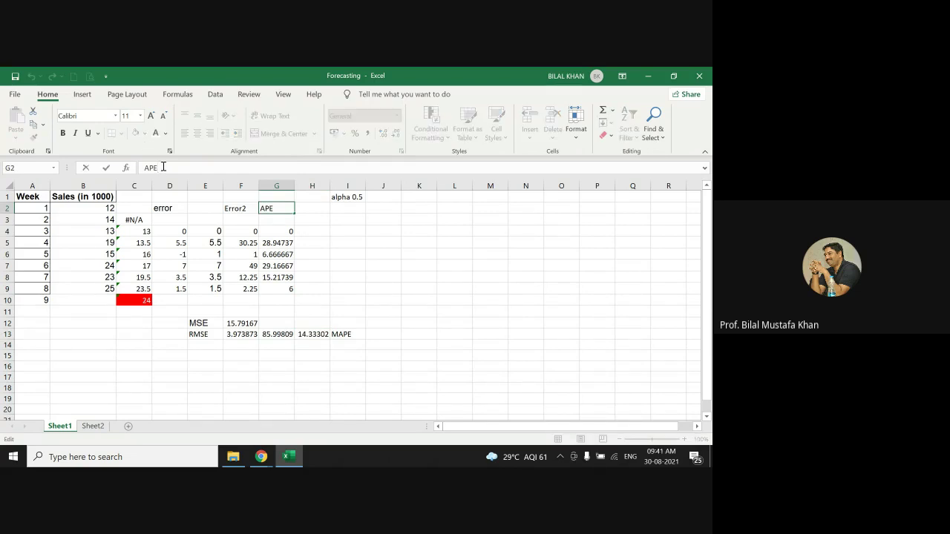
{"action": "type", "text": "%"}
{"action": "left_click", "coordinate": [433, 385]}
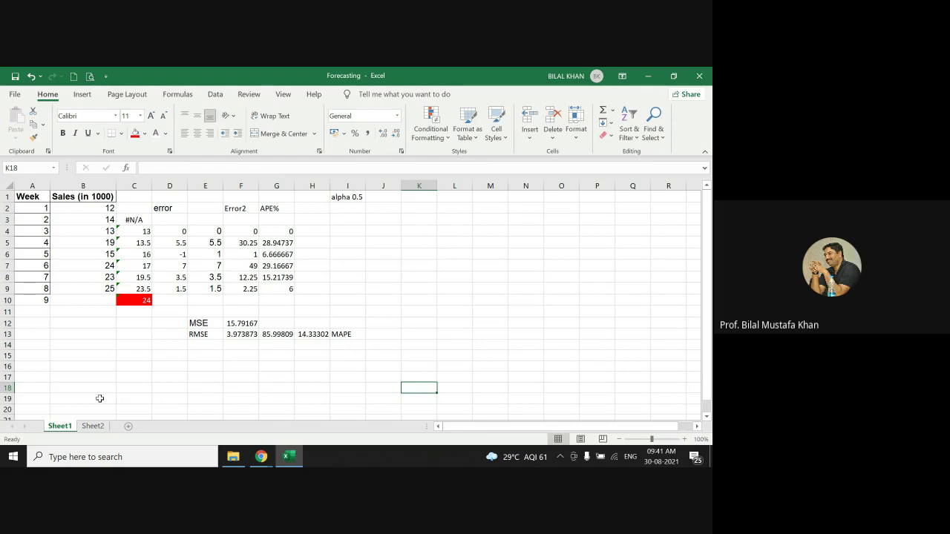
On Sheet2, fill the week 9 forecast in C10 down into C11
{"action": "left_click", "coordinate": [93, 426]}
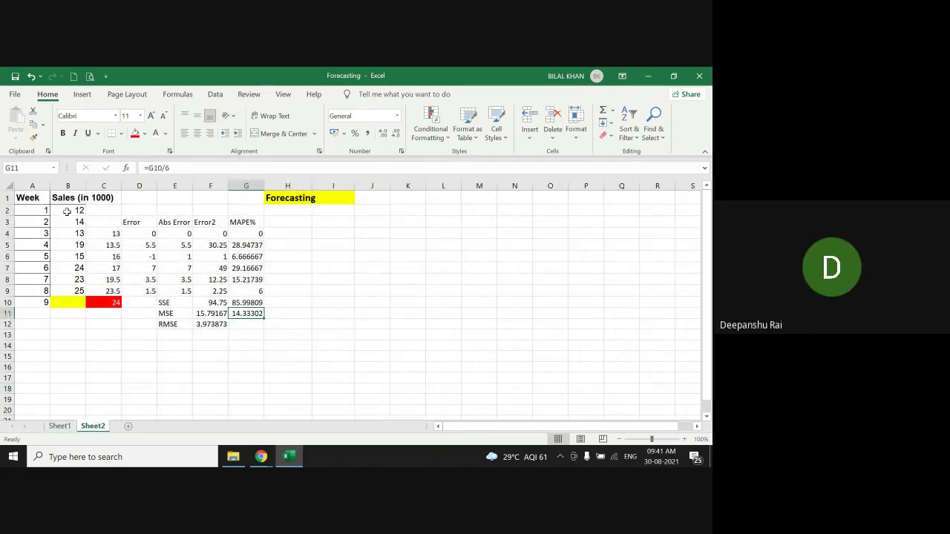
{"action": "left_click_drag", "start_coordinate": [66, 212], "coordinate": [68, 225]}
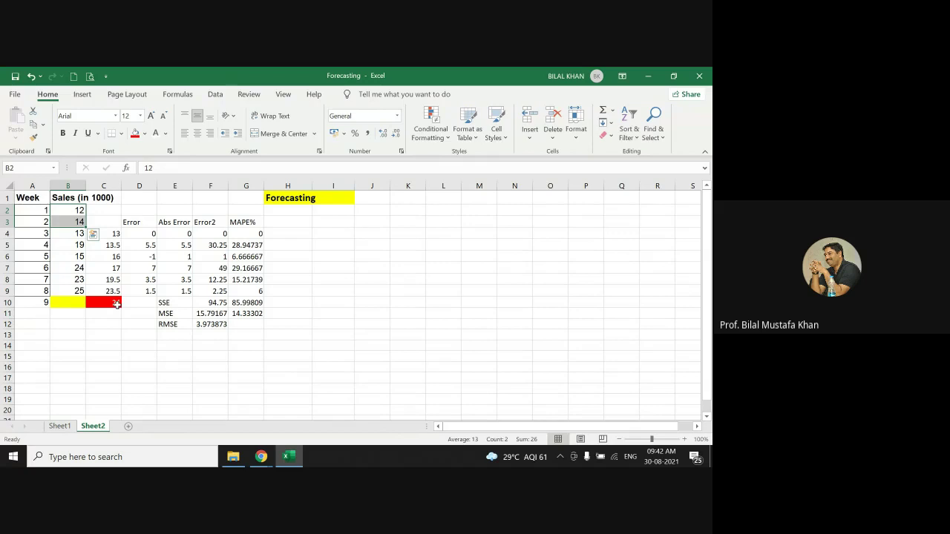
{"action": "left_click", "coordinate": [116, 305]}
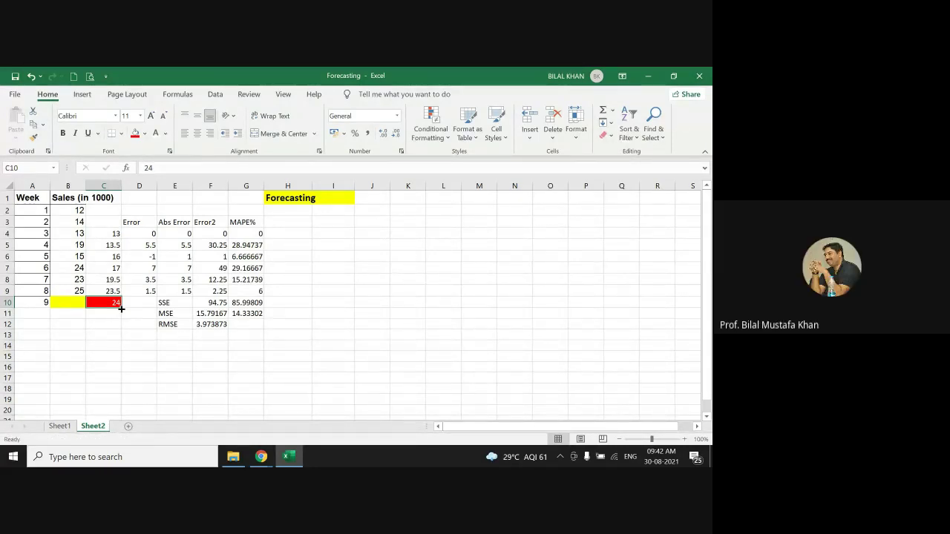
{"action": "left_click_drag", "start_coordinate": [121, 306], "coordinate": [118, 314]}
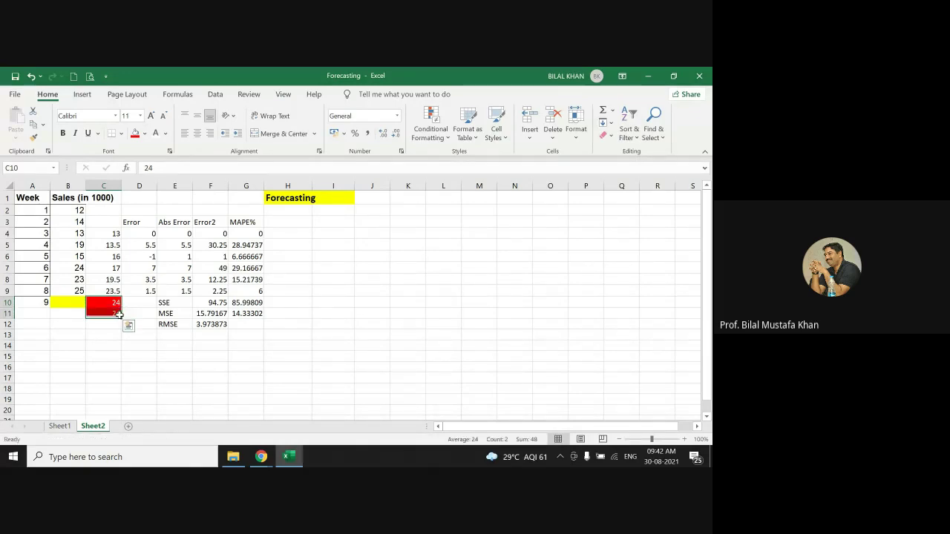
Copy the week 9 forecast from C10 into the week 9 sales cell B10
{"action": "left_click", "coordinate": [74, 304]}
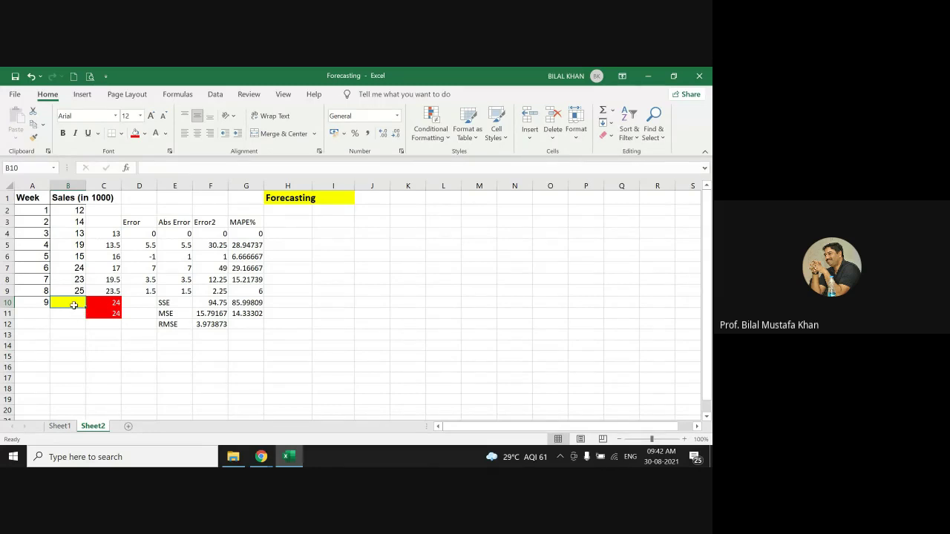
{"action": "left_click", "coordinate": [104, 304]}
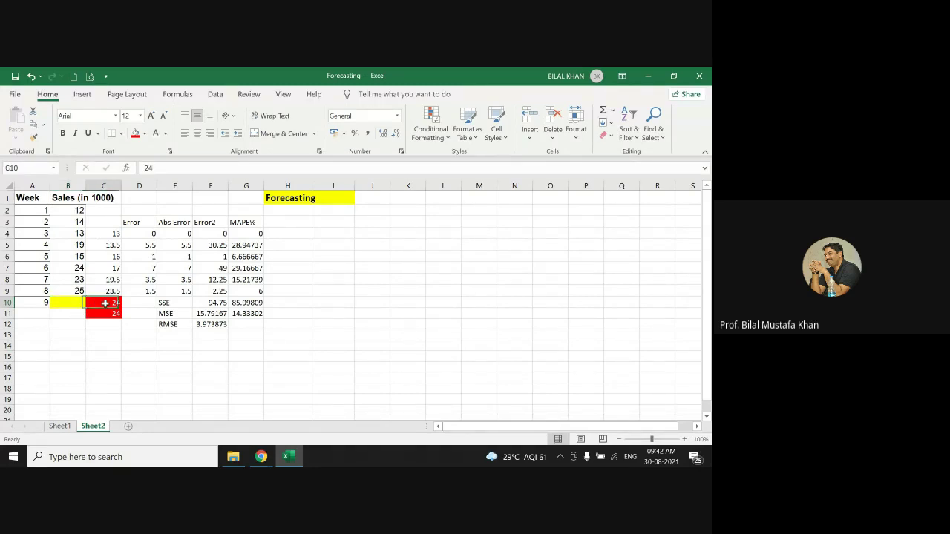
{"action": "left_click", "coordinate": [70, 301]}
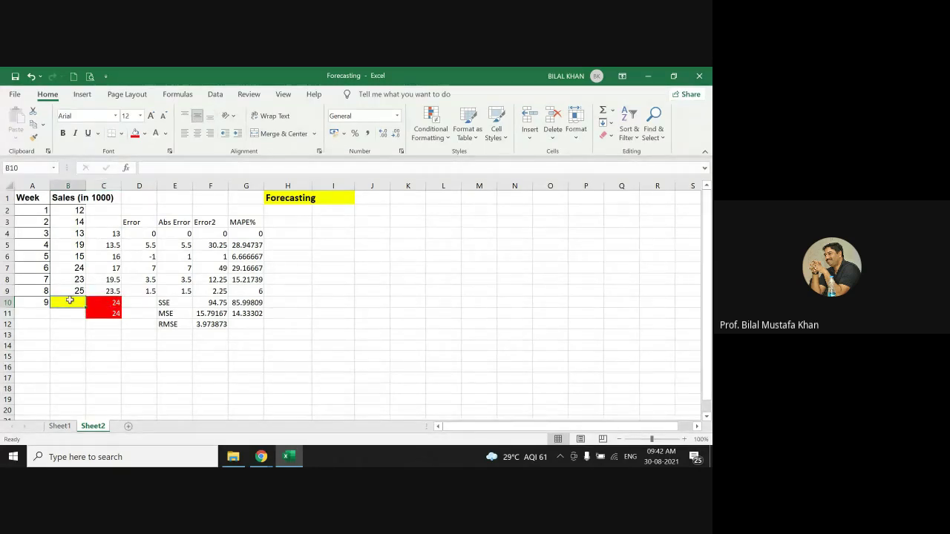
{"action": "left_click", "coordinate": [110, 302]}
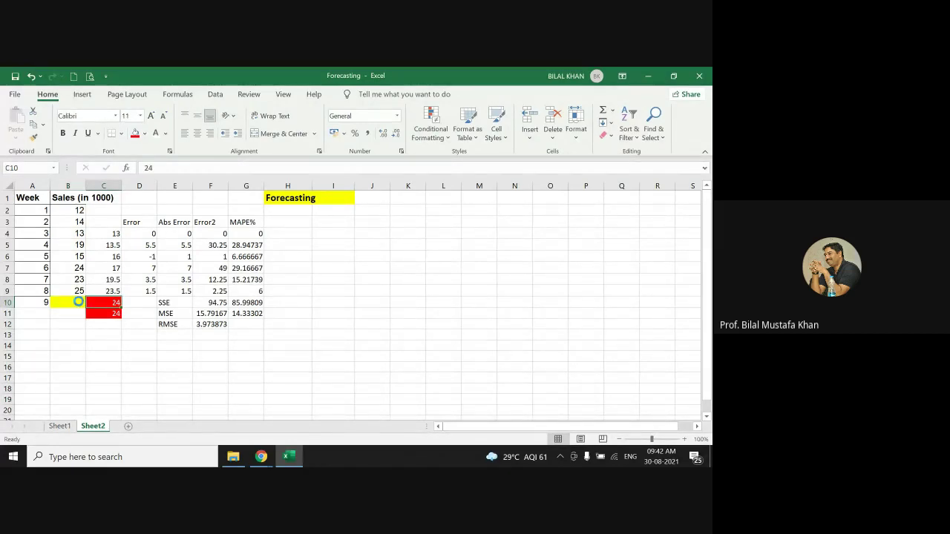
{"action": "key", "text": "ctrl+c"}
{"action": "left_click", "coordinate": [78, 301]}
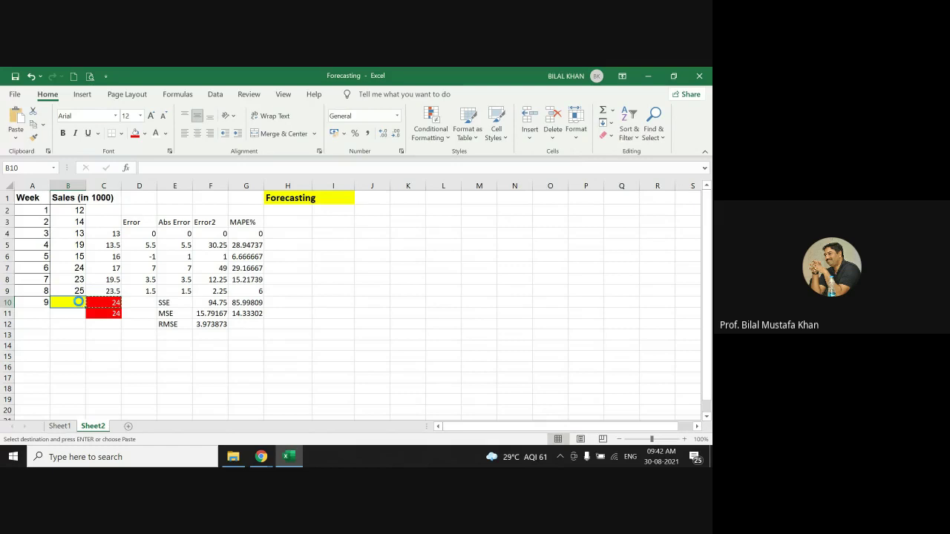
{"action": "key", "text": "ctrl+v"}
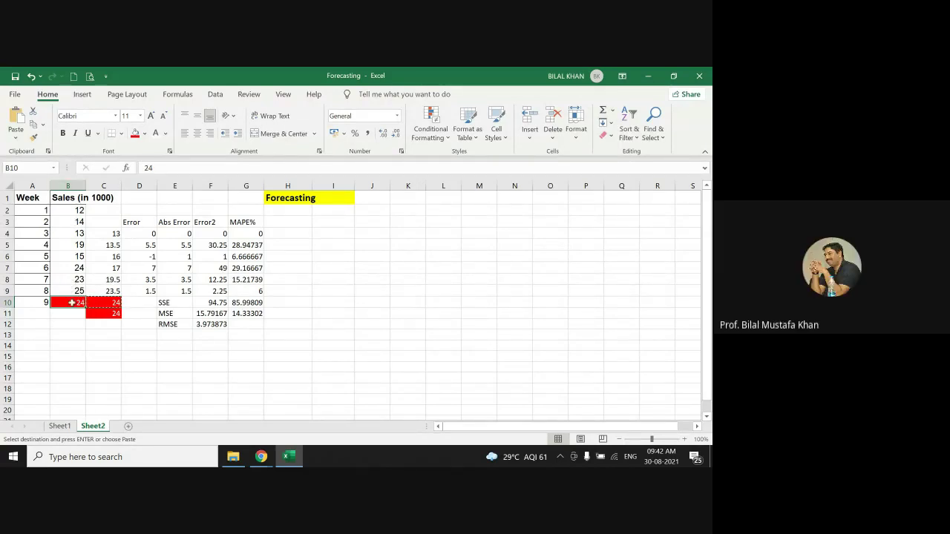
{"action": "left_click_drag", "start_coordinate": [75, 302], "coordinate": [97, 309]}
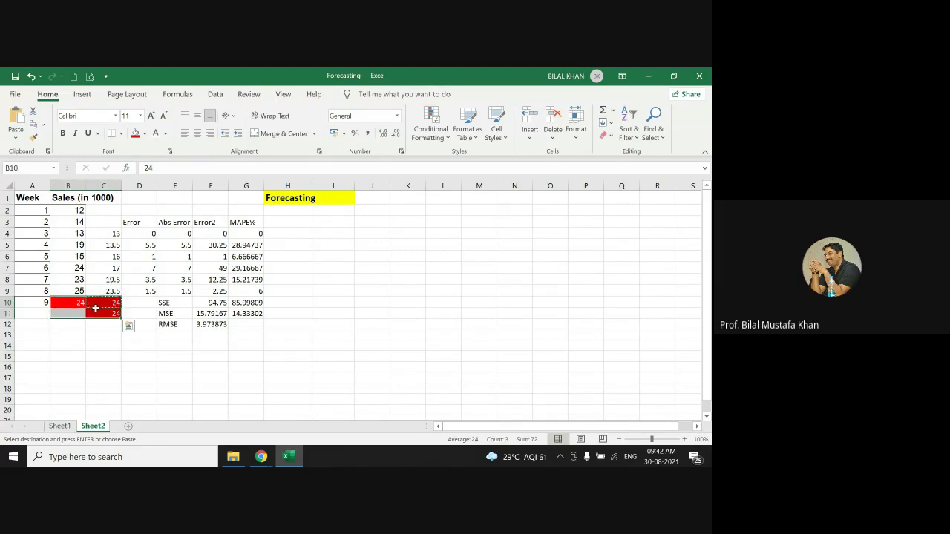
{"action": "left_click", "coordinate": [93, 331]}
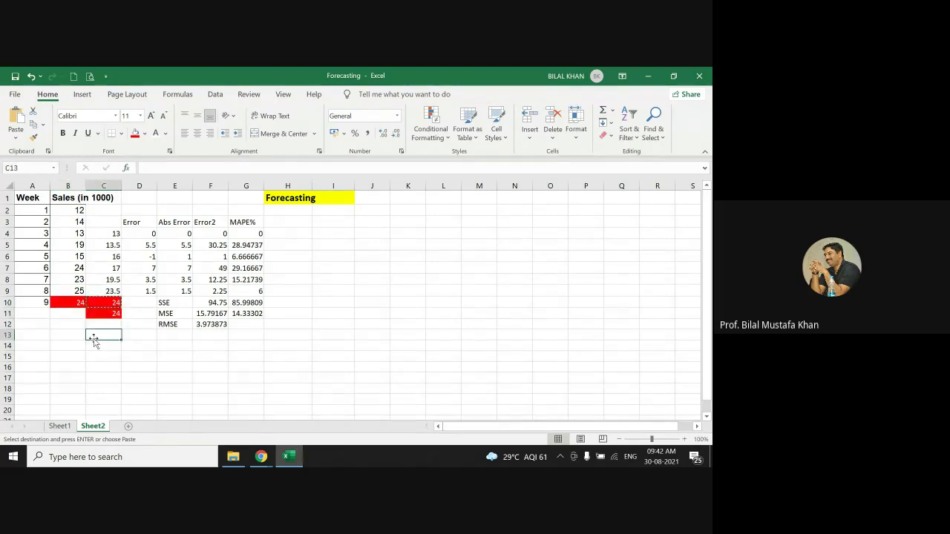
{"action": "left_click", "coordinate": [75, 303]}
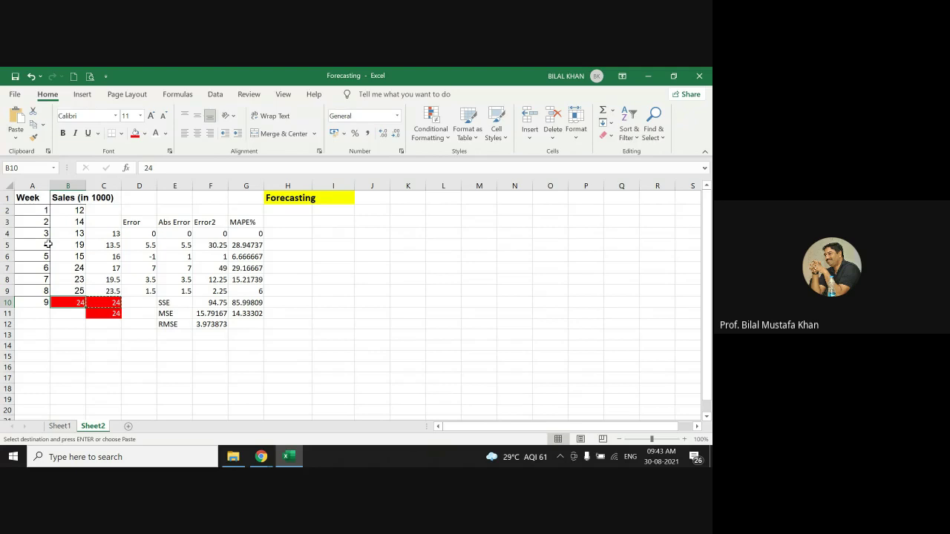
Undo the paste into B10 and the forecast fill in C11
{"action": "left_click", "coordinate": [31, 77]}
{"action": "left_click", "coordinate": [31, 77]}
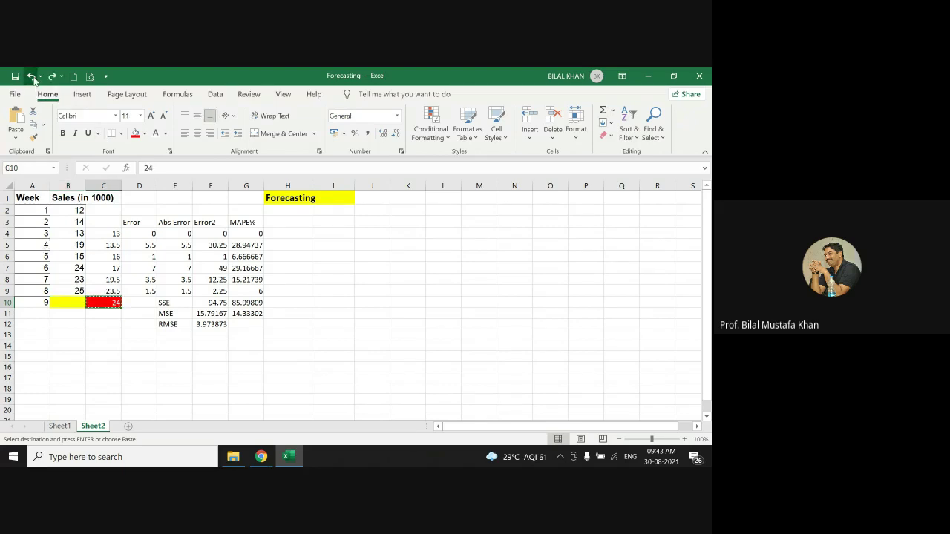
{"action": "left_click", "coordinate": [91, 331]}
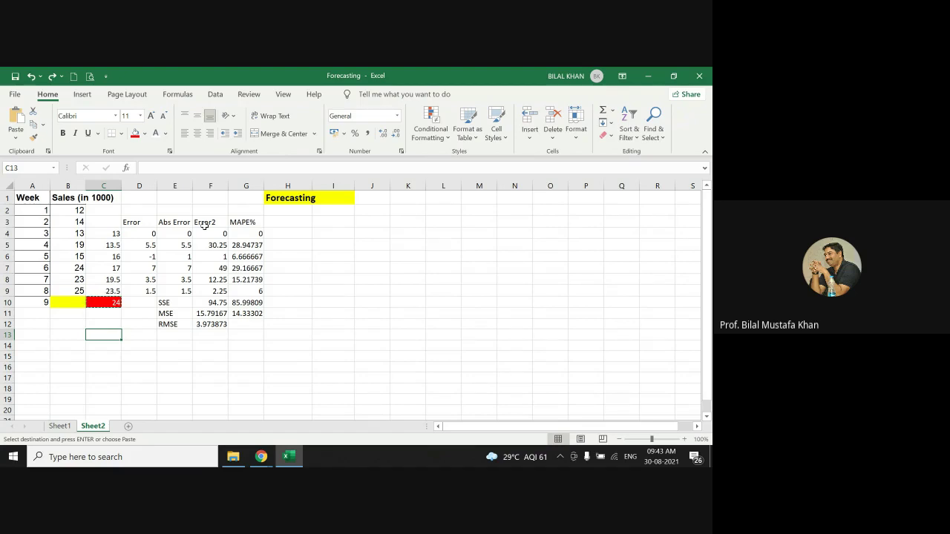
Switch to Chrome, search Google for covid cases in a new tab and examine the chart of new cases
{"action": "left_click", "coordinate": [260, 456]}
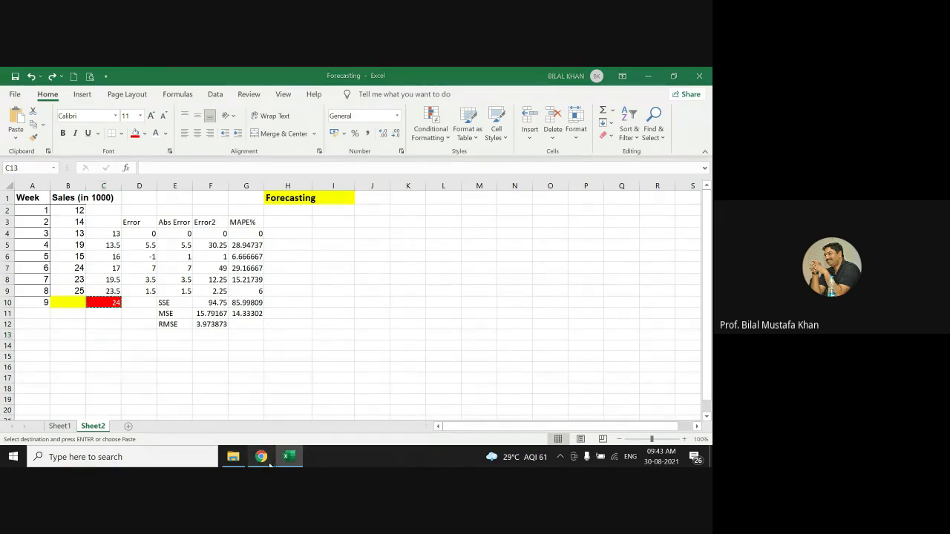
{"action": "left_click", "coordinate": [221, 393]}
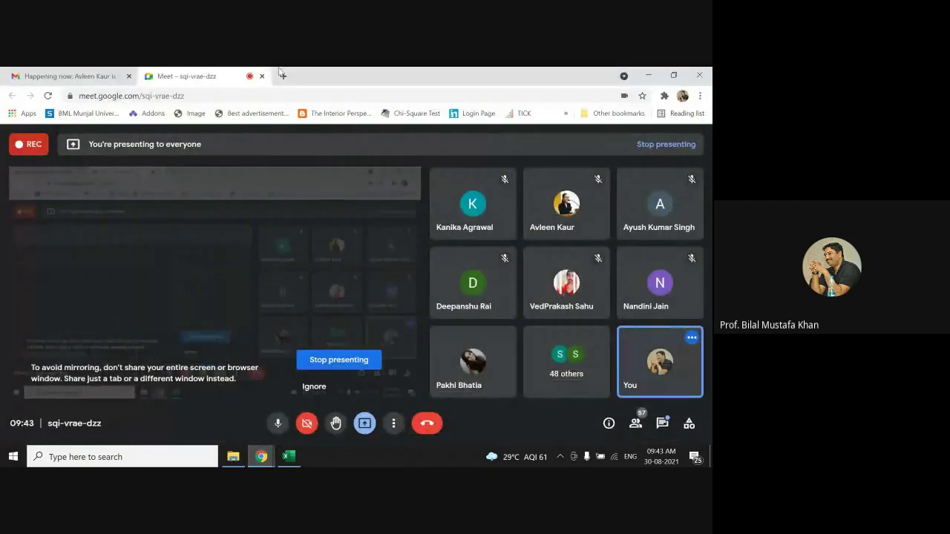
{"action": "left_click", "coordinate": [283, 77]}
{"action": "left_click", "coordinate": [287, 97]}
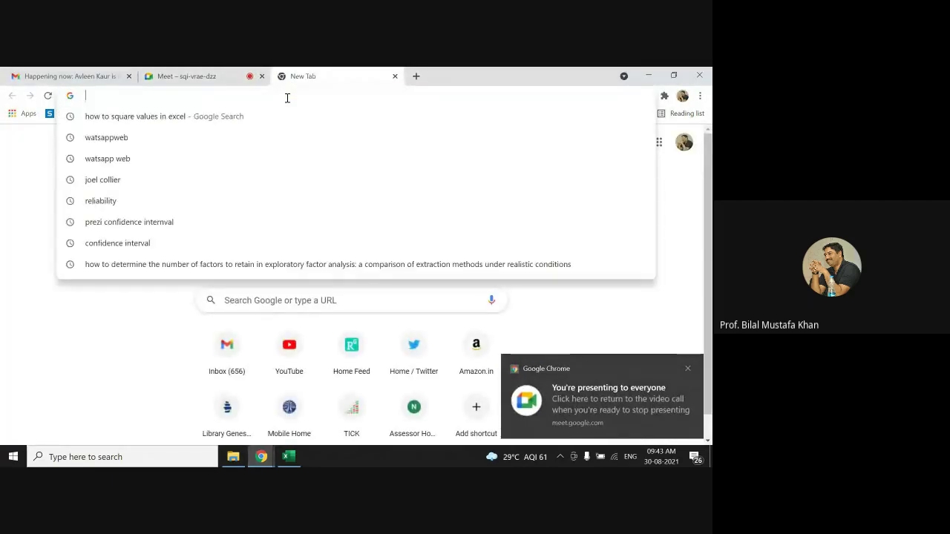
{"action": "type", "text": "coivs"}
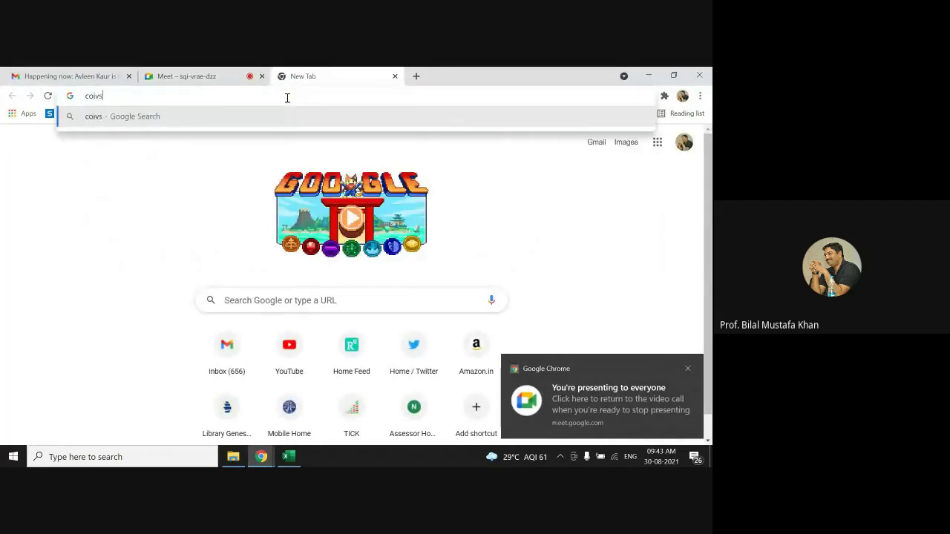
{"action": "key", "text": "BackSpace"}
{"action": "key", "text": "BackSpace"}
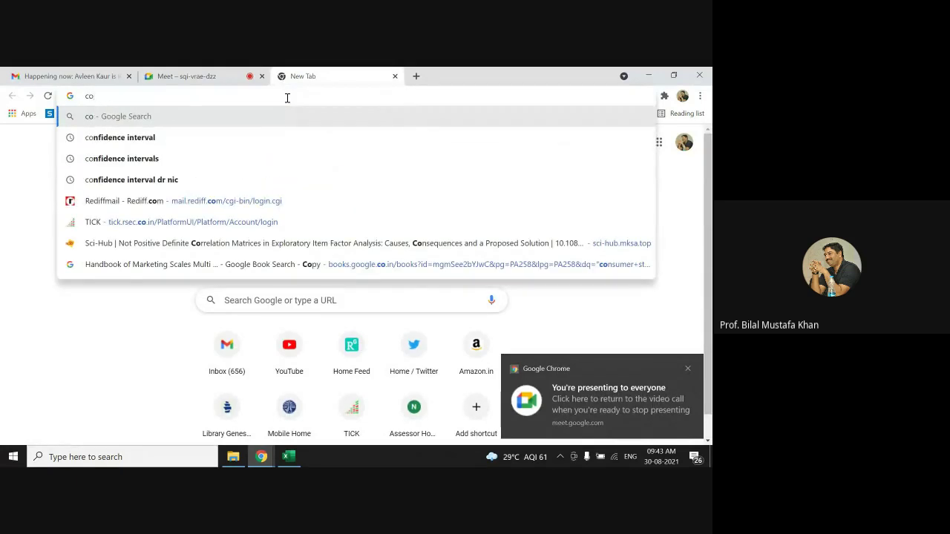
{"action": "type", "text": "vis"}
{"action": "key", "text": "BackSpace"}
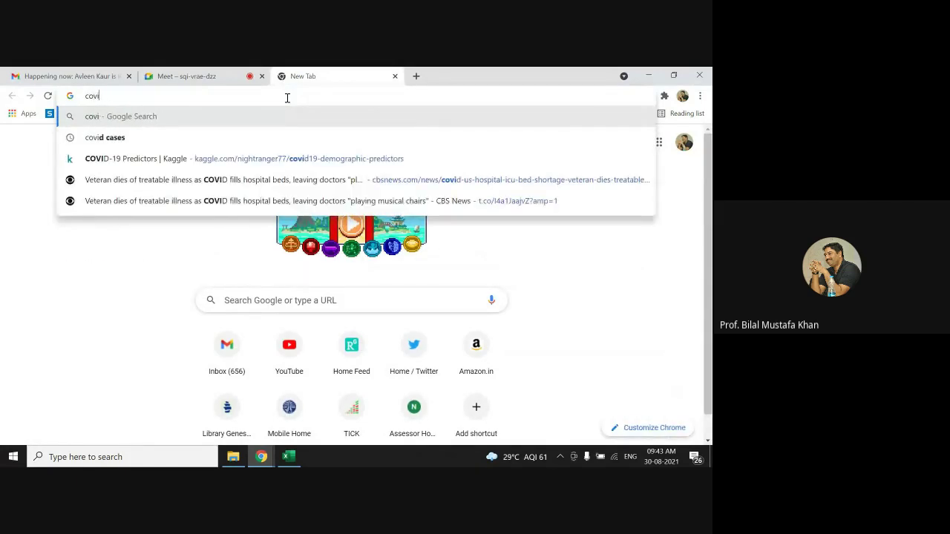
{"action": "type", "text": "d case"}
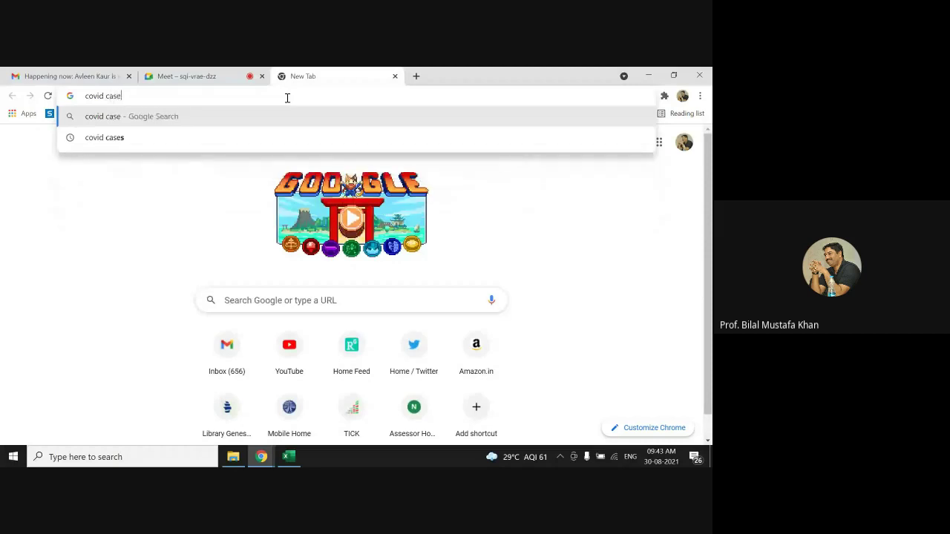
{"action": "type", "text": "s"}
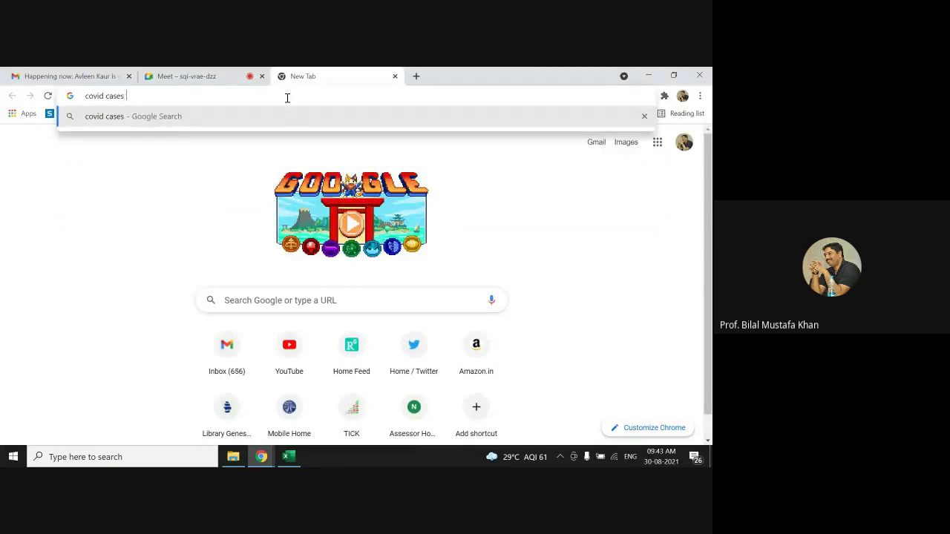
{"action": "key", "text": "Return"}
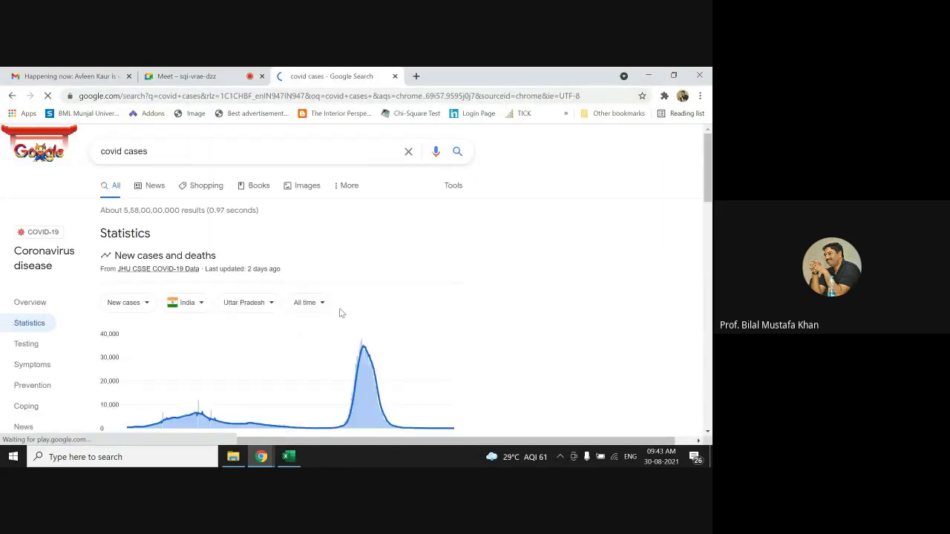
{"action": "scroll", "coordinate": [503, 298], "scroll_direction": "down", "scroll_amount": 3}
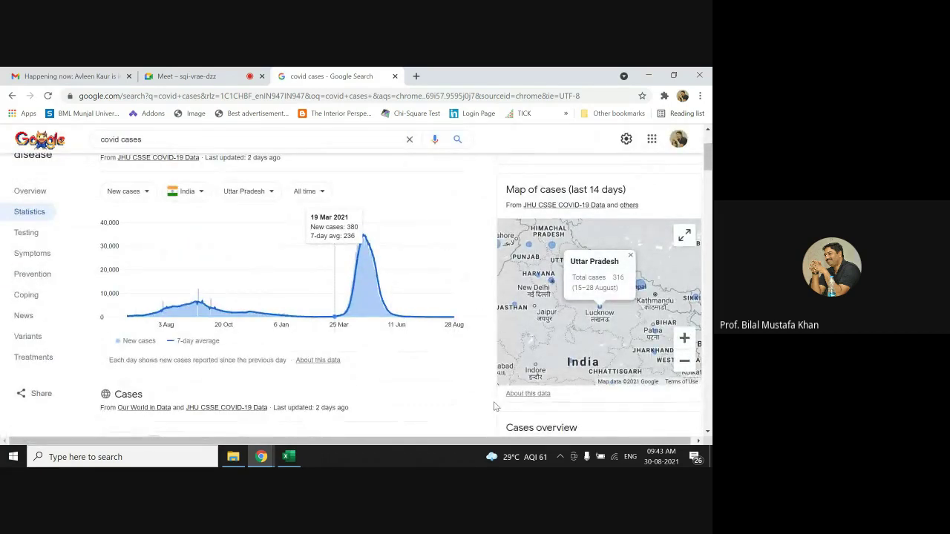
{"action": "scroll", "coordinate": [455, 396], "scroll_direction": "up", "scroll_amount": 1}
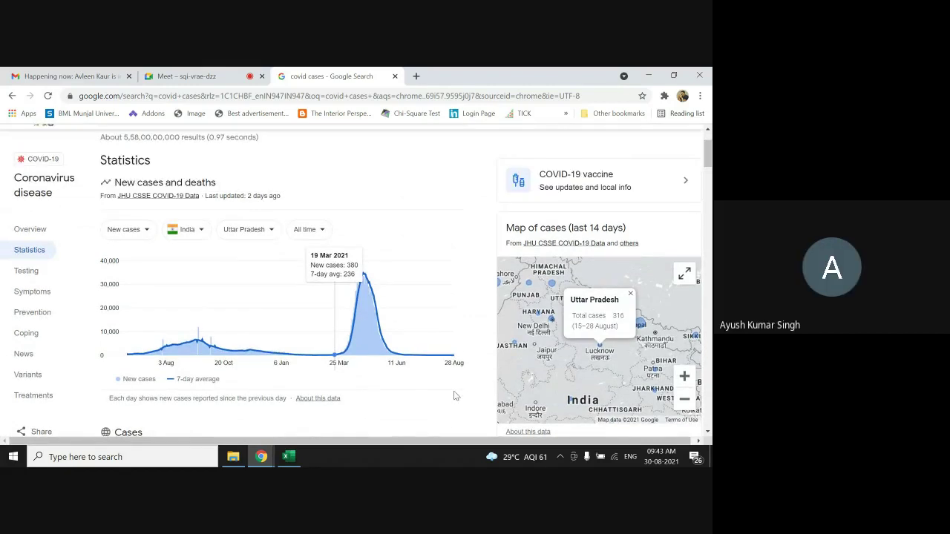
{"action": "scroll", "coordinate": [454, 395], "scroll_direction": "up", "scroll_amount": 1}
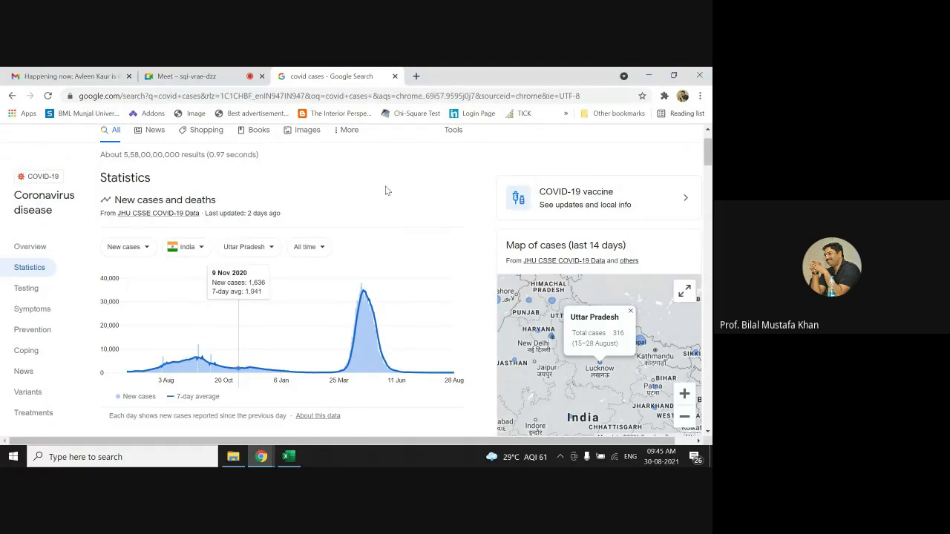
In File Explorer, open the Exponential_Smoothing workbook from the Templates folder
{"action": "left_click", "coordinate": [289, 457]}
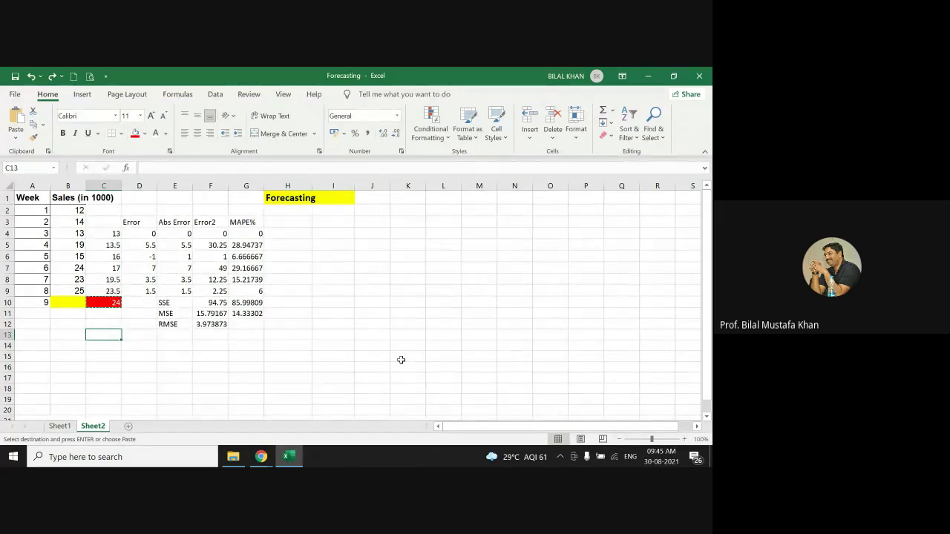
{"action": "left_click", "coordinate": [233, 457]}
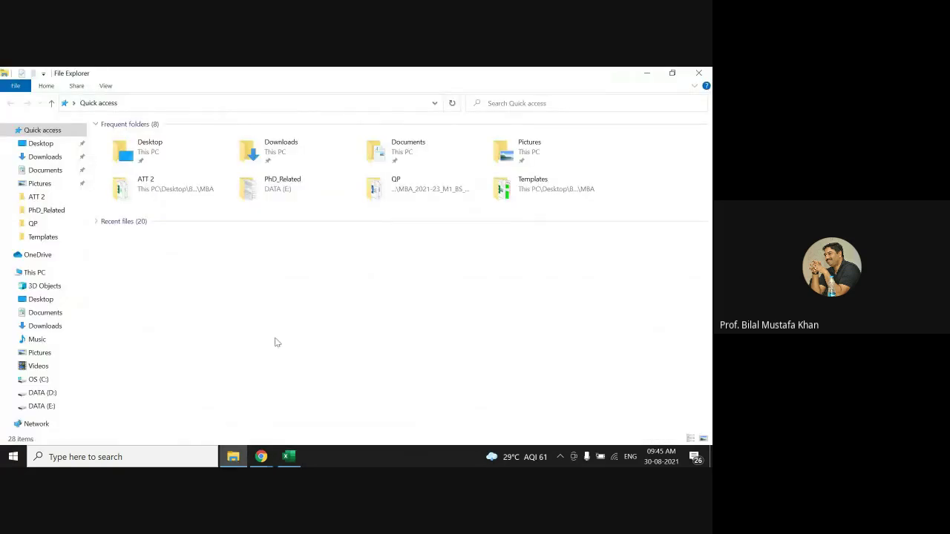
{"action": "left_click", "coordinate": [46, 239]}
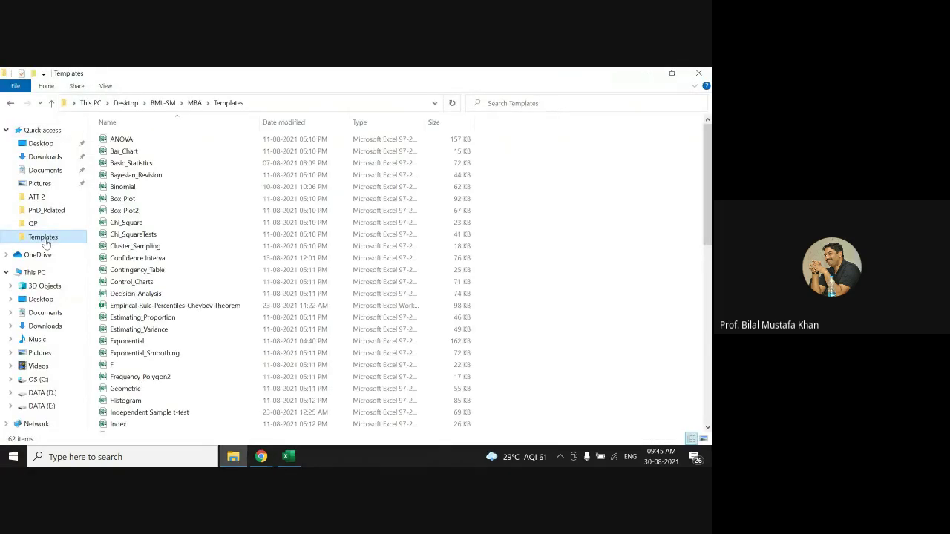
{"action": "double_click", "coordinate": [149, 354]}
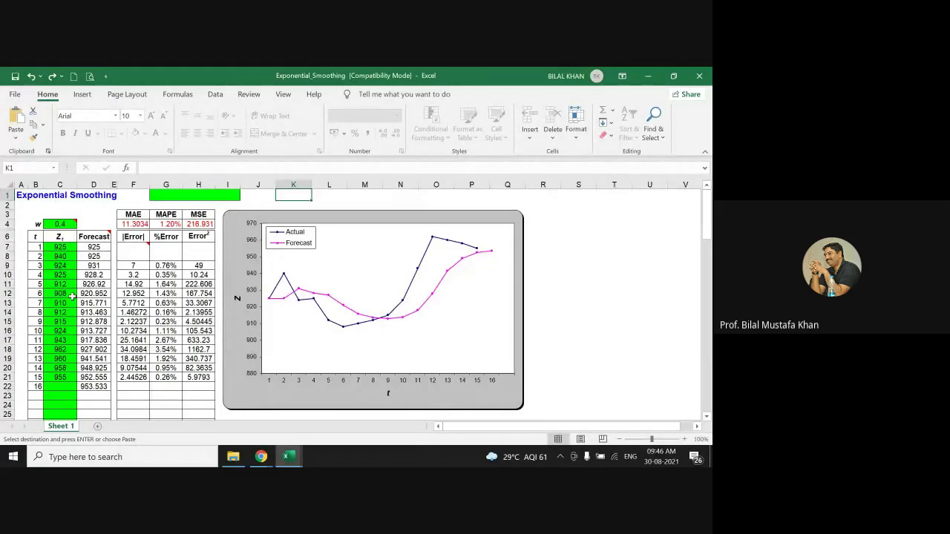
Clear the sample observations from the green Z column, cells C7:C23, in the Exponential Smoothing template
{"action": "left_click", "coordinate": [35, 238]}
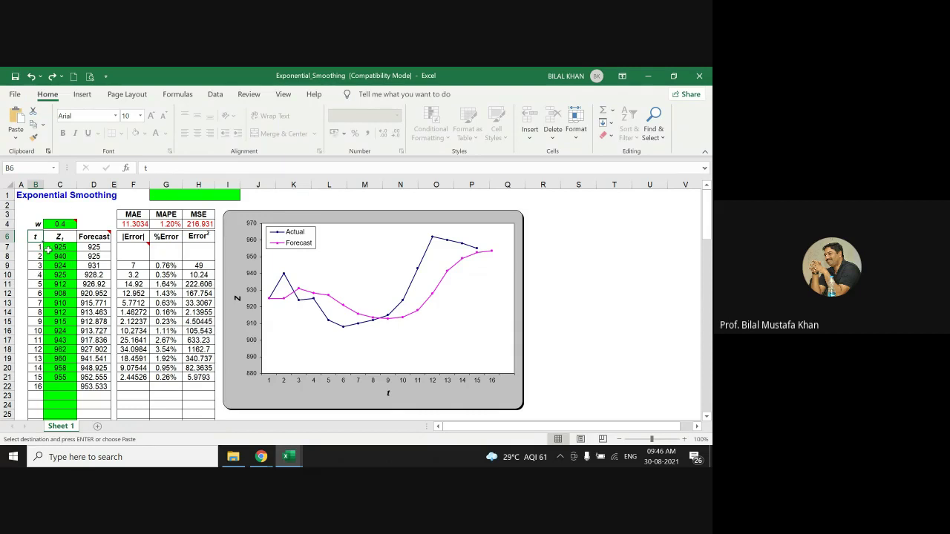
{"action": "left_click_drag", "start_coordinate": [56, 249], "coordinate": [57, 376]}
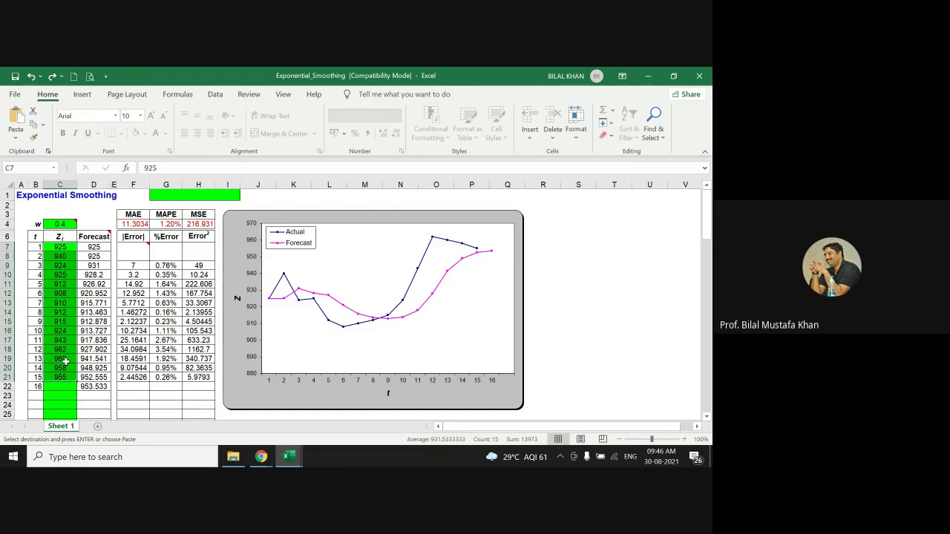
{"action": "key", "text": "BackSpace"}
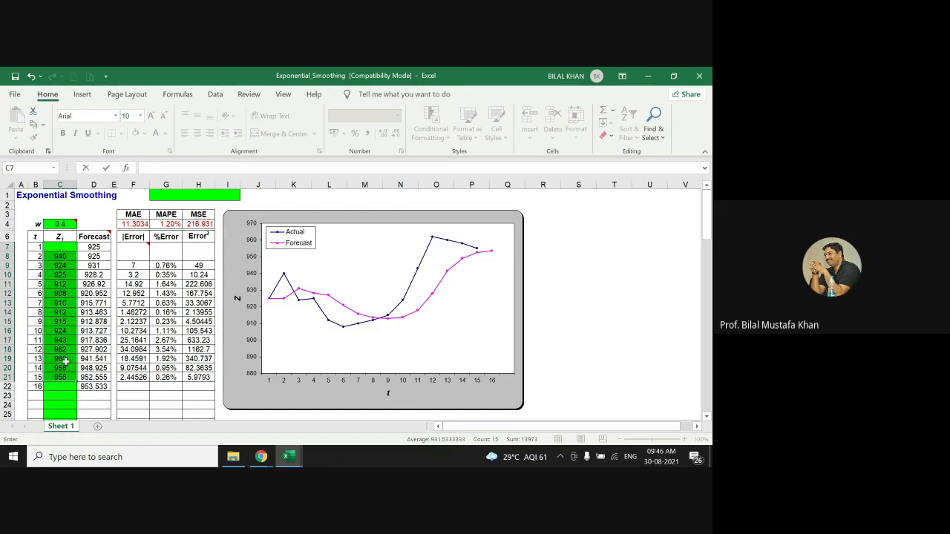
{"action": "type", "text": "="}
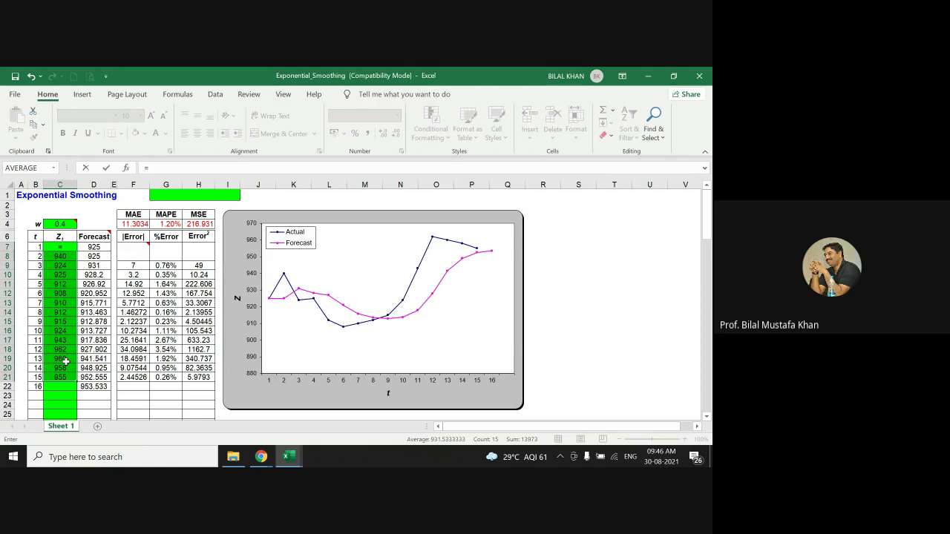
{"action": "key", "text": "BackSpace"}
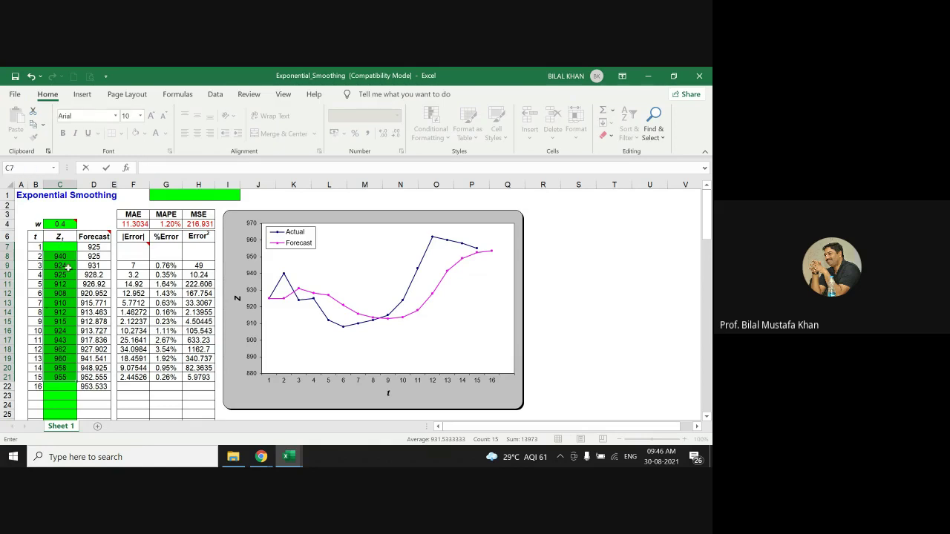
{"action": "left_click", "coordinate": [64, 396]}
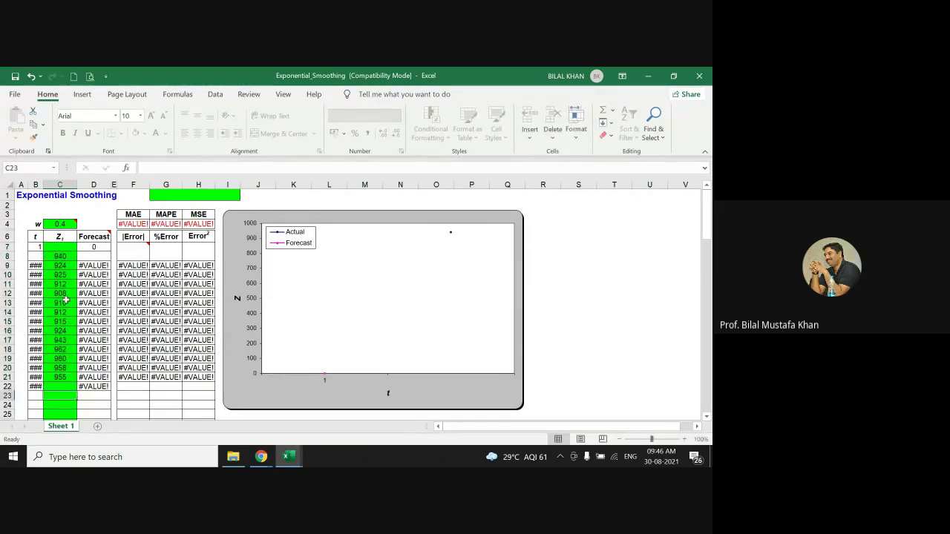
{"action": "mouse_move", "coordinate": [59, 247]}
{"action": "left_mouse_down"}
{"action": "mouse_move", "coordinate": [68, 401]}
{"action": "mouse_move", "coordinate": [68, 379]}
{"action": "left_mouse_up"}
{"action": "key", "text": "Delete"}
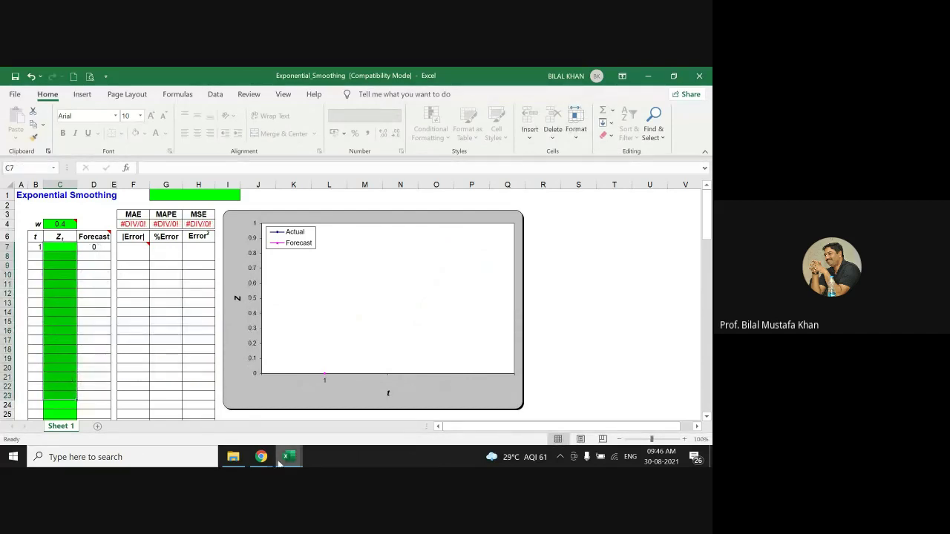
Copy the eight weekly sales values from B2:B9 of the Forecasting workbook's Sheet2 into the Exponential_Smoothing template's Z column, starting at C7
{"action": "mouse_move", "coordinate": [282, 460]}
{"action": "left_click", "coordinate": [273, 422]}
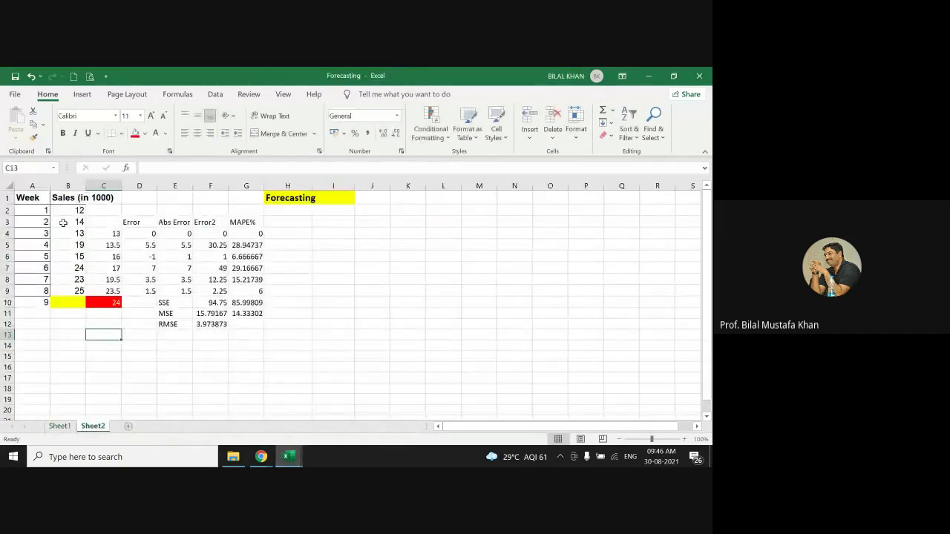
{"action": "left_click_drag", "start_coordinate": [71, 211], "coordinate": [71, 287]}
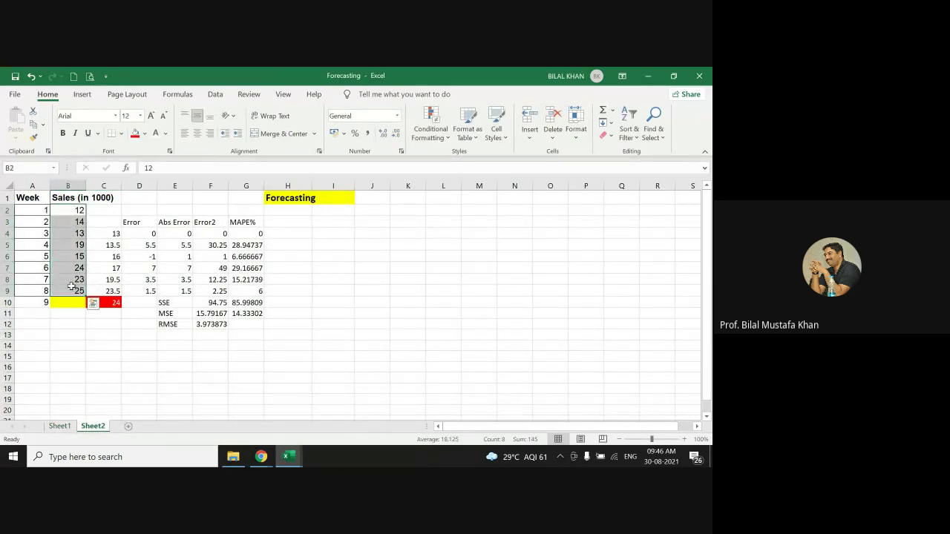
{"action": "key", "text": "ctrl+c"}
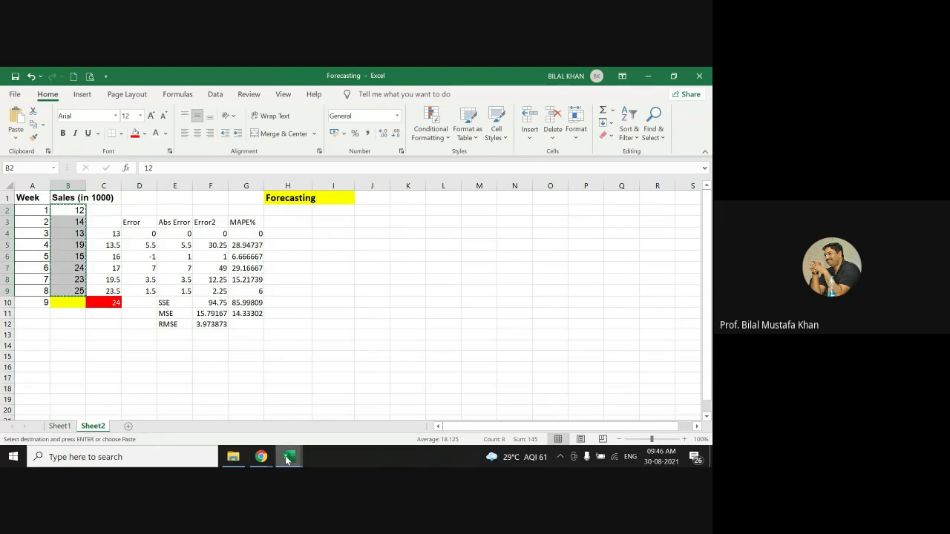
{"action": "left_click", "coordinate": [345, 387]}
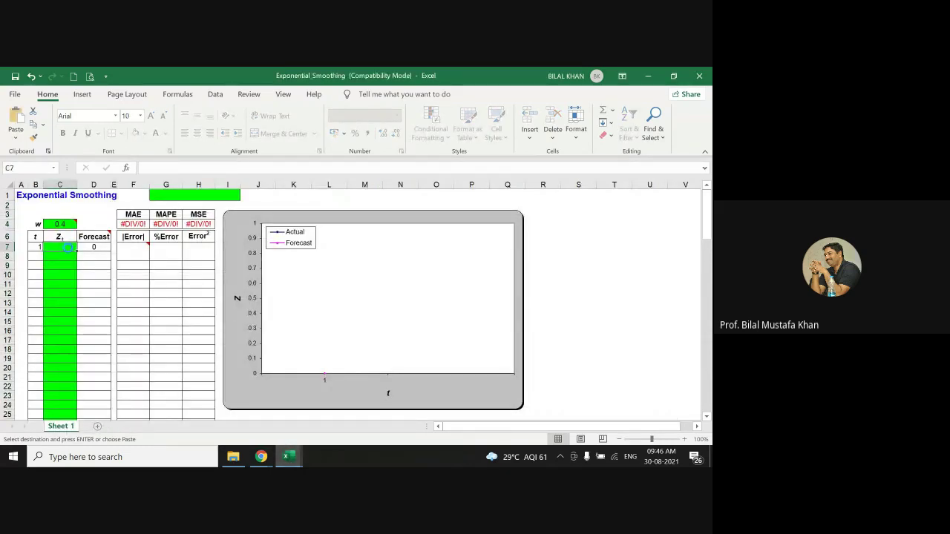
{"action": "key", "text": "ctrl+v"}
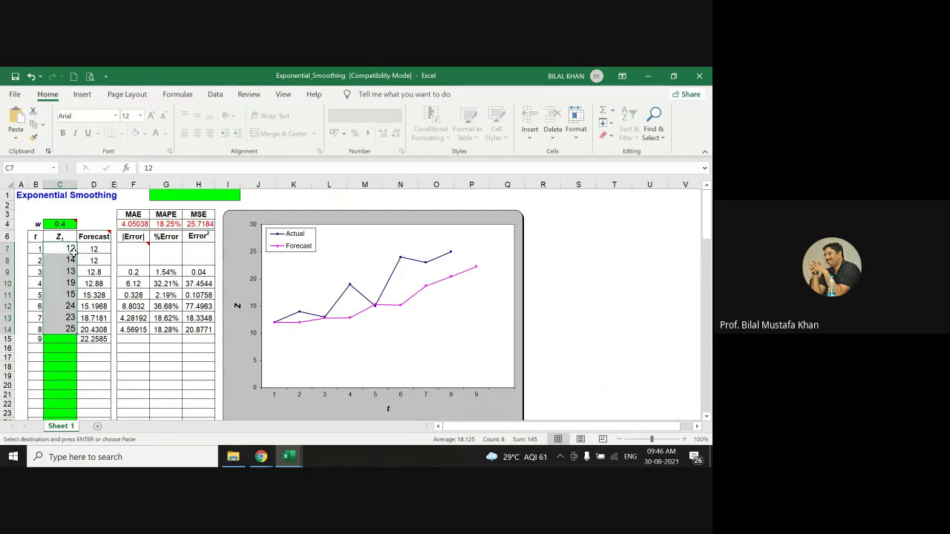
Set the smoothing weight w in C4 to 0.6 and compare the forecast with the actual values
{"action": "mouse_move", "coordinate": [65, 224]}
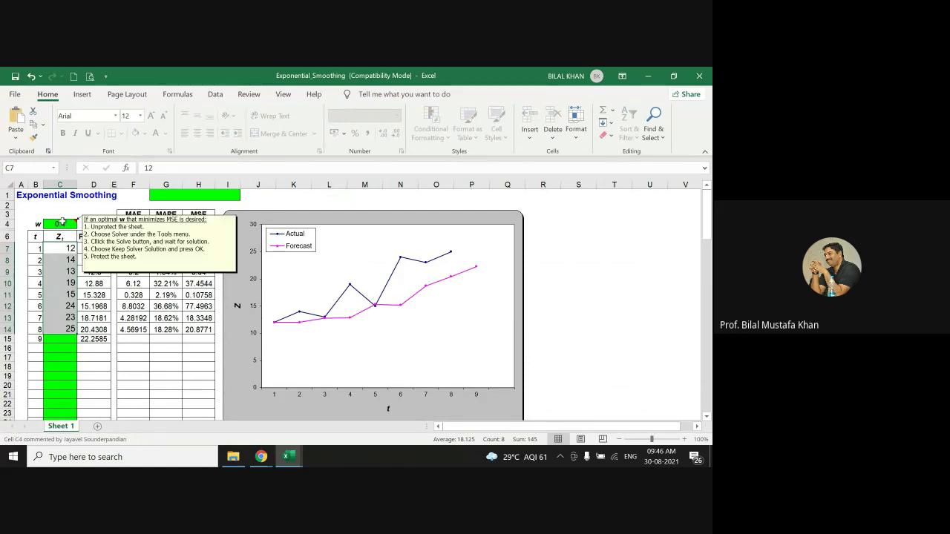
{"action": "left_click", "coordinate": [56, 226]}
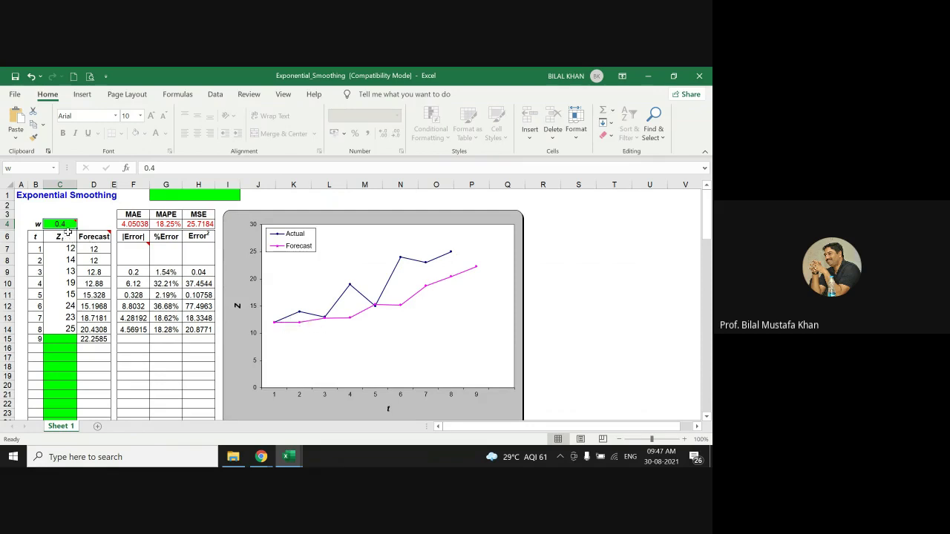
{"action": "mouse_move", "coordinate": [69, 224]}
{"action": "type", "text": "0."}
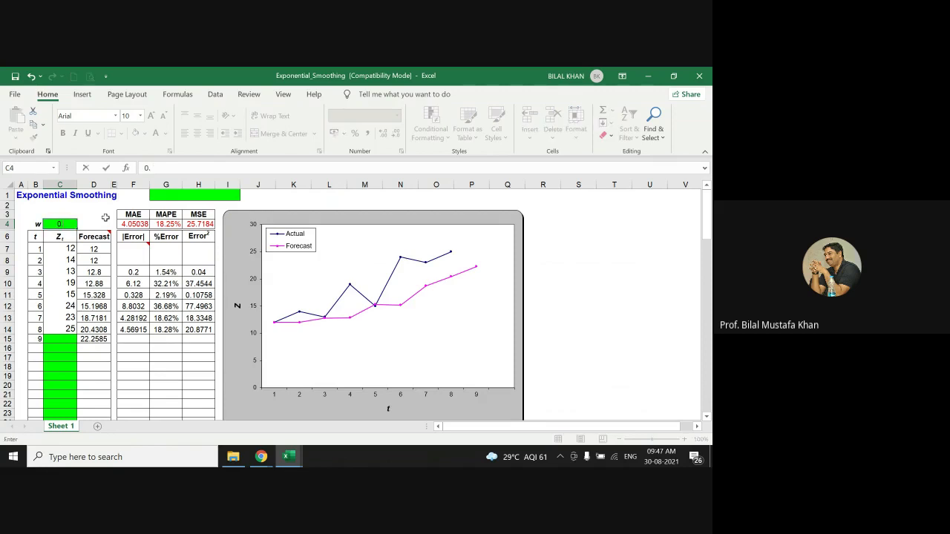
{"action": "type", "text": "6"}
{"action": "key", "text": "Return"}
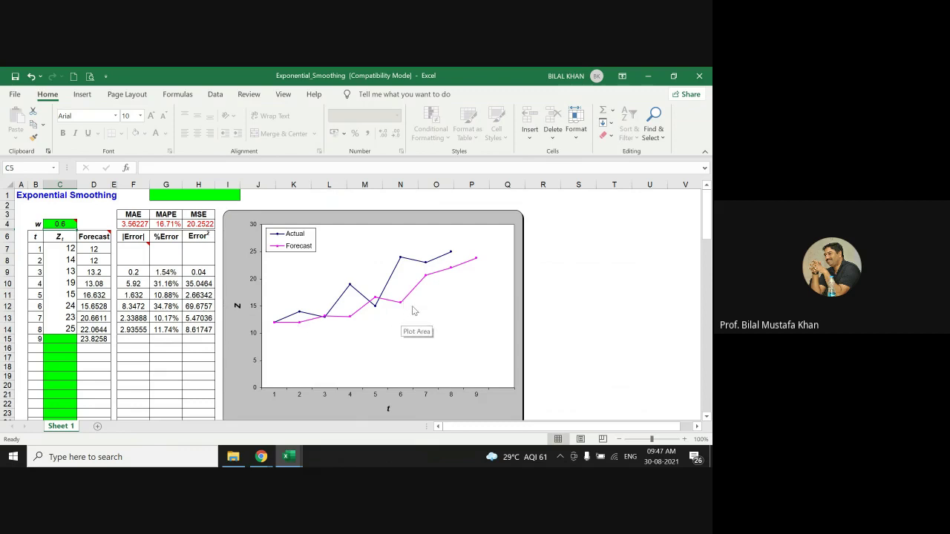
Set the smoothing weight w to 0.3 and inspect the period 9 forecast in D15
{"action": "left_click", "coordinate": [61, 224]}
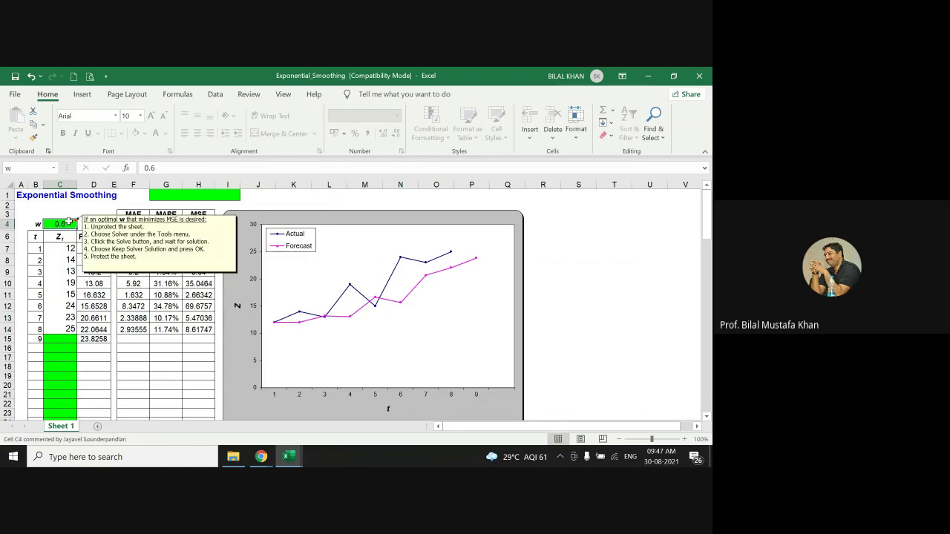
{"action": "type", "text": "0"}
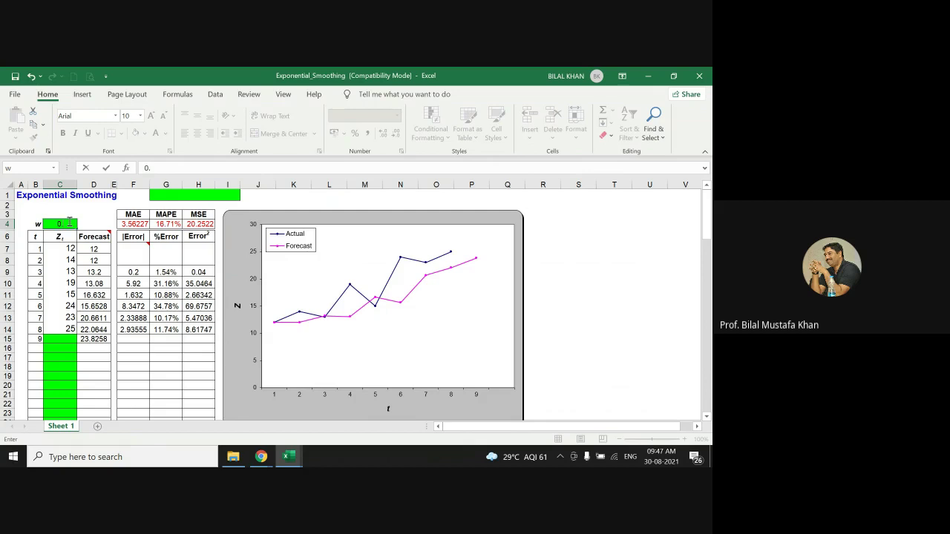
{"action": "type", "text": ".3"}
{"action": "key", "text": "Return"}
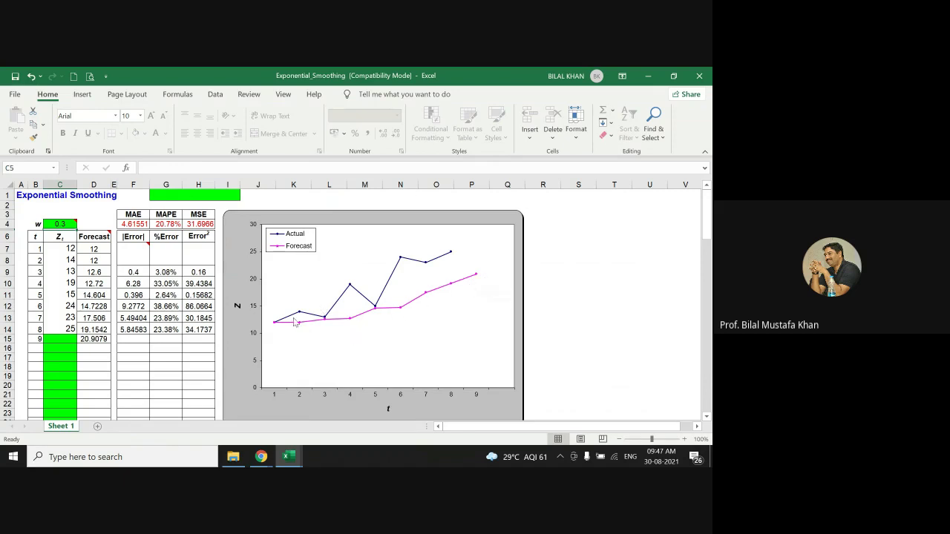
{"action": "left_click", "coordinate": [104, 340]}
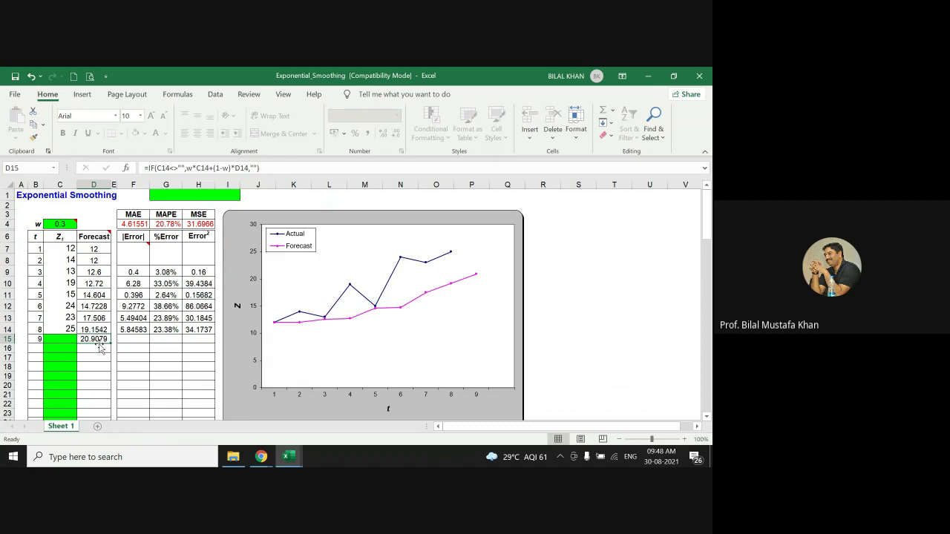
Return the smoothing weight w to 0.6, then check the period 9 forecast and the forecast line at point 6 on the chart
{"action": "left_click", "coordinate": [63, 225]}
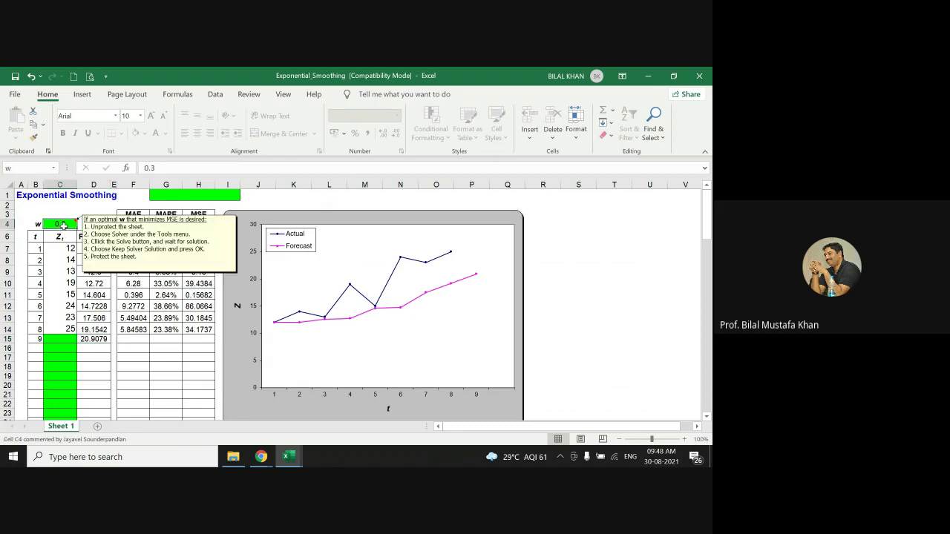
{"action": "type", "text": "0"}
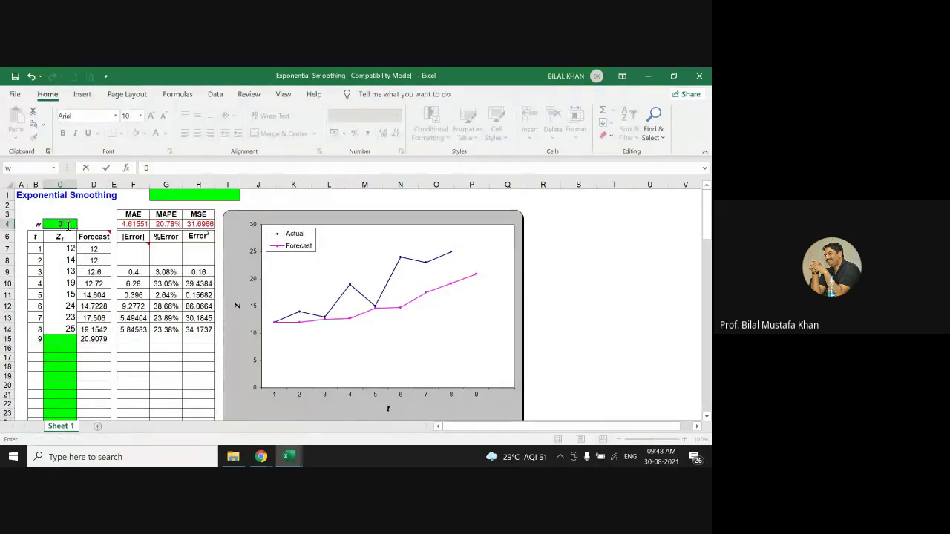
{"action": "type", "text": "."}
{"action": "type", "text": "6"}
{"action": "key", "text": "Return"}
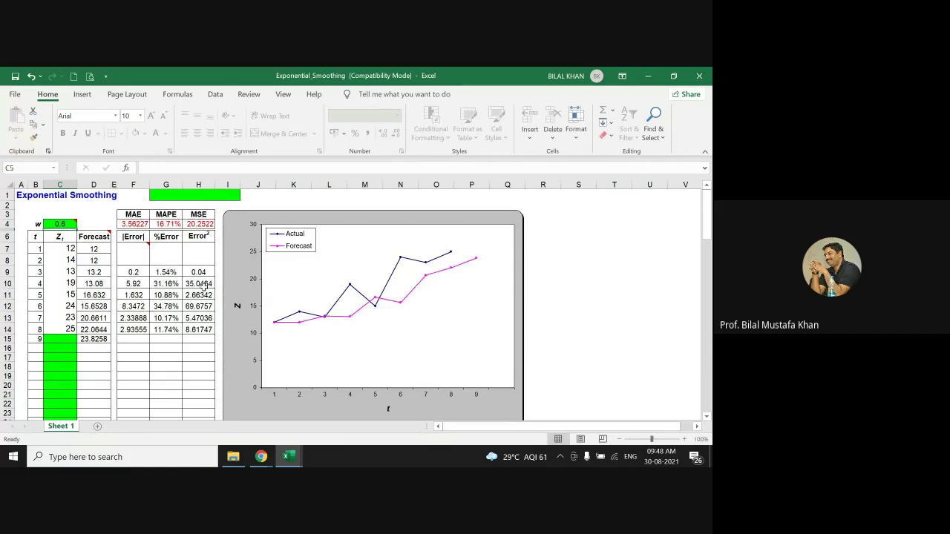
{"action": "left_click", "coordinate": [92, 340]}
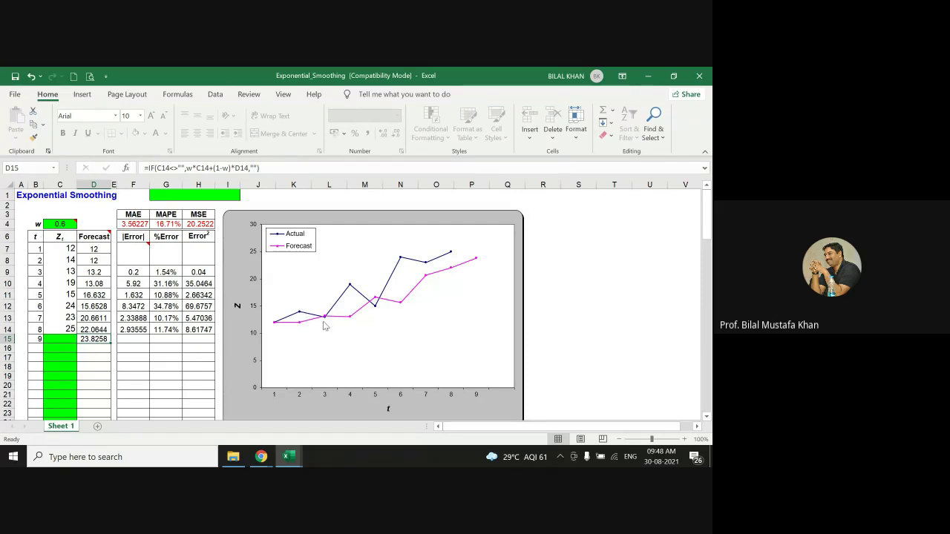
{"action": "mouse_move", "coordinate": [401, 306]}
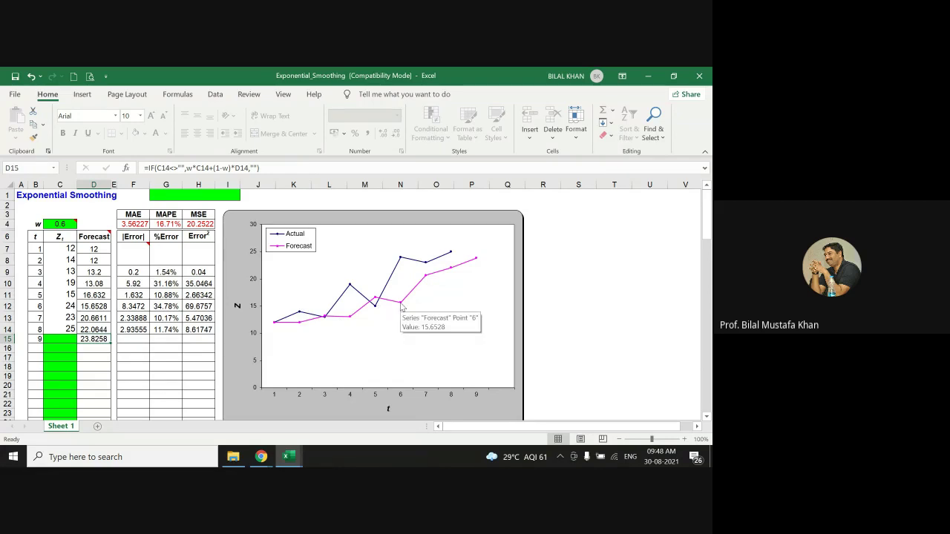
Set the smoothing weight w in C4 to 0.9 and review the forecast line on the chart
{"action": "left_click", "coordinate": [63, 223]}
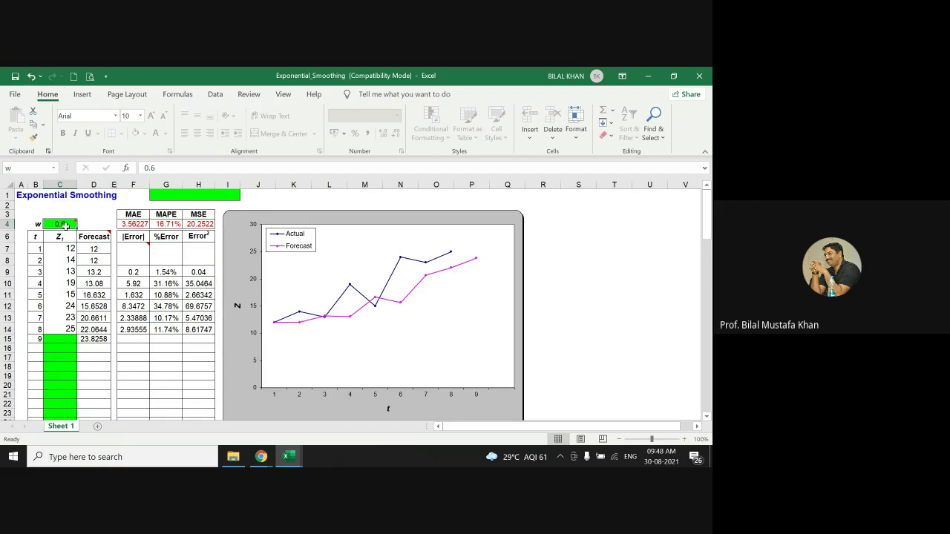
{"action": "mouse_move", "coordinate": [66, 226]}
{"action": "type", "text": "0.9"}
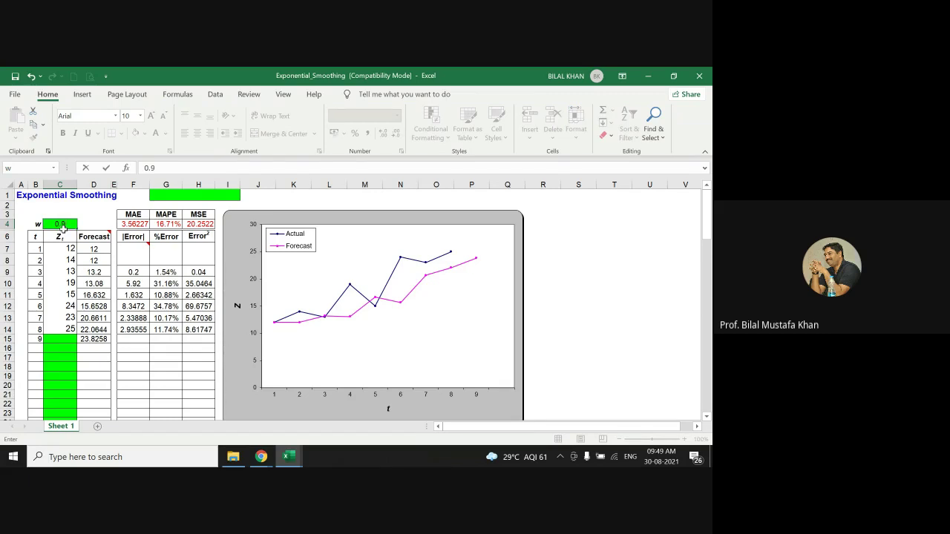
{"action": "key", "text": "Return"}
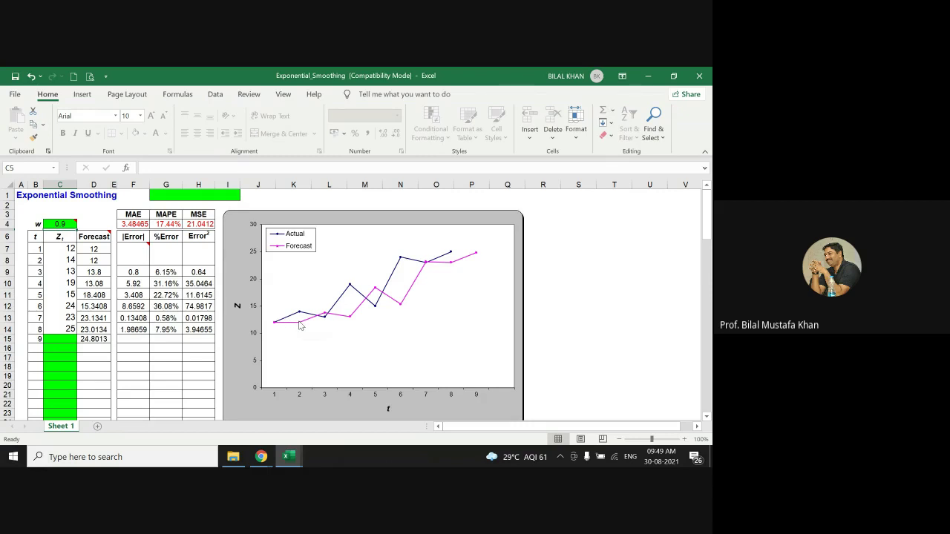
{"action": "mouse_move", "coordinate": [301, 325]}
Examine the forecast formulas in D7 and D8 against the actual observations in C7 and C8
{"action": "left_click", "coordinate": [96, 249]}
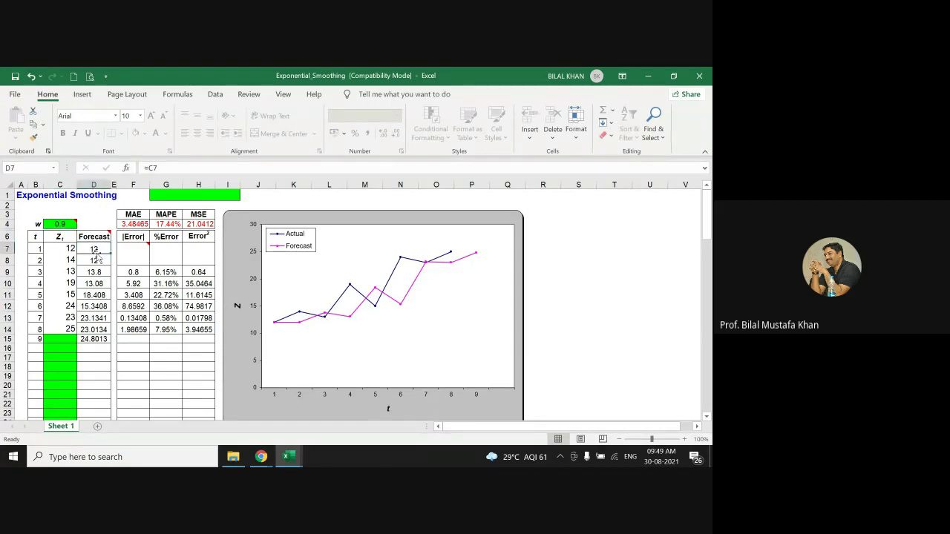
{"action": "key", "text": "Down"}
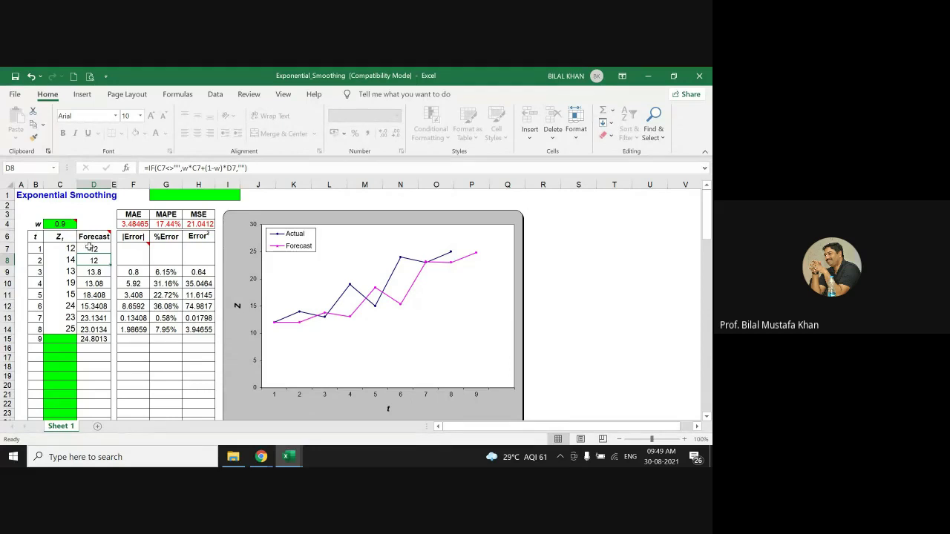
{"action": "left_click", "coordinate": [86, 250]}
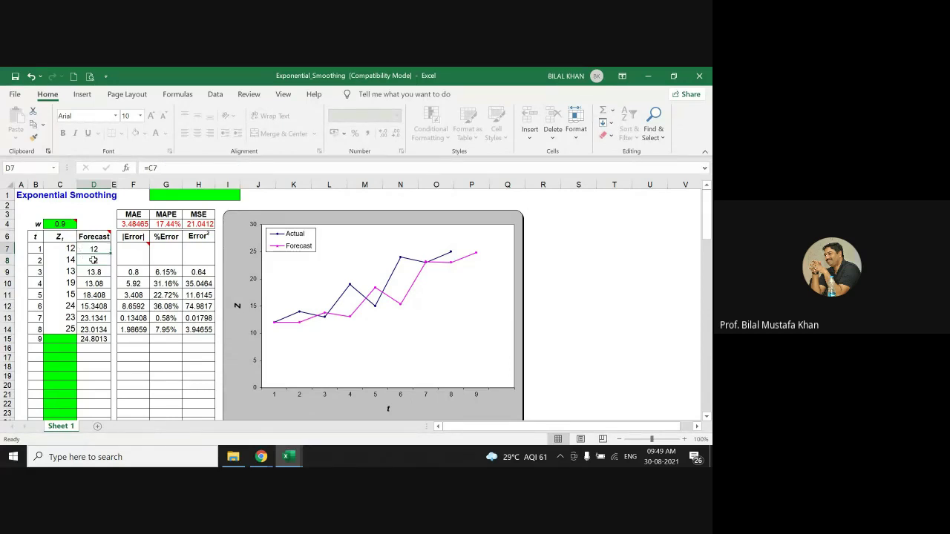
{"action": "left_click", "coordinate": [93, 259]}
{"action": "left_click", "coordinate": [72, 249]}
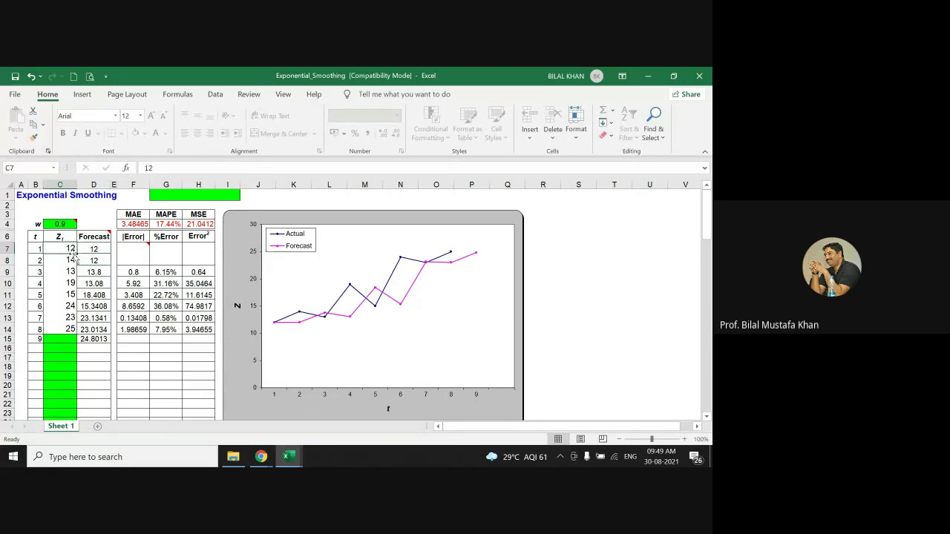
{"action": "left_click", "coordinate": [74, 260]}
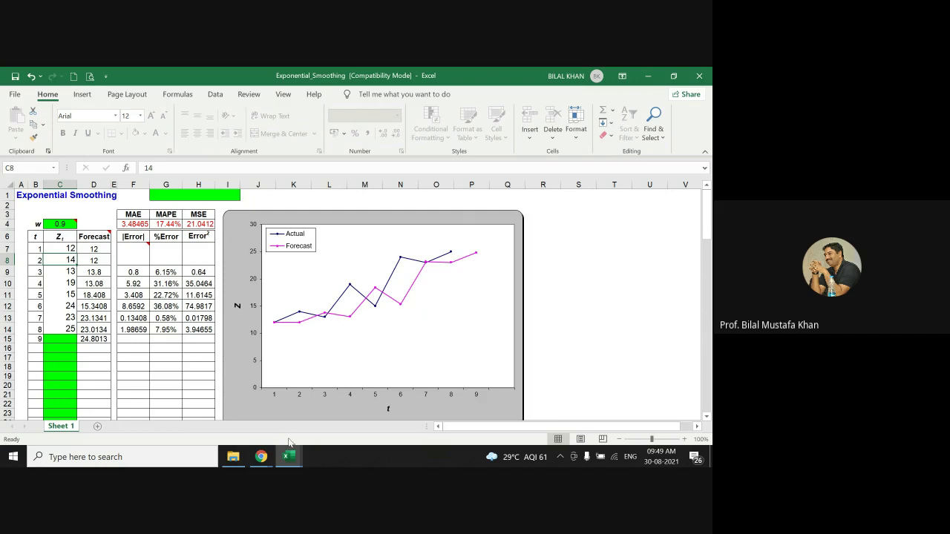
In the Forecasting workbook's Sheet2, clear the error calculations in columns D to I and delete columns C to I
{"action": "mouse_move", "coordinate": [288, 454]}
{"action": "left_click", "coordinate": [229, 408]}
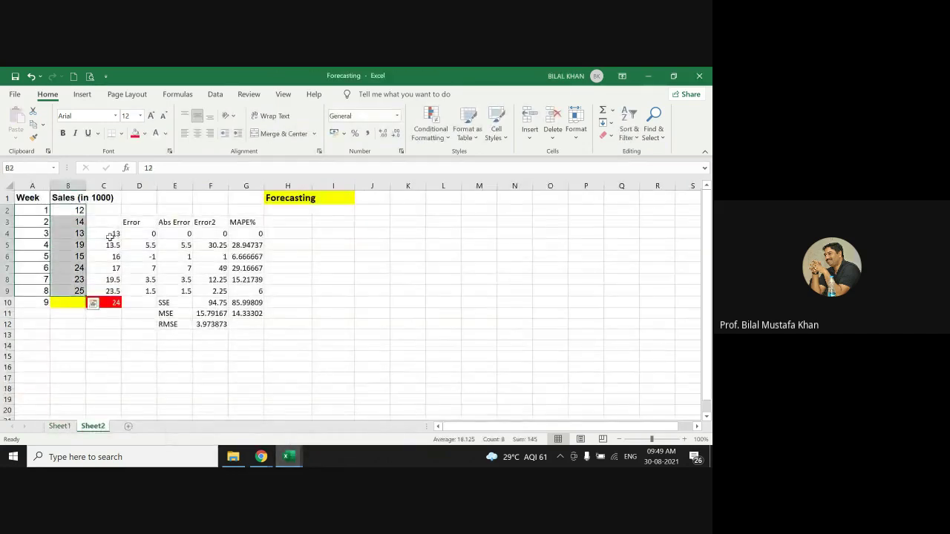
{"action": "left_click", "coordinate": [136, 187]}
{"action": "left_click_drag", "start_coordinate": [136, 186], "coordinate": [324, 180]}
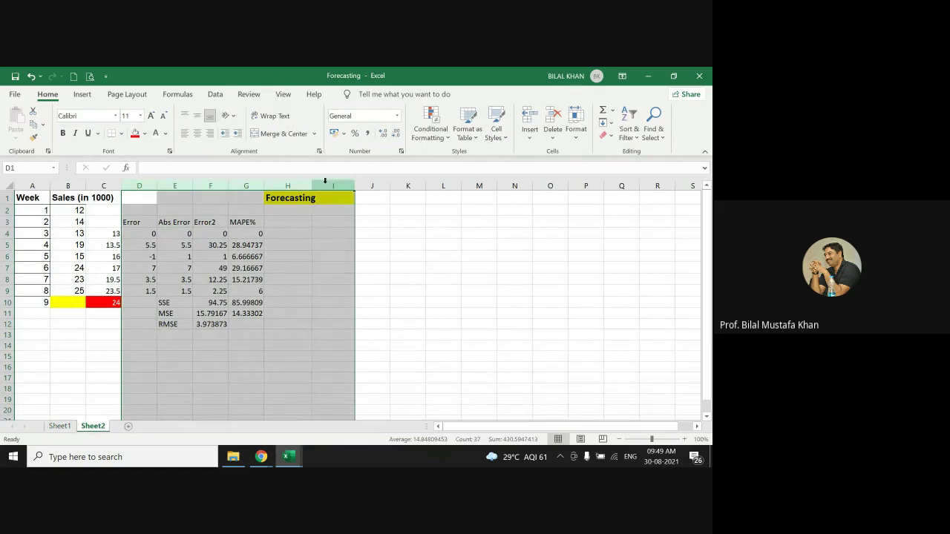
{"action": "key", "text": "Delete"}
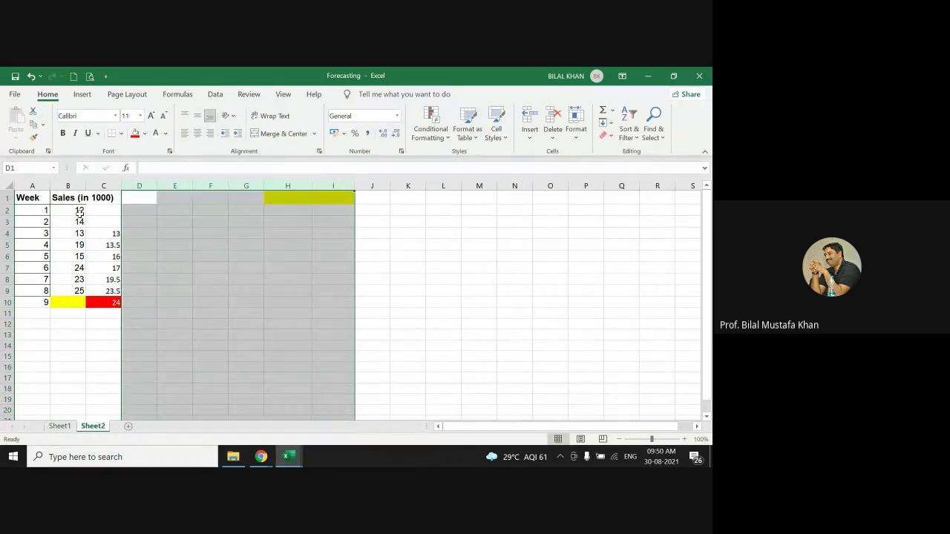
{"action": "left_click_drag", "start_coordinate": [103, 185], "coordinate": [322, 183]}
{"action": "right_click", "coordinate": [322, 183]}
{"action": "left_click", "coordinate": [341, 291]}
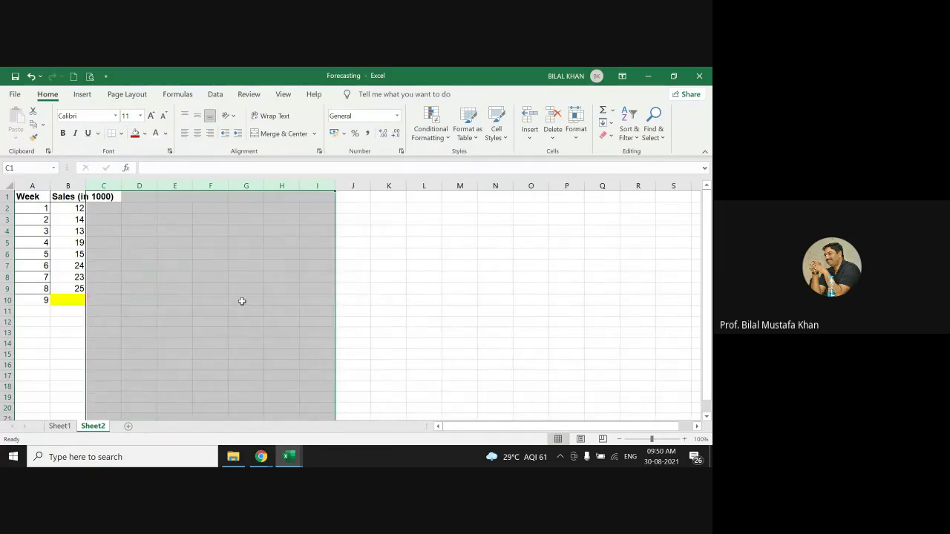
Review the week 1 to 8 sales, then return to the Exponential_Smoothing workbook and inspect the period 9 forecast and the note on w
{"action": "left_click", "coordinate": [78, 301]}
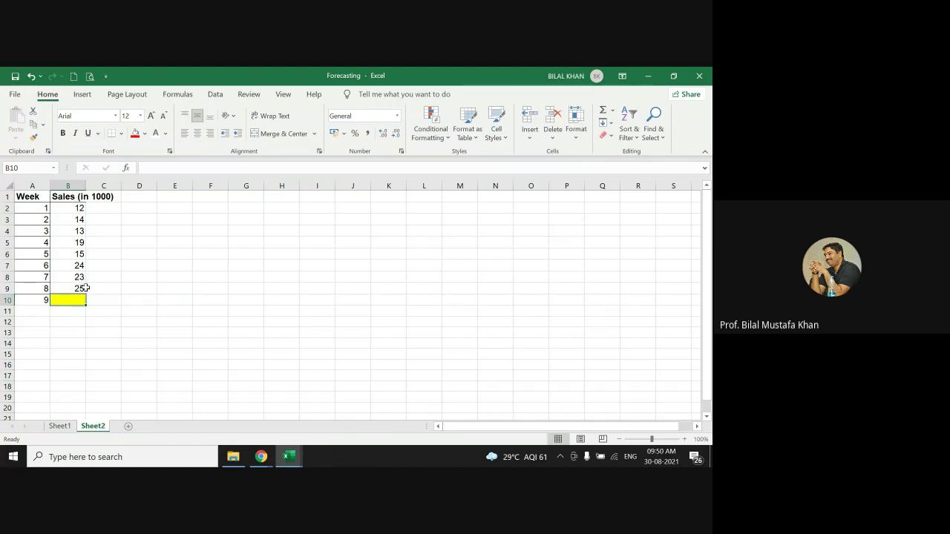
{"action": "left_click_drag", "start_coordinate": [76, 210], "coordinate": [81, 288]}
{"action": "left_click", "coordinate": [299, 465]}
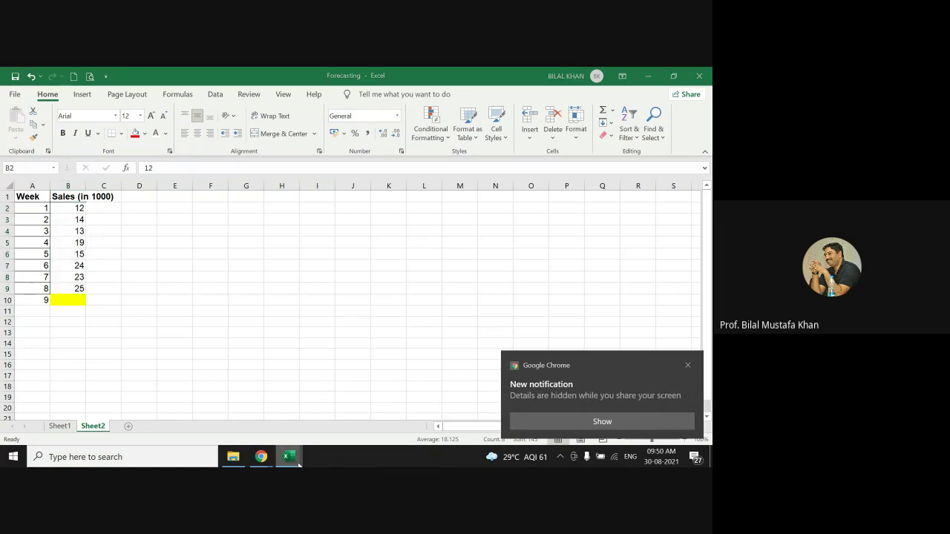
{"action": "left_click", "coordinate": [351, 398]}
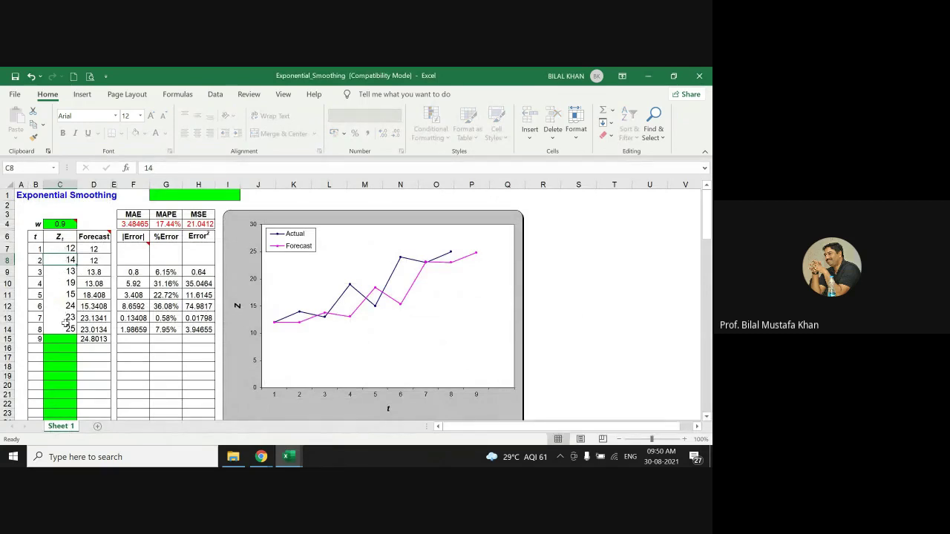
{"action": "left_click", "coordinate": [92, 339]}
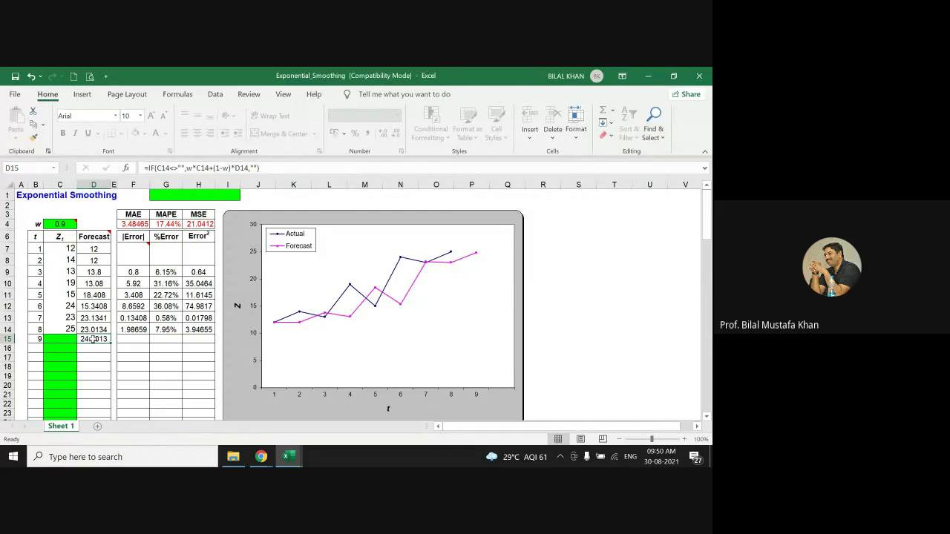
{"action": "left_click", "coordinate": [64, 223]}
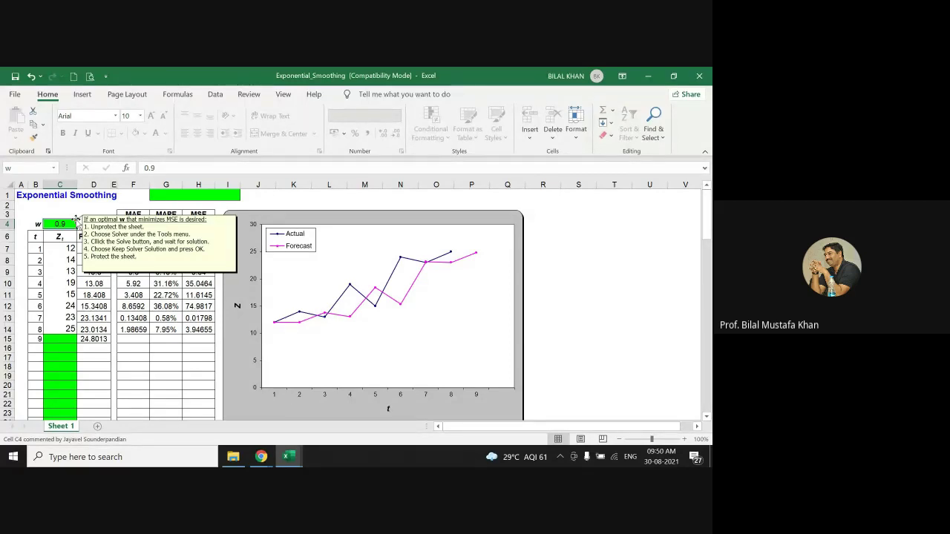
Set the smoothing weight w in C4 to 0.5 and inspect the period 9 forecast in D15
{"action": "type", "text": "0."}
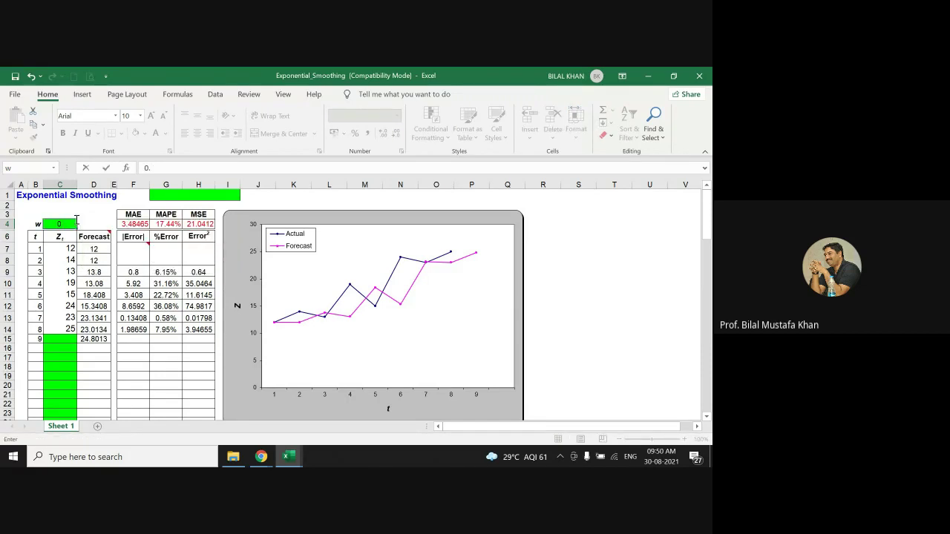
{"action": "type", "text": "5"}
{"action": "key", "text": "Return"}
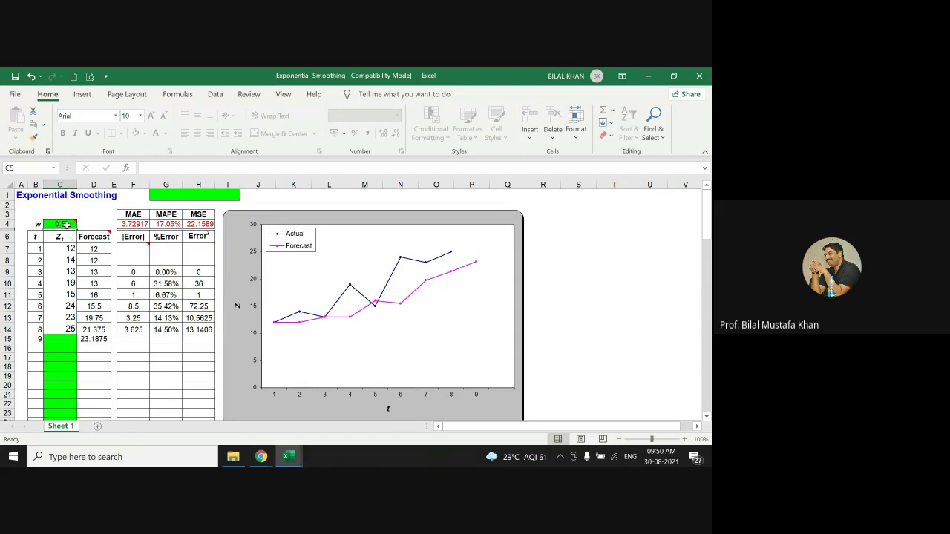
{"action": "left_click", "coordinate": [84, 338]}
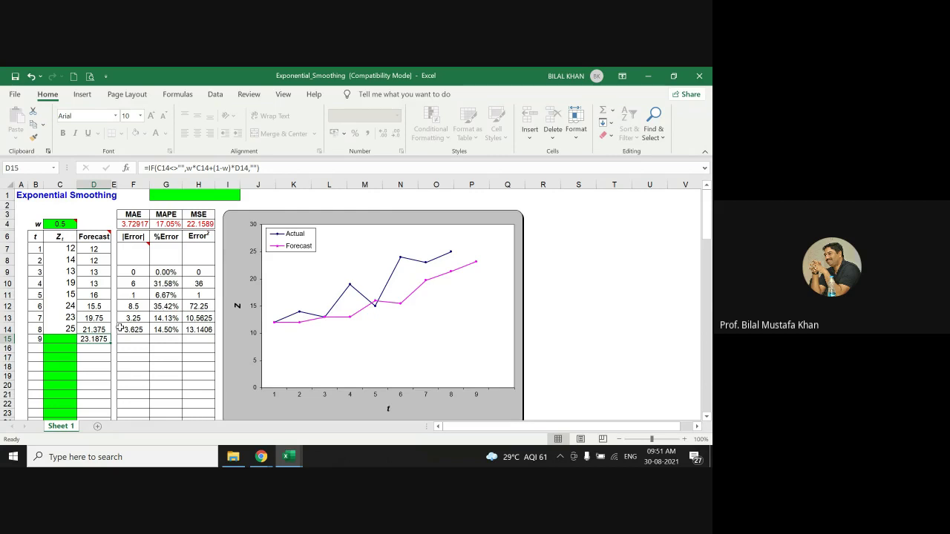
Examine the MAPE, MSE and MAE formulas in row 4, and the forecast and actual cells for period 9
{"action": "left_click", "coordinate": [59, 224]}
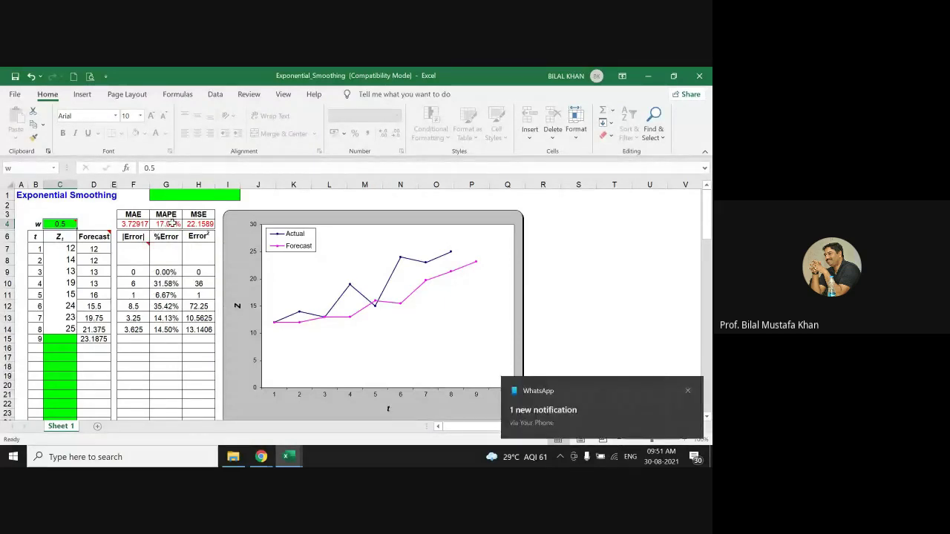
{"action": "left_click", "coordinate": [166, 224]}
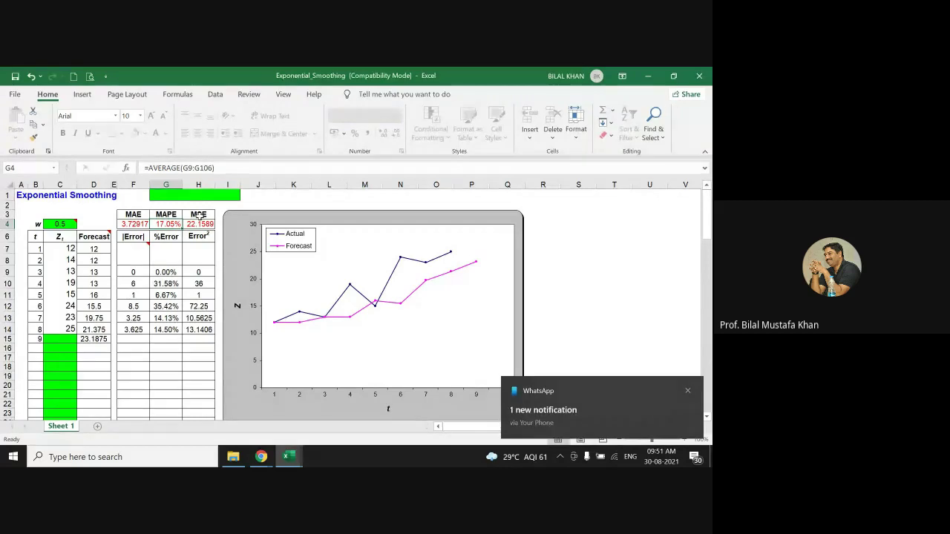
{"action": "left_click", "coordinate": [198, 224]}
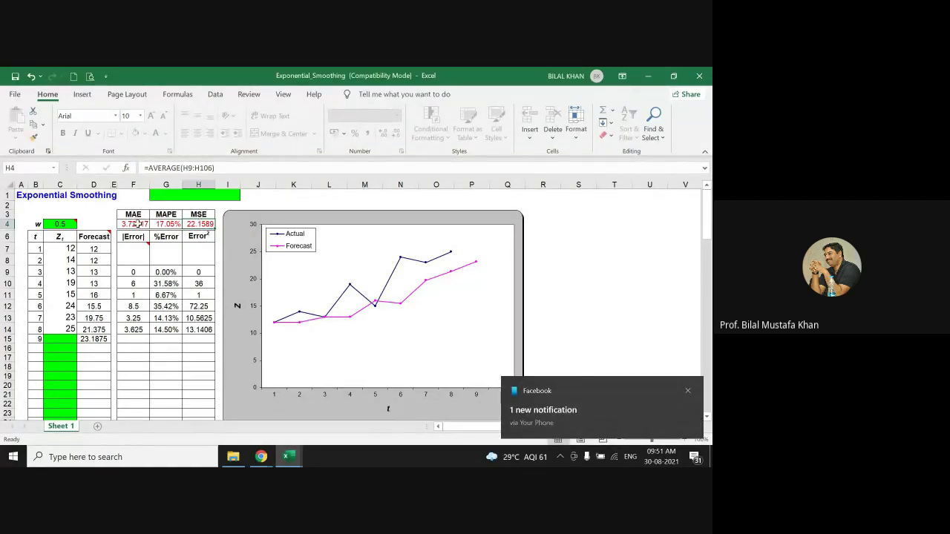
{"action": "left_click", "coordinate": [135, 224]}
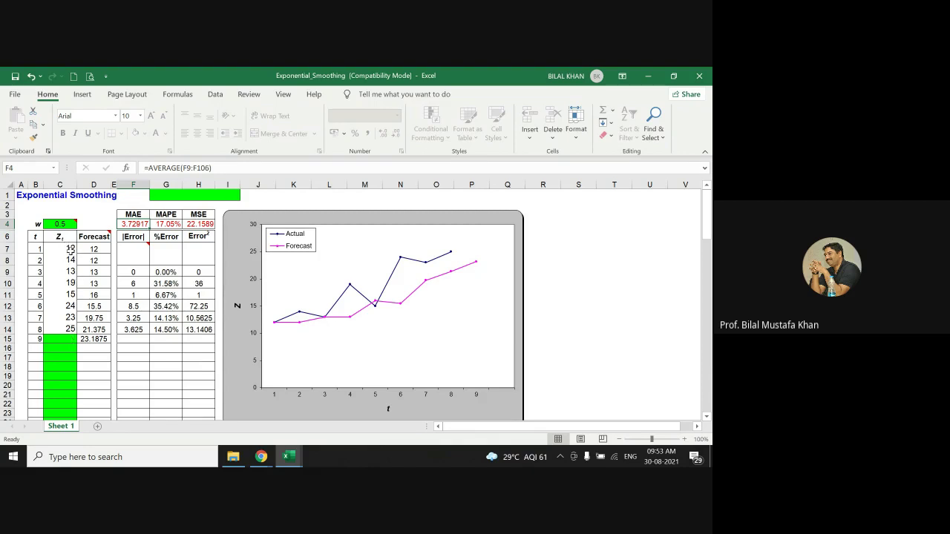
{"action": "left_click", "coordinate": [96, 340]}
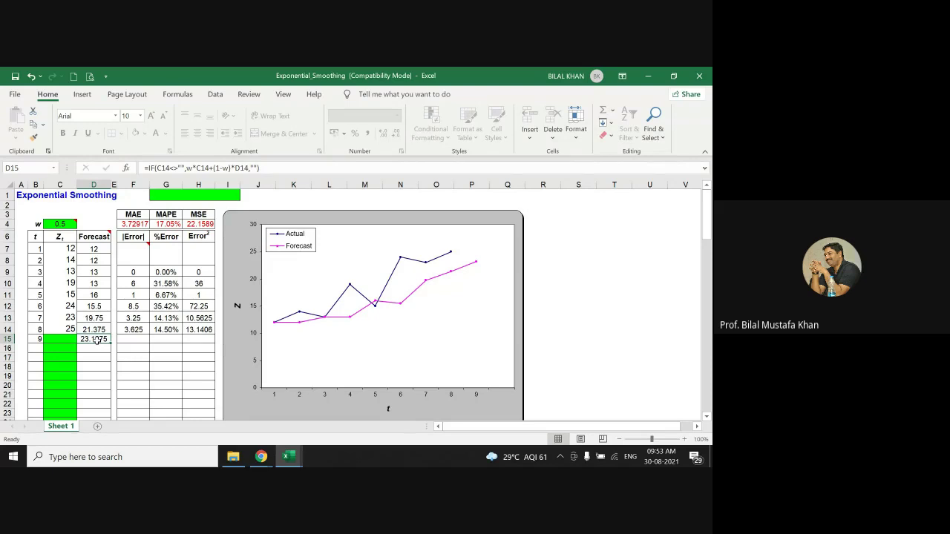
{"action": "left_click", "coordinate": [55, 338]}
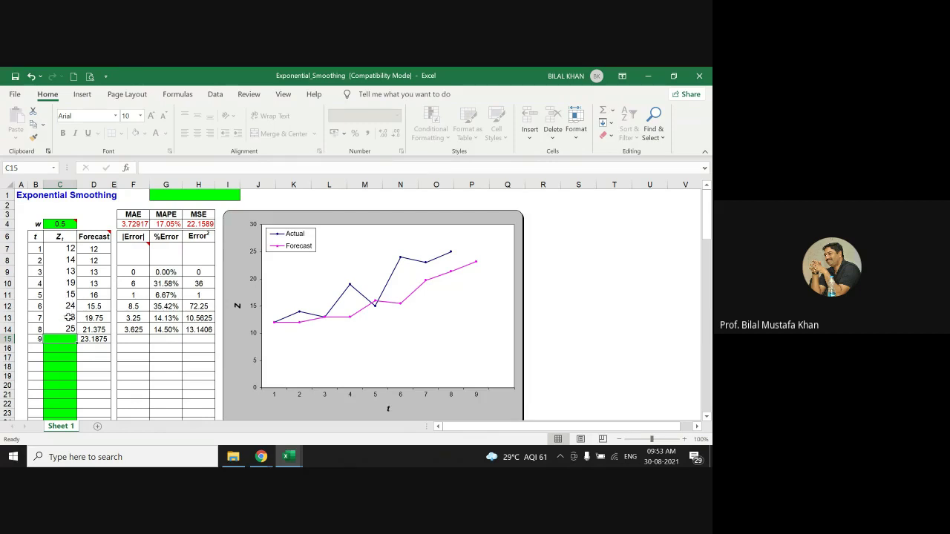
Trace the MAE in F4 to the actual, forecast and absolute error cells of periods 3 and 4
{"action": "left_click", "coordinate": [126, 224]}
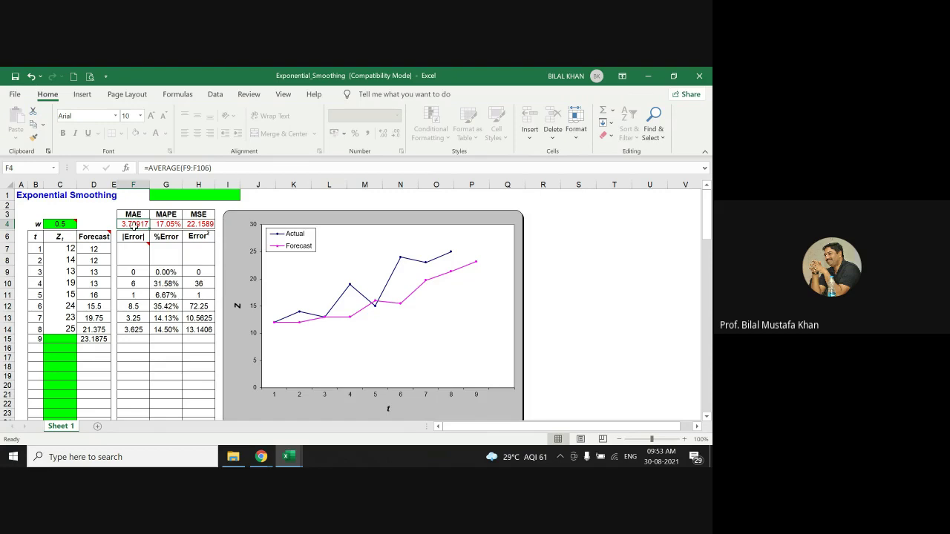
{"action": "left_click", "coordinate": [72, 273]}
{"action": "left_click", "coordinate": [91, 273]}
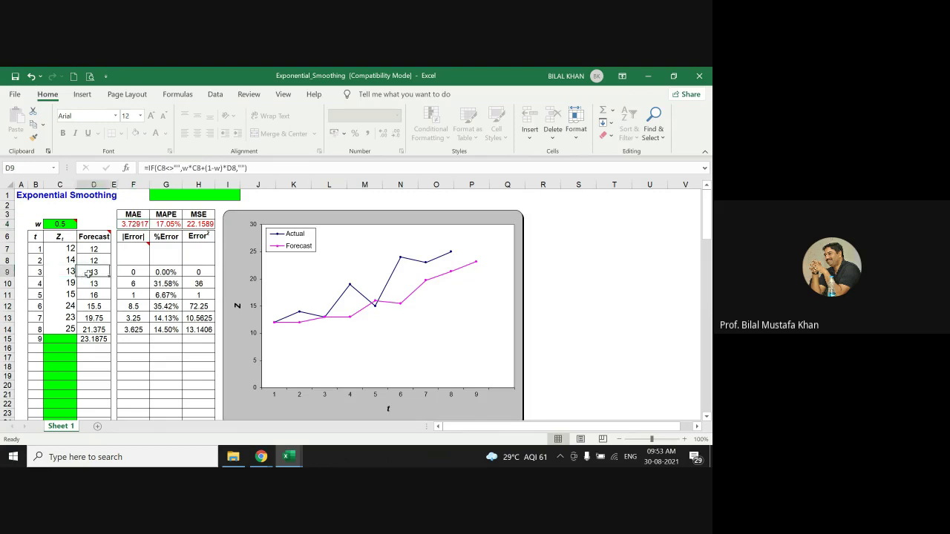
{"action": "left_click", "coordinate": [132, 272]}
{"action": "left_click", "coordinate": [68, 283]}
{"action": "left_click", "coordinate": [92, 286]}
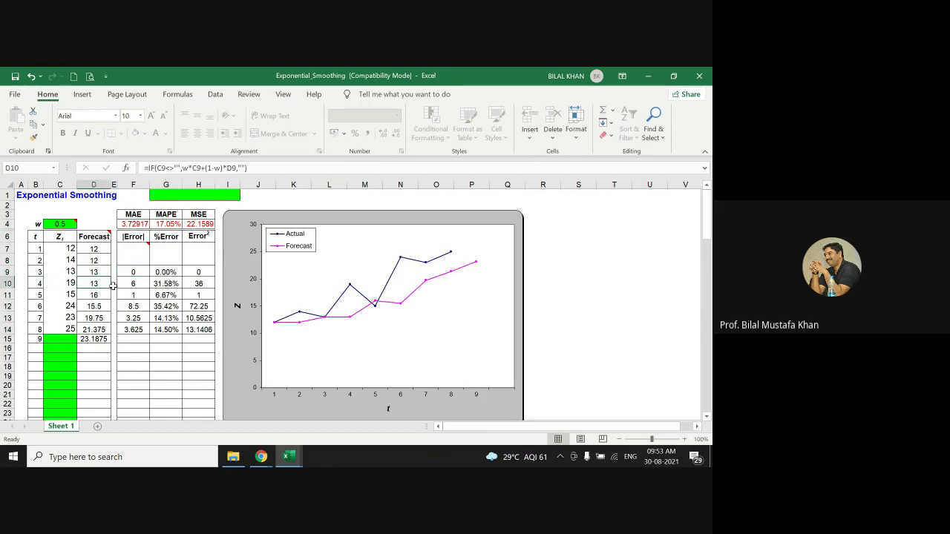
{"action": "left_click", "coordinate": [134, 286]}
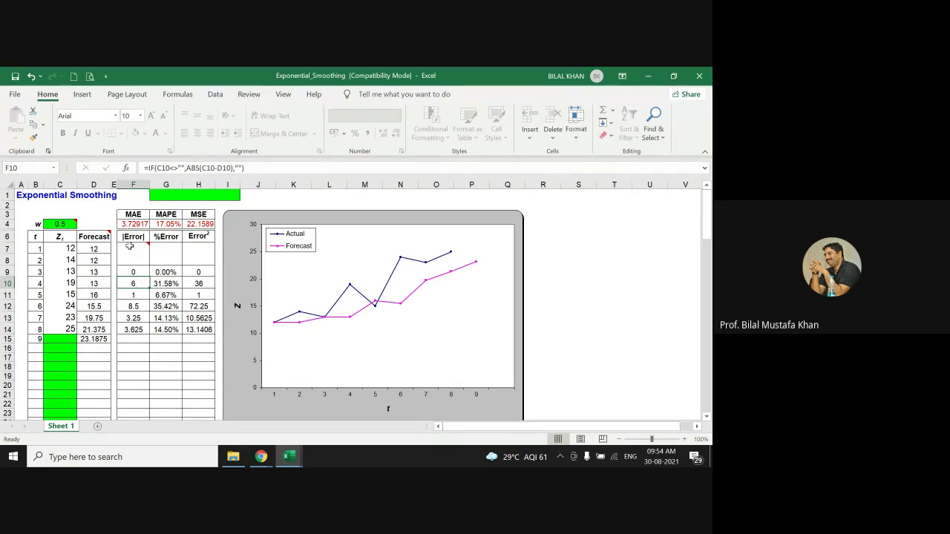
Check the averages of the absolute errors in F9:F14 and the percentage errors in G9:G14
{"action": "mouse_move", "coordinate": [129, 245]}
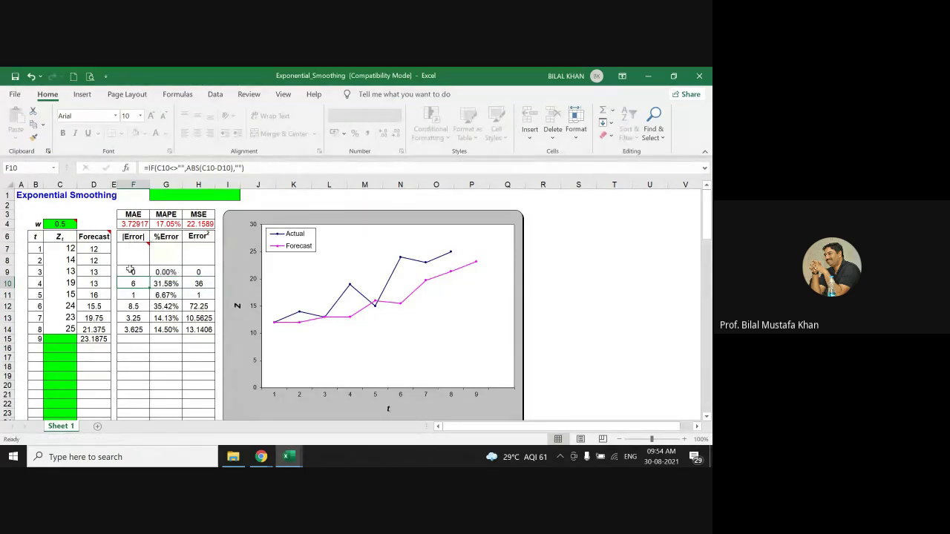
{"action": "left_click_drag", "start_coordinate": [129, 272], "coordinate": [129, 327]}
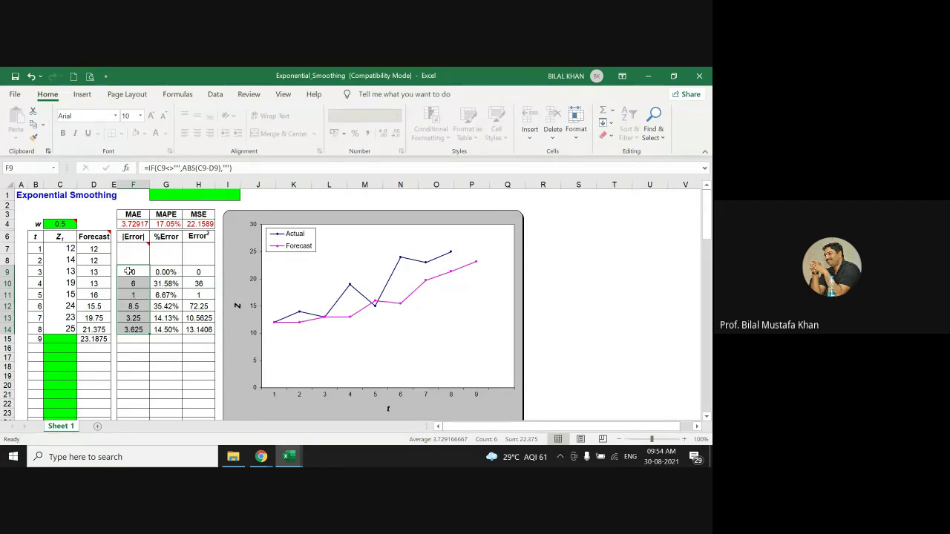
{"action": "left_click_drag", "start_coordinate": [128, 272], "coordinate": [129, 327]}
{"action": "left_click_drag", "start_coordinate": [170, 273], "coordinate": [169, 326]}
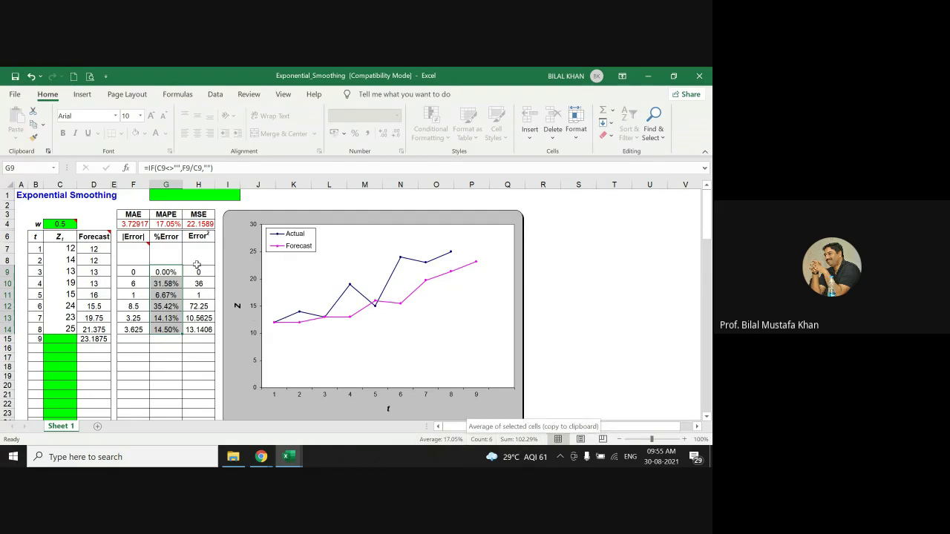
Review the MAPE in G4 alongside the MAE and MSE, and inspect the MSE formula in H4
{"action": "left_click", "coordinate": [170, 226]}
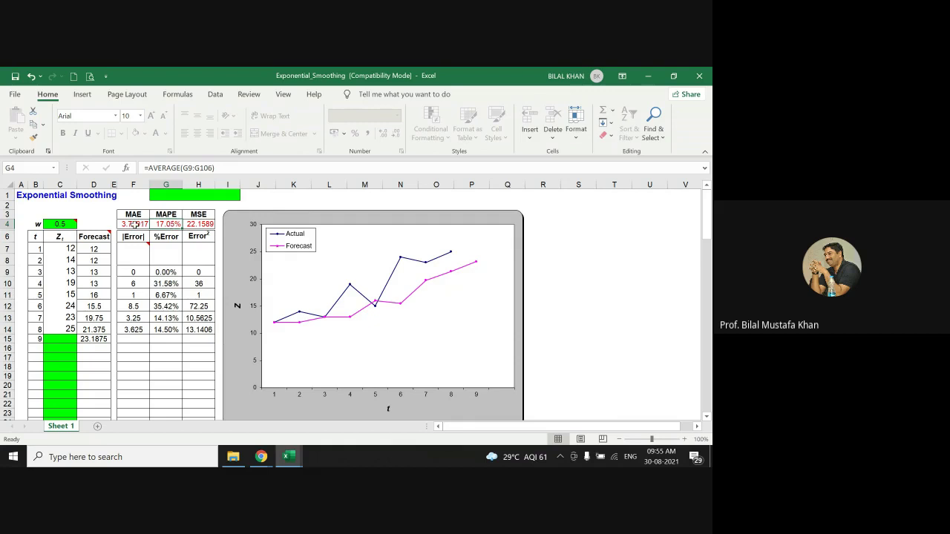
{"action": "left_click_drag", "start_coordinate": [131, 224], "coordinate": [193, 226]}
{"action": "left_click", "coordinate": [187, 258]}
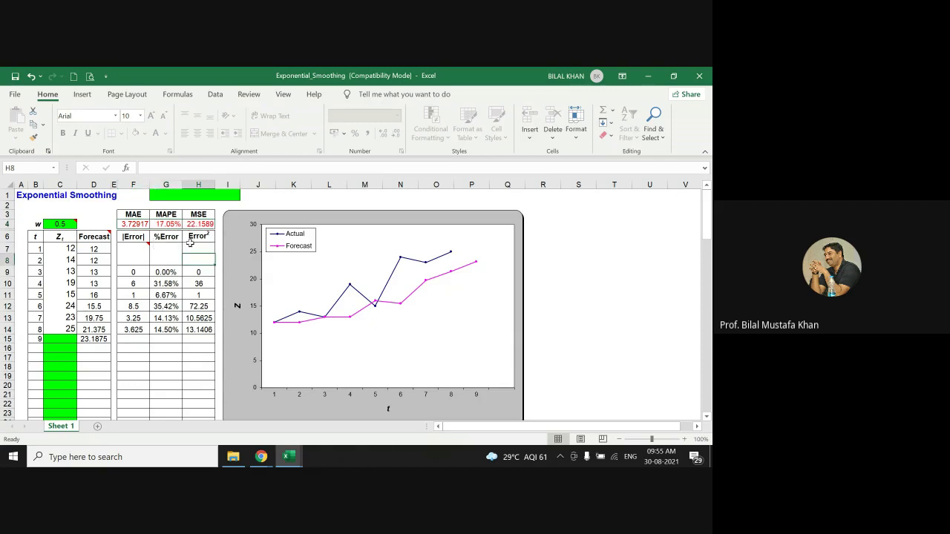
{"action": "left_click", "coordinate": [197, 225]}
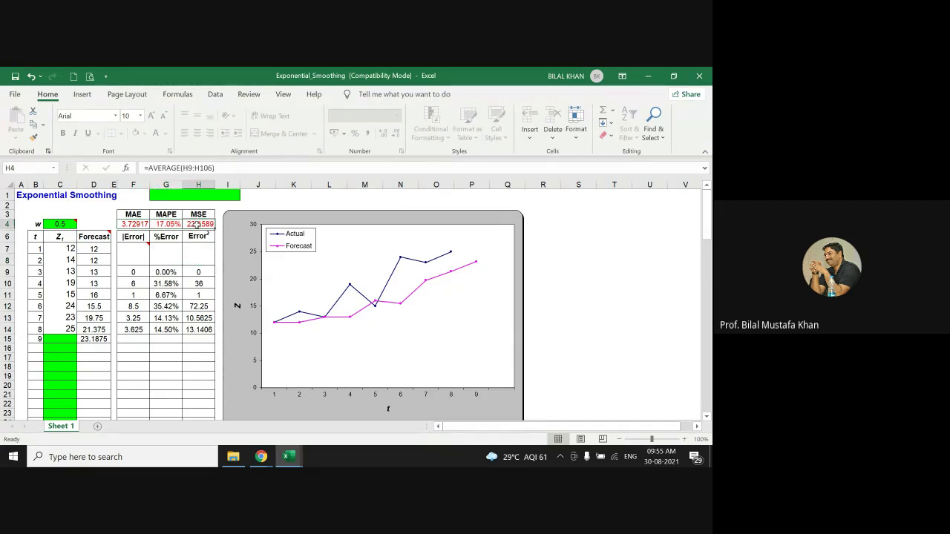